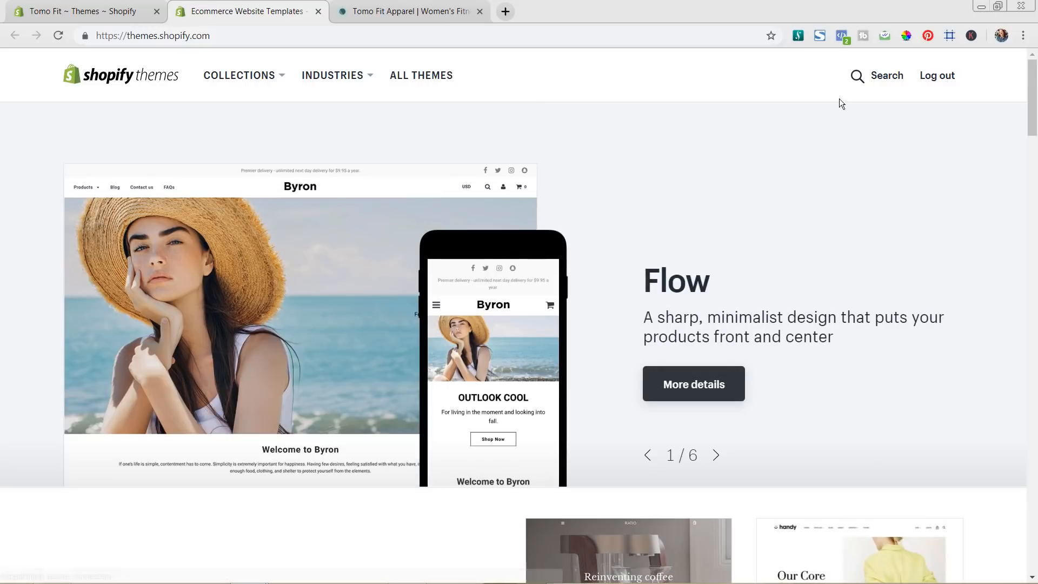
Search the Shopify theme store for "handy"
{"action": "left_click", "coordinate": [878, 81]}
{"action": "type", "text": "handy"}
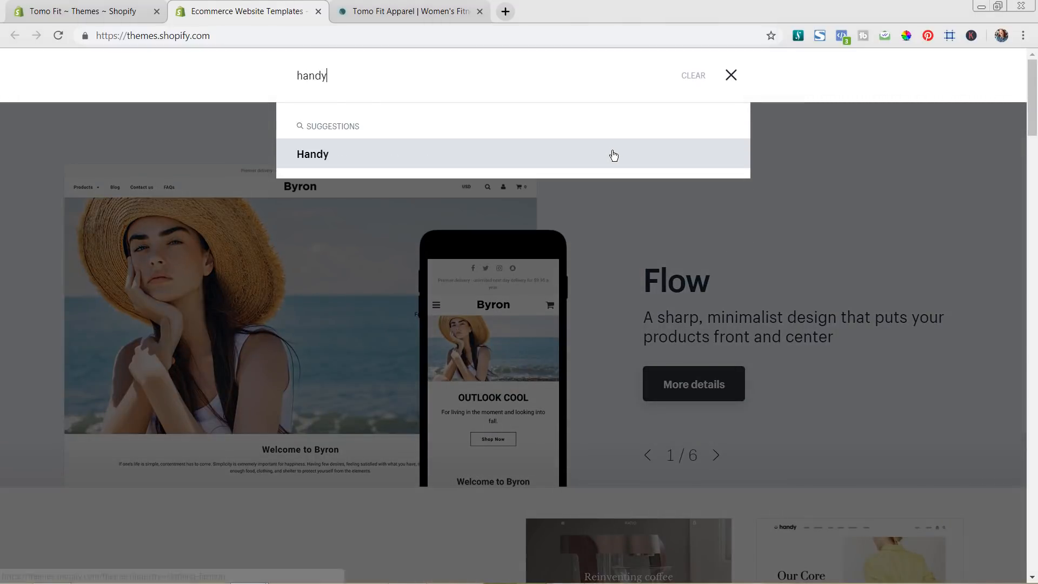
{"action": "key", "text": "Return"}
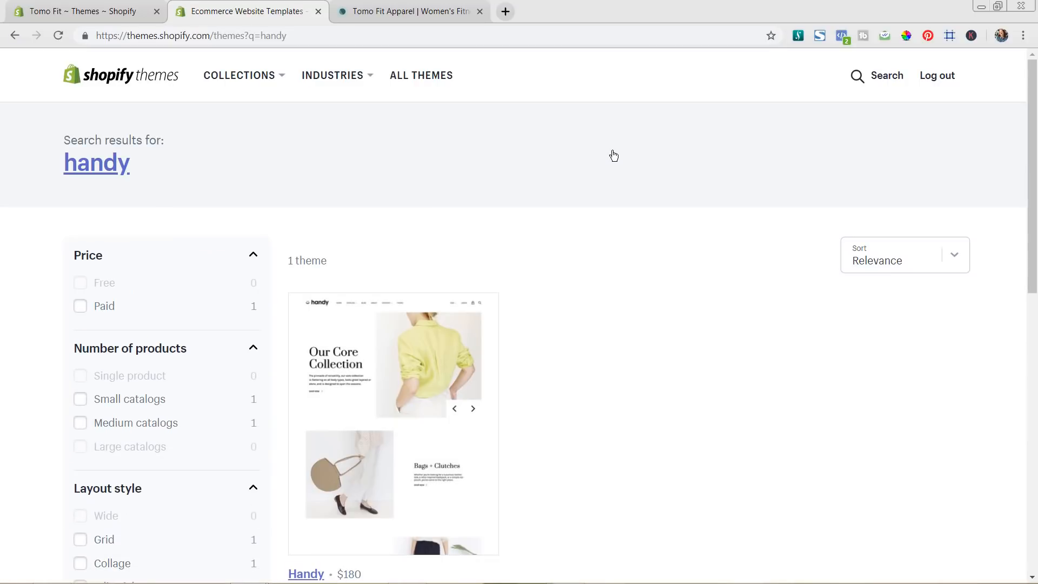
{"action": "scroll", "coordinate": [527, 330], "scroll_direction": "down", "scroll_amount": 3}
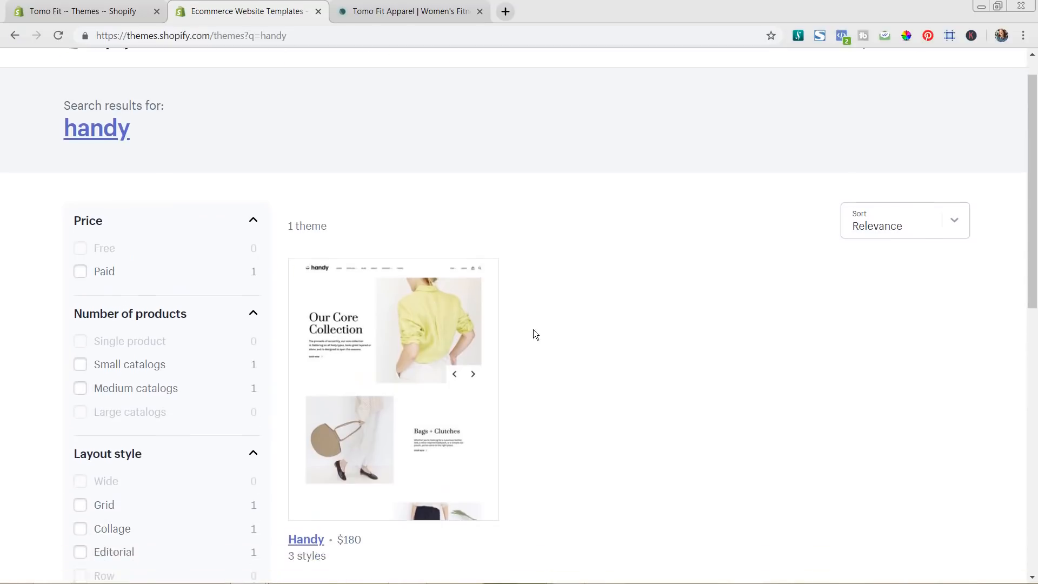
{"action": "scroll", "coordinate": [553, 325], "scroll_direction": "up", "scroll_amount": 1}
{"action": "scroll", "coordinate": [555, 322], "scroll_direction": "up", "scroll_amount": 1}
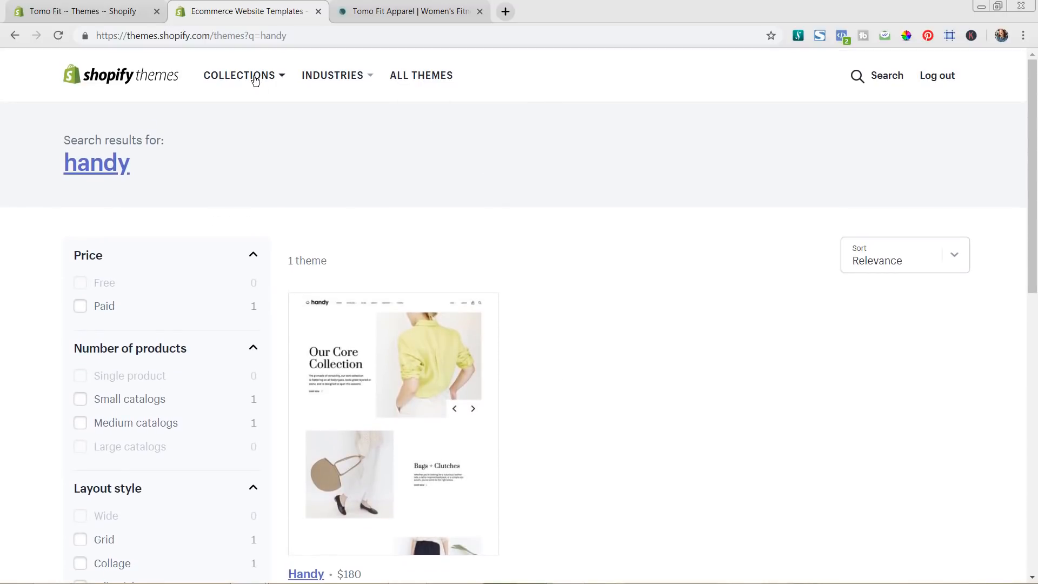
Review the theme store's collection categories and the search filters, expanding the Product page feature filters
{"action": "mouse_move", "coordinate": [265, 85]}
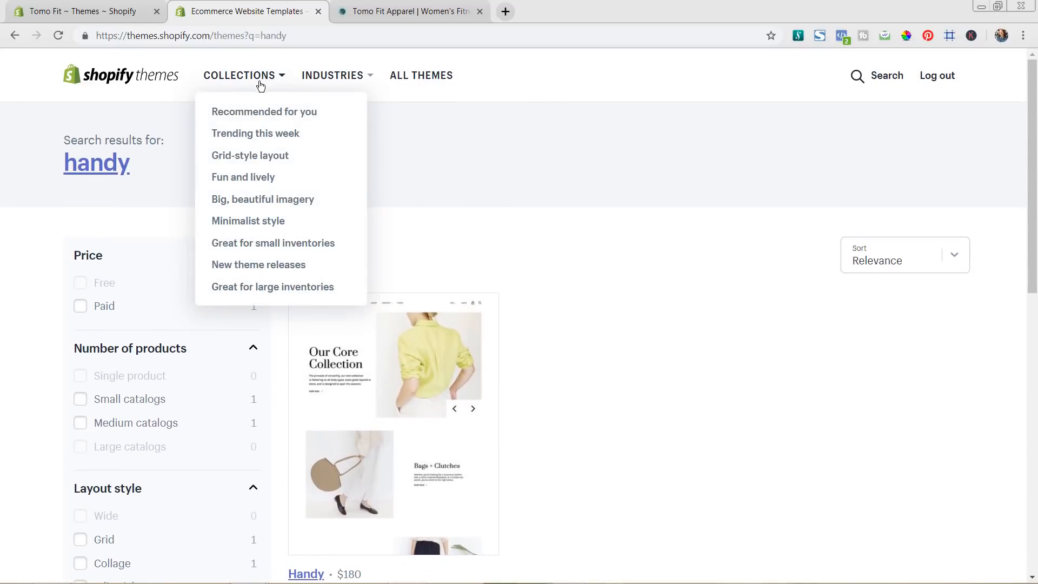
{"action": "scroll", "coordinate": [83, 274], "scroll_direction": "down", "scroll_amount": 3}
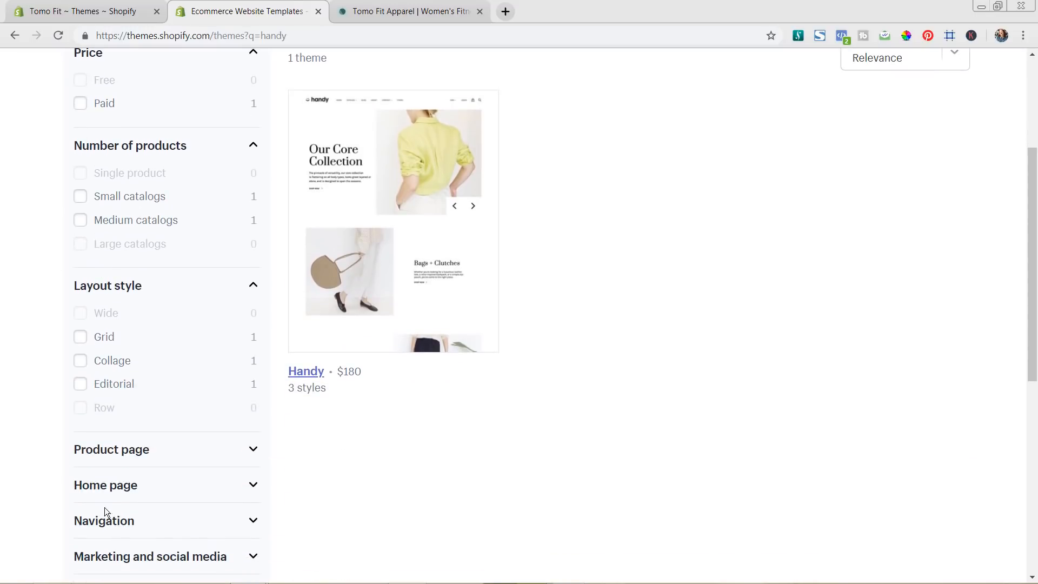
{"action": "scroll", "coordinate": [179, 437], "scroll_direction": "down", "scroll_amount": 1}
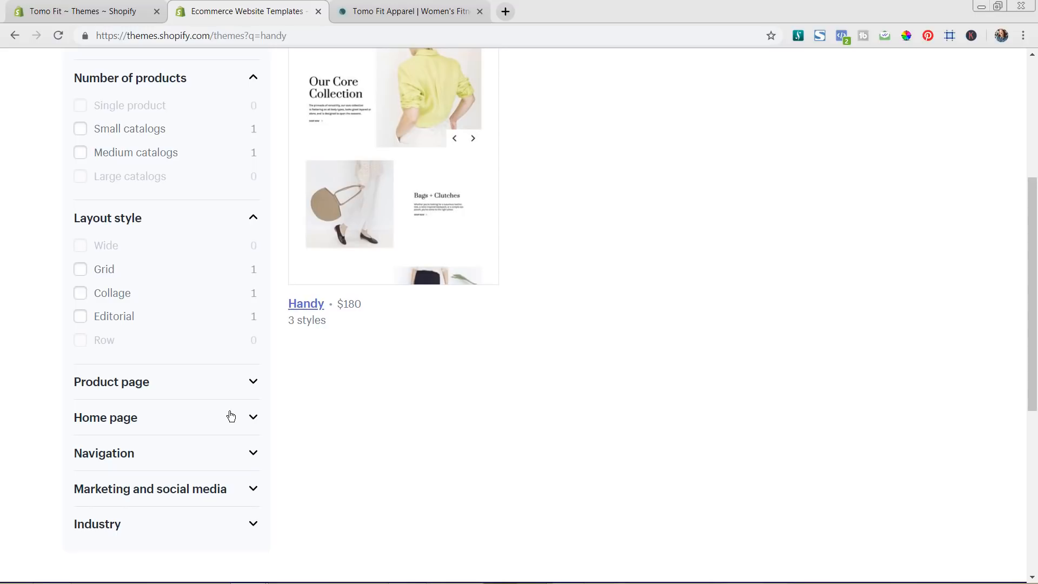
{"action": "left_click", "coordinate": [259, 388]}
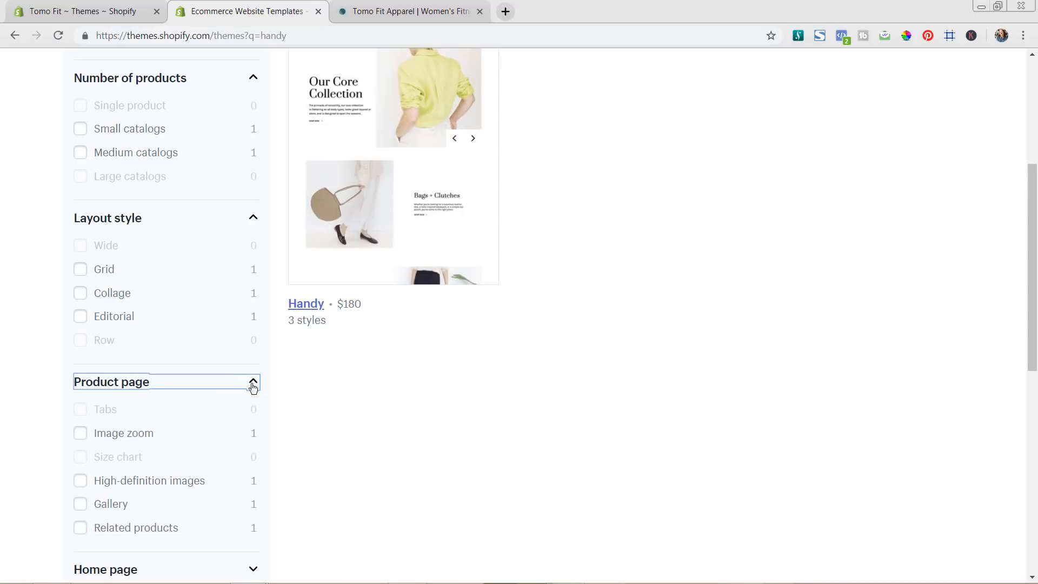
{"action": "scroll", "coordinate": [252, 387], "scroll_direction": "down", "scroll_amount": 1}
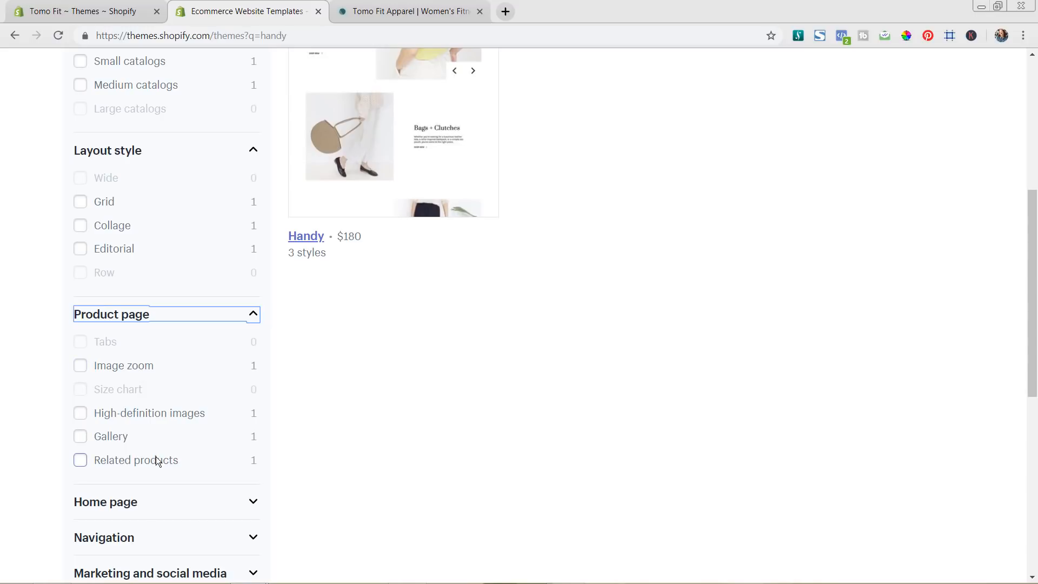
{"action": "scroll", "coordinate": [432, 427], "scroll_direction": "up", "scroll_amount": 5}
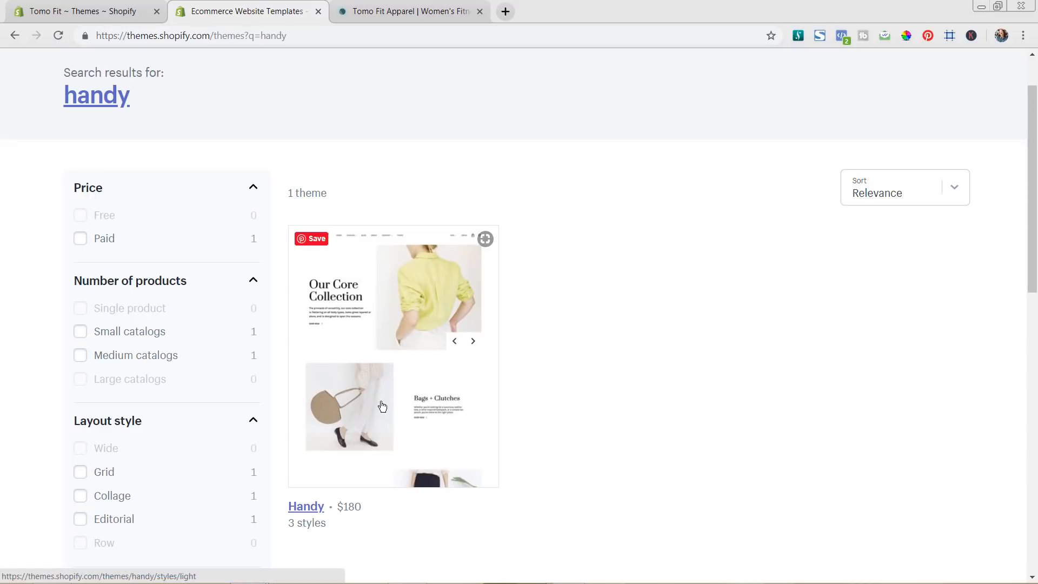
Open the Handy theme's details page and preview its Cool and Fresh styles
{"action": "left_click", "coordinate": [401, 387]}
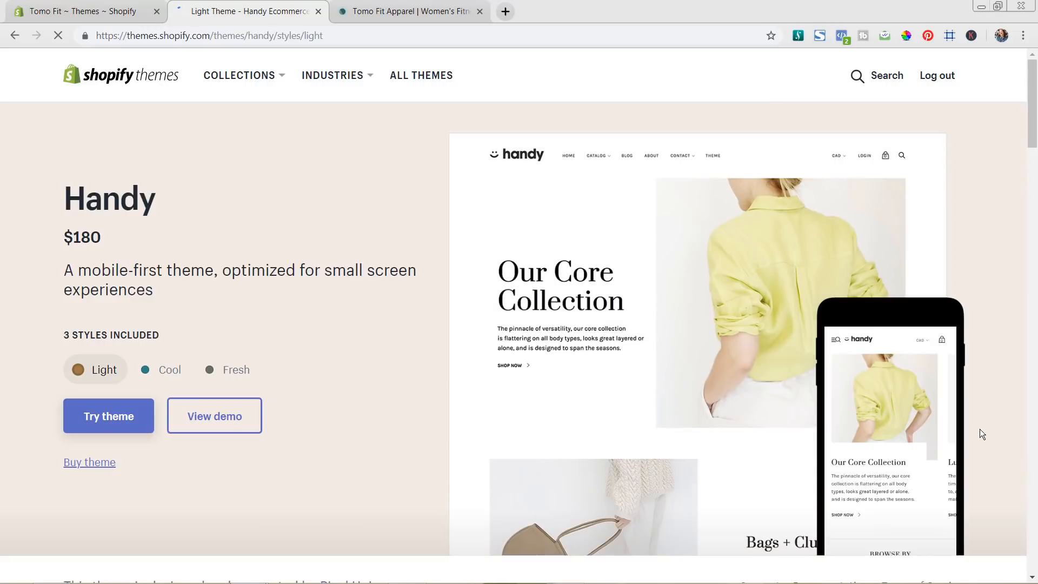
{"action": "scroll", "coordinate": [979, 429], "scroll_direction": "down", "scroll_amount": 1}
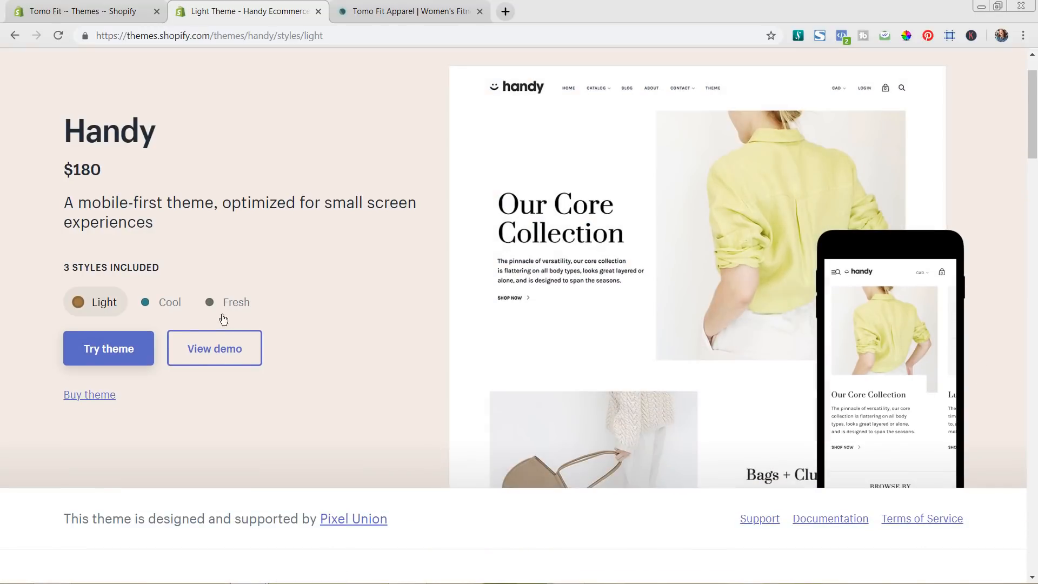
{"action": "left_click", "coordinate": [168, 306]}
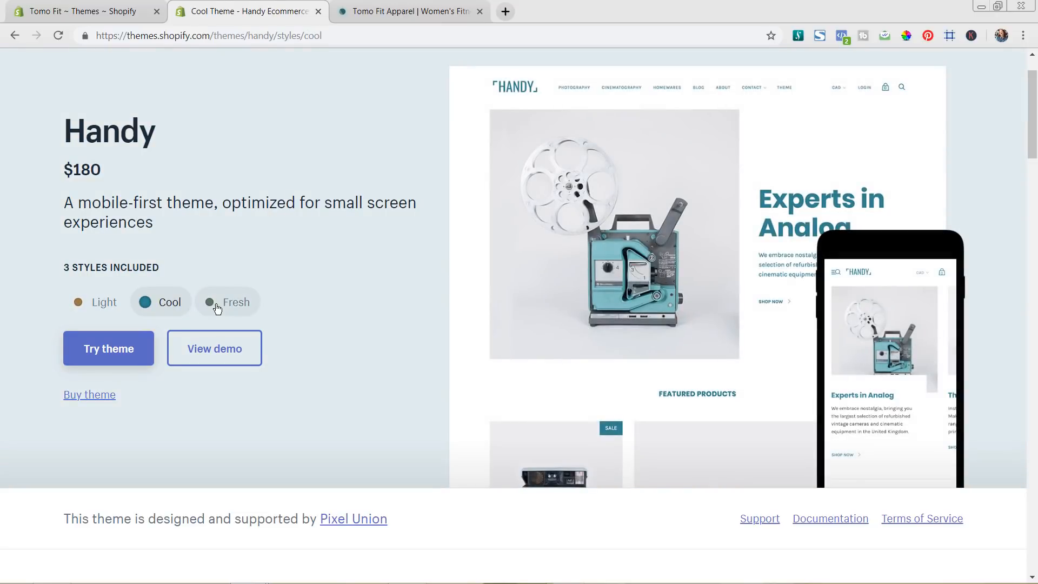
{"action": "left_click", "coordinate": [232, 311]}
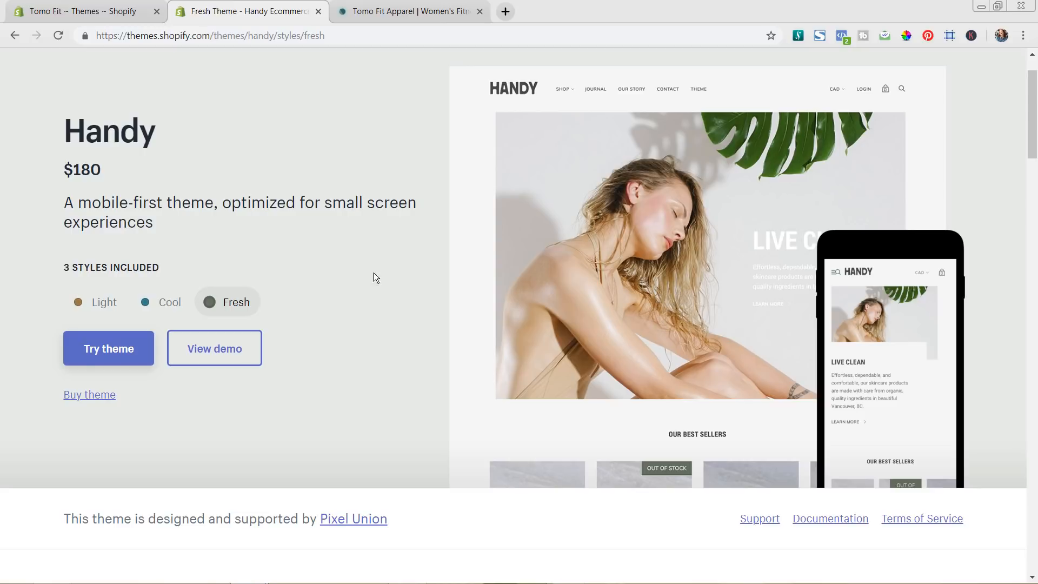
Close the theme store and open the Handy Shopify Theme for customization from the store's theme list
{"action": "left_click", "coordinate": [316, 13]}
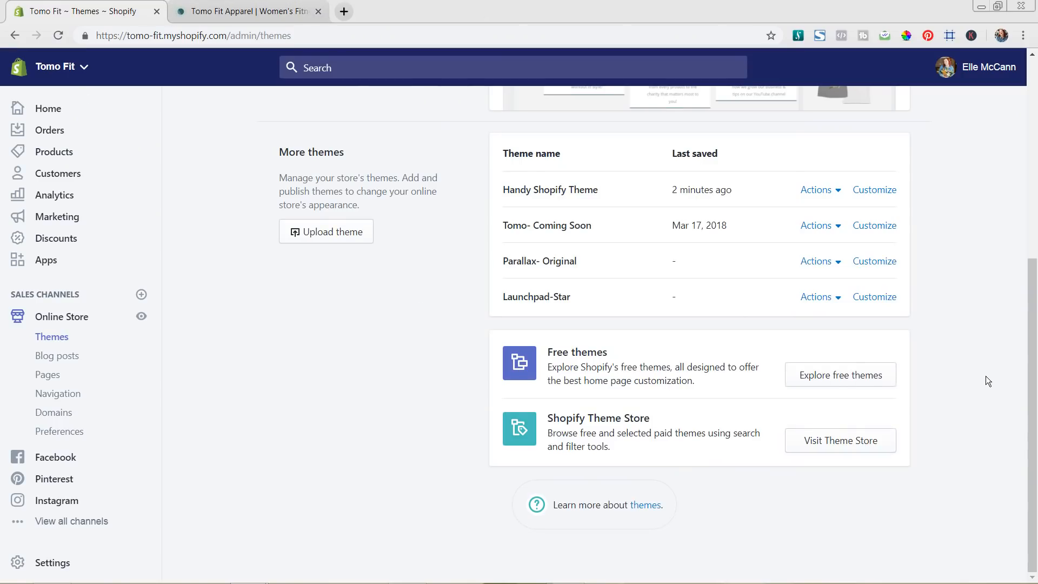
{"action": "scroll", "coordinate": [984, 377], "scroll_direction": "up", "scroll_amount": 4}
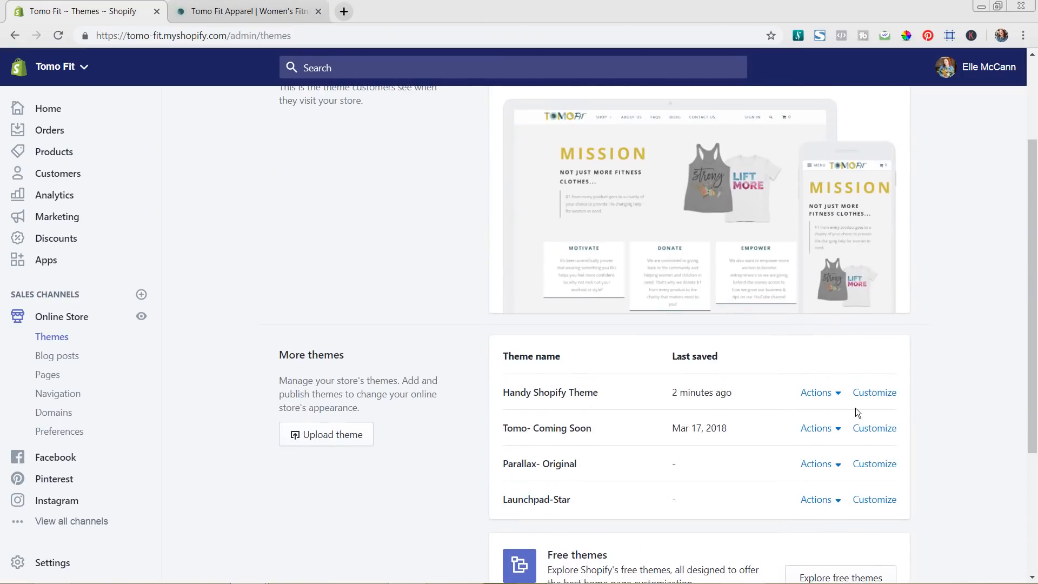
{"action": "scroll", "coordinate": [859, 411], "scroll_direction": "up", "scroll_amount": 1}
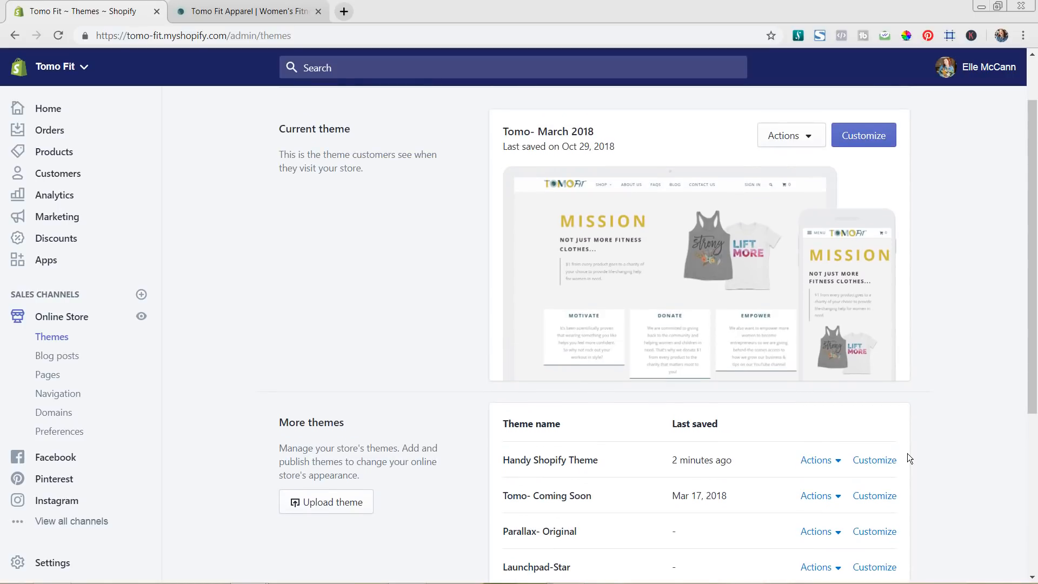
{"action": "left_click", "coordinate": [865, 464]}
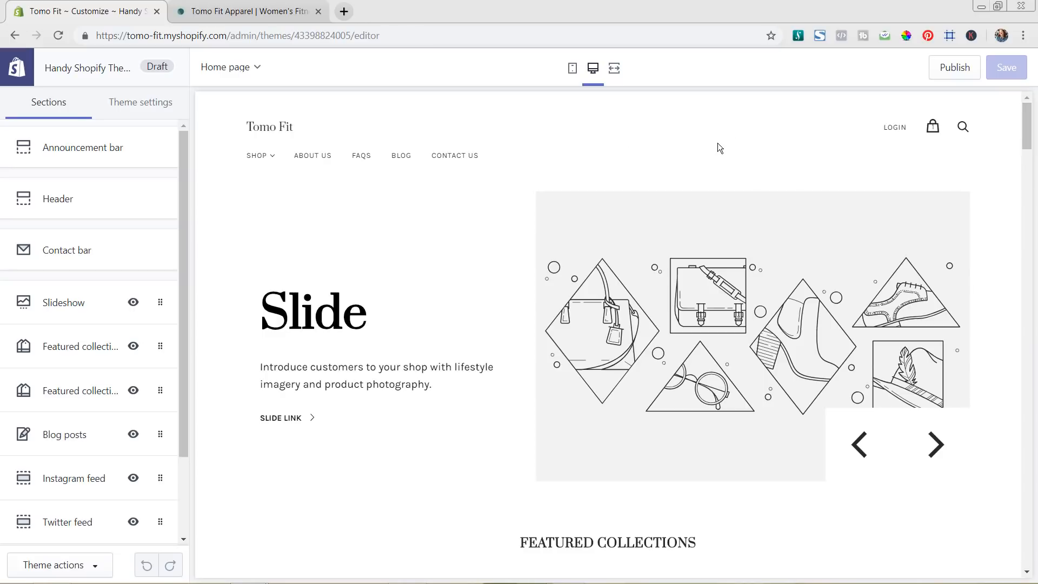
View the Slideshow section's settings and slides, and return to the section list
{"action": "mouse_move", "coordinate": [1027, 123]}
{"action": "left_mouse_down"}
{"action": "mouse_move", "coordinate": [1003, 356]}
{"action": "mouse_move", "coordinate": [1022, 294]}
{"action": "mouse_move", "coordinate": [1035, 116]}
{"action": "left_mouse_up"}
{"action": "left_click", "coordinate": [50, 307]}
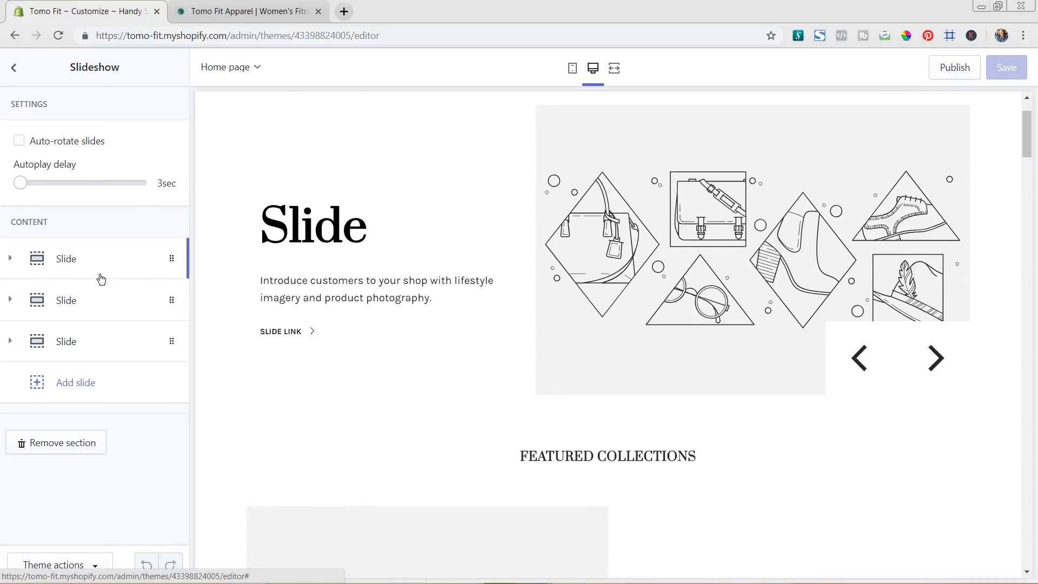
{"action": "left_click", "coordinate": [14, 78]}
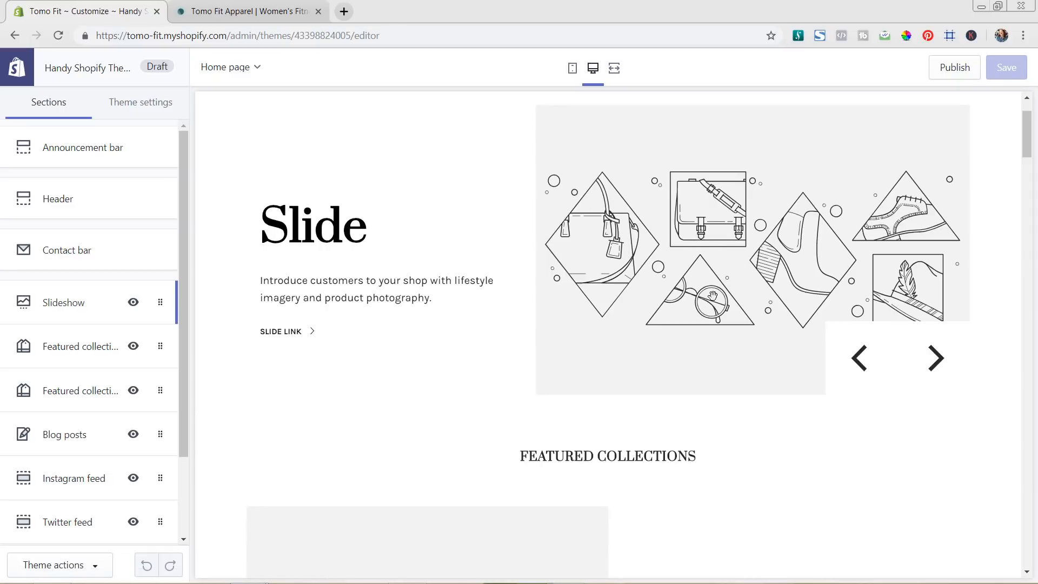
Hide the Slideshow section on the home page and show it again
{"action": "left_click", "coordinate": [134, 309]}
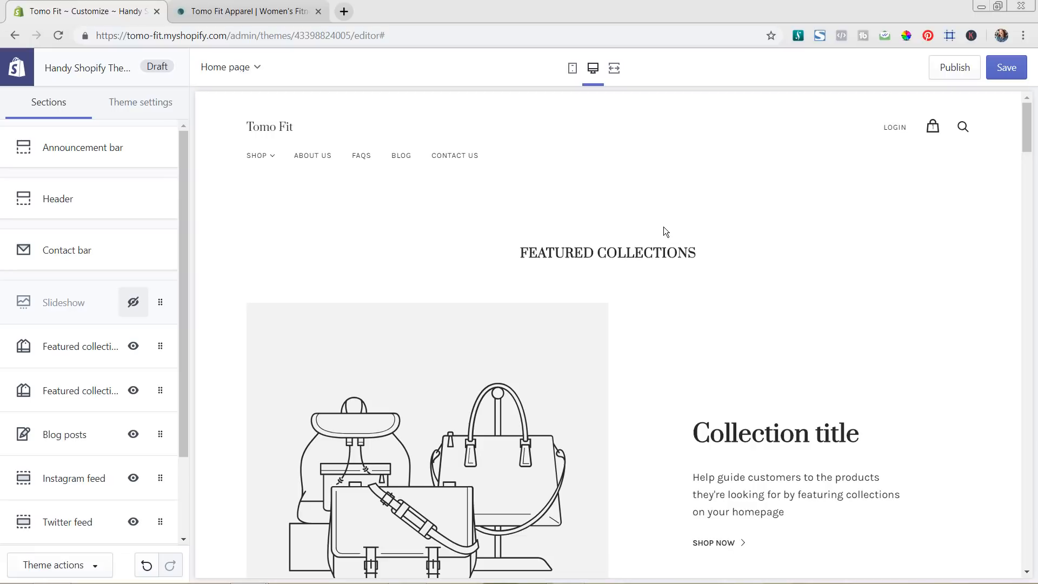
{"action": "left_click", "coordinate": [134, 305]}
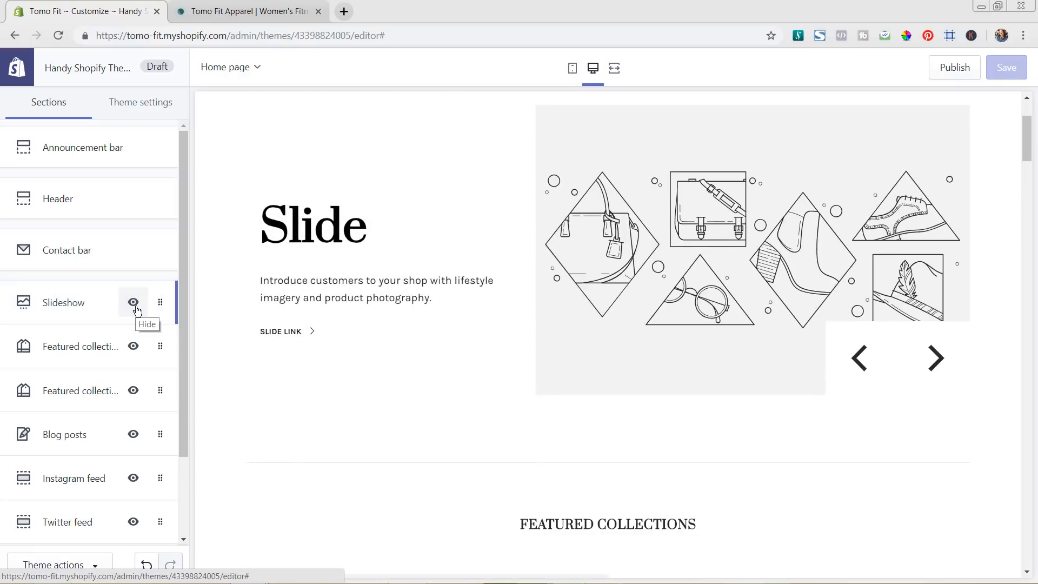
Move the Slideshow section below the first Featured collections section and back above it
{"action": "left_click_drag", "start_coordinate": [159, 303], "coordinate": [209, 329]}
{"action": "scroll", "coordinate": [519, 324], "scroll_direction": "up", "scroll_amount": 10}
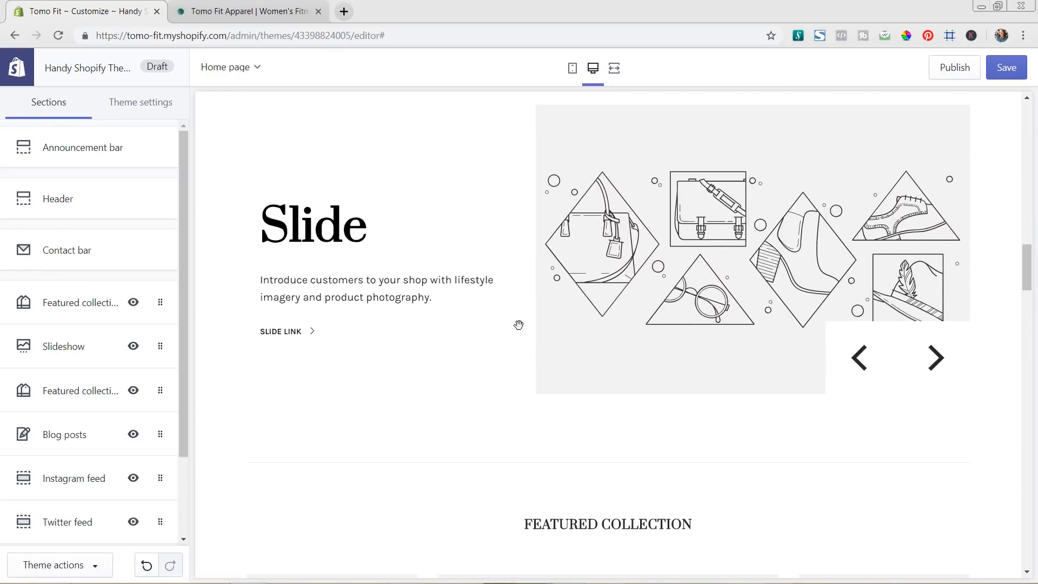
{"action": "left_click_drag", "start_coordinate": [162, 347], "coordinate": [158, 307]}
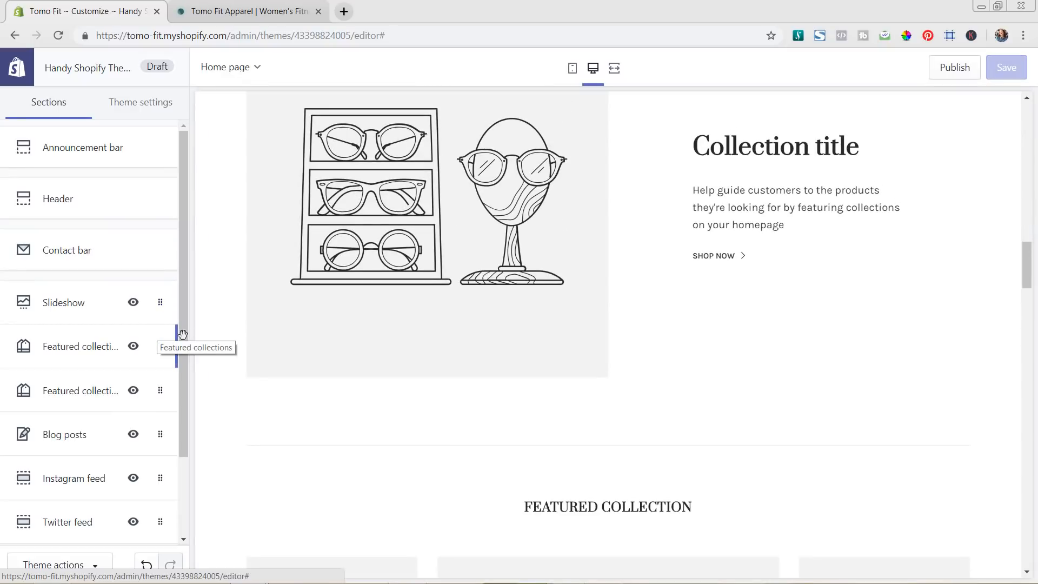
{"action": "scroll", "coordinate": [283, 316], "scroll_direction": "up", "scroll_amount": 10}
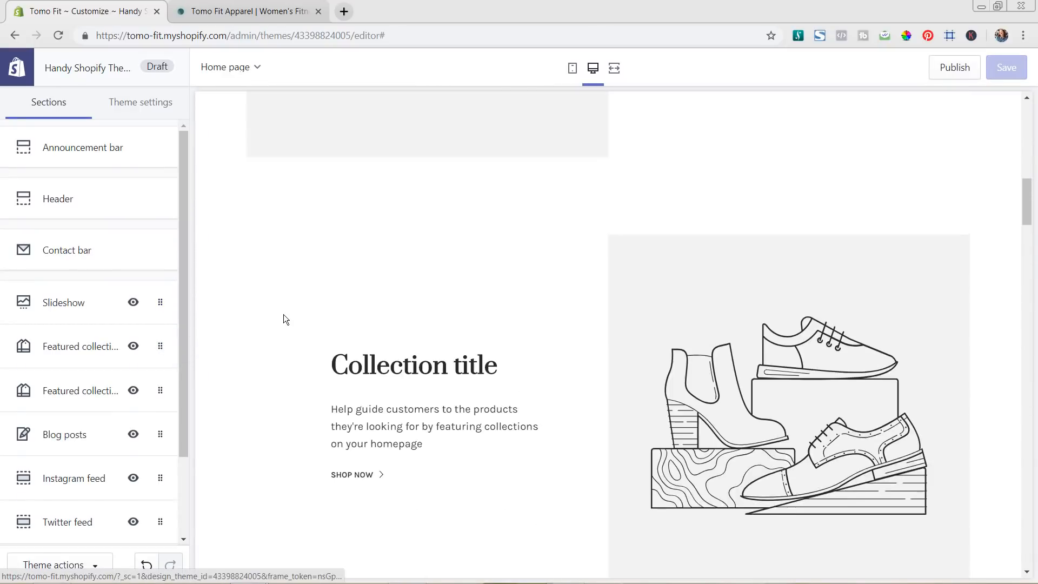
{"action": "scroll", "coordinate": [283, 319], "scroll_direction": "up", "scroll_amount": 10}
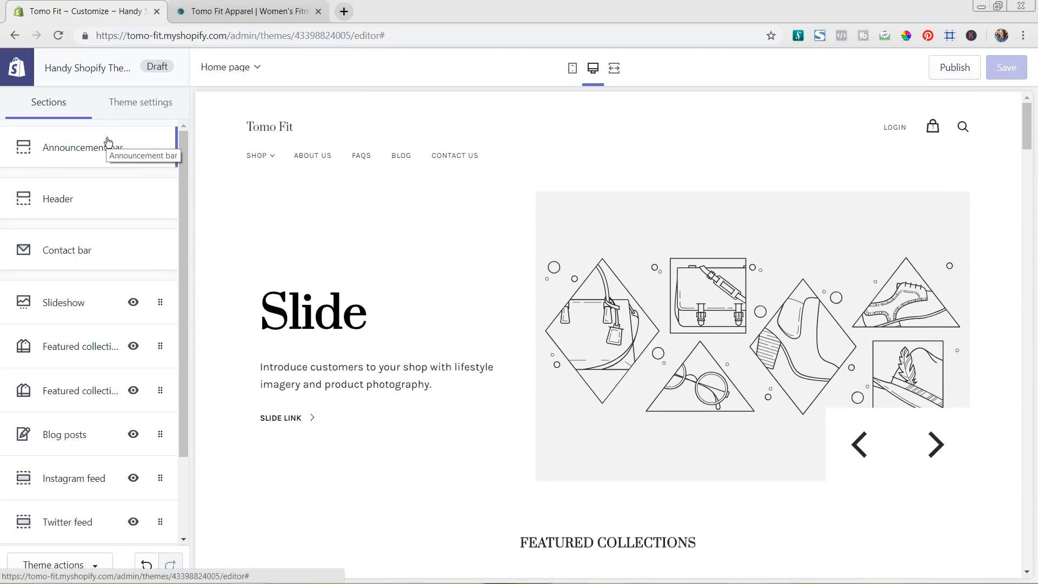
Enable the announcement in the Announcement bar section and set its background color to red #C13D3D
{"action": "left_click", "coordinate": [64, 150]}
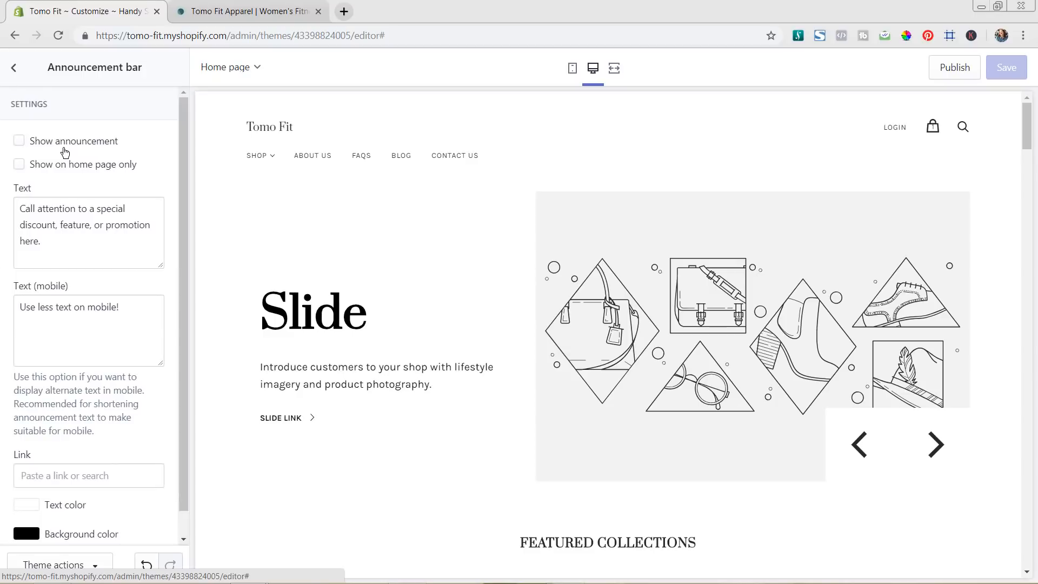
{"action": "left_click", "coordinate": [20, 145]}
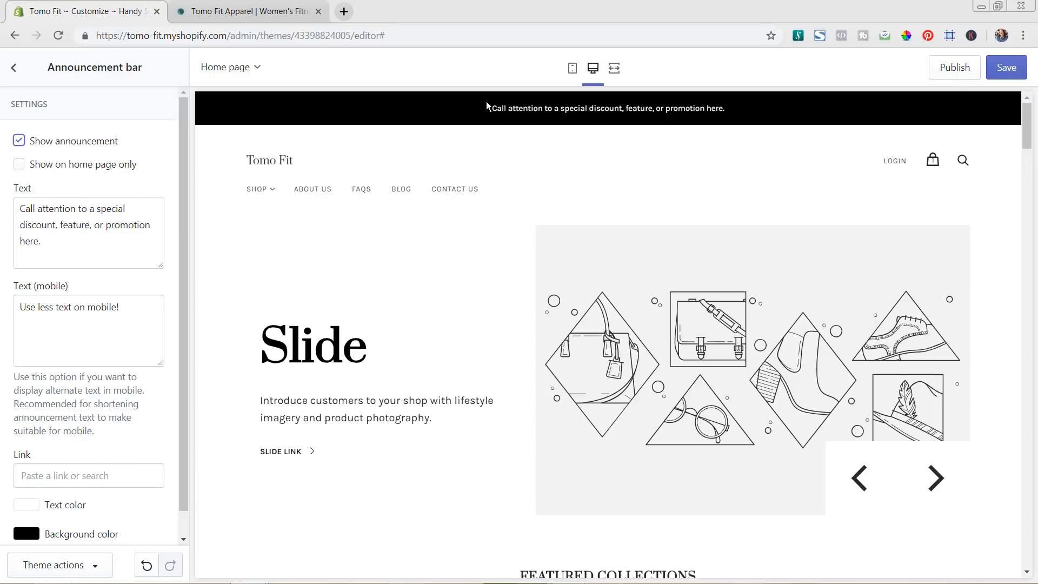
{"action": "scroll", "coordinate": [135, 313], "scroll_direction": "down", "scroll_amount": 1}
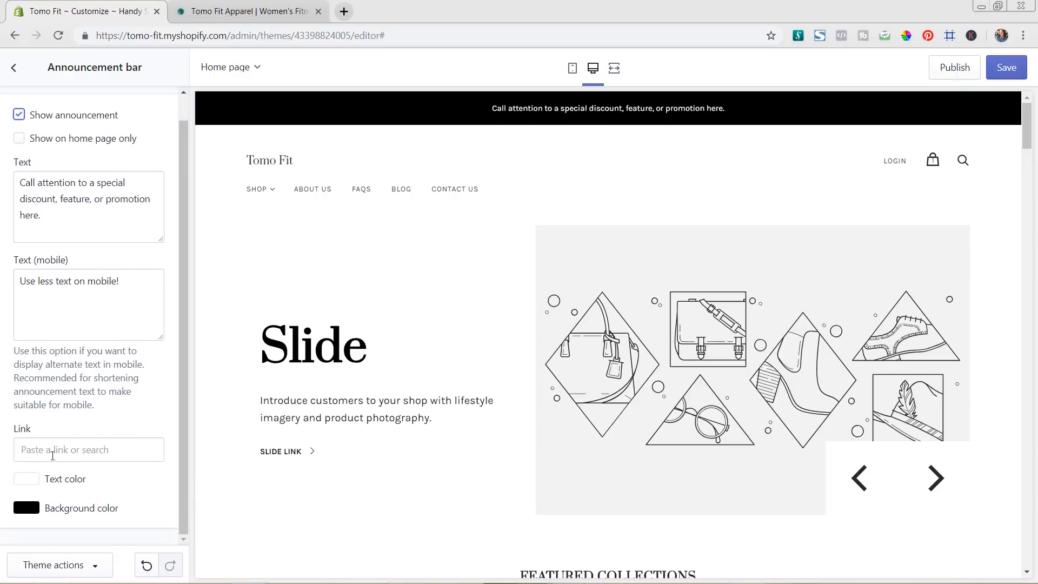
{"action": "left_click", "coordinate": [27, 510]}
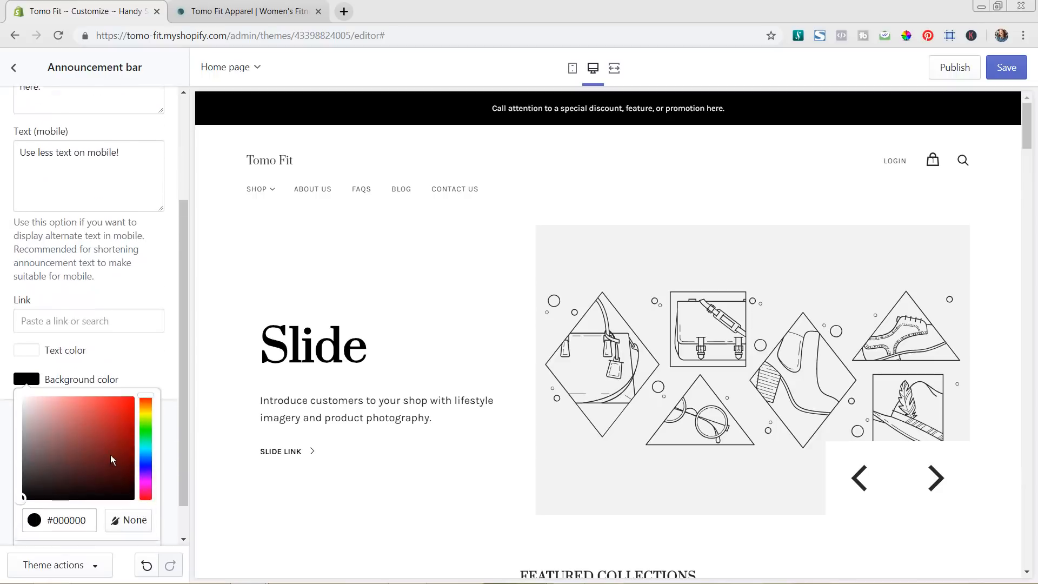
{"action": "left_click", "coordinate": [99, 379]}
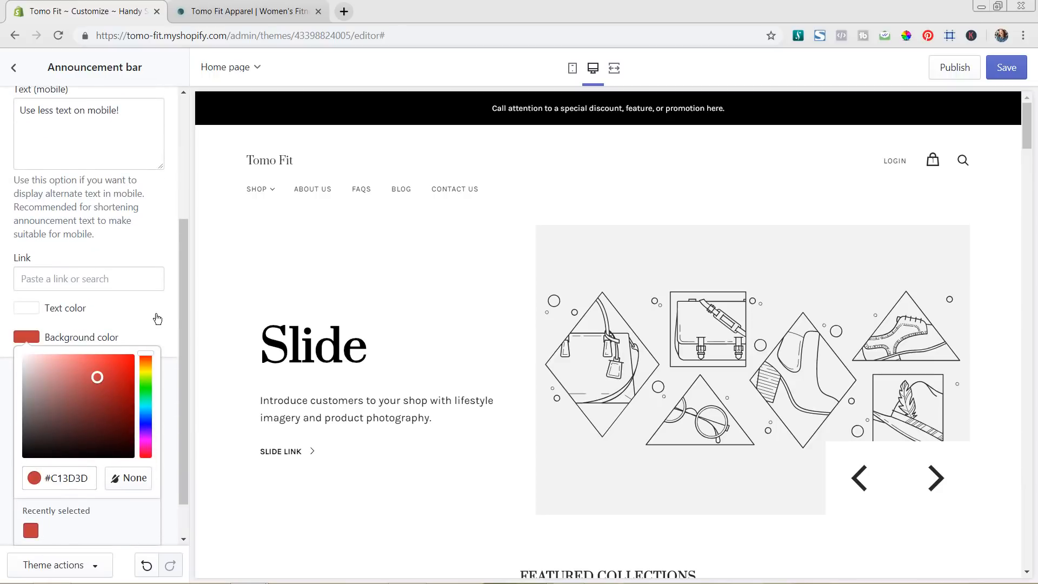
{"action": "left_click", "coordinate": [162, 340]}
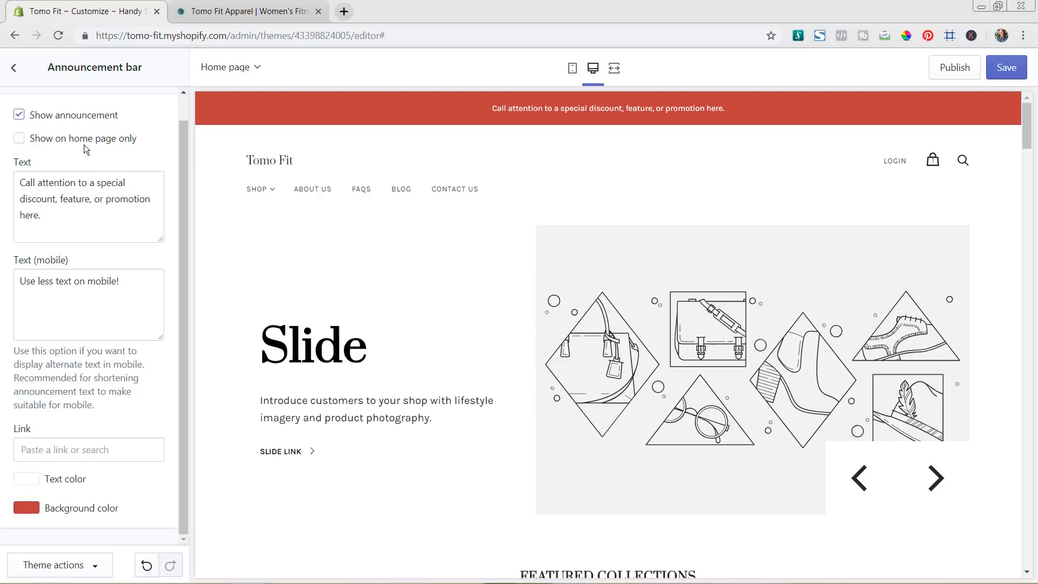
Turn off the announcement and return to the section list
{"action": "left_click", "coordinate": [19, 115]}
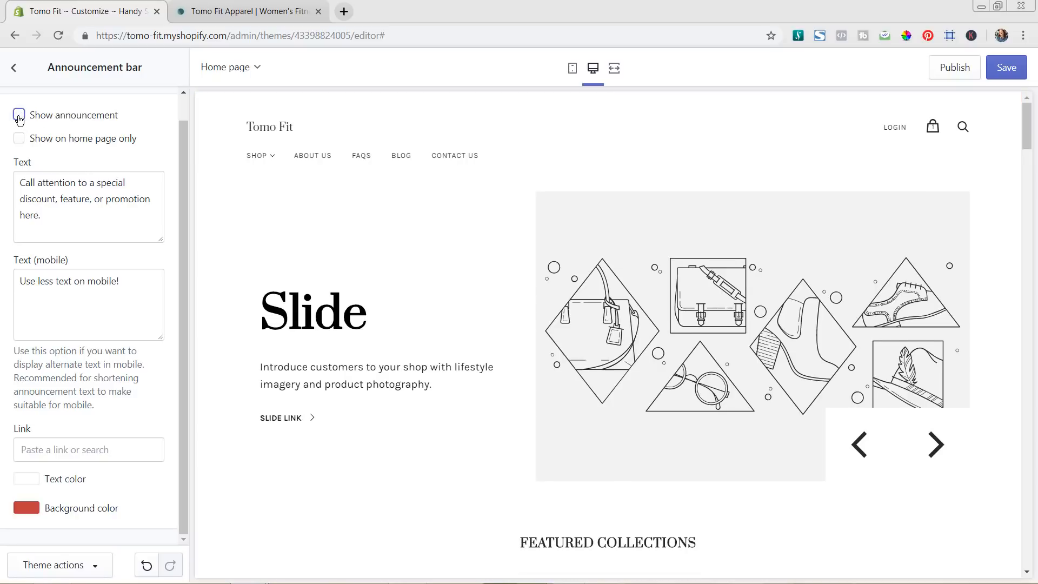
{"action": "left_click", "coordinate": [15, 69]}
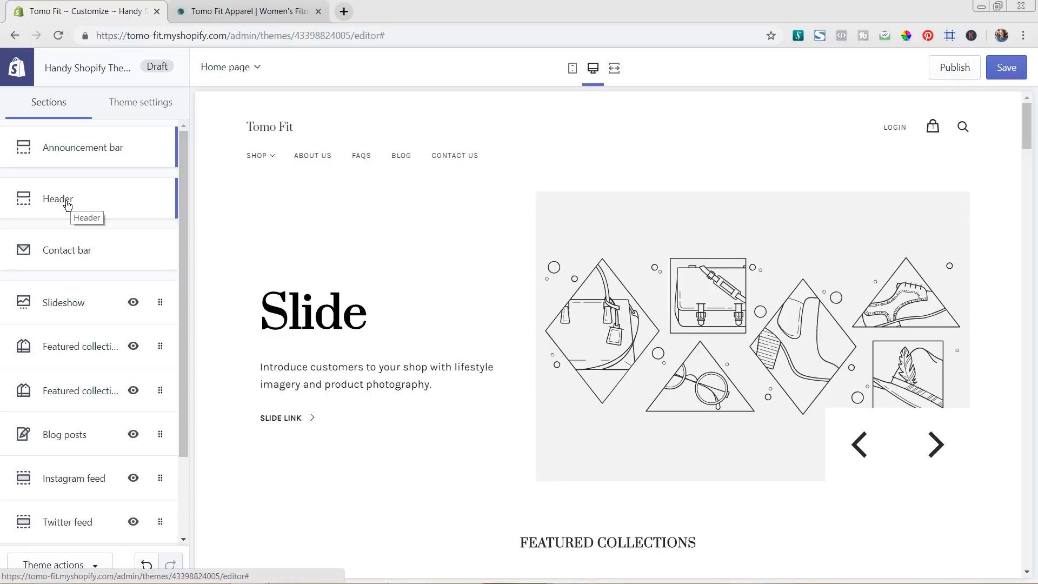
Clear the phone number and the hours/store information in the Contact bar section and return to the section list
{"action": "left_click", "coordinate": [80, 256]}
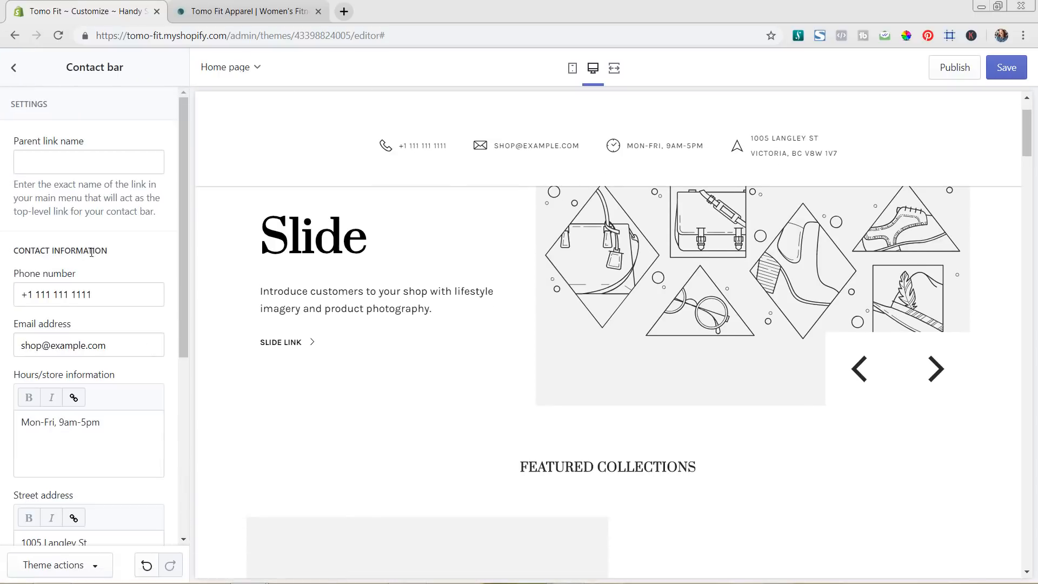
{"action": "scroll", "coordinate": [426, 278], "scroll_direction": "up", "scroll_amount": 2}
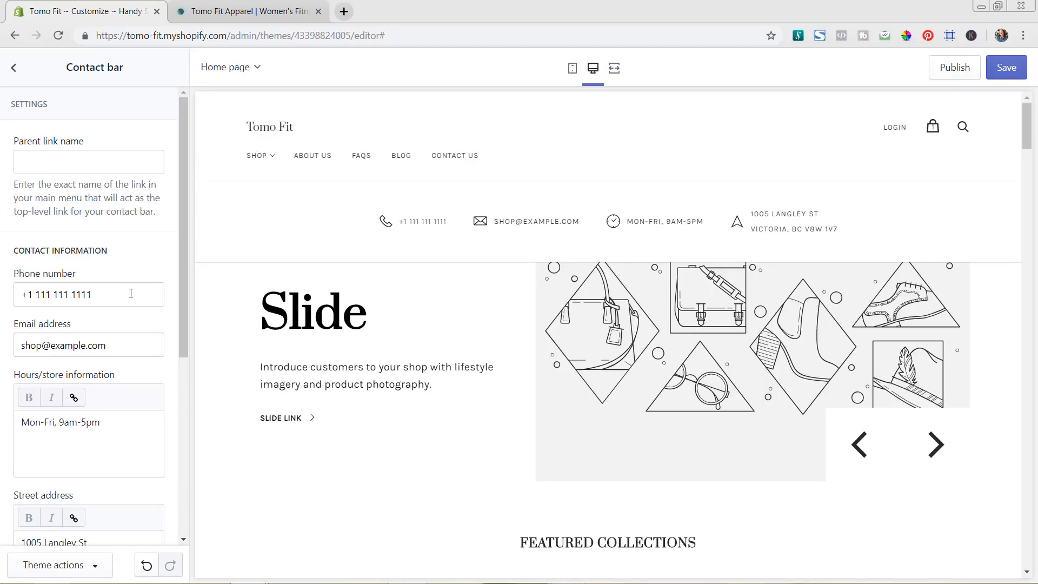
{"action": "left_click_drag", "start_coordinate": [130, 293], "coordinate": [1, 294]}
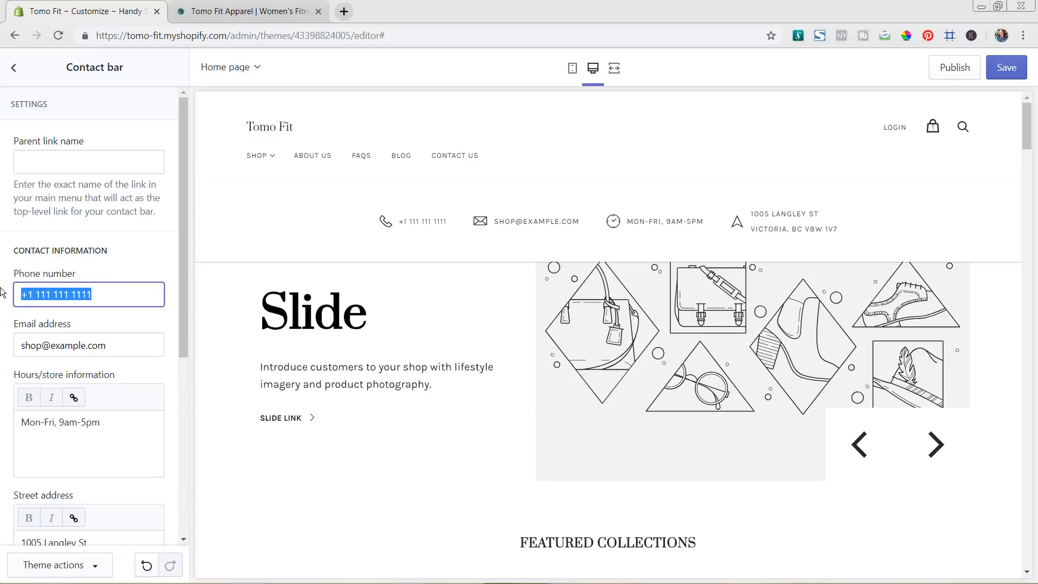
{"action": "key", "text": "BackSpace"}
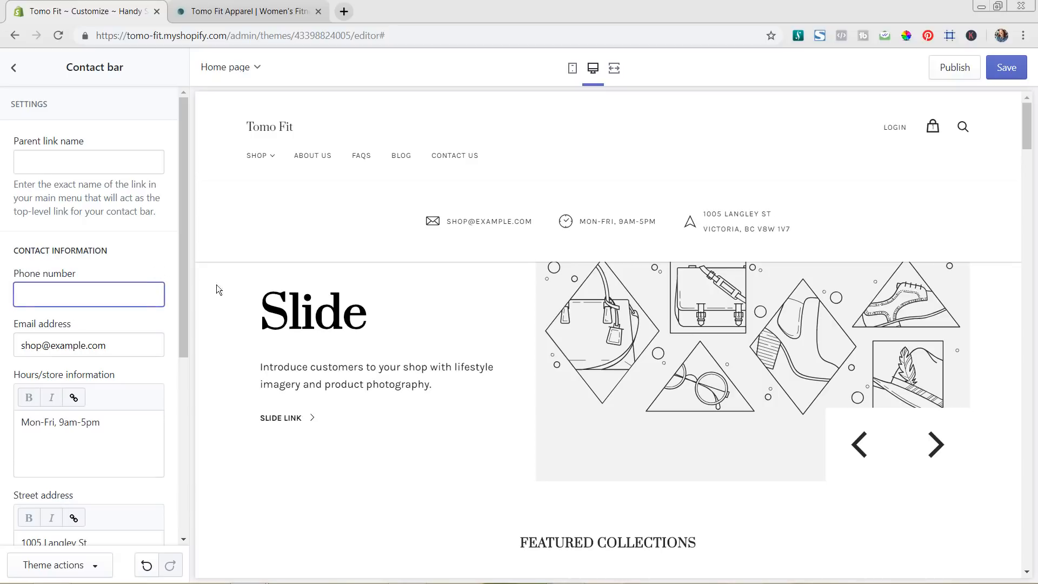
{"action": "left_click", "coordinate": [127, 437]}
{"action": "key", "text": "ctrl+a"}
{"action": "key", "text": "BackSpace"}
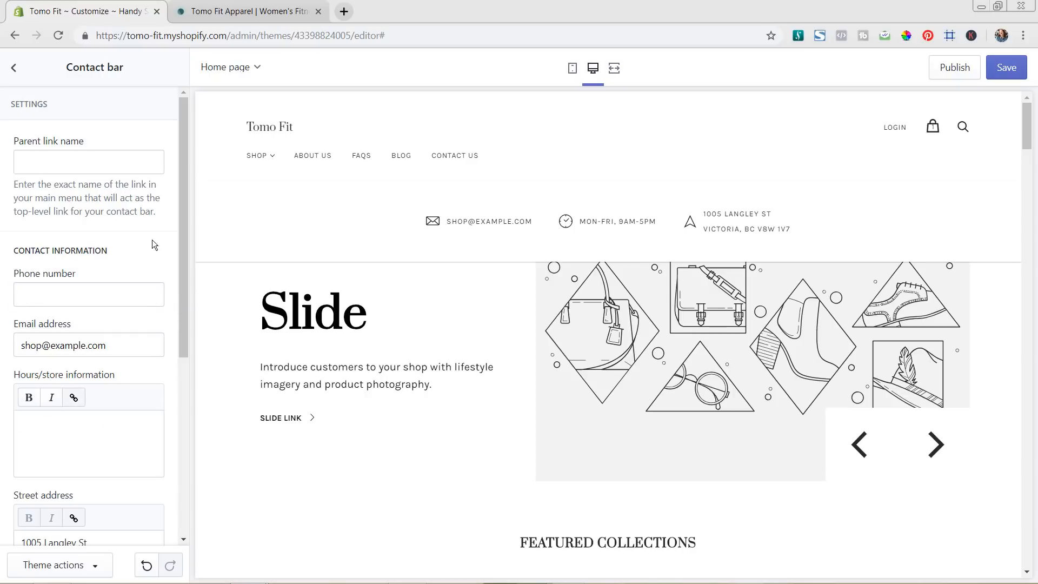
{"action": "left_click", "coordinate": [13, 70]}
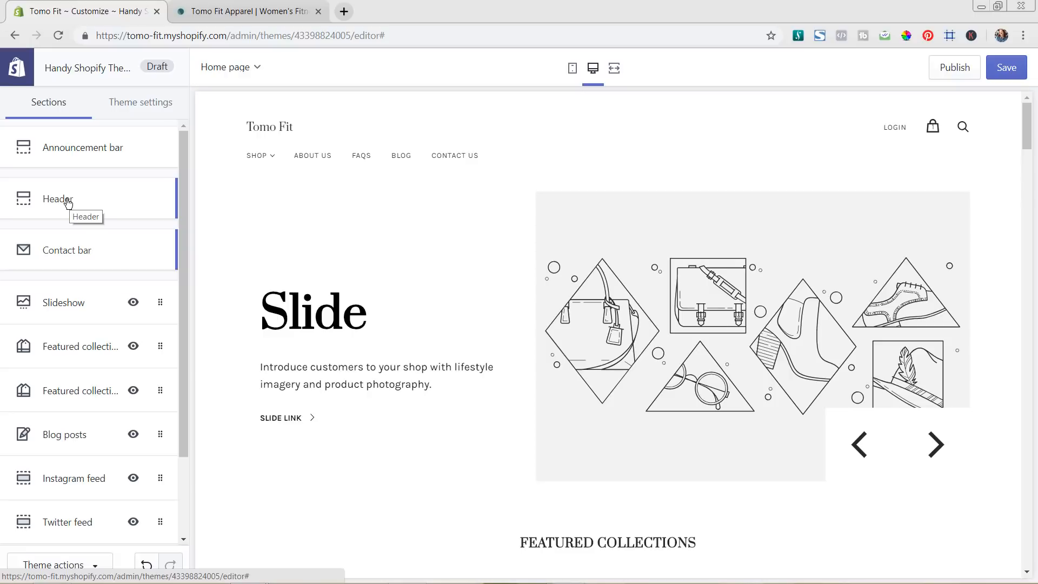
Upload Tomo-Fit-Logo from the Tomo New Design folder on the Desktop and set it as the Header section's logo image
{"action": "scroll", "coordinate": [87, 223], "scroll_direction": "down", "scroll_amount": 2}
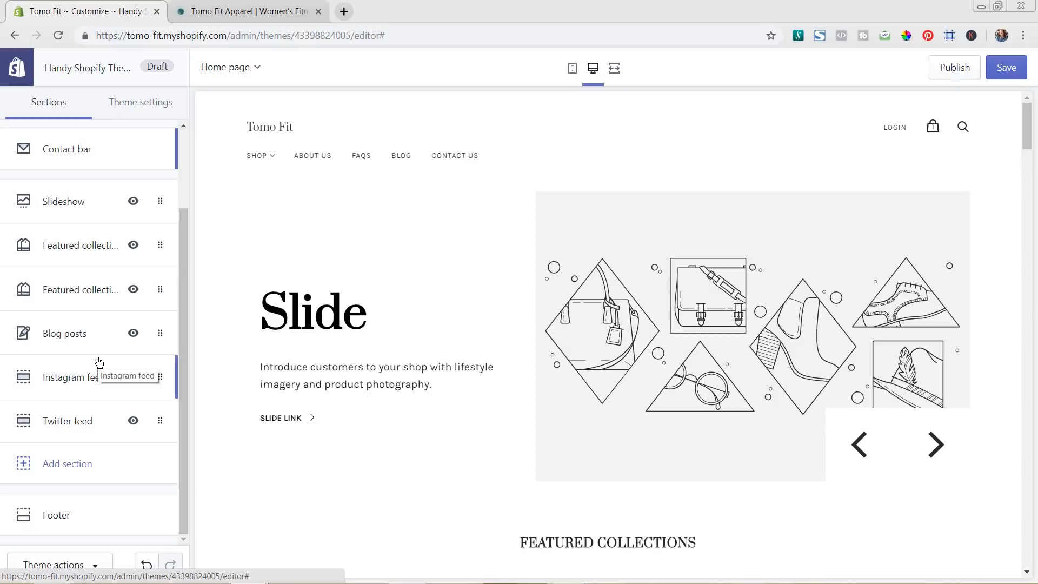
{"action": "scroll", "coordinate": [98, 346], "scroll_direction": "up", "scroll_amount": 2}
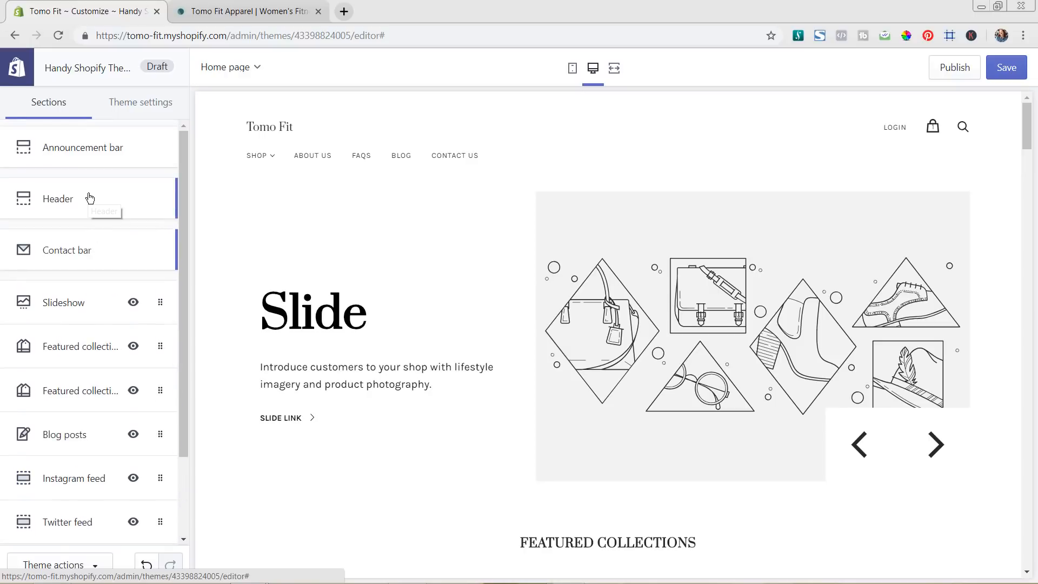
{"action": "left_click", "coordinate": [85, 199]}
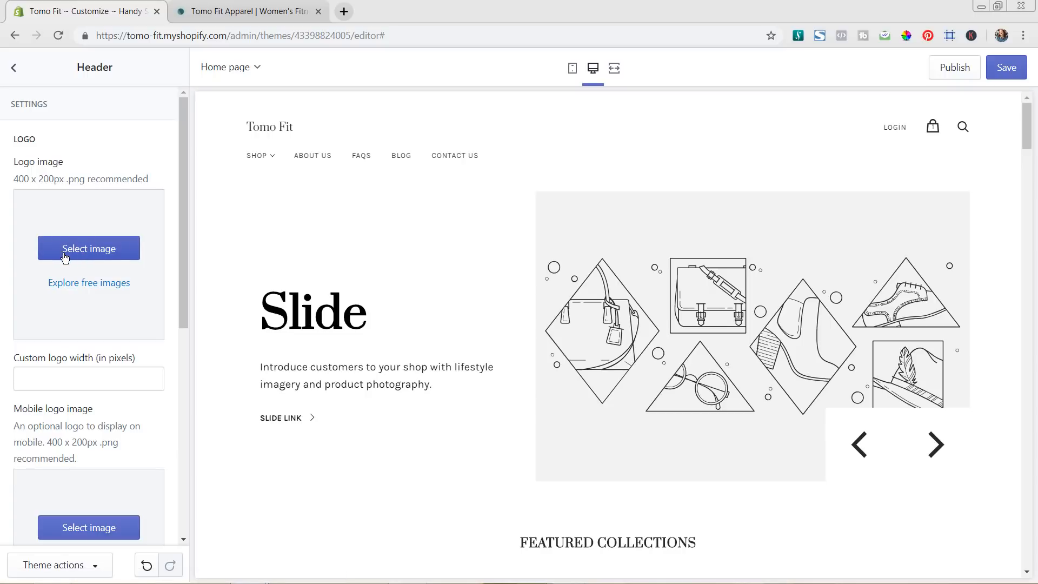
{"action": "left_click", "coordinate": [82, 255]}
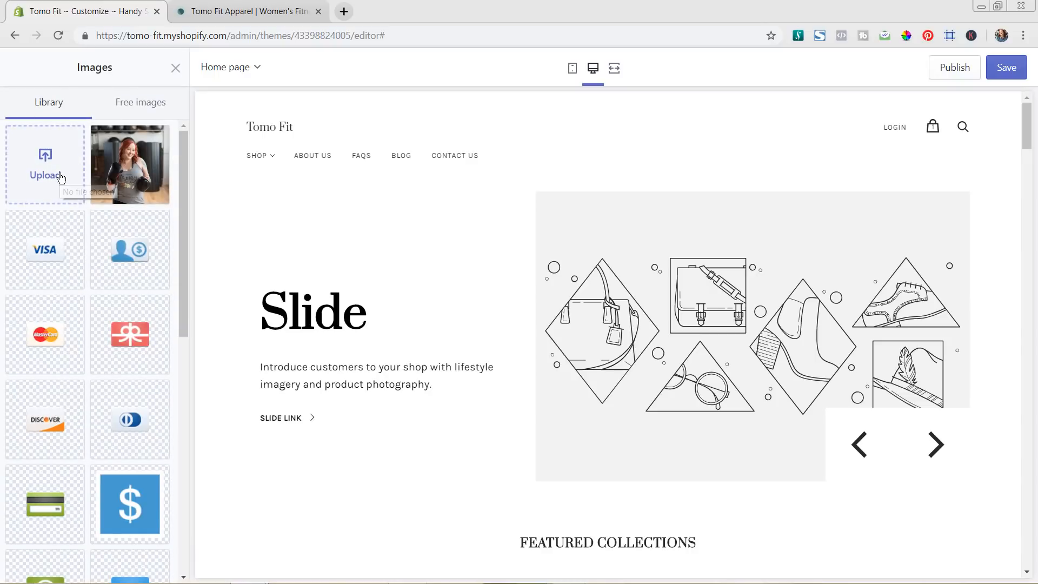
{"action": "left_click", "coordinate": [61, 178]}
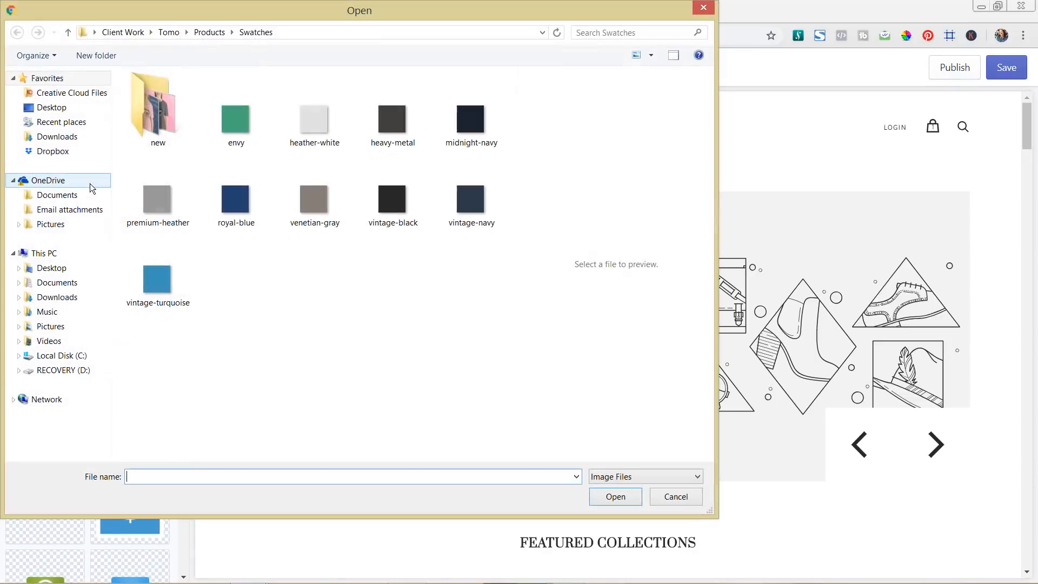
{"action": "left_click", "coordinate": [63, 273]}
{"action": "double_click", "coordinate": [411, 200]}
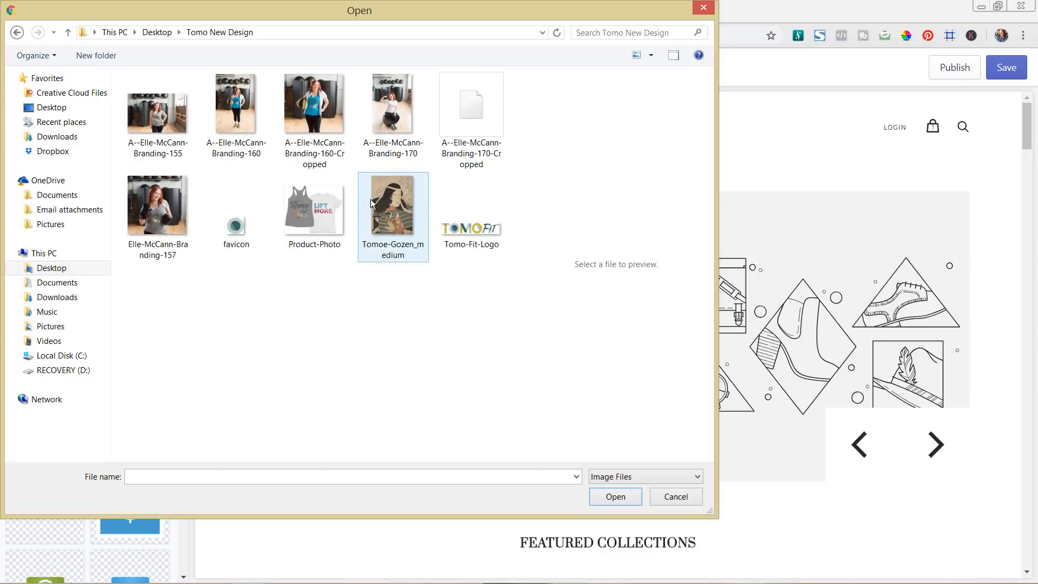
{"action": "left_click", "coordinate": [470, 222]}
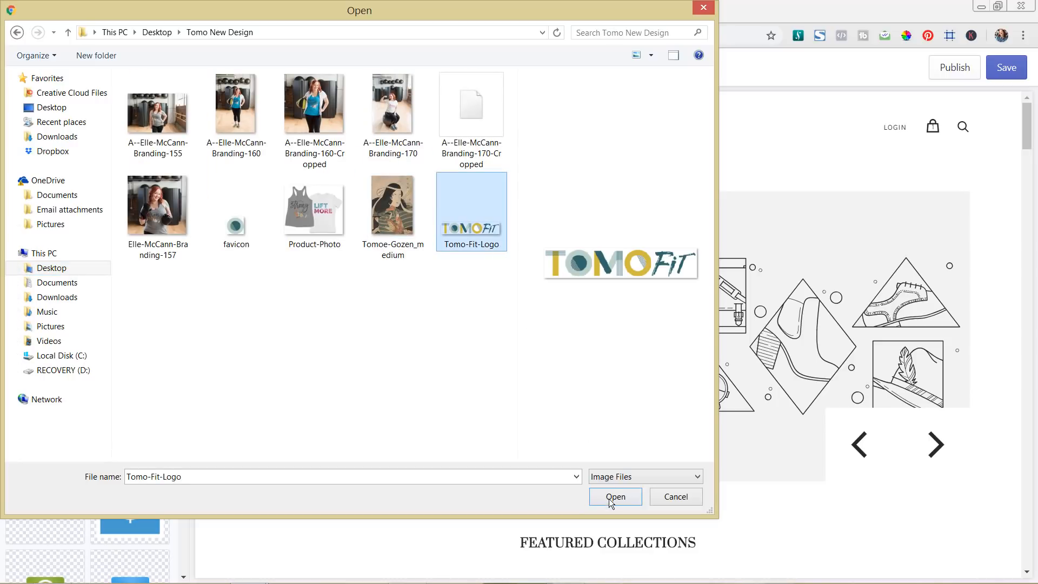
{"action": "left_click", "coordinate": [610, 497]}
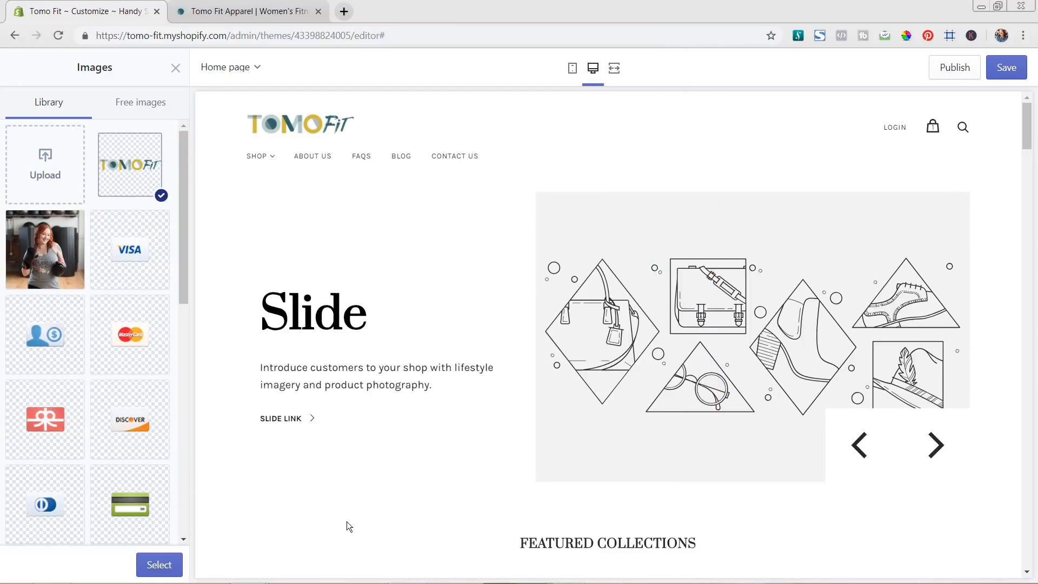
{"action": "left_click", "coordinate": [159, 565]}
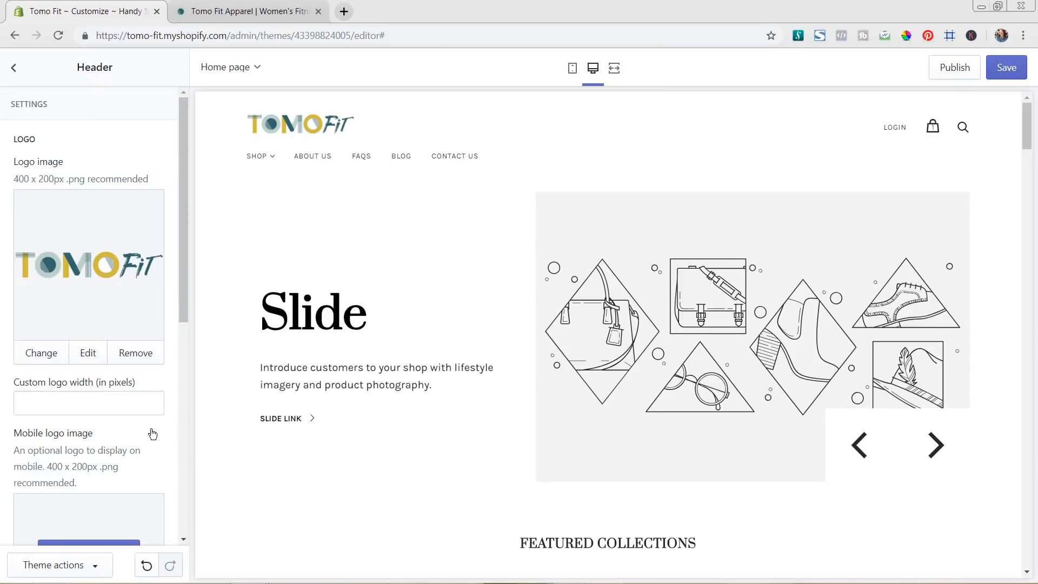
Review the Header's mobile logo and navigation settings and the menus available for the main menu, without changing the selection
{"action": "scroll", "coordinate": [153, 434], "scroll_direction": "down", "scroll_amount": 4}
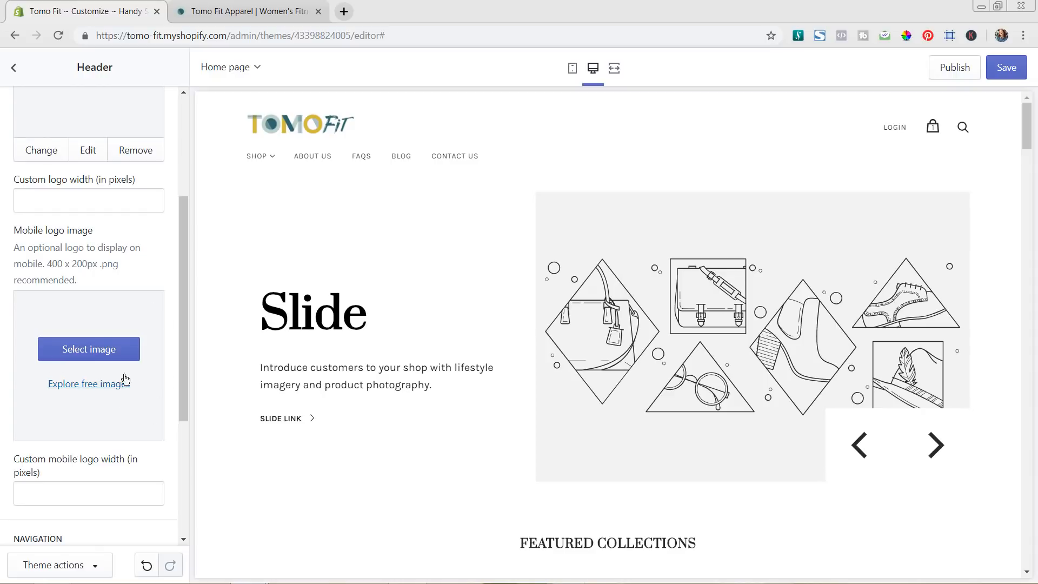
{"action": "scroll", "coordinate": [108, 373], "scroll_direction": "down", "scroll_amount": 1}
{"action": "scroll", "coordinate": [124, 372], "scroll_direction": "down", "scroll_amount": 2}
{"action": "scroll", "coordinate": [125, 371], "scroll_direction": "down", "scroll_amount": 1}
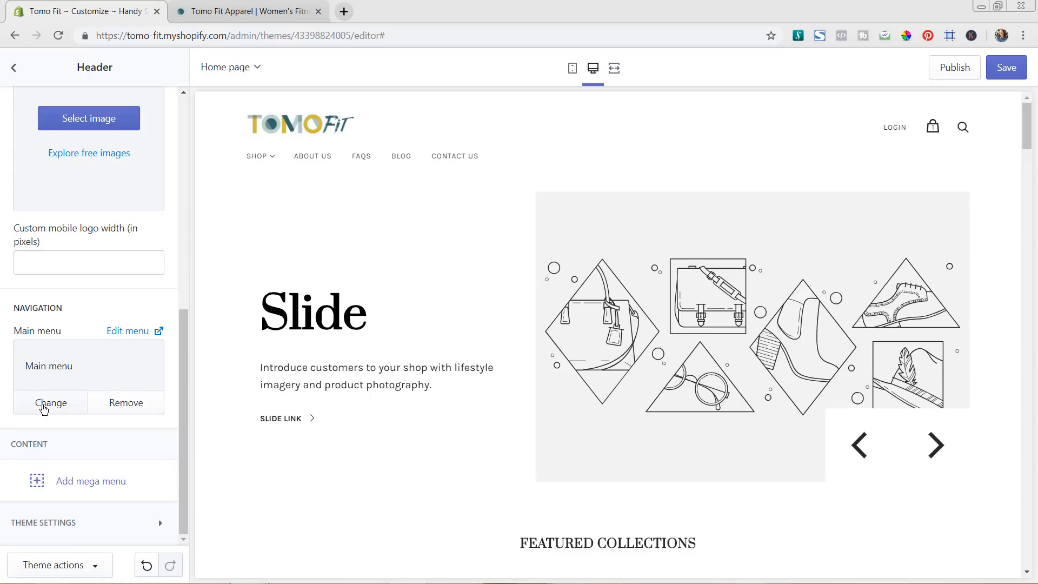
{"action": "left_click", "coordinate": [48, 407]}
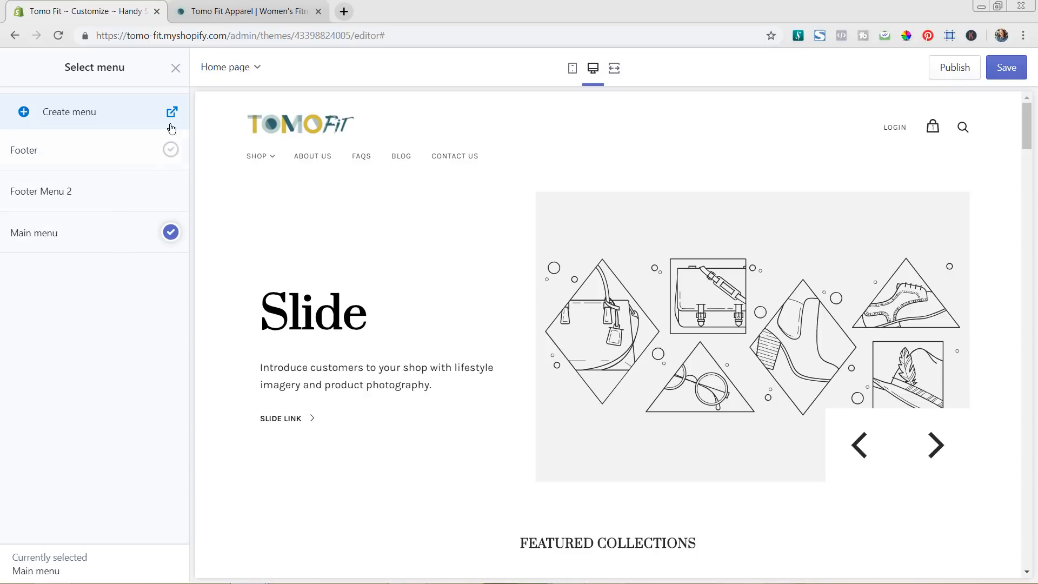
{"action": "left_click", "coordinate": [176, 68]}
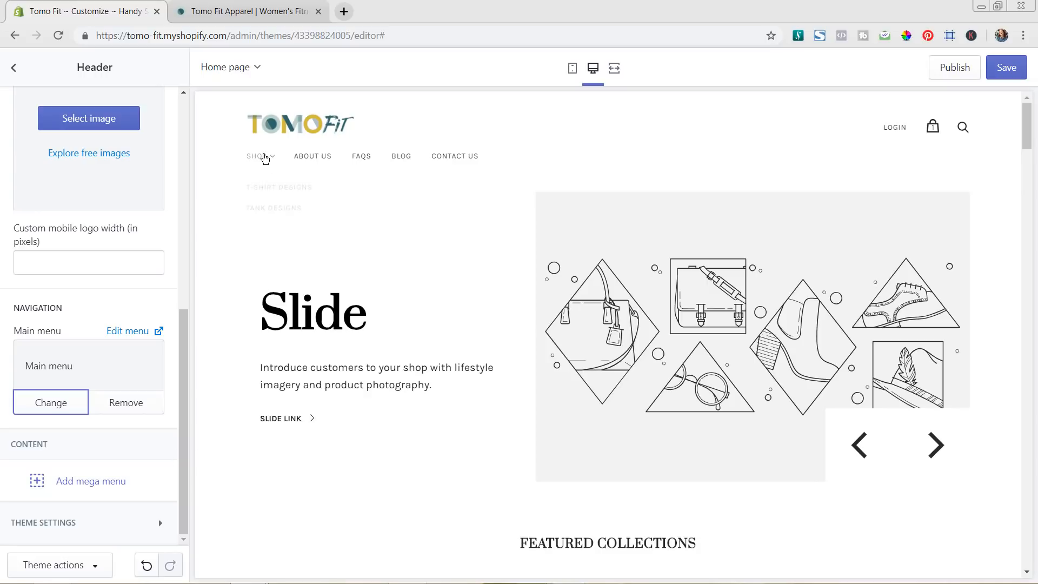
Add a mega menu to the Header for the menu item Shop with collection images shown, and return to the section list
{"action": "mouse_move", "coordinate": [265, 166]}
{"action": "left_click", "coordinate": [94, 490]}
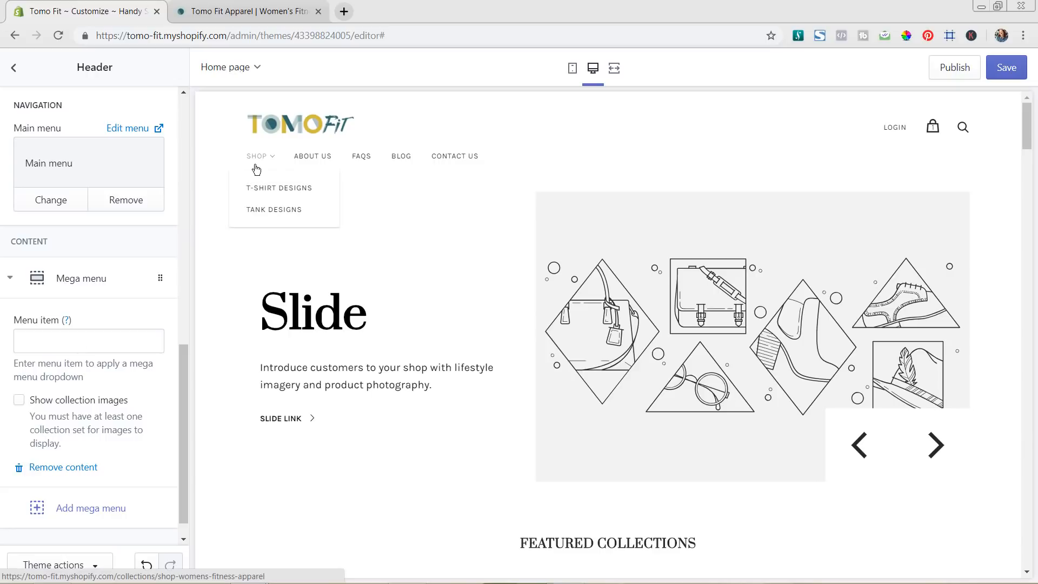
{"action": "left_click", "coordinate": [106, 341]}
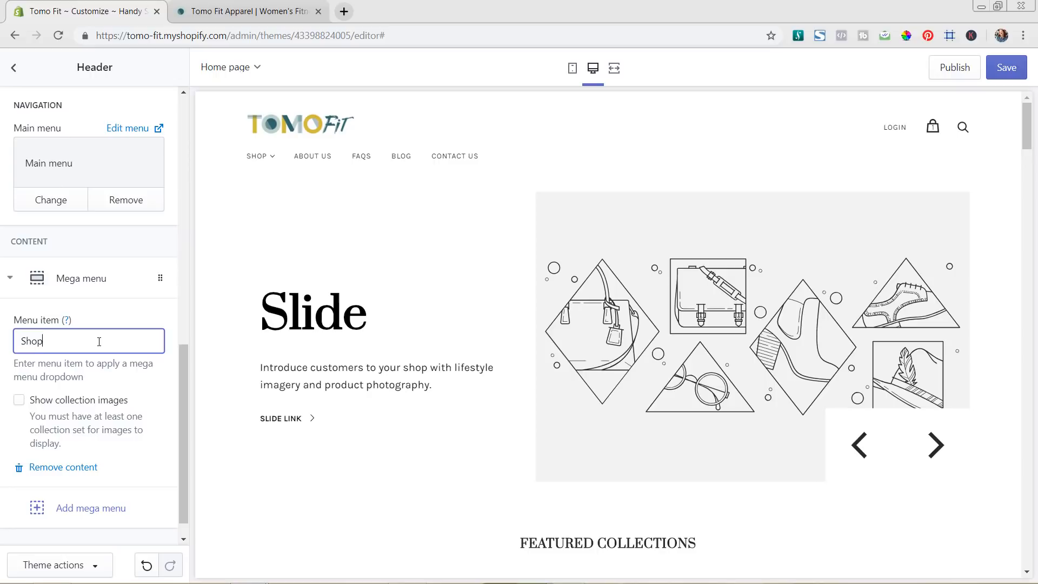
{"action": "left_click", "coordinate": [18, 406]}
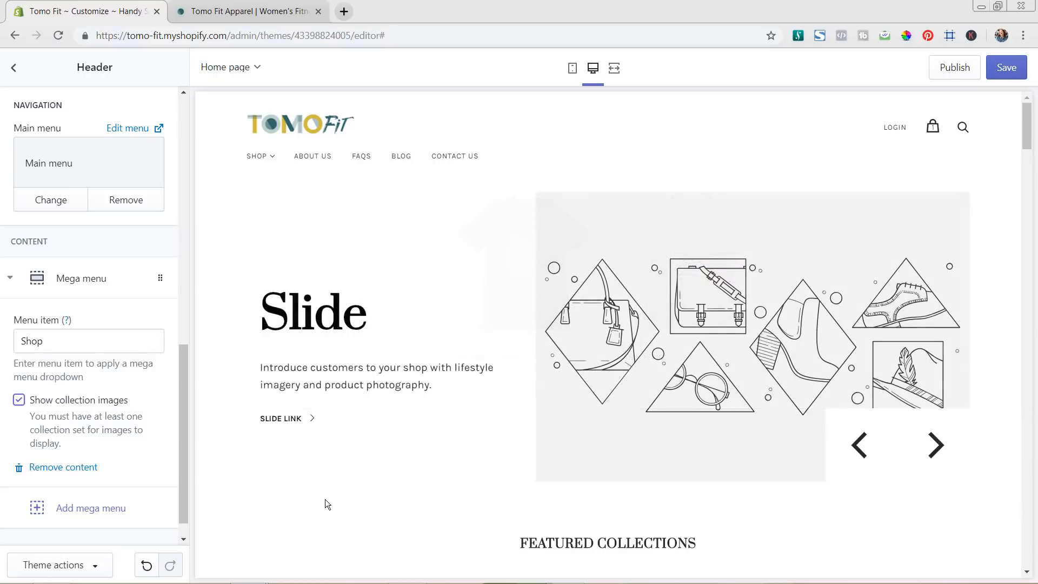
{"action": "scroll", "coordinate": [162, 444], "scroll_direction": "down", "scroll_amount": 1}
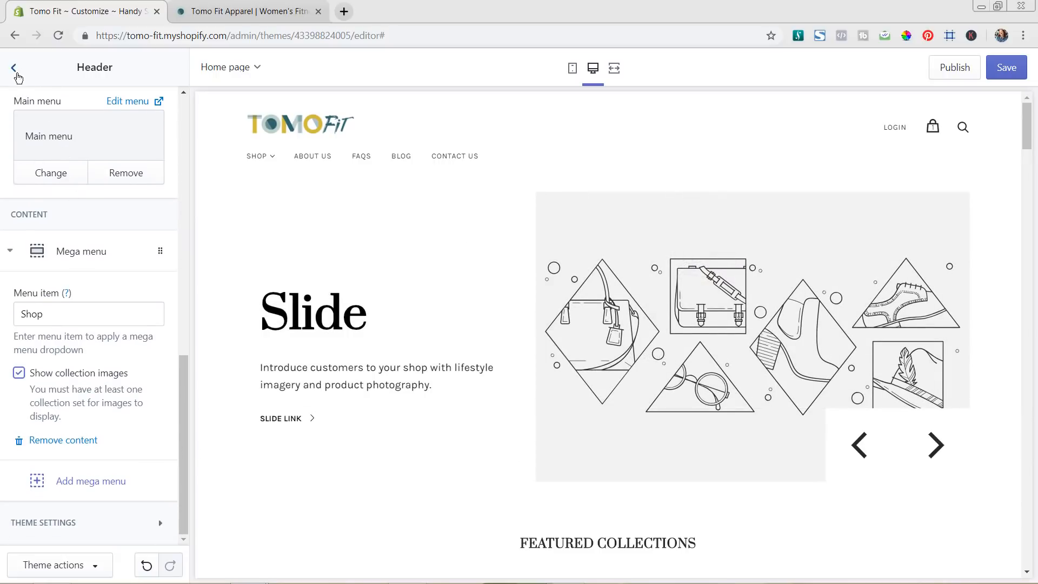
{"action": "left_click", "coordinate": [14, 70]}
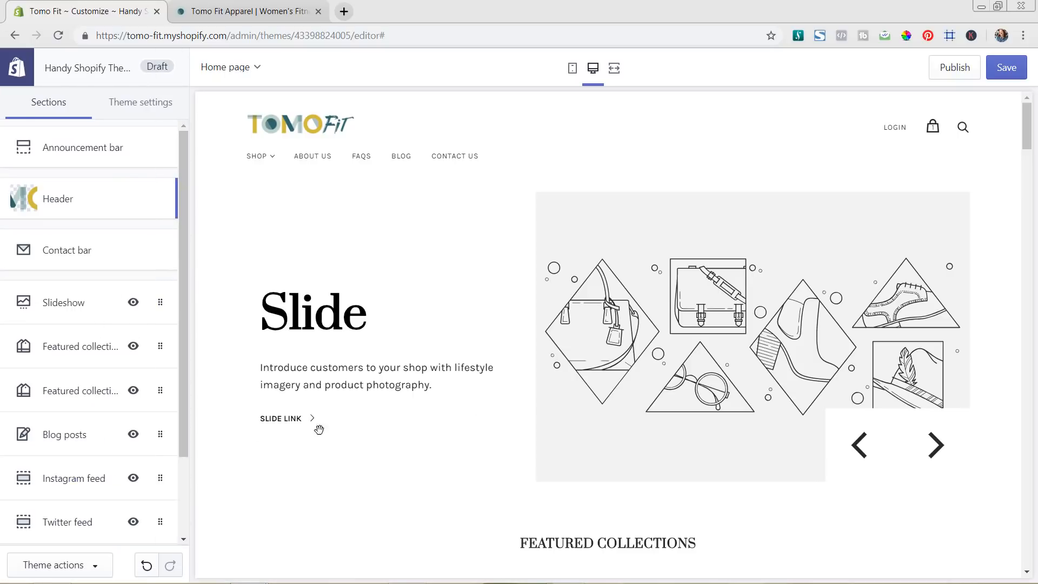
Remove the third slide from the Slideshow section
{"action": "left_click", "coordinate": [66, 307]}
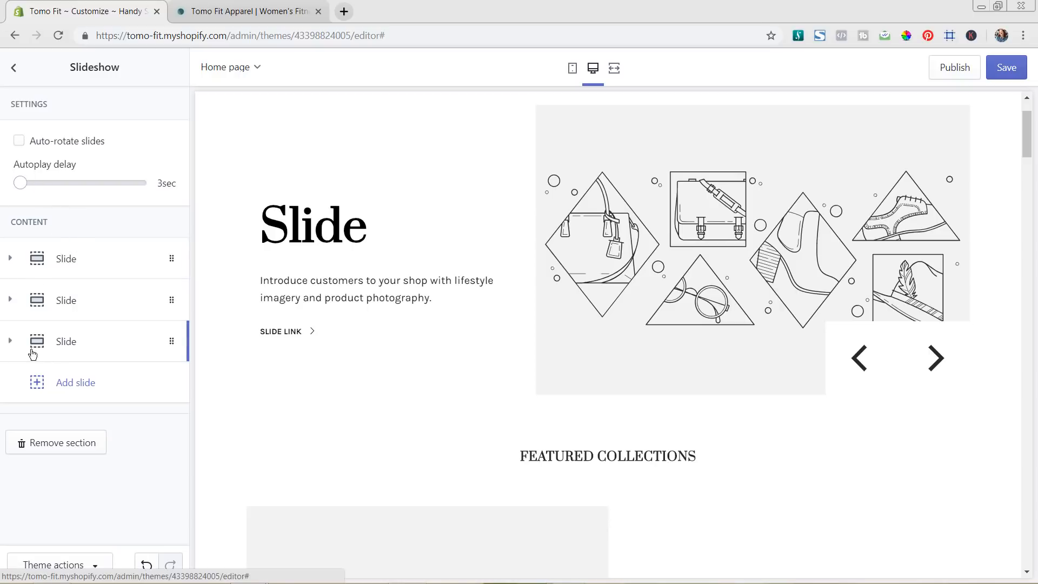
{"action": "left_click", "coordinate": [89, 350]}
{"action": "scroll", "coordinate": [93, 328], "scroll_direction": "down", "scroll_amount": 6}
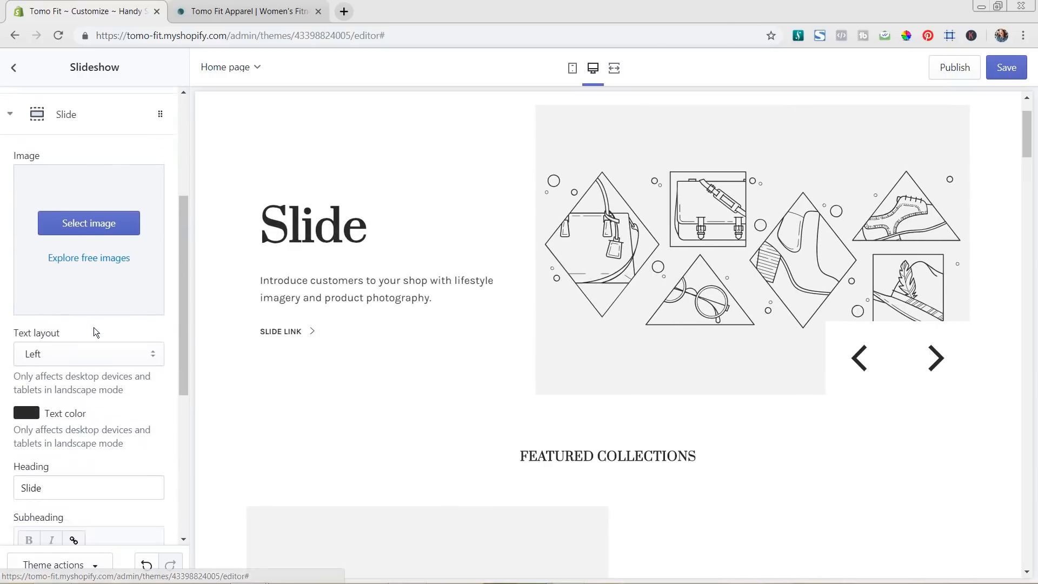
{"action": "scroll", "coordinate": [94, 330], "scroll_direction": "down", "scroll_amount": 2}
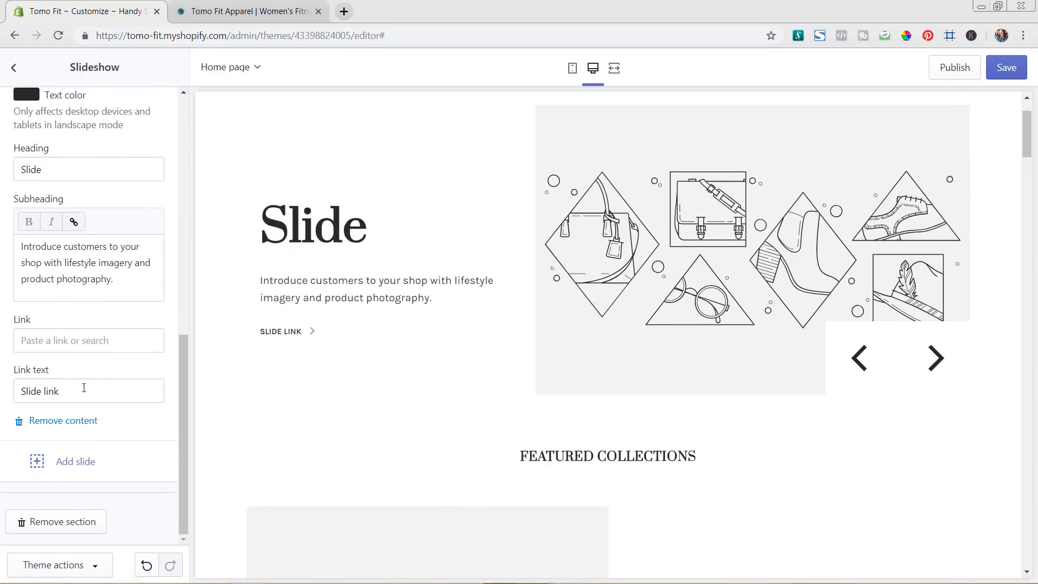
{"action": "left_click", "coordinate": [64, 423]}
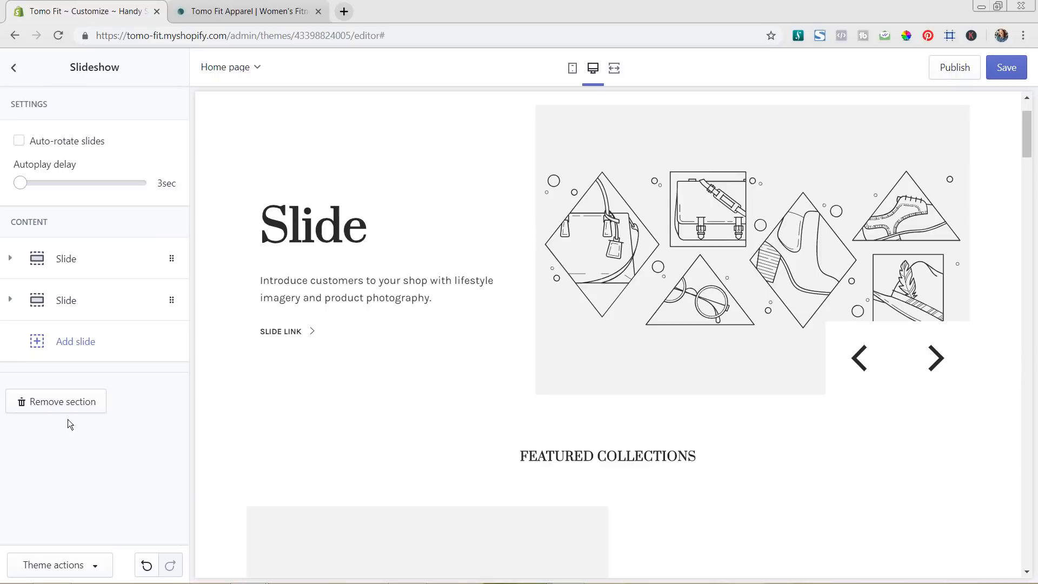
Remove the second slide from the Slideshow section, leaving only the first one
{"action": "left_click", "coordinate": [110, 303]}
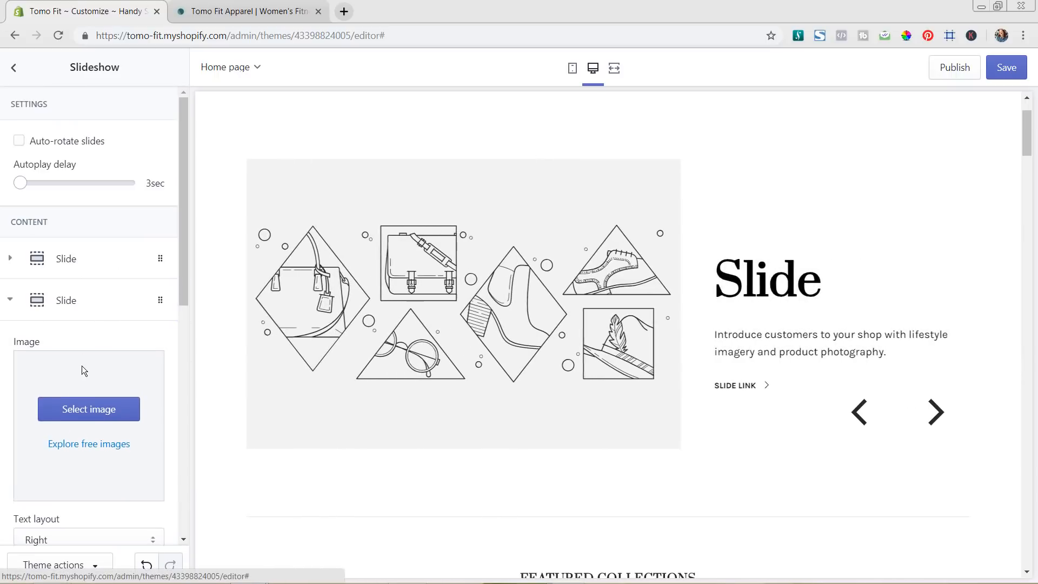
{"action": "scroll", "coordinate": [82, 366], "scroll_direction": "down", "scroll_amount": 10}
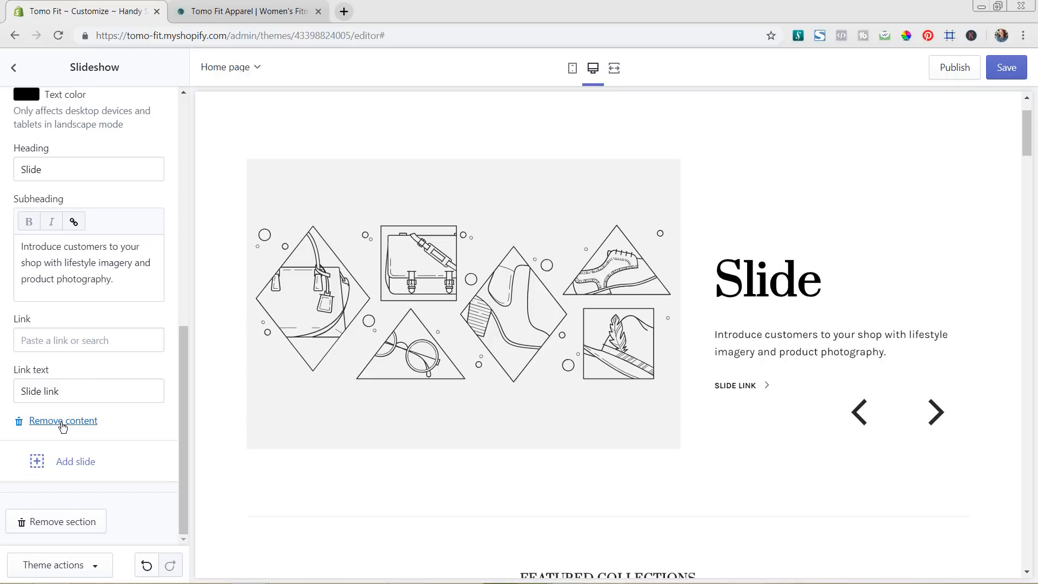
{"action": "left_click", "coordinate": [63, 422]}
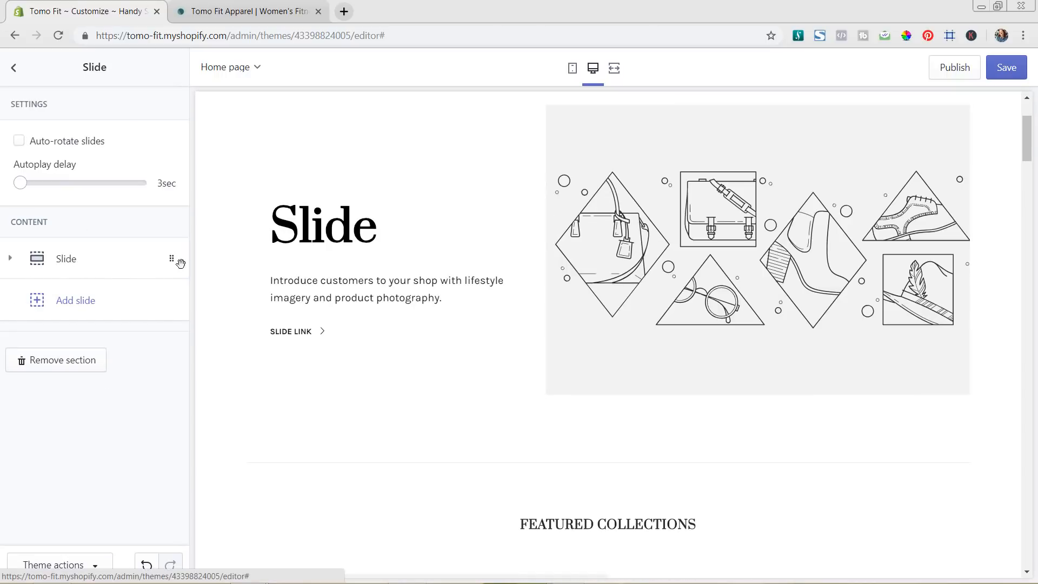
Upload the gym photo whose file name ends in Branding-155 and select it as the remaining slide's image
{"action": "left_click", "coordinate": [123, 269]}
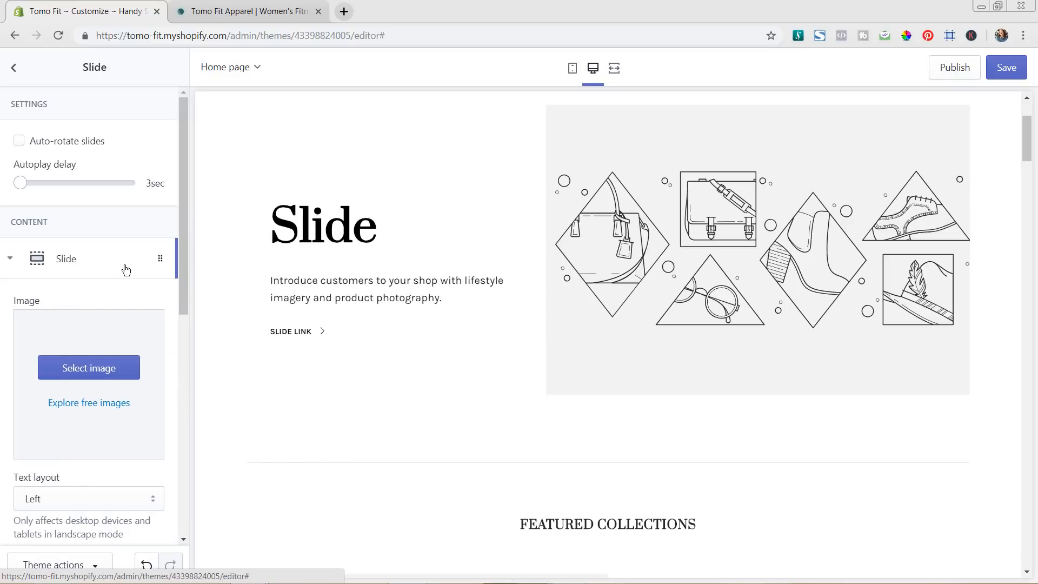
{"action": "left_click", "coordinate": [93, 374]}
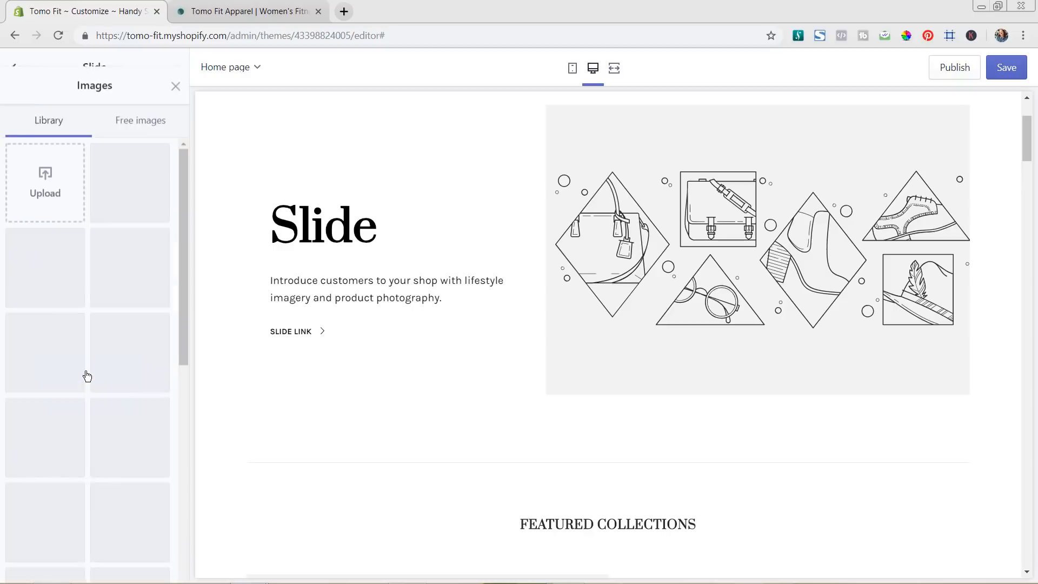
{"action": "left_click", "coordinate": [39, 168]}
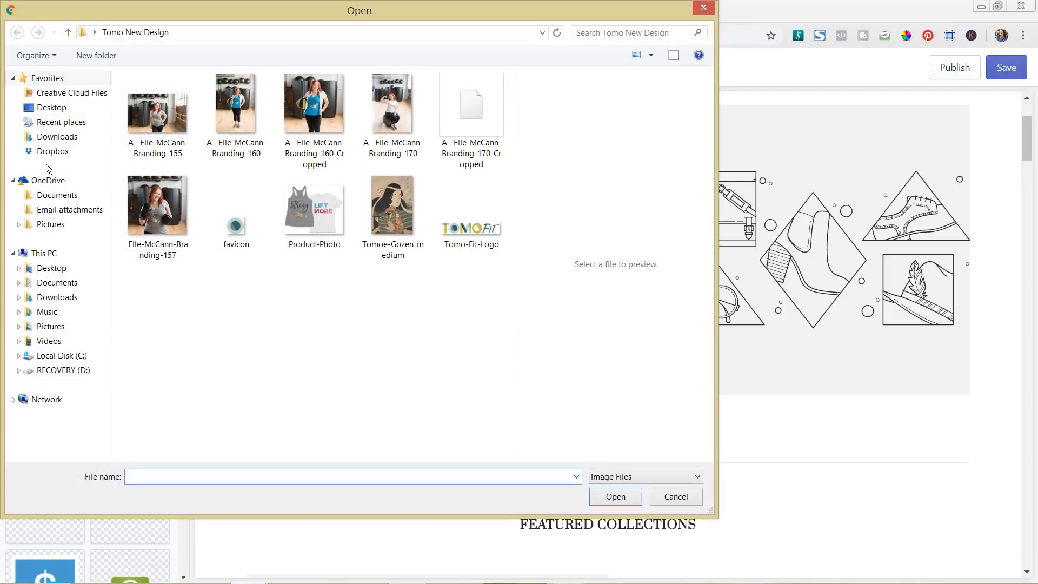
{"action": "left_click", "coordinate": [173, 128]}
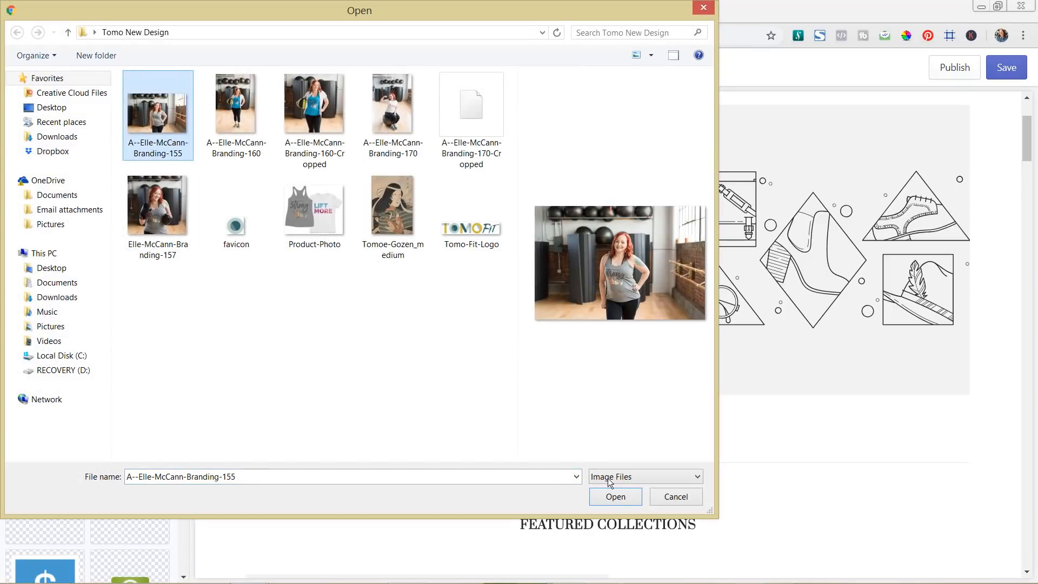
{"action": "left_click", "coordinate": [615, 496]}
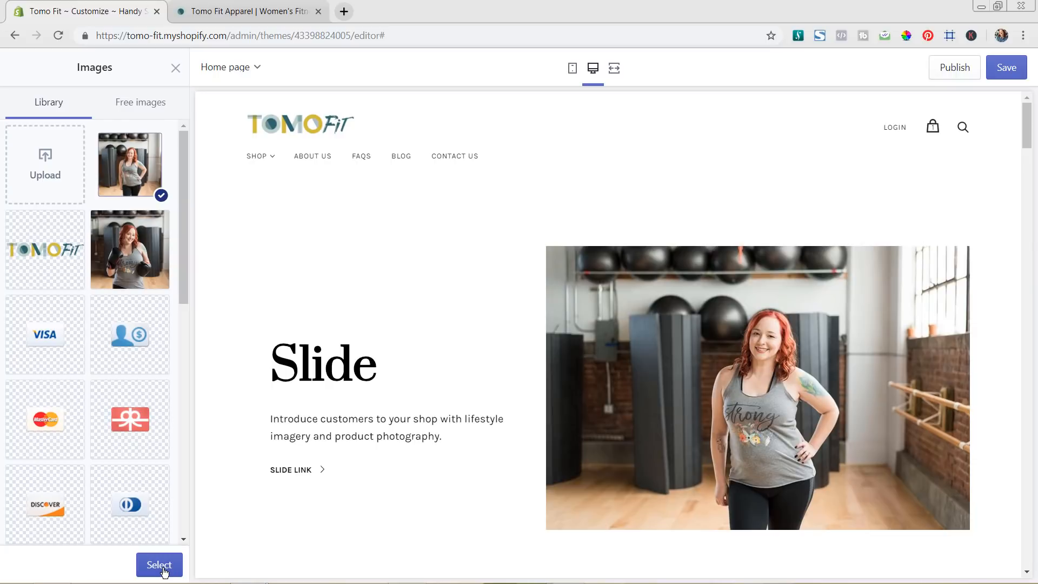
{"action": "scroll", "coordinate": [634, 364], "scroll_direction": "down", "scroll_amount": 2}
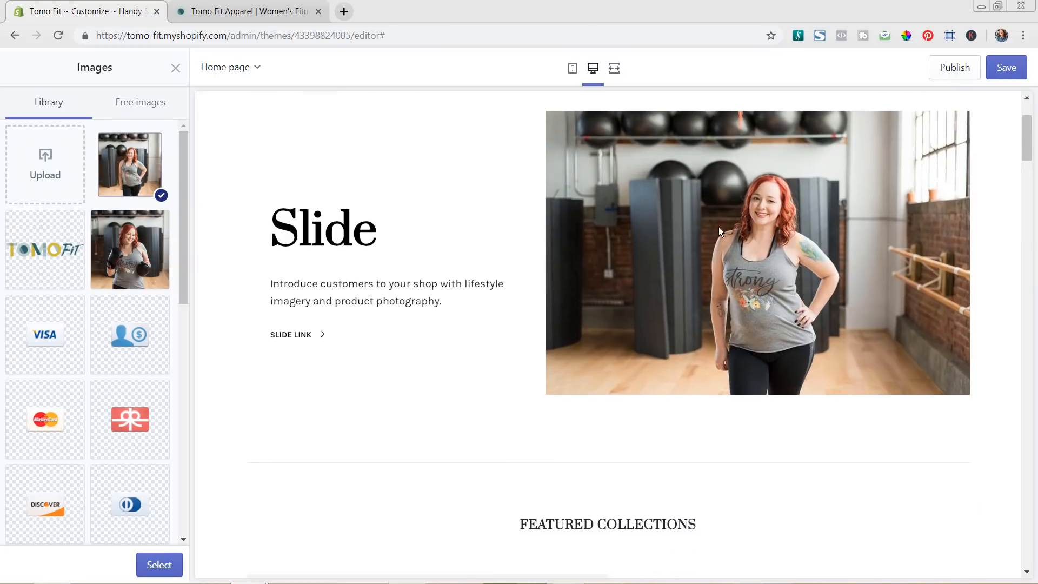
{"action": "left_click", "coordinate": [157, 566]}
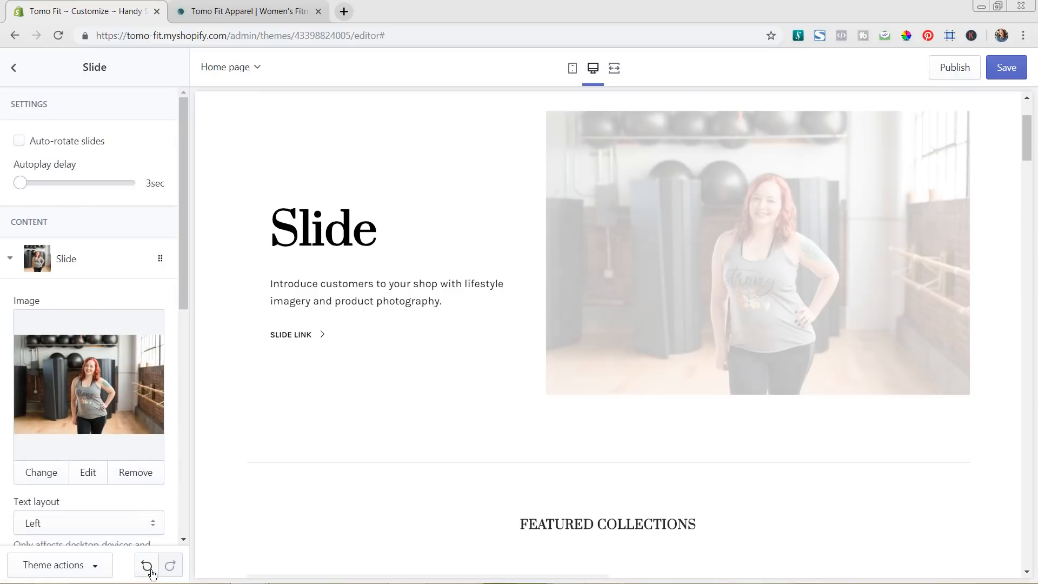
Set the slide's text layout to the default-width Right option
{"action": "scroll", "coordinate": [120, 399], "scroll_direction": "down", "scroll_amount": 5}
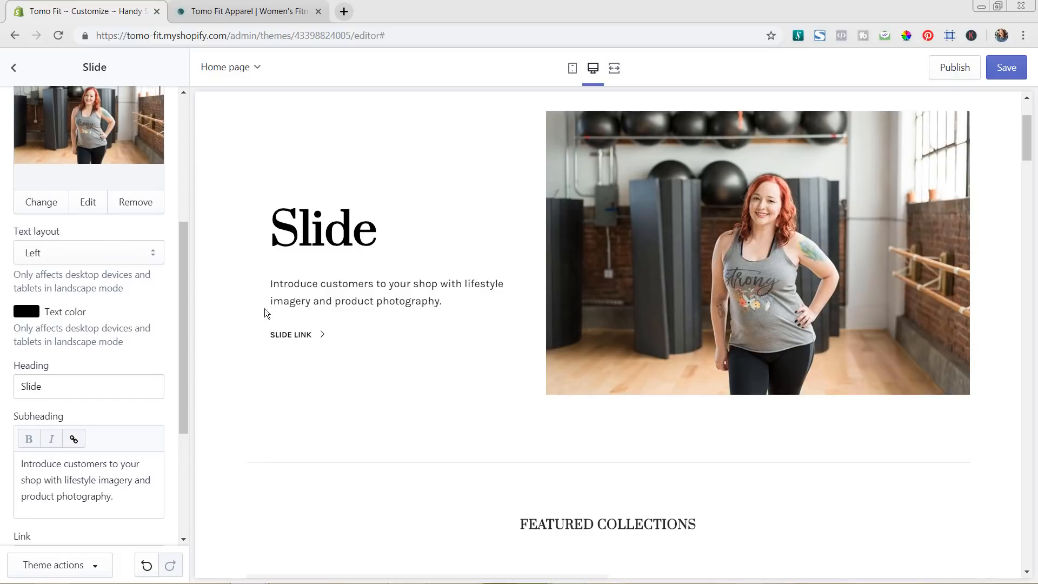
{"action": "left_click", "coordinate": [92, 250]}
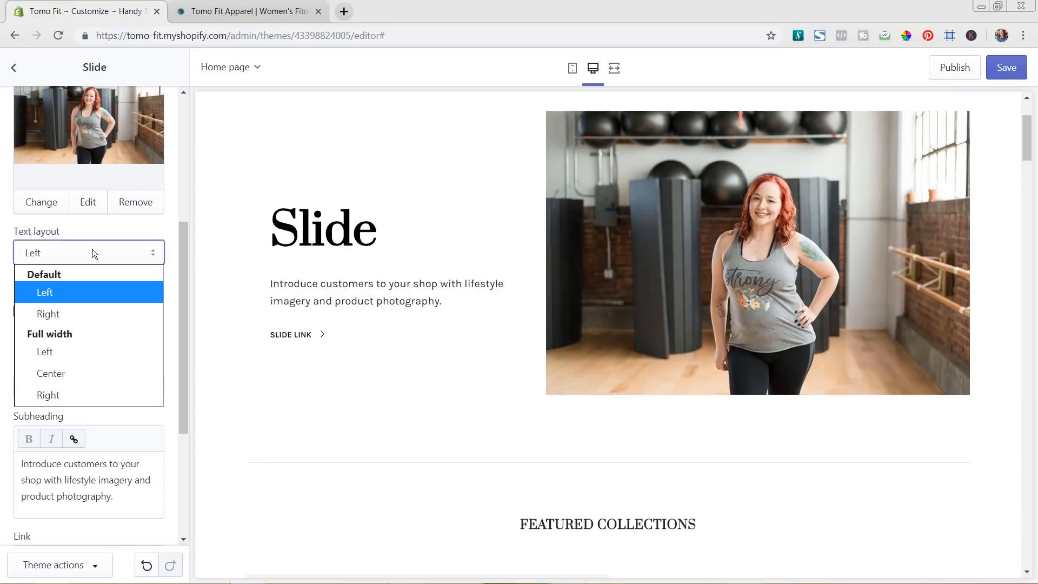
{"action": "left_click", "coordinate": [79, 312]}
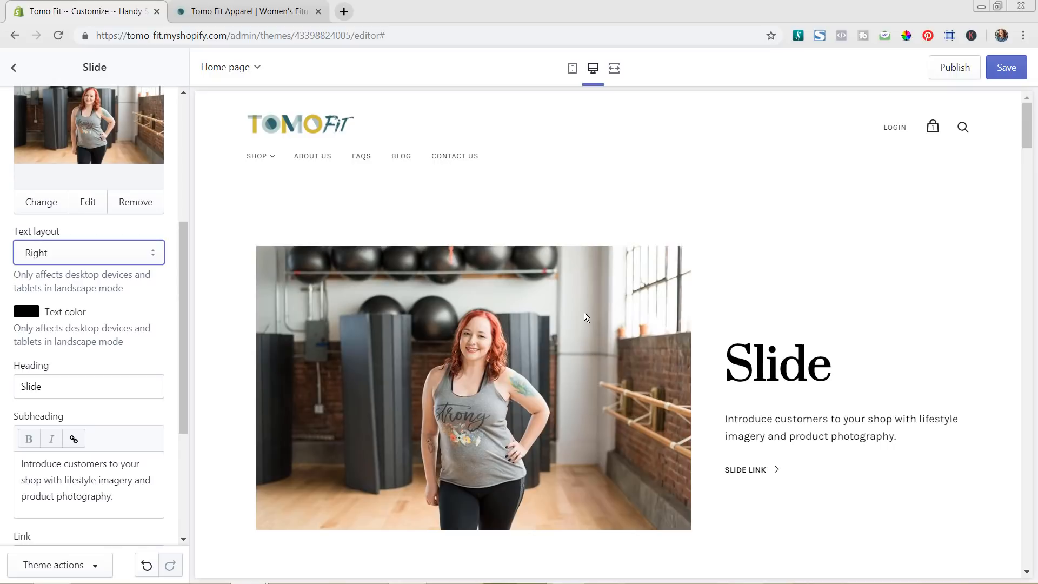
Try custom shades for the slide's text color, ending with #2F656B
{"action": "scroll", "coordinate": [103, 311], "scroll_direction": "down", "scroll_amount": 1}
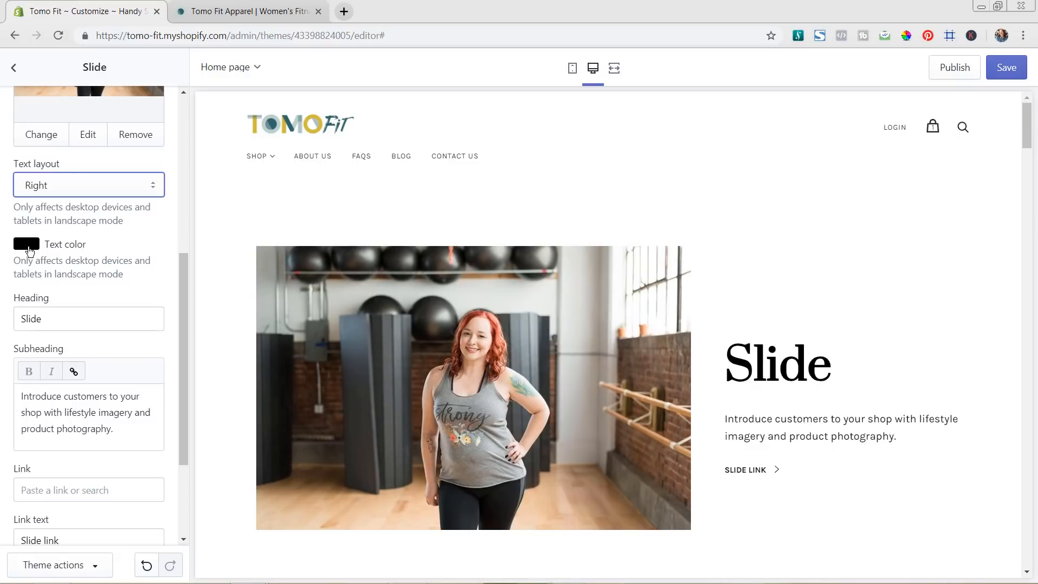
{"action": "left_click", "coordinate": [26, 244]}
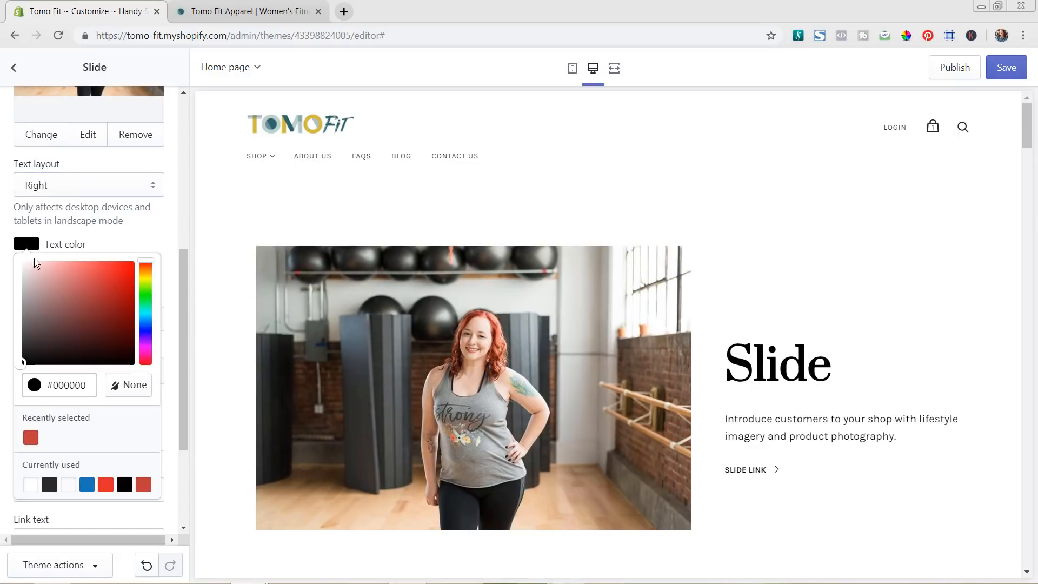
{"action": "left_click", "coordinate": [96, 305]}
{"action": "left_click", "coordinate": [67, 308]}
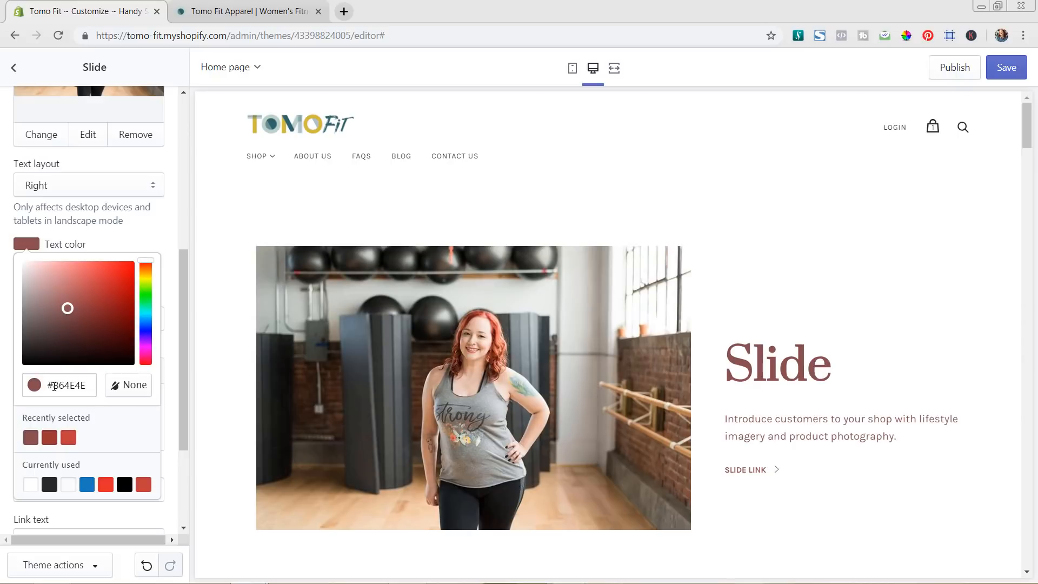
{"action": "left_click_drag", "start_coordinate": [54, 386], "coordinate": [92, 386]}
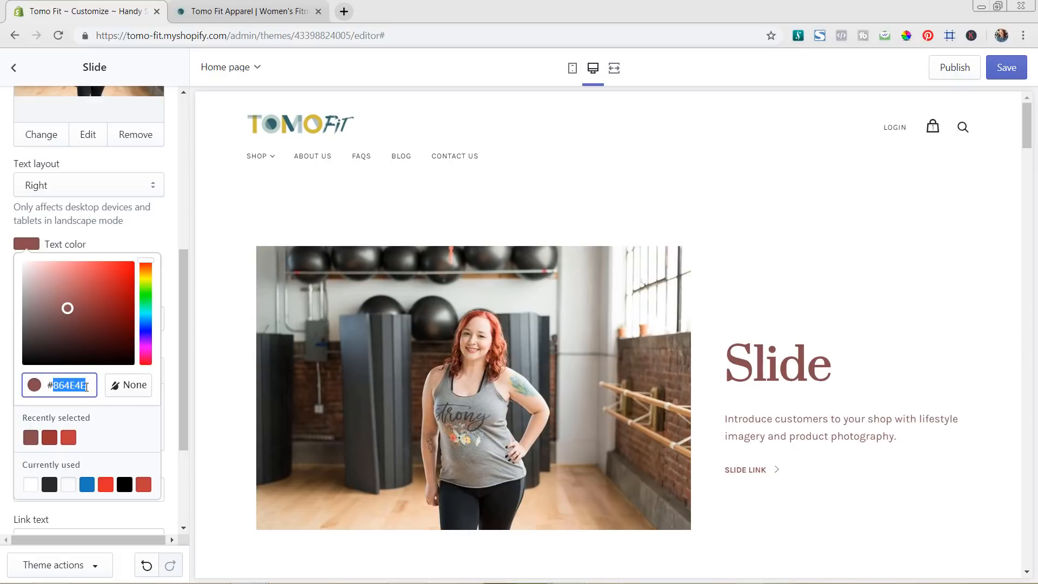
{"action": "type", "text": "2F656B"}
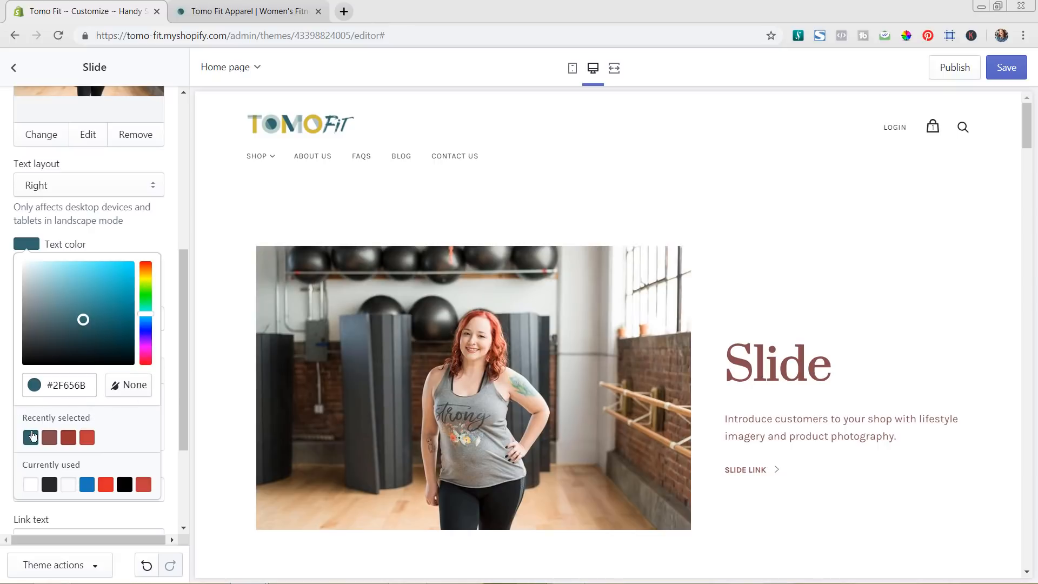
{"action": "left_click", "coordinate": [174, 330]}
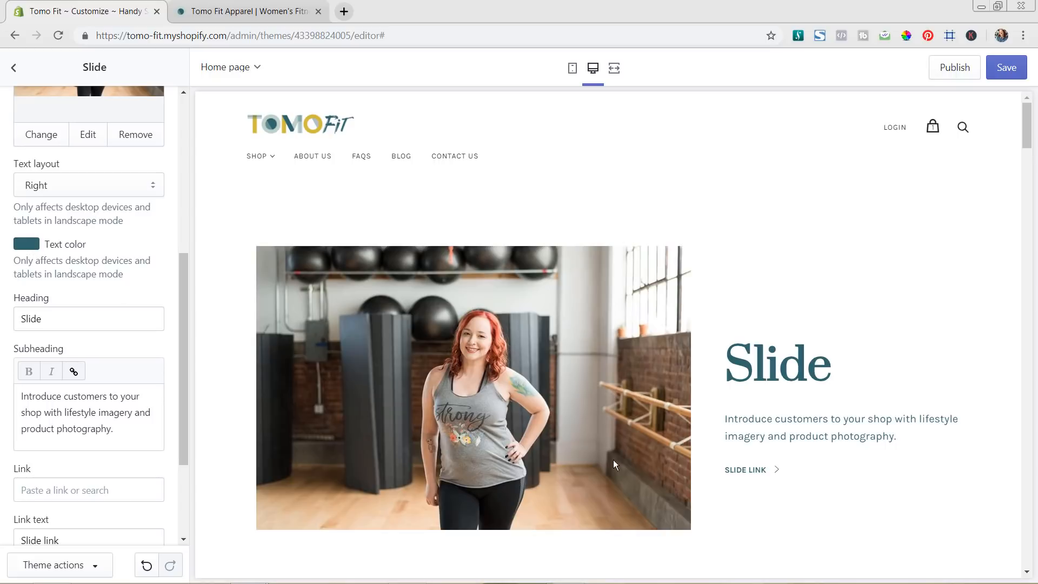
Set the slide's text color to #292929 from the currently used colors
{"action": "left_click", "coordinate": [27, 246]}
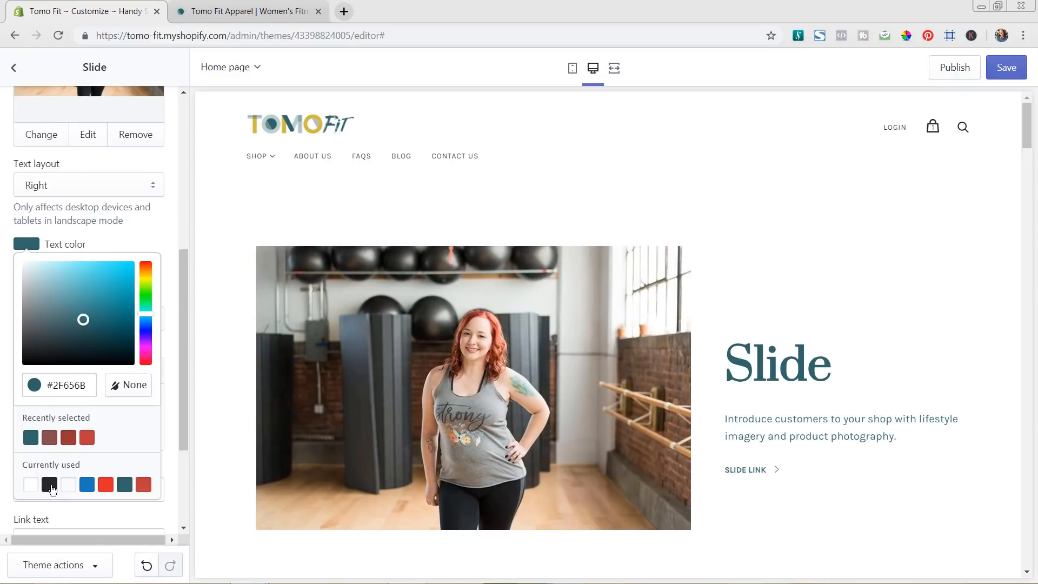
{"action": "left_click", "coordinate": [51, 488]}
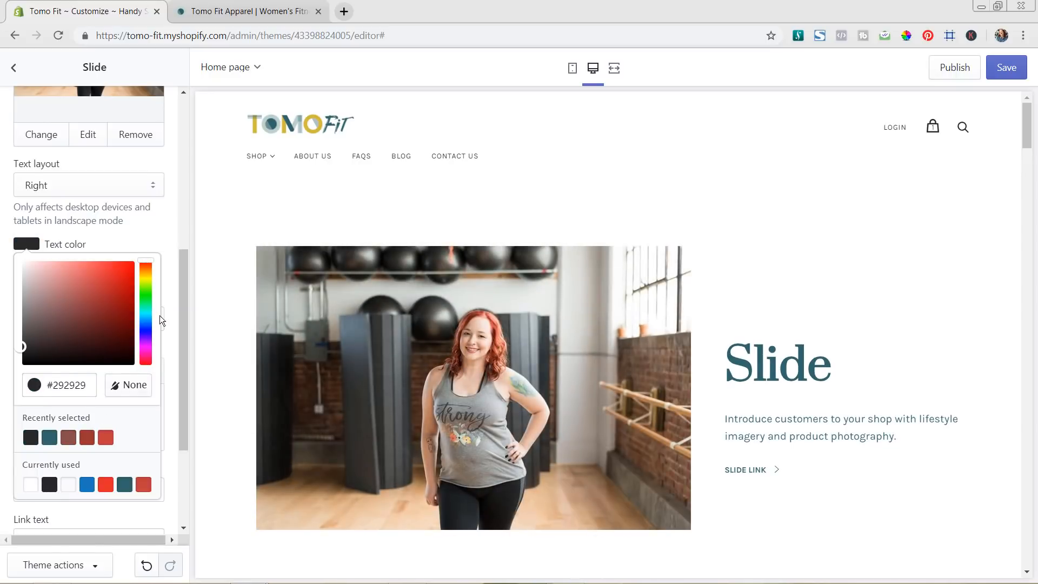
{"action": "left_click", "coordinate": [169, 297]}
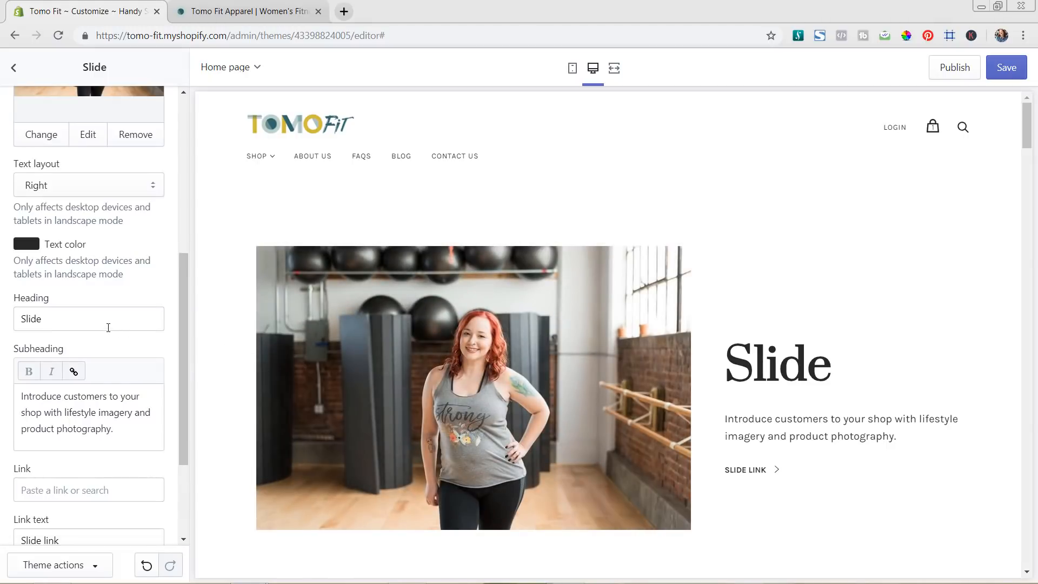
Copy the MISSION heading from the tomofit.com home page into the slide's heading and rewrite it as "Mission"
{"action": "scroll", "coordinate": [69, 315], "scroll_direction": "down", "scroll_amount": 3}
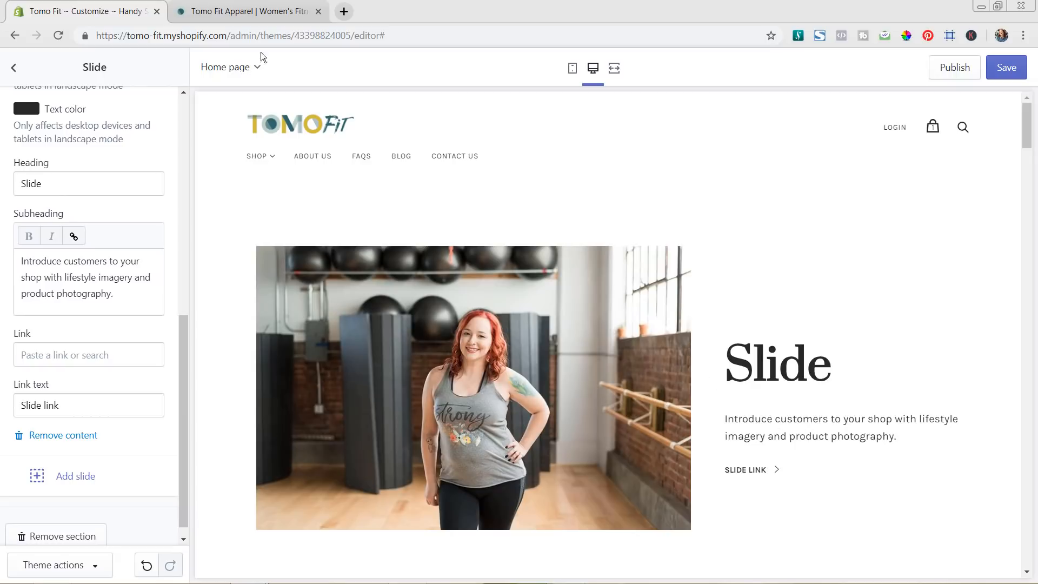
{"action": "left_click", "coordinate": [210, 13]}
{"action": "scroll", "coordinate": [452, 202], "scroll_direction": "up", "scroll_amount": 3}
{"action": "left_click_drag", "start_coordinate": [376, 160], "coordinate": [165, 160]}
{"action": "key", "text": "ctrl+c"}
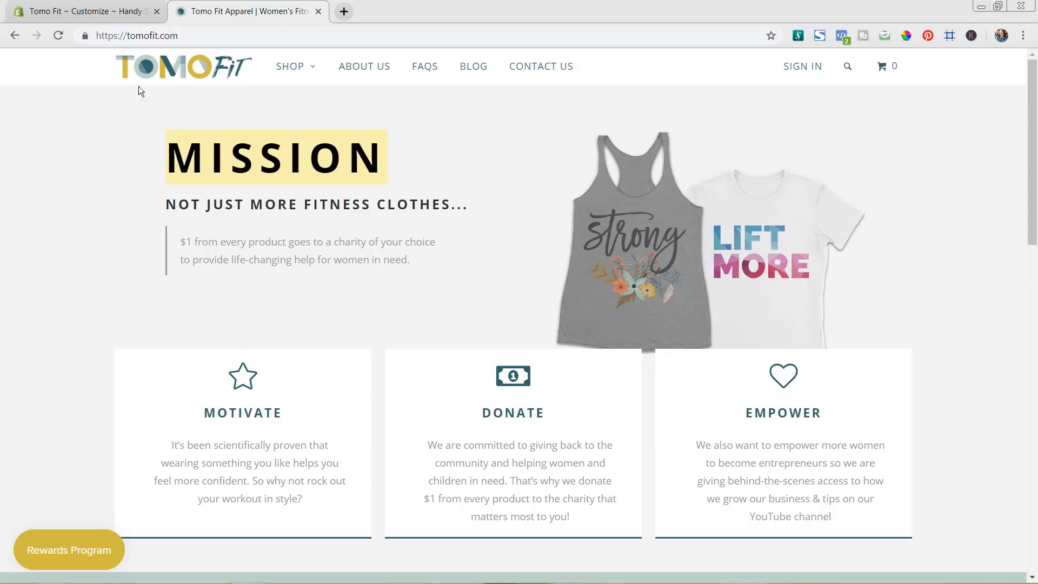
{"action": "left_click", "coordinate": [76, 11]}
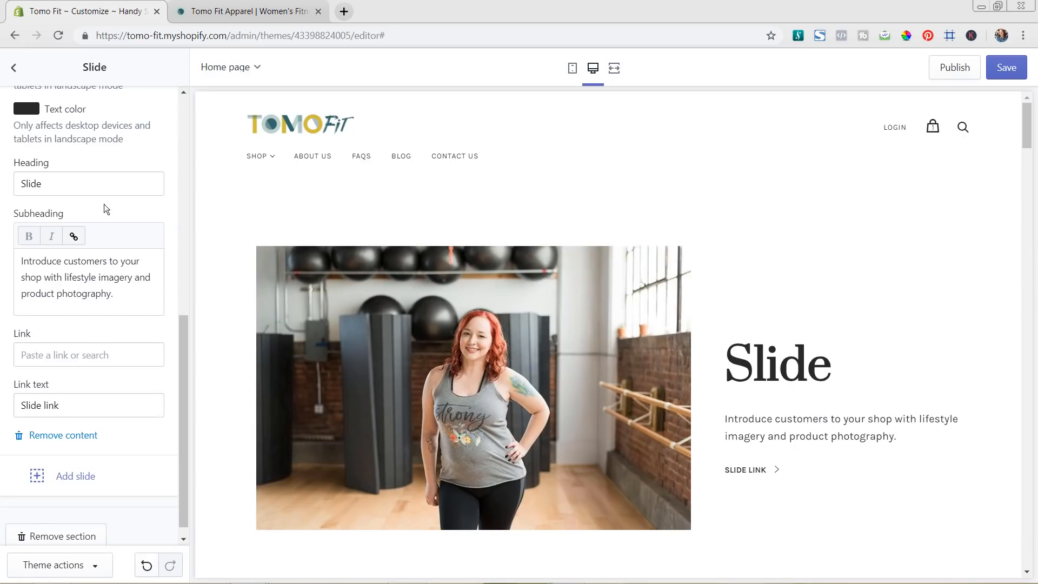
{"action": "left_click_drag", "start_coordinate": [90, 185], "coordinate": [1, 180]}
{"action": "key", "text": "ctrl+v"}
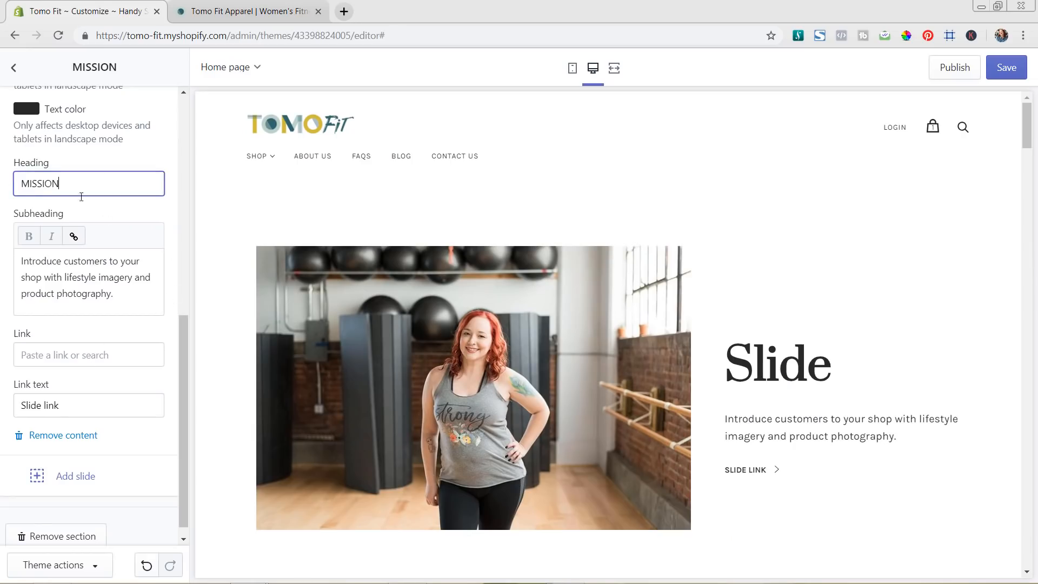
{"action": "left_click_drag", "start_coordinate": [60, 184], "coordinate": [29, 189]}
{"action": "type", "text": "ission"}
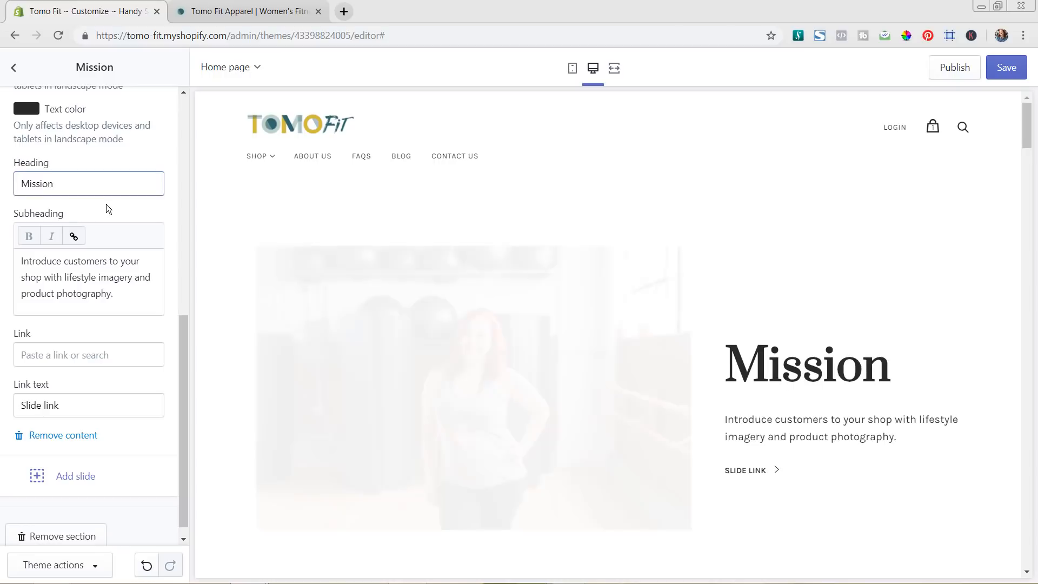
Replace the slide's subheading with the "NOT JUST MORE FITNESS CLOTHES..." line and $1 charity text copied from tomofit.com
{"action": "left_click", "coordinate": [229, 11]}
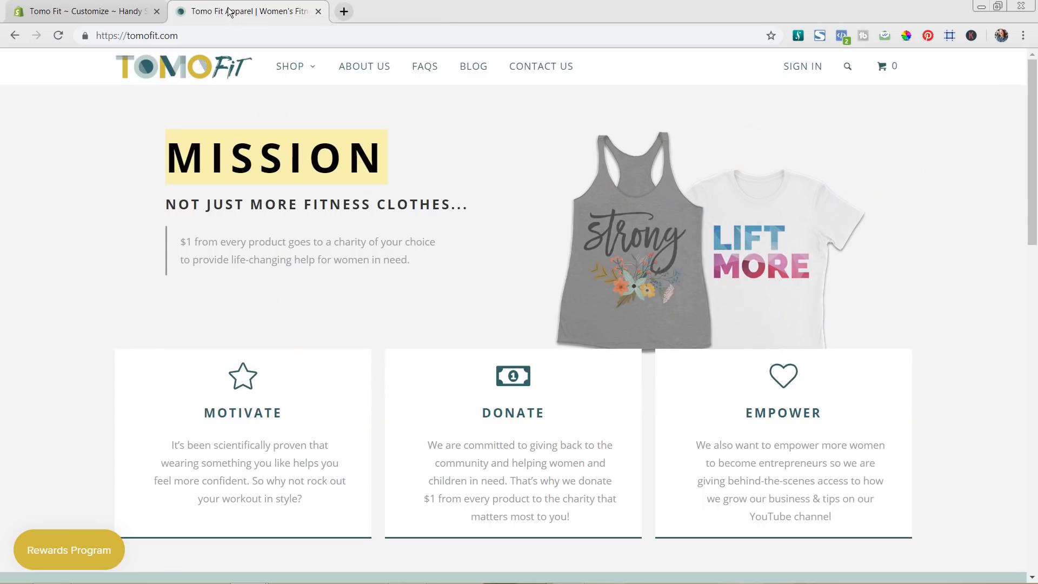
{"action": "left_click_drag", "start_coordinate": [421, 261], "coordinate": [169, 204]}
{"action": "key", "text": "ctrl+c"}
{"action": "key", "text": "ctrl+Tab"}
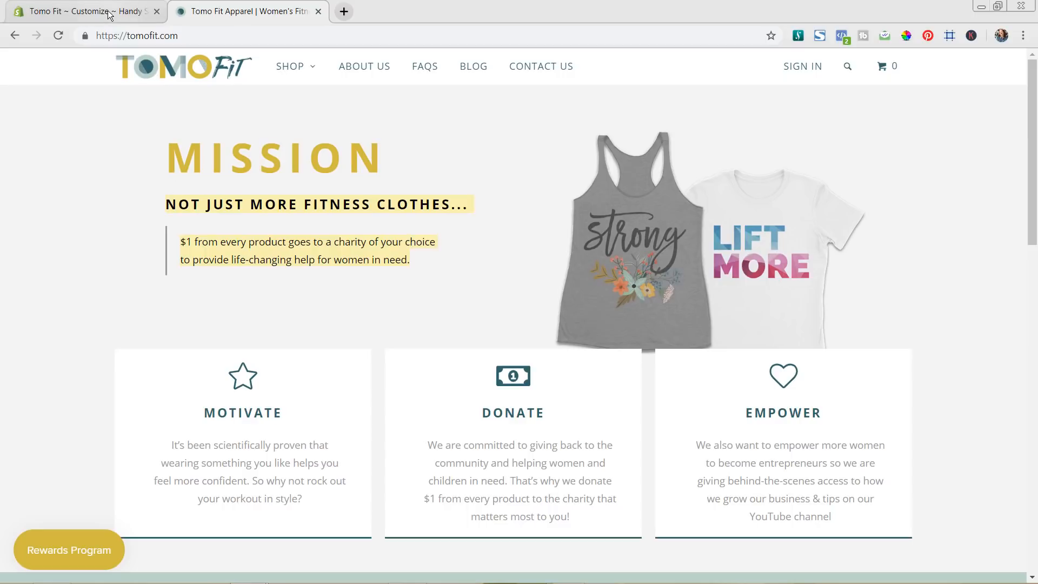
{"action": "left_click_drag", "start_coordinate": [130, 301], "coordinate": [2, 243]}
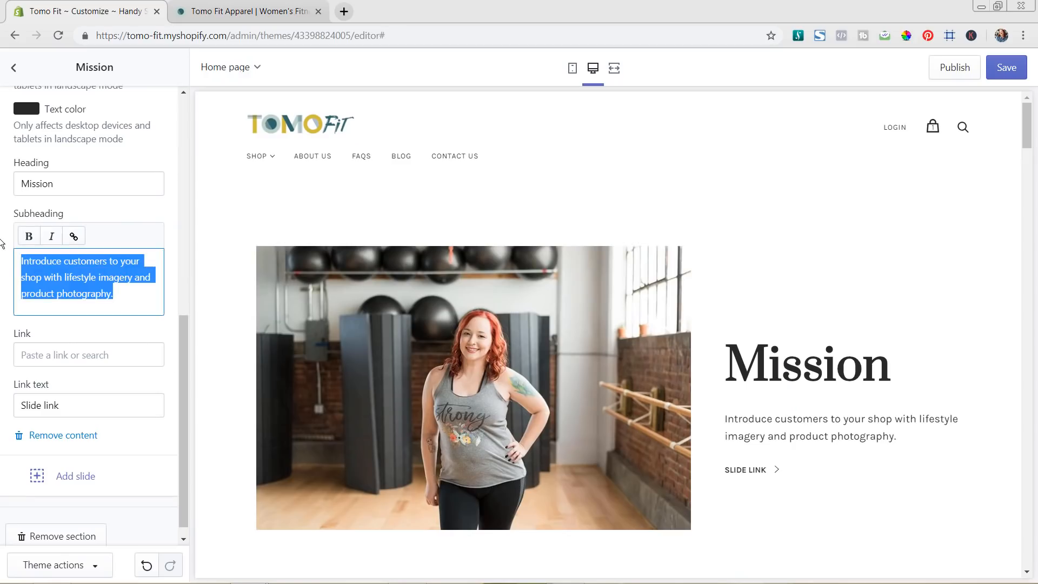
{"action": "key", "text": "ctrl+v"}
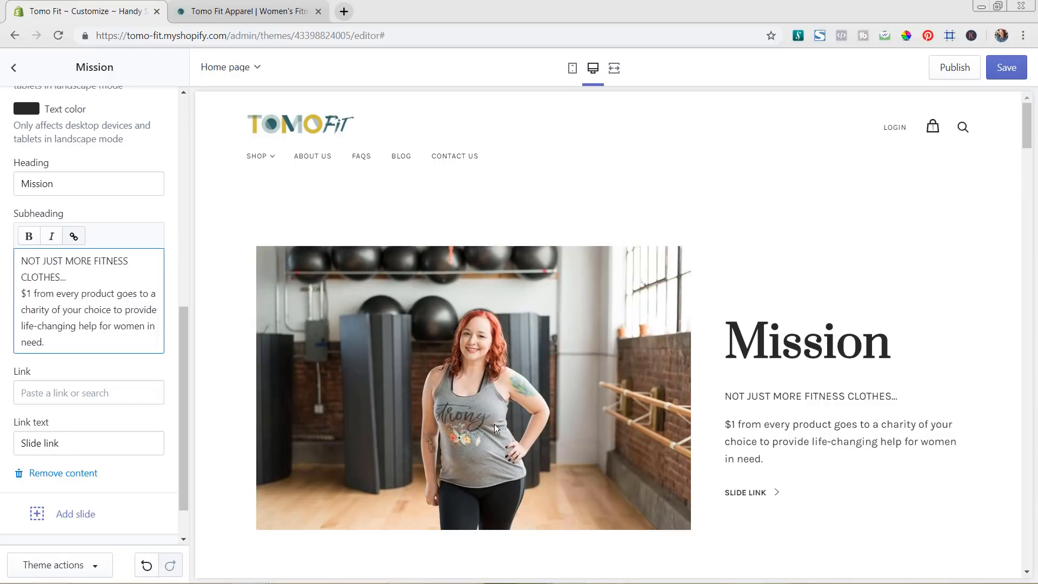
Link the Mission slide to the store's About Us page
{"action": "scroll", "coordinate": [658, 407], "scroll_direction": "down", "scroll_amount": 1}
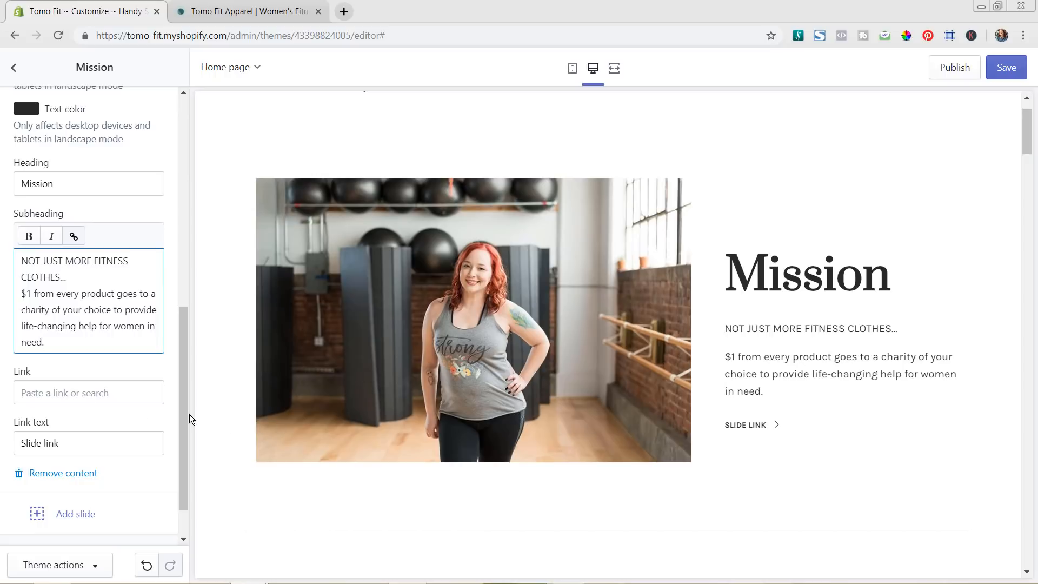
{"action": "left_click", "coordinate": [38, 397]}
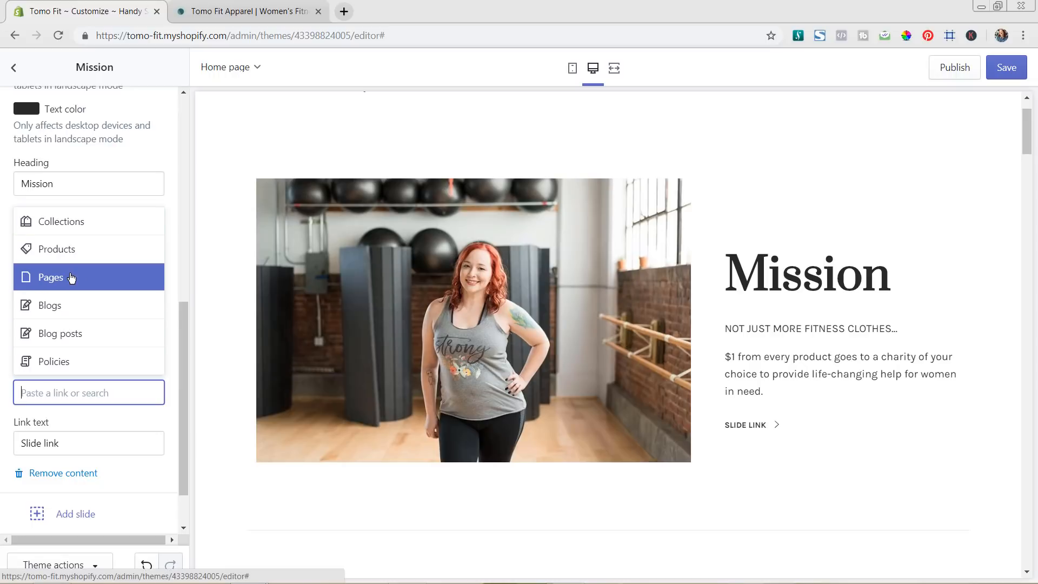
{"action": "left_click", "coordinate": [71, 277]}
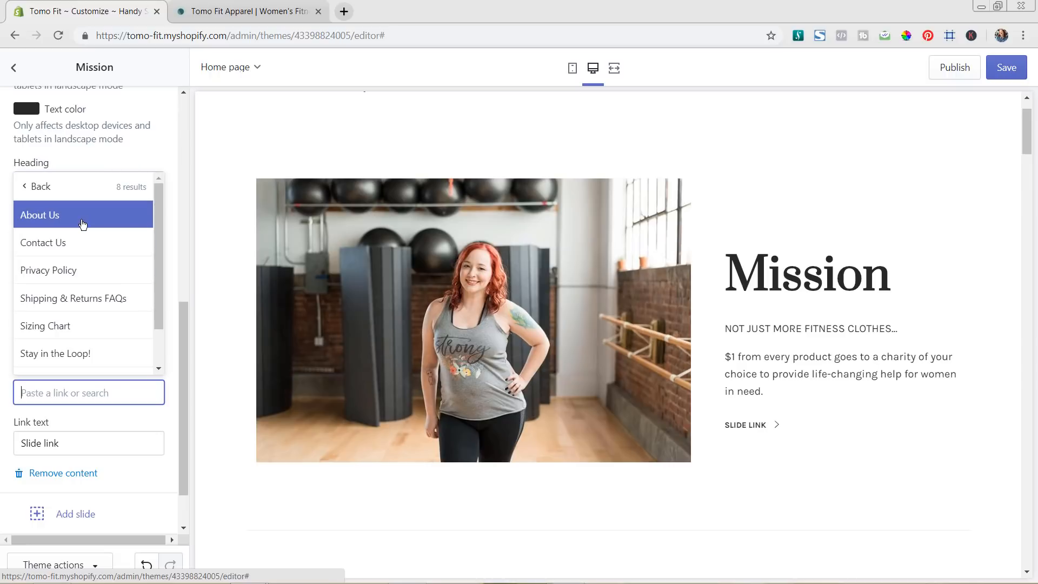
{"action": "left_click", "coordinate": [84, 226]}
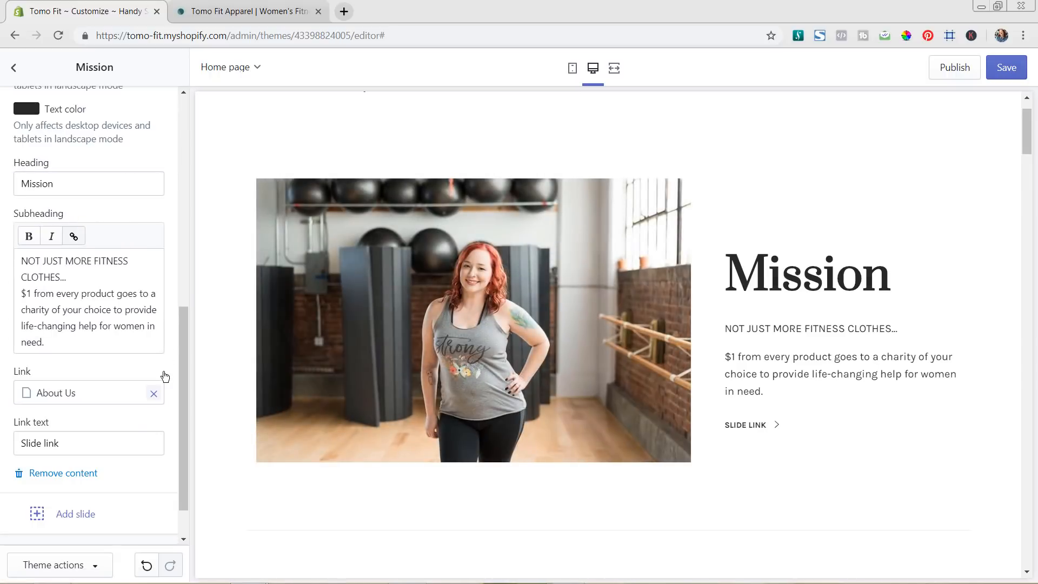
Set the Mission slide's link text to "Learn More" and return to the section list
{"action": "scroll", "coordinate": [131, 449], "scroll_direction": "down", "scroll_amount": 1}
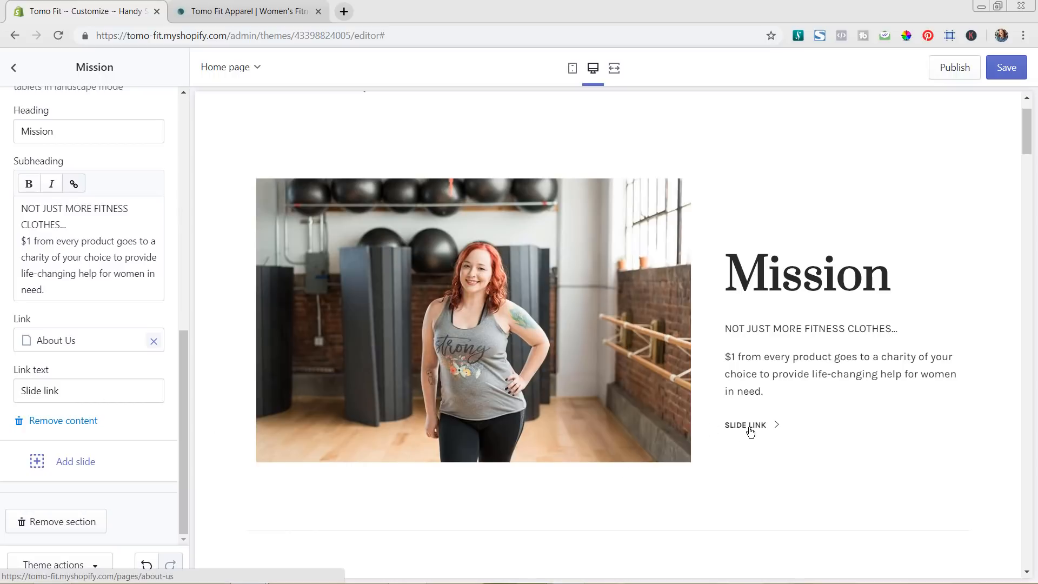
{"action": "left_click_drag", "start_coordinate": [103, 392], "coordinate": [0, 377]}
{"action": "type", "text": "Learn More"}
{"action": "left_click", "coordinate": [166, 367]}
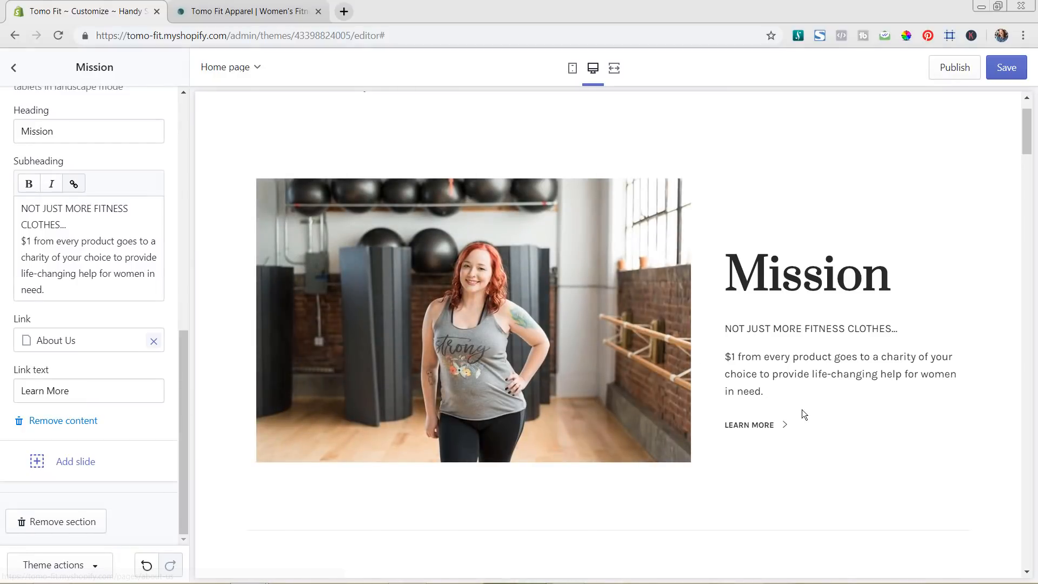
{"action": "left_click", "coordinate": [14, 67]}
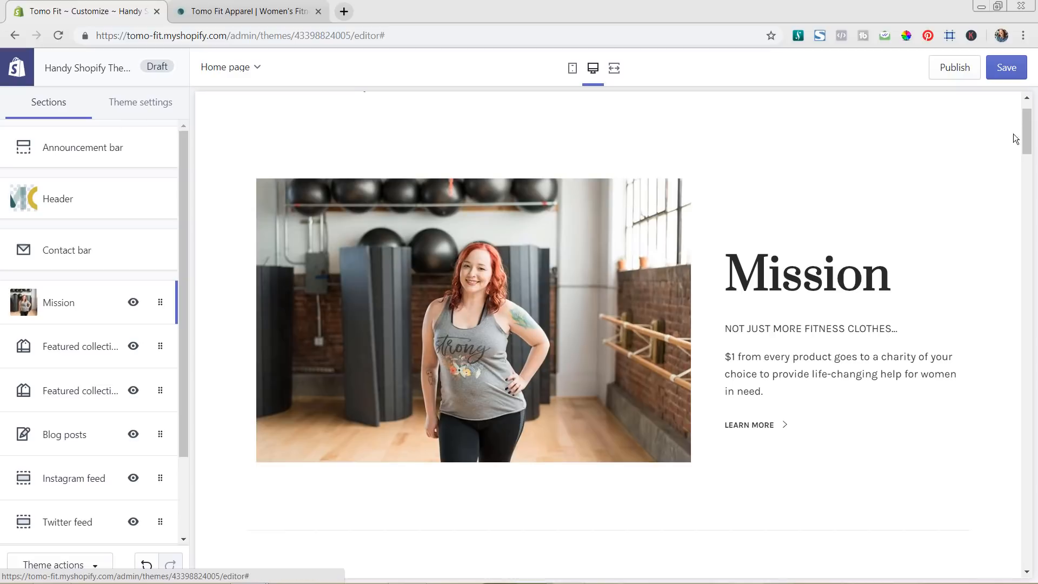
Save the theme changes and open the first featured collections section of the home page for editing
{"action": "left_click", "coordinate": [995, 67]}
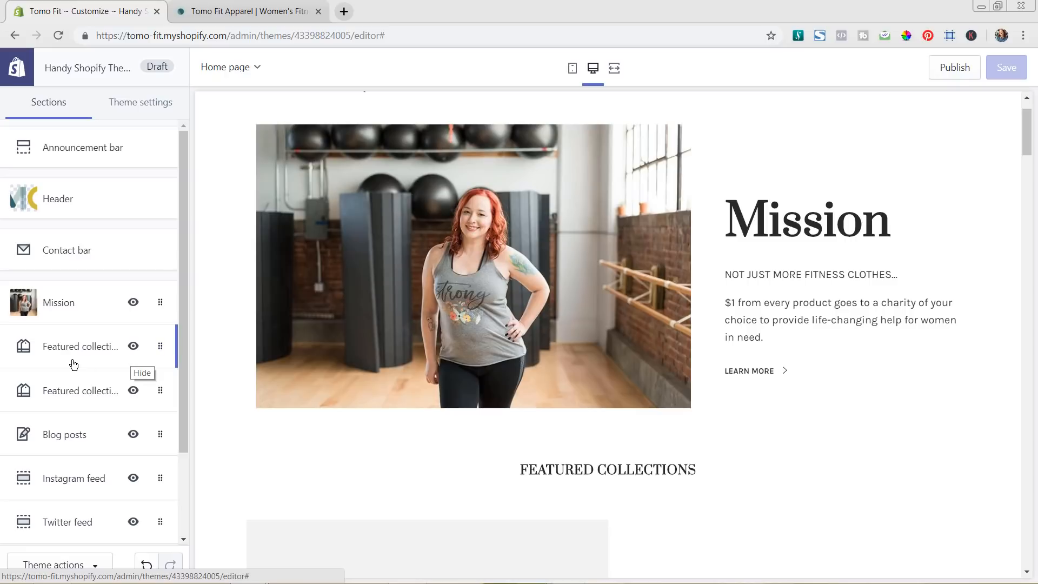
{"action": "scroll", "coordinate": [475, 328], "scroll_direction": "down", "scroll_amount": 4}
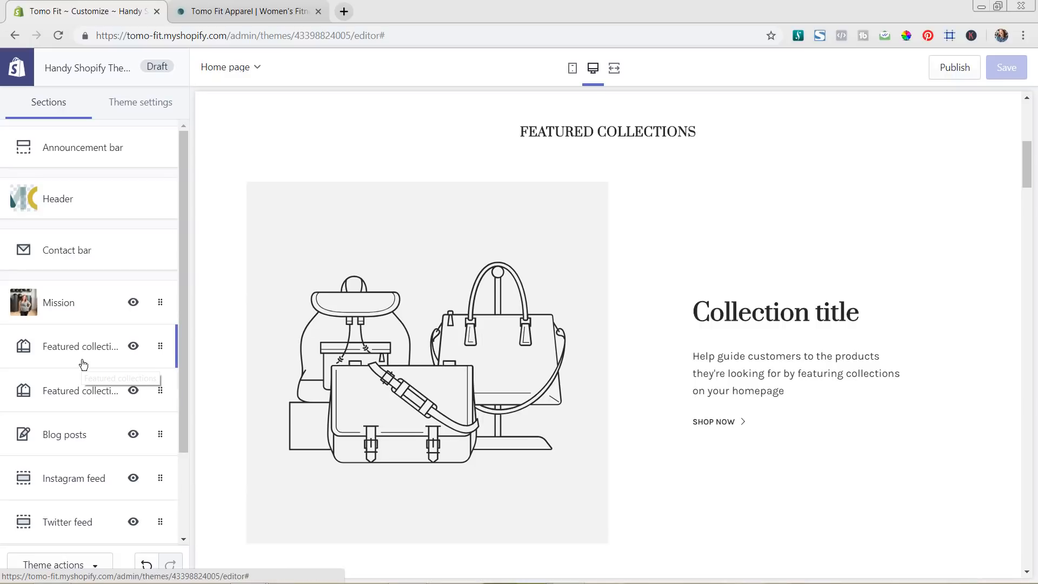
{"action": "scroll", "coordinate": [83, 363], "scroll_direction": "down", "scroll_amount": 2}
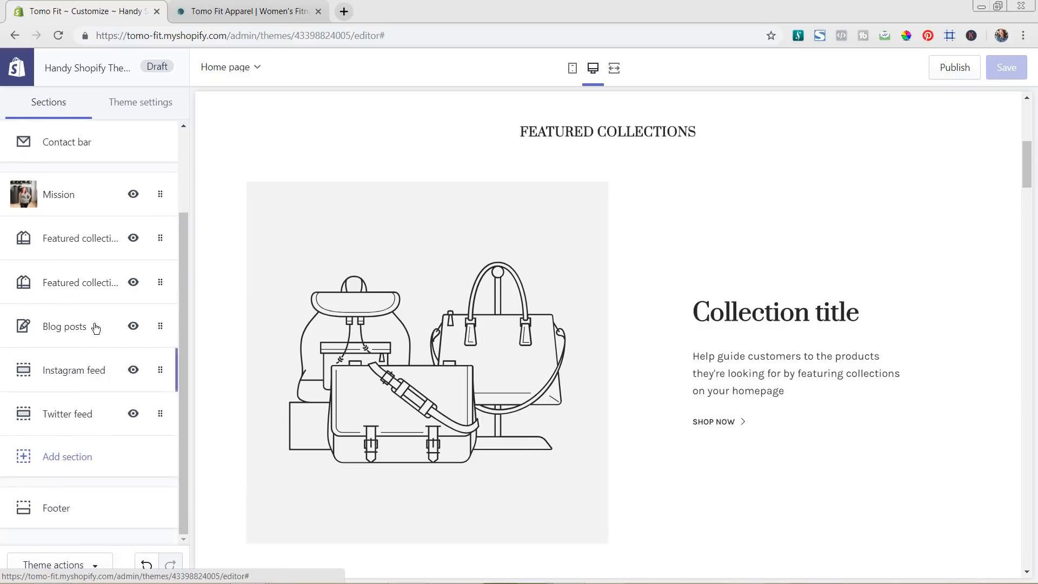
{"action": "left_click", "coordinate": [75, 241]}
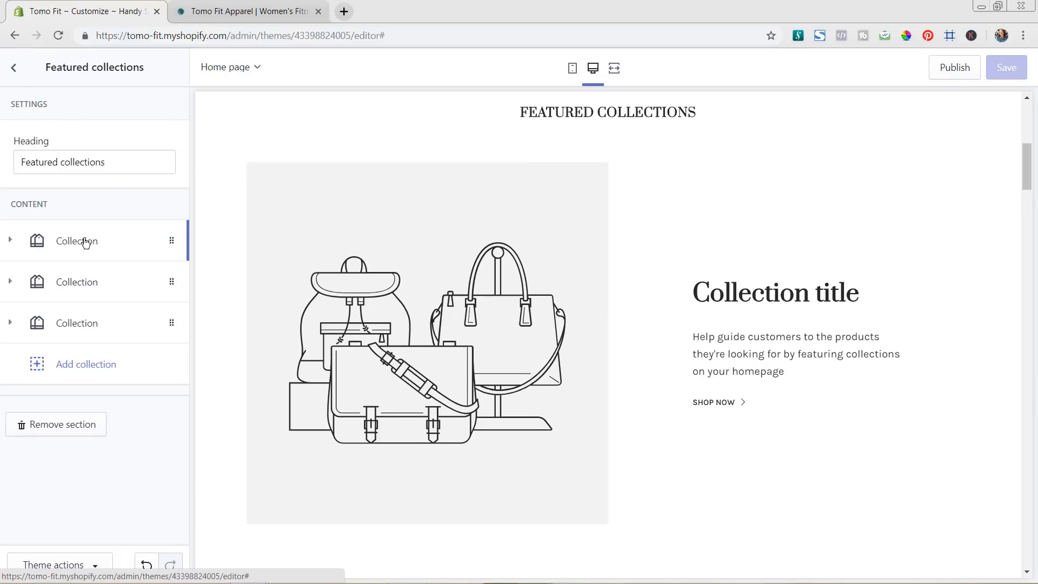
Remove the third collection, the one with the eyewear placeholder, from the Featured collections section
{"action": "scroll", "coordinate": [526, 276], "scroll_direction": "down", "scroll_amount": 5}
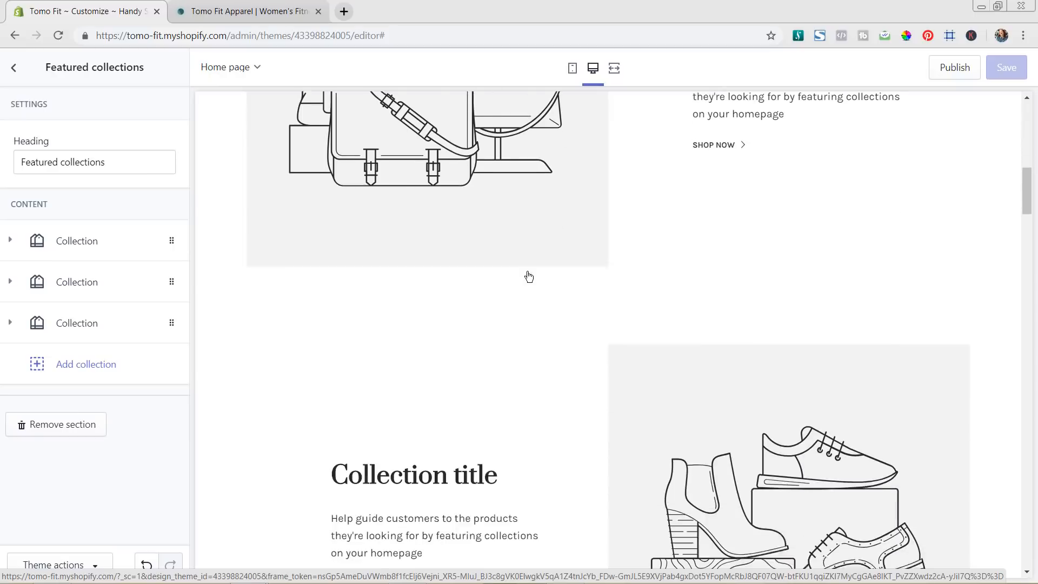
{"action": "scroll", "coordinate": [582, 181], "scroll_direction": "down", "scroll_amount": 14}
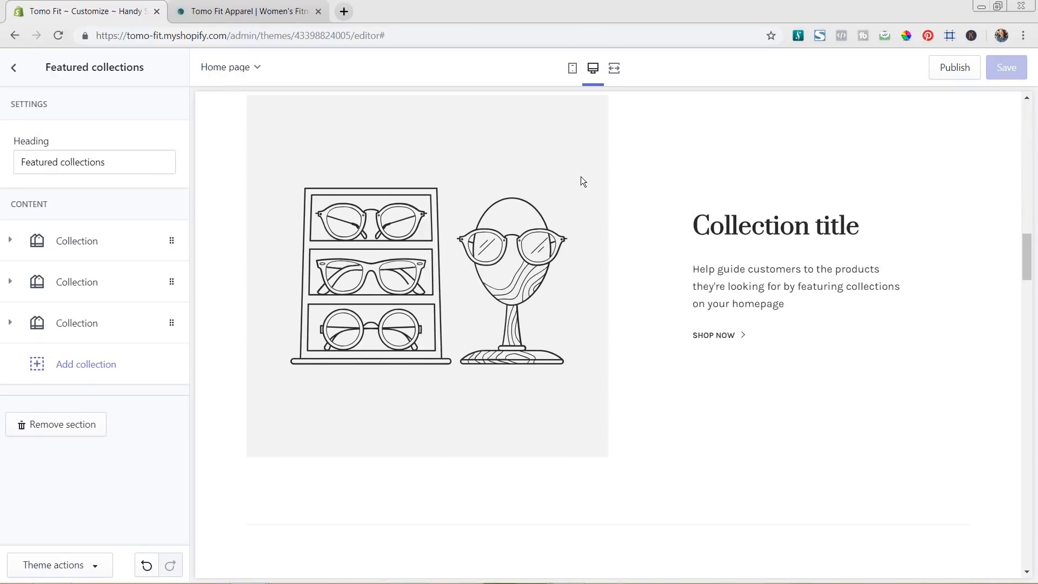
{"action": "scroll", "coordinate": [582, 181], "scroll_direction": "up", "scroll_amount": 5}
{"action": "scroll", "coordinate": [580, 178], "scroll_direction": "up", "scroll_amount": 14}
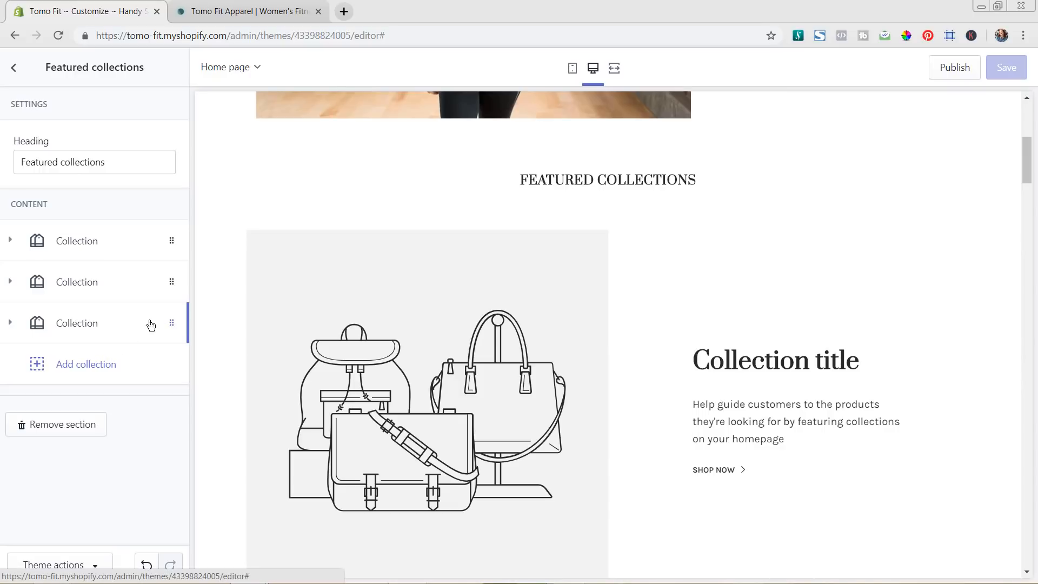
{"action": "left_click", "coordinate": [116, 328]}
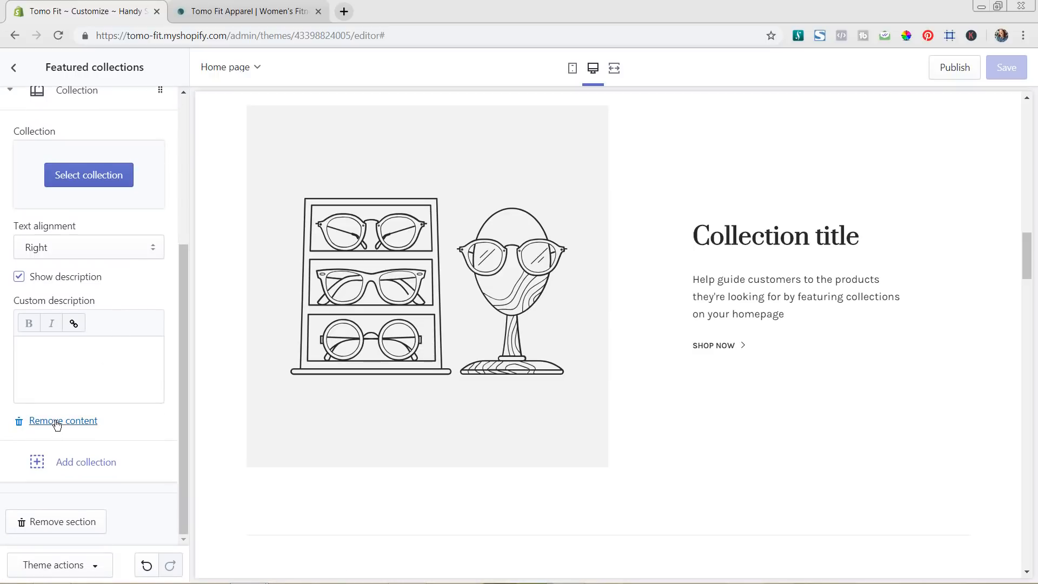
{"action": "left_click", "coordinate": [57, 422]}
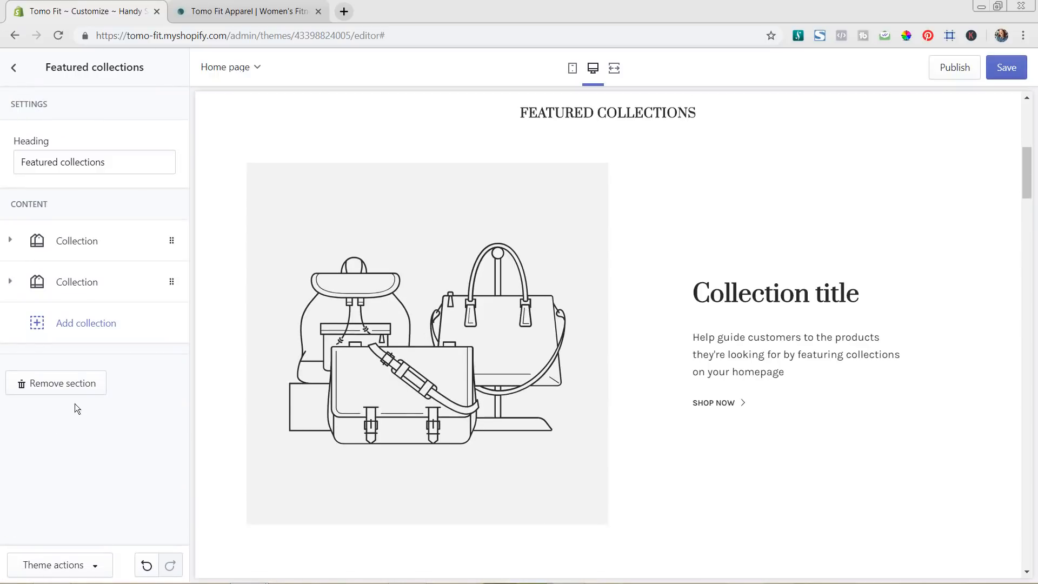
Assign the Tank Designs collection to the first collection block in the Featured collections section
{"action": "scroll", "coordinate": [546, 201], "scroll_direction": "up", "scroll_amount": 2}
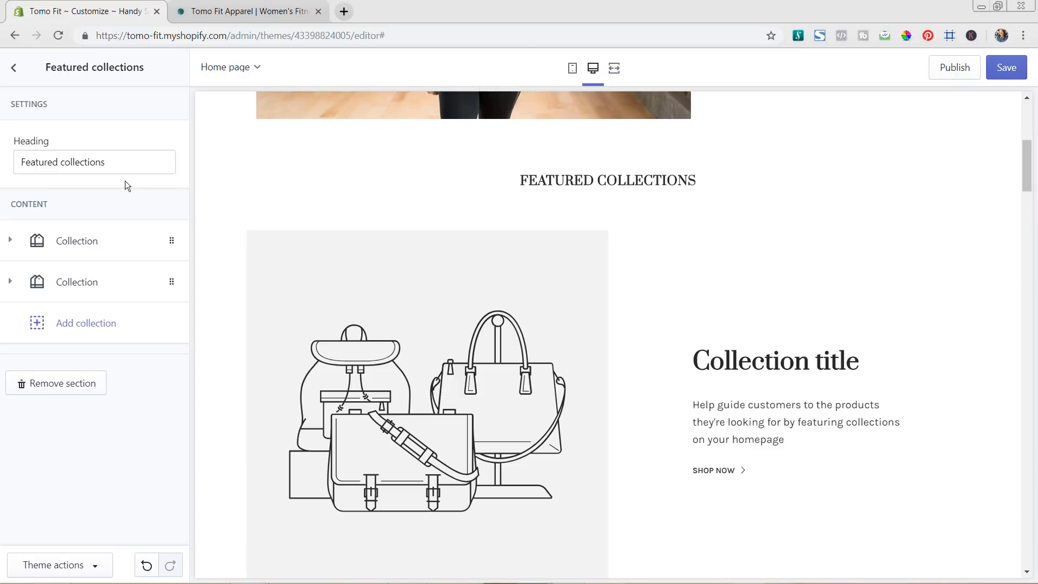
{"action": "left_click", "coordinate": [78, 244]}
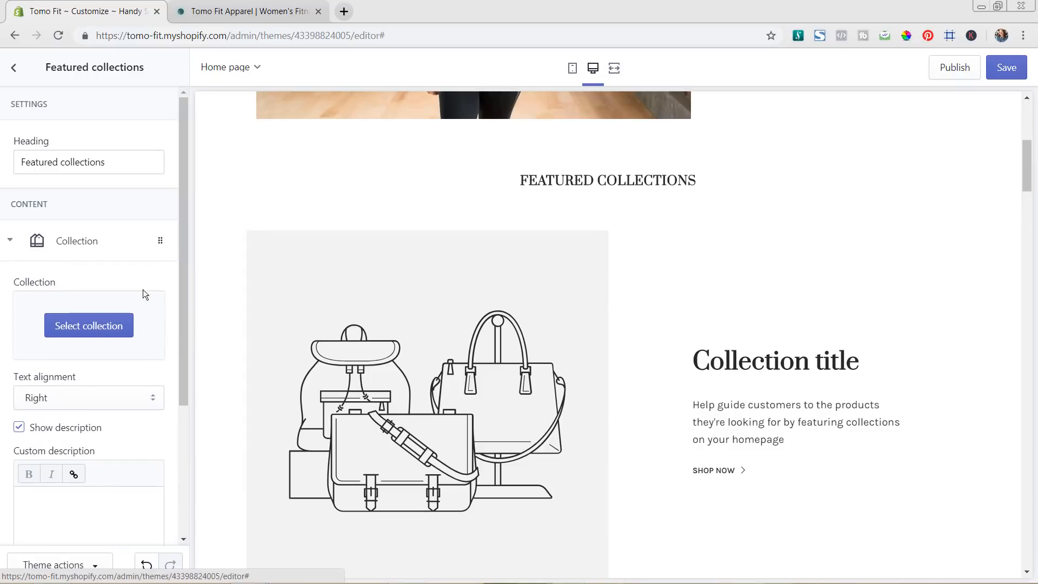
{"action": "left_click", "coordinate": [67, 329]}
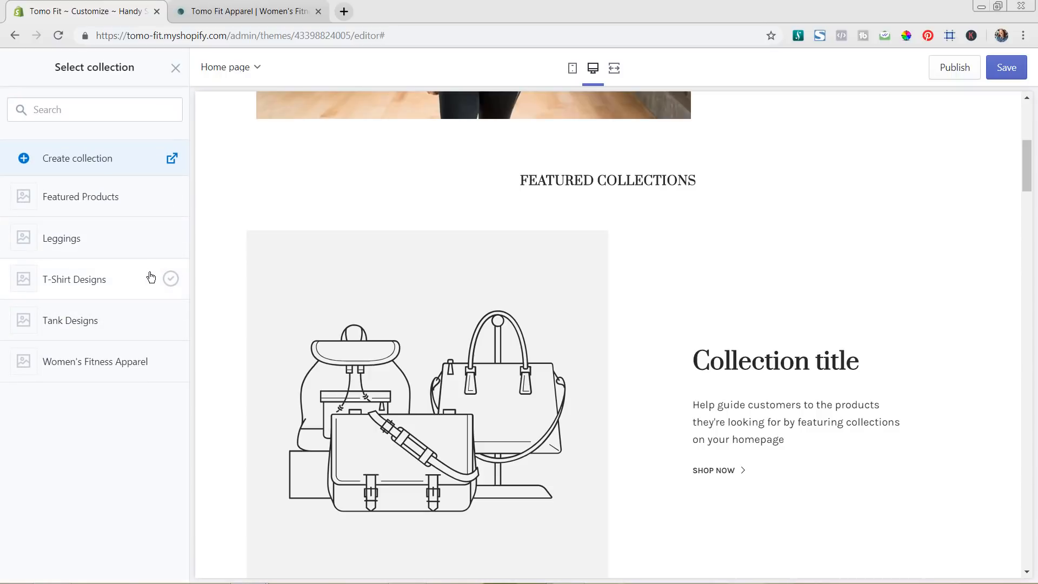
{"action": "left_click", "coordinate": [138, 316]}
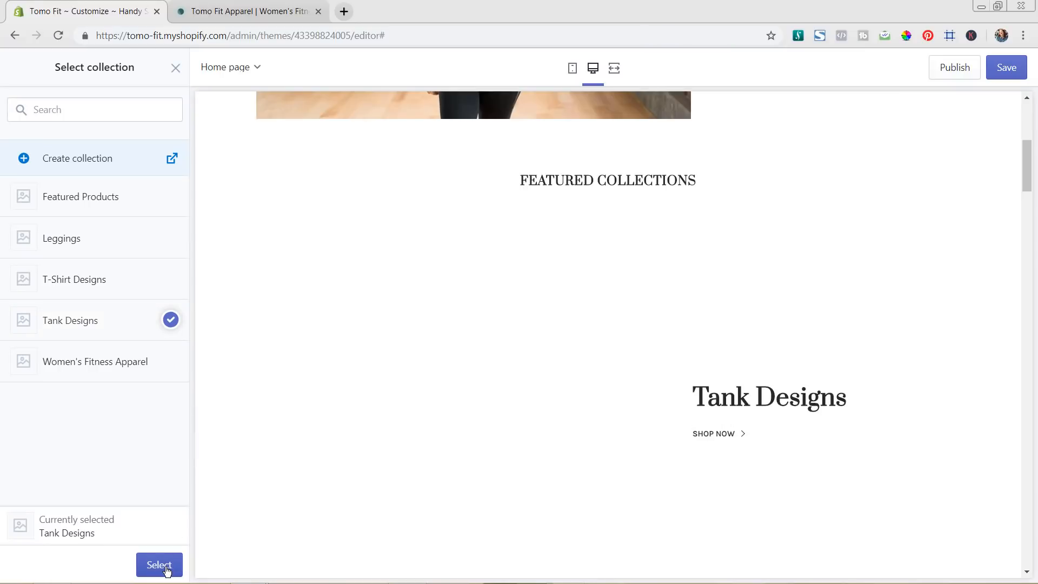
{"action": "left_click", "coordinate": [166, 572]}
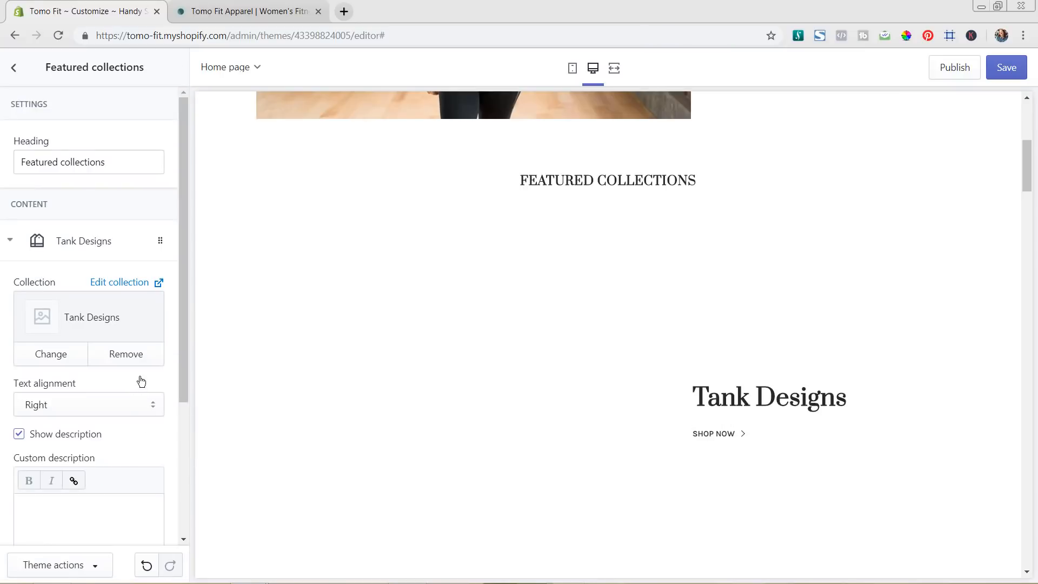
Set the Tank Designs block's text alignment to Left
{"action": "scroll", "coordinate": [144, 363], "scroll_direction": "down", "scroll_amount": 3}
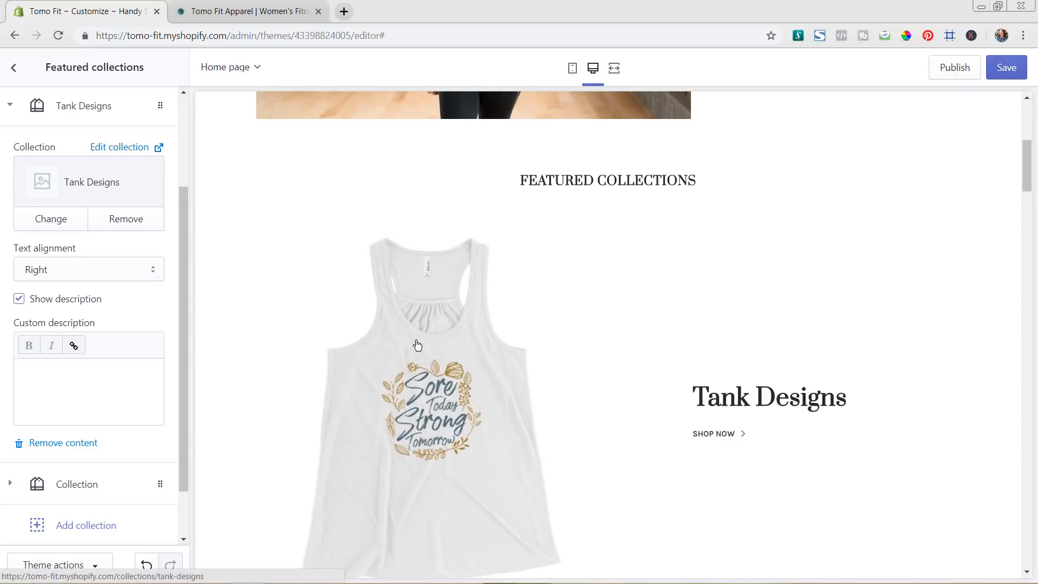
{"action": "scroll", "coordinate": [419, 344], "scroll_direction": "down", "scroll_amount": 3}
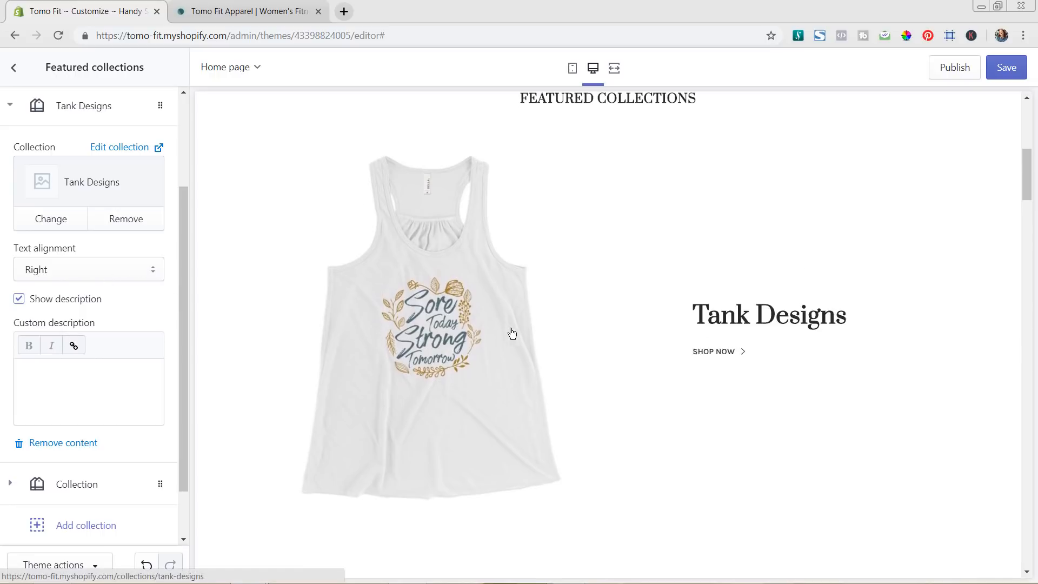
{"action": "scroll", "coordinate": [509, 331], "scroll_direction": "up", "scroll_amount": 3}
{"action": "scroll", "coordinate": [621, 349], "scroll_direction": "down", "scroll_amount": 1}
{"action": "scroll", "coordinate": [533, 350], "scroll_direction": "up", "scroll_amount": 5}
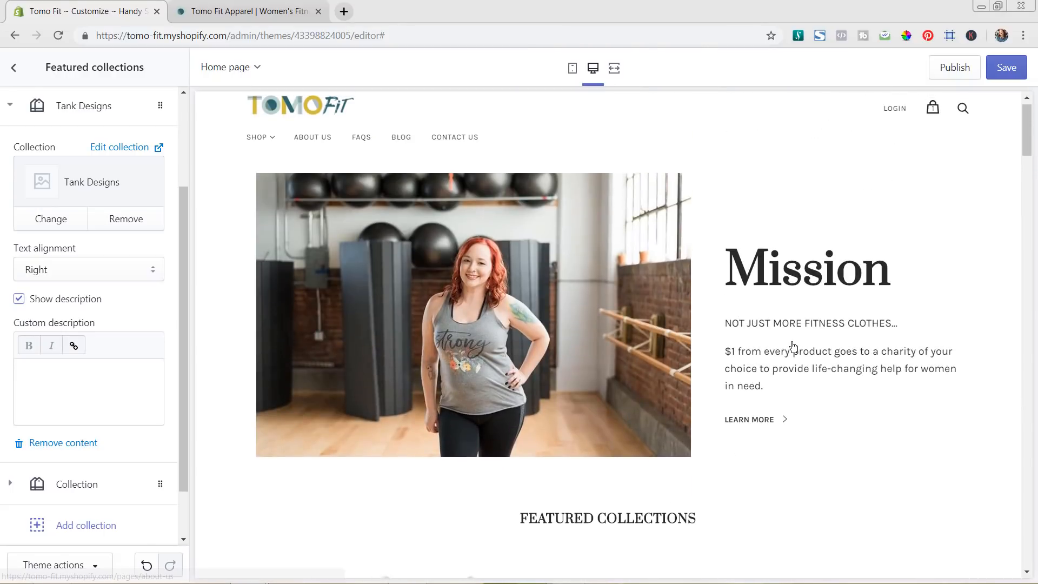
{"action": "scroll", "coordinate": [793, 346], "scroll_direction": "down", "scroll_amount": 5}
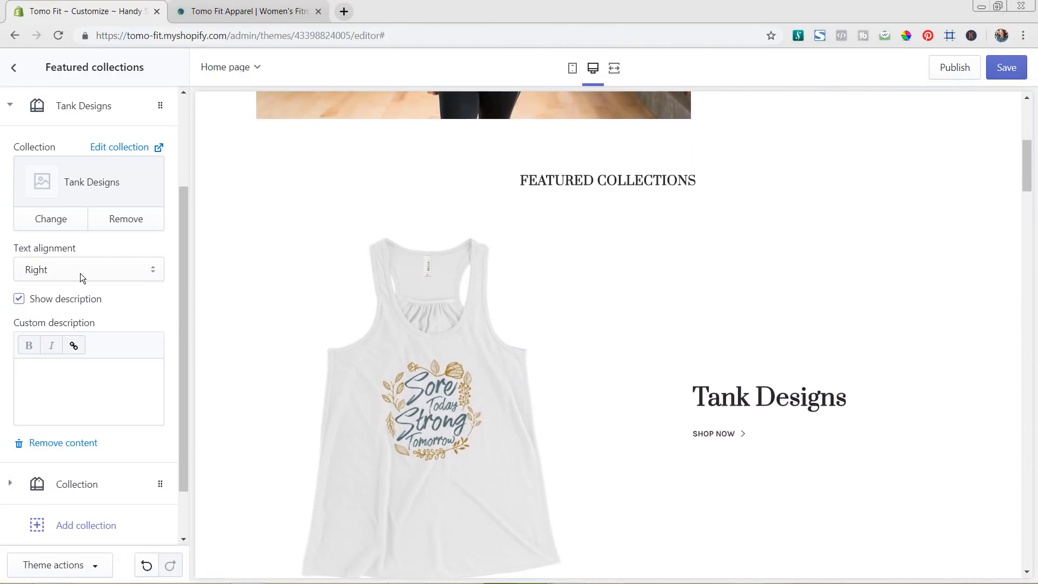
{"action": "left_click", "coordinate": [80, 273]}
{"action": "left_click", "coordinate": [53, 313]}
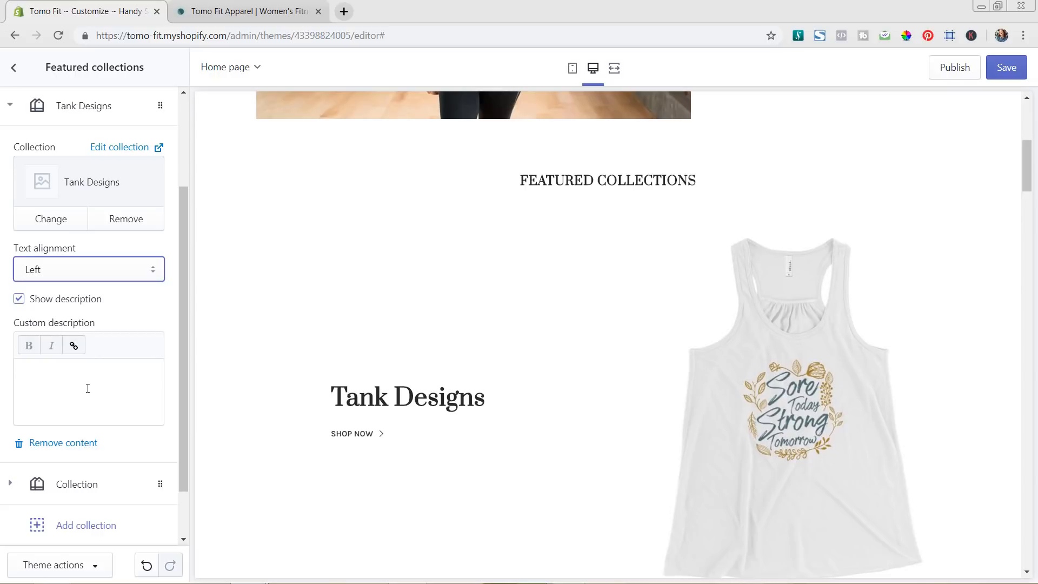
Fill the Tank Designs custom description with the MOTIVATE paragraph copied from the tomofit.com home page
{"action": "left_click", "coordinate": [222, 12]}
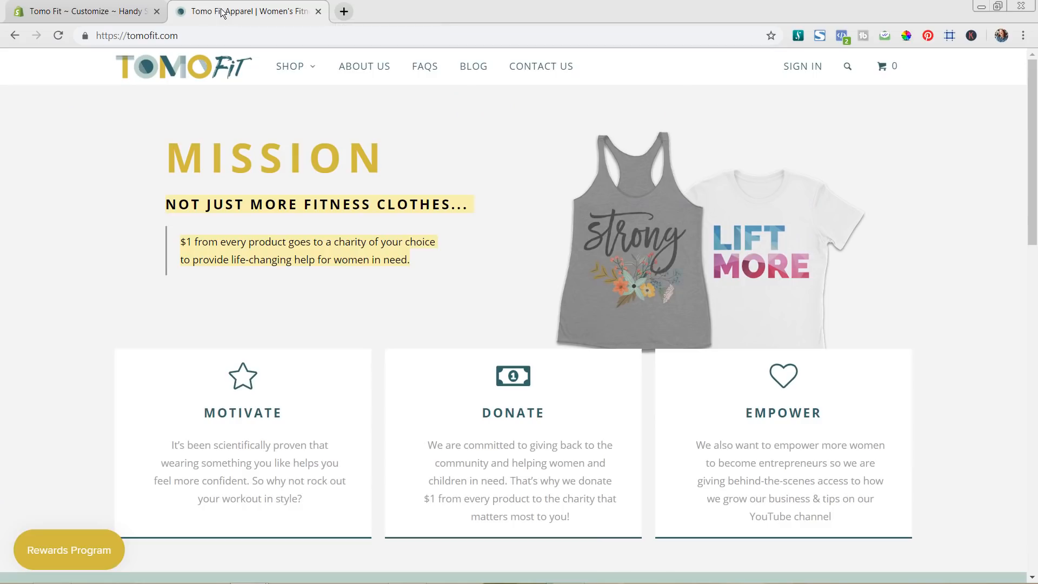
{"action": "scroll", "coordinate": [391, 378], "scroll_direction": "down", "scroll_amount": 3}
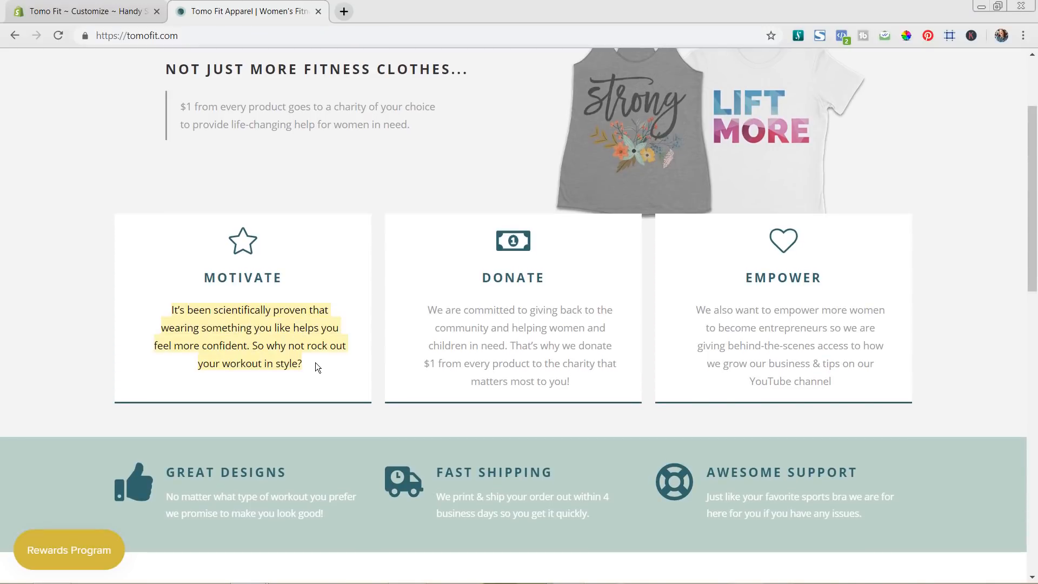
{"action": "left_click", "coordinate": [105, 13]}
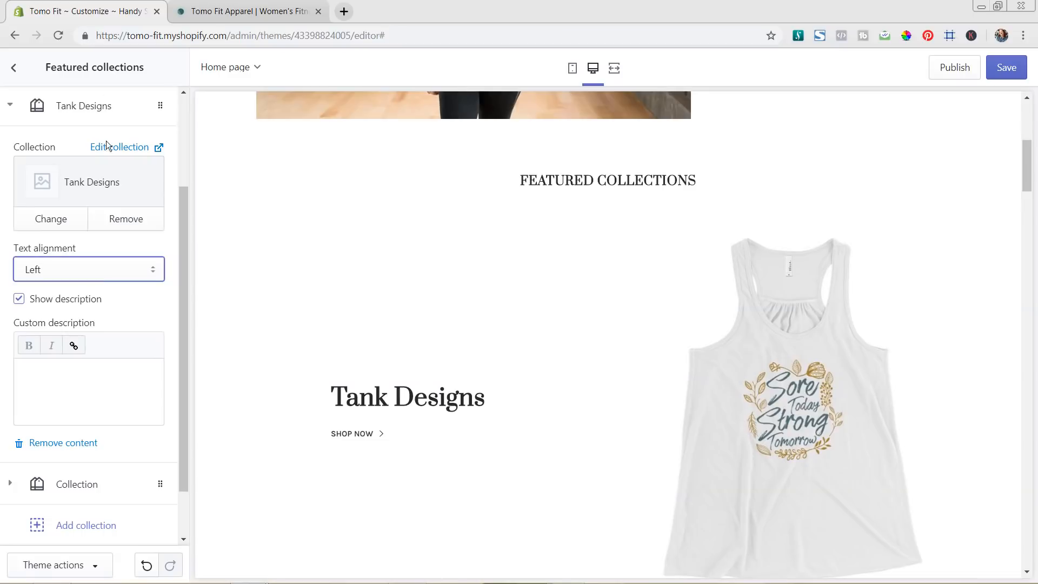
{"action": "left_click", "coordinate": [76, 374]}
{"action": "type", "text": "It’s been scientifically proven that wearing something you like helps you feel more confident. So why not rock out your workout in style?"}
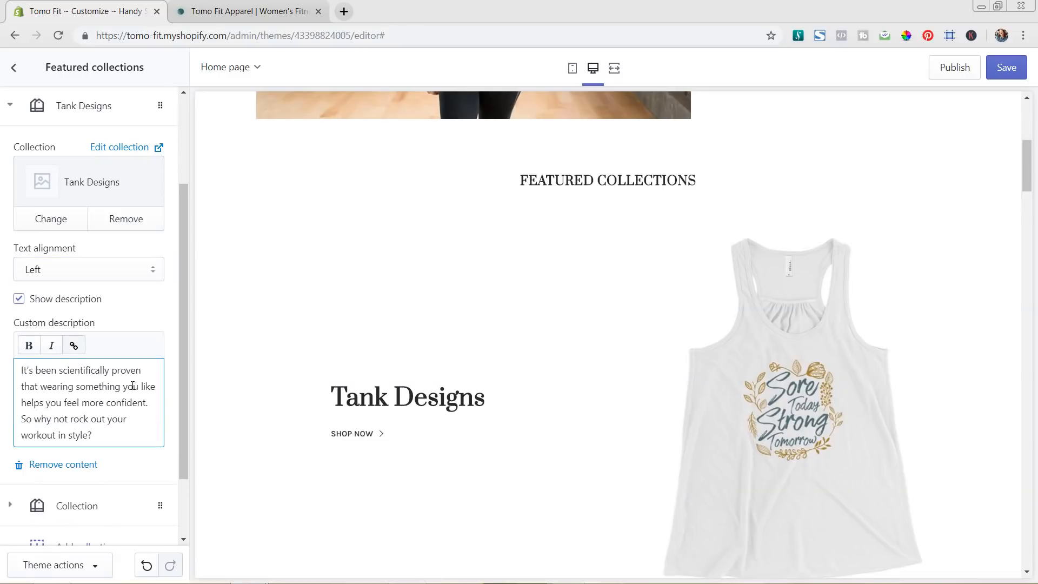
{"action": "left_click", "coordinate": [170, 413]}
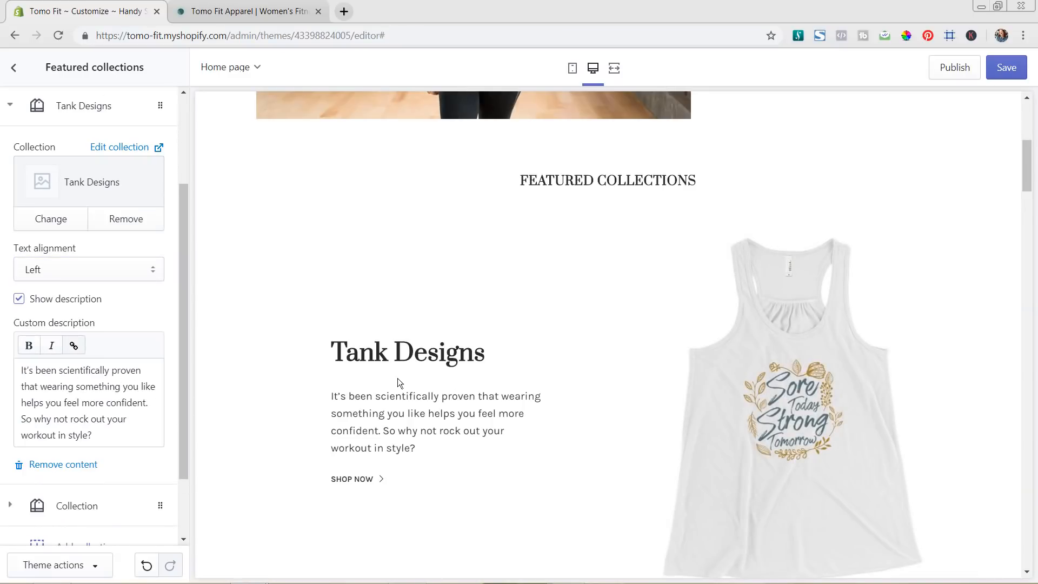
Assign the T-Shirt Designs collection to the second collection block
{"action": "scroll", "coordinate": [437, 374], "scroll_direction": "down", "scroll_amount": 3}
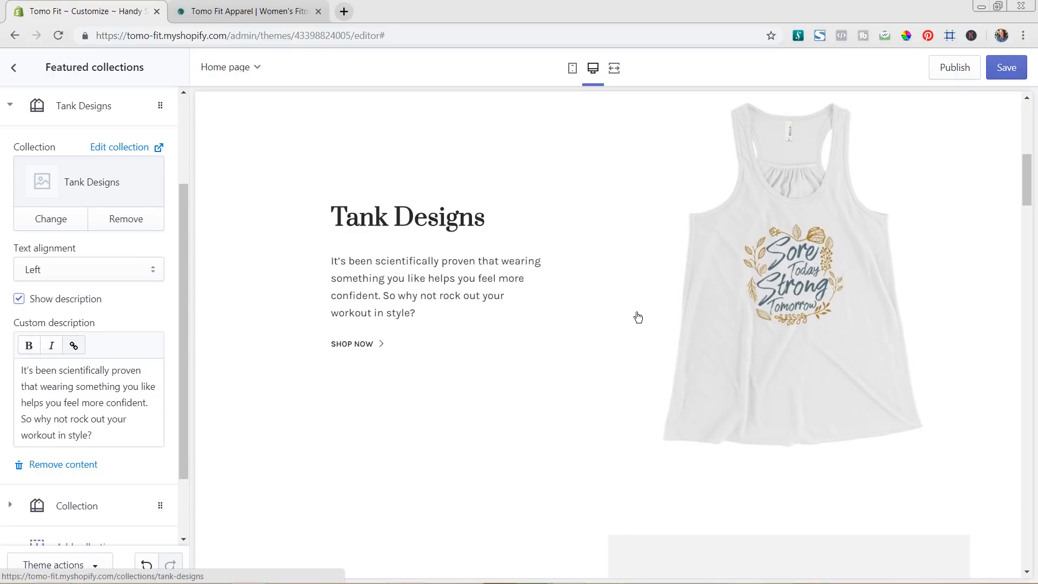
{"action": "scroll", "coordinate": [638, 317], "scroll_direction": "down", "scroll_amount": 4}
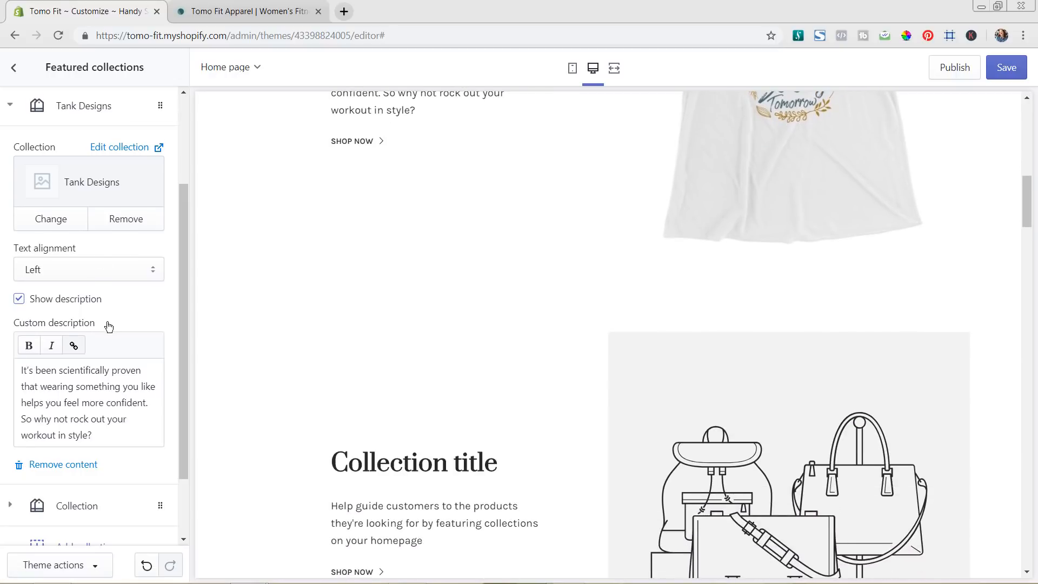
{"action": "scroll", "coordinate": [108, 324], "scroll_direction": "down", "scroll_amount": 2}
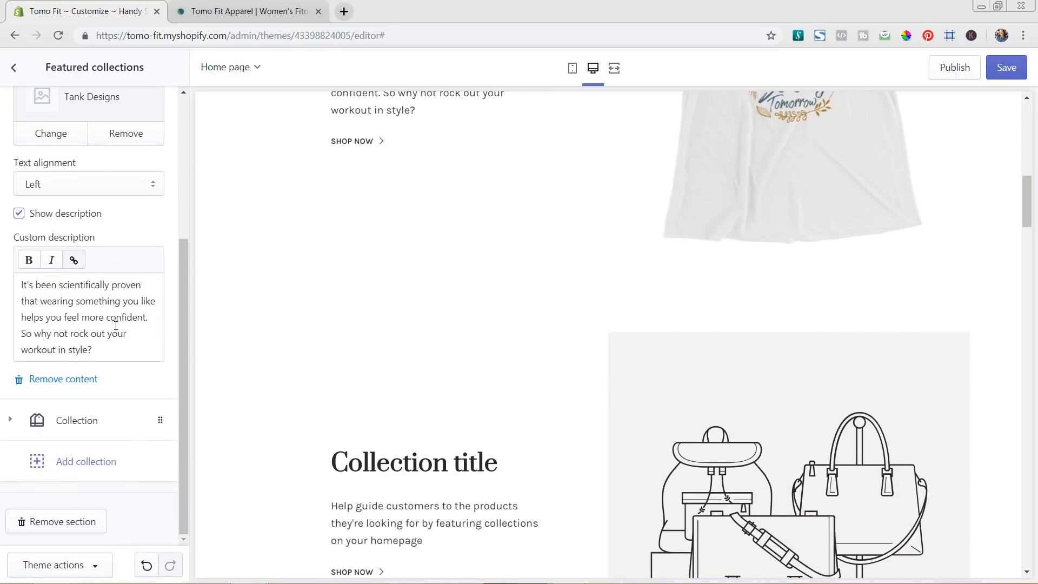
{"action": "left_click", "coordinate": [91, 422]}
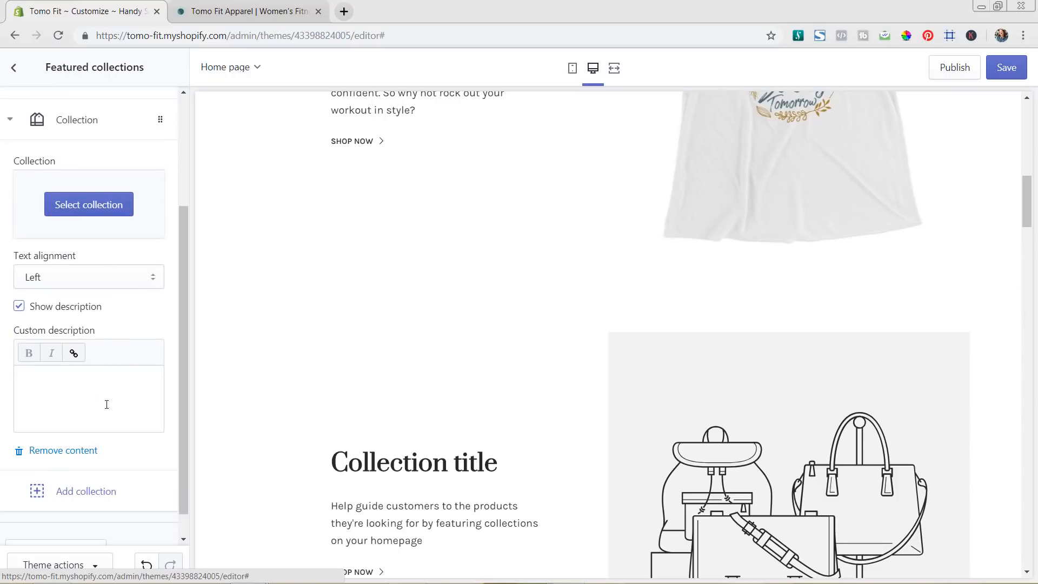
{"action": "left_click", "coordinate": [96, 206]}
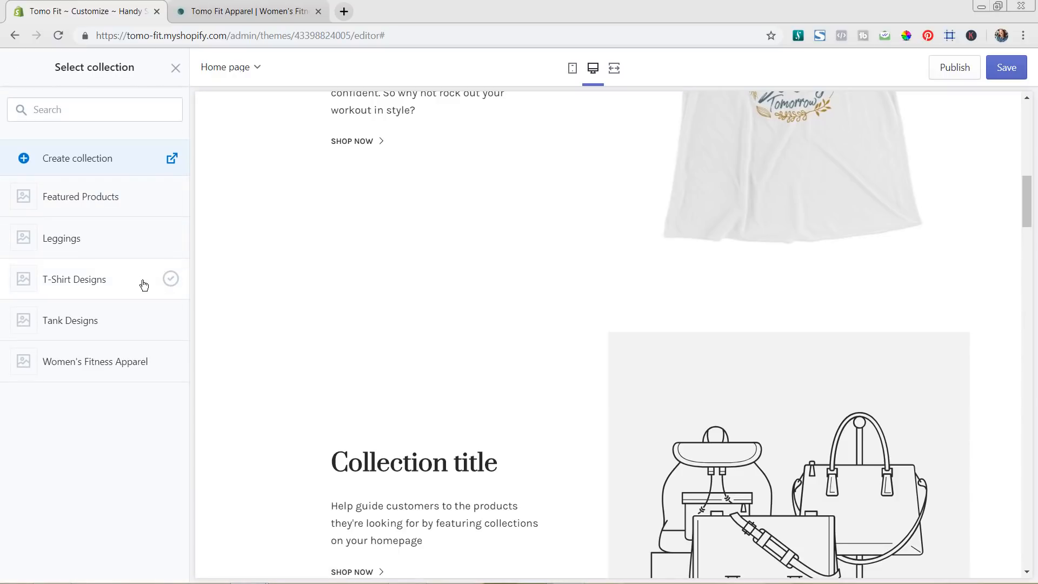
{"action": "left_click", "coordinate": [143, 283]}
{"action": "left_click", "coordinate": [159, 564]}
Set the T-Shirt Designs block's text alignment to Right
{"action": "scroll", "coordinate": [640, 354], "scroll_direction": "up", "scroll_amount": 3}
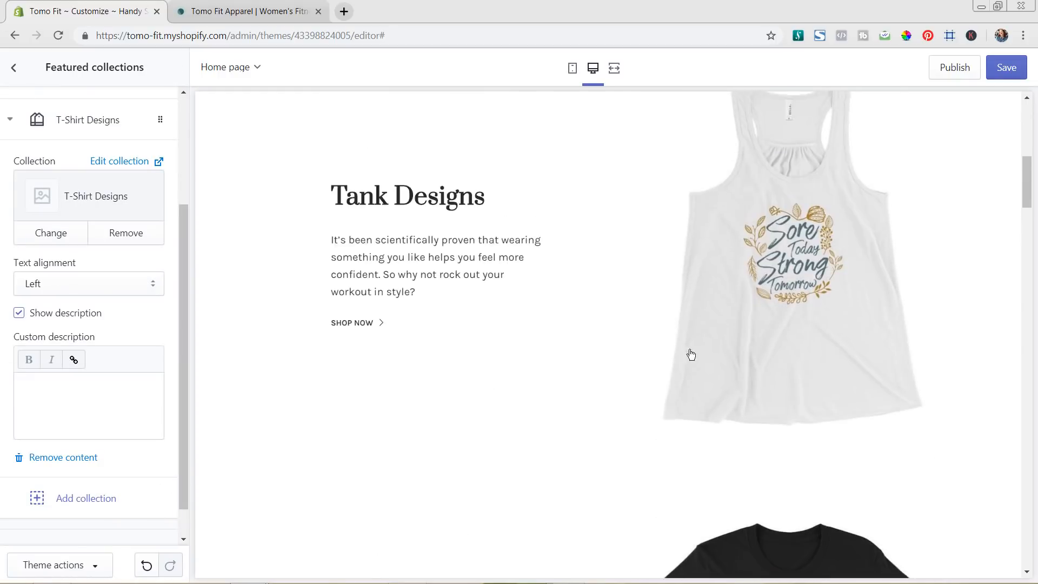
{"action": "scroll", "coordinate": [711, 309], "scroll_direction": "down", "scroll_amount": 5}
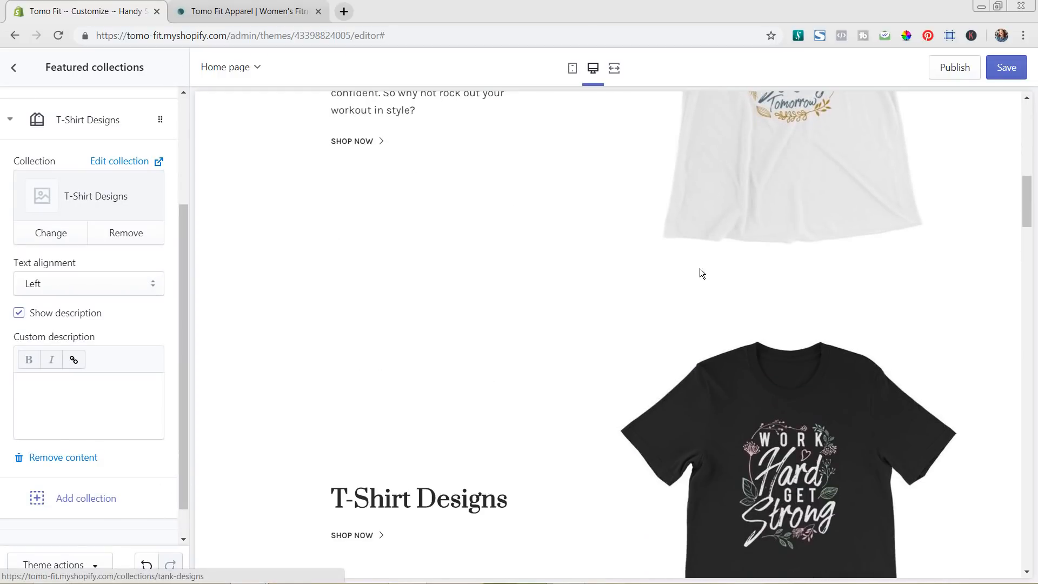
{"action": "left_click", "coordinate": [73, 287]}
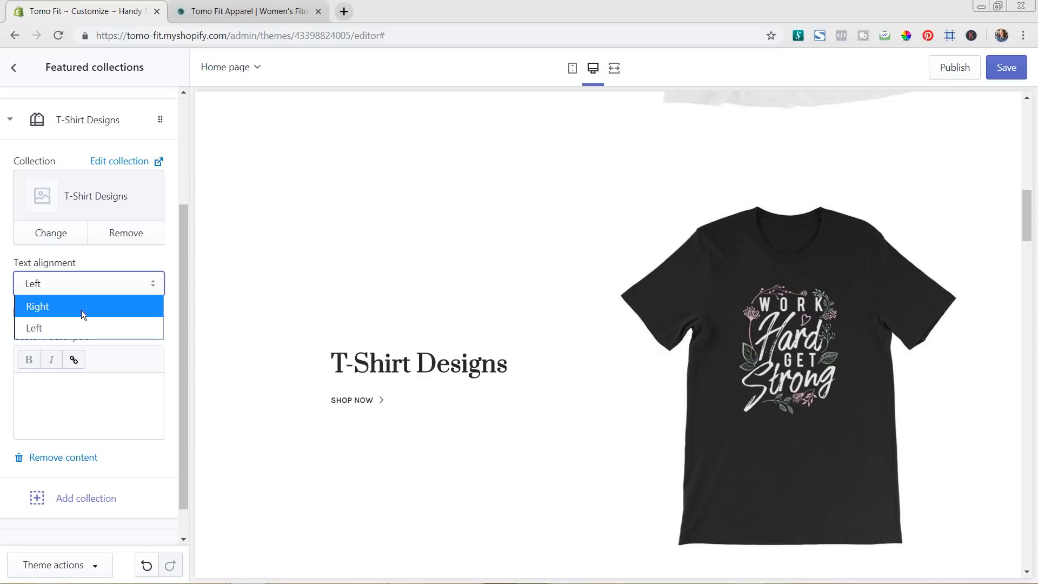
{"action": "left_click", "coordinate": [81, 308]}
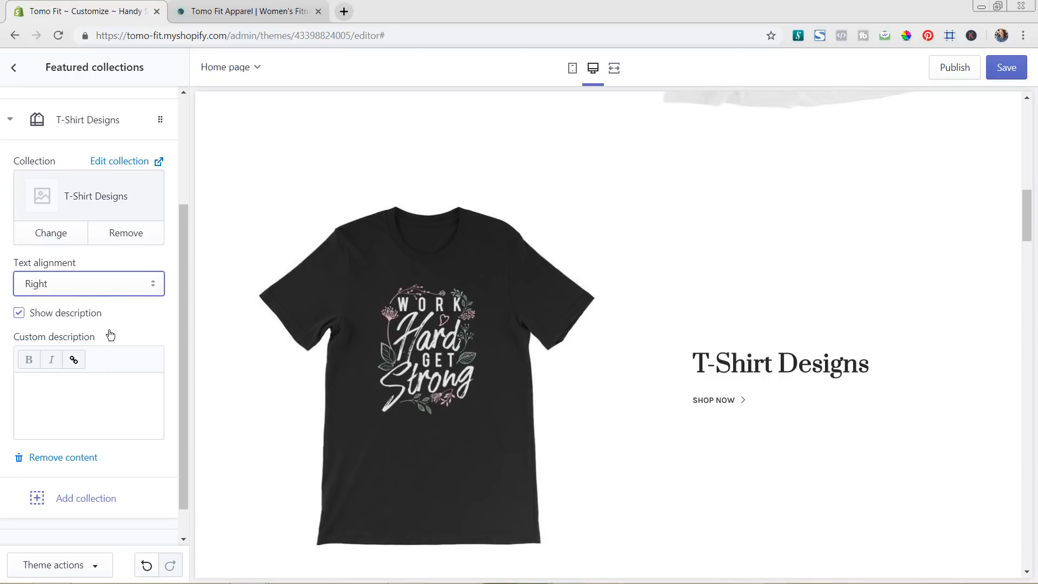
Fill the T-Shirt Designs custom description with the DONATE paragraph copied from the tomofit.com home page
{"action": "left_click", "coordinate": [245, 12]}
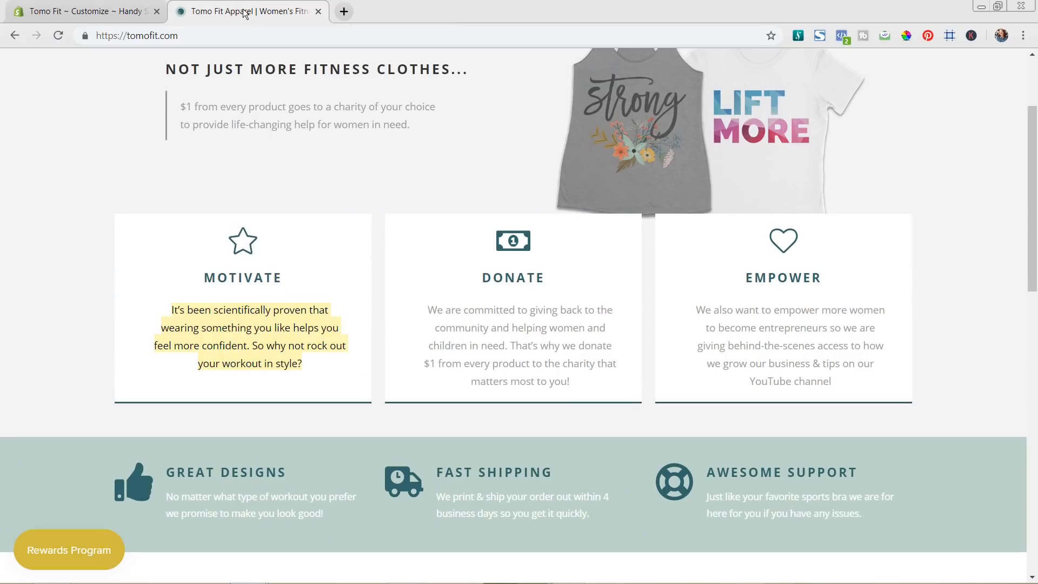
{"action": "left_click", "coordinate": [450, 319]}
{"action": "left_click_drag", "start_coordinate": [429, 308], "coordinate": [583, 385]}
{"action": "key", "text": "ctrl+c"}
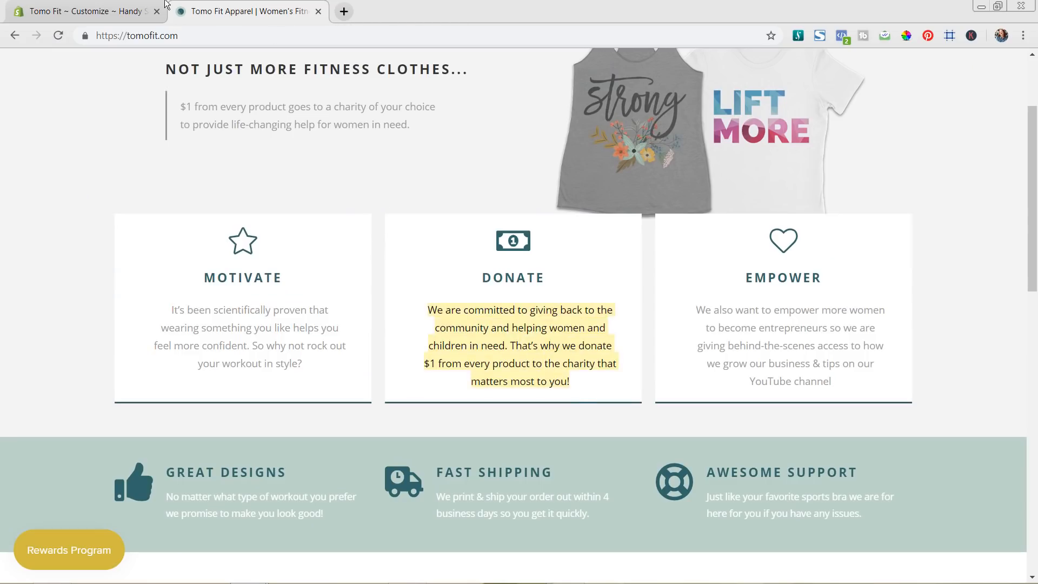
{"action": "left_click", "coordinate": [95, 11]}
{"action": "left_click", "coordinate": [127, 400]}
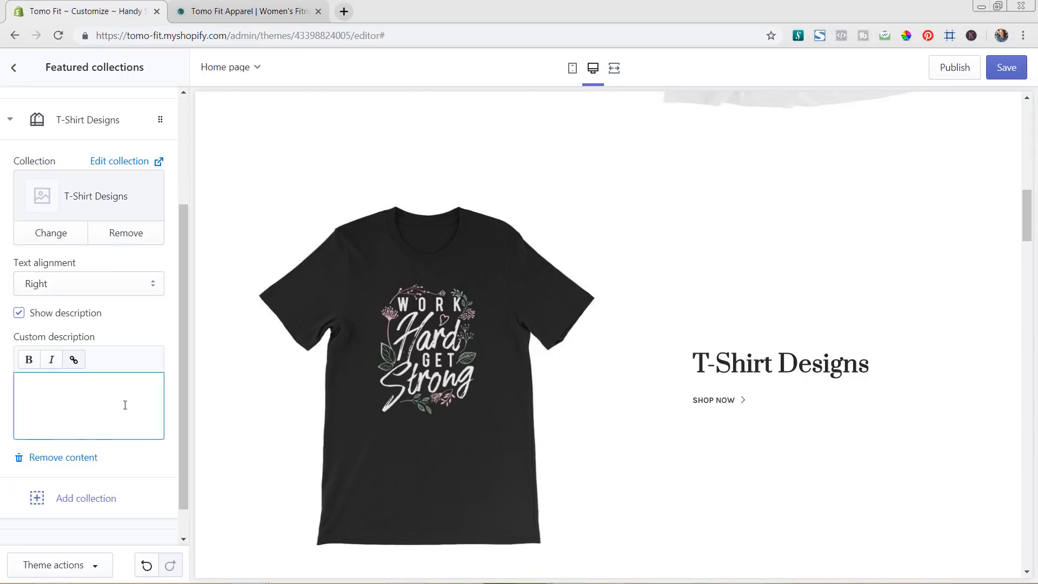
{"action": "key", "text": "ctrl+v"}
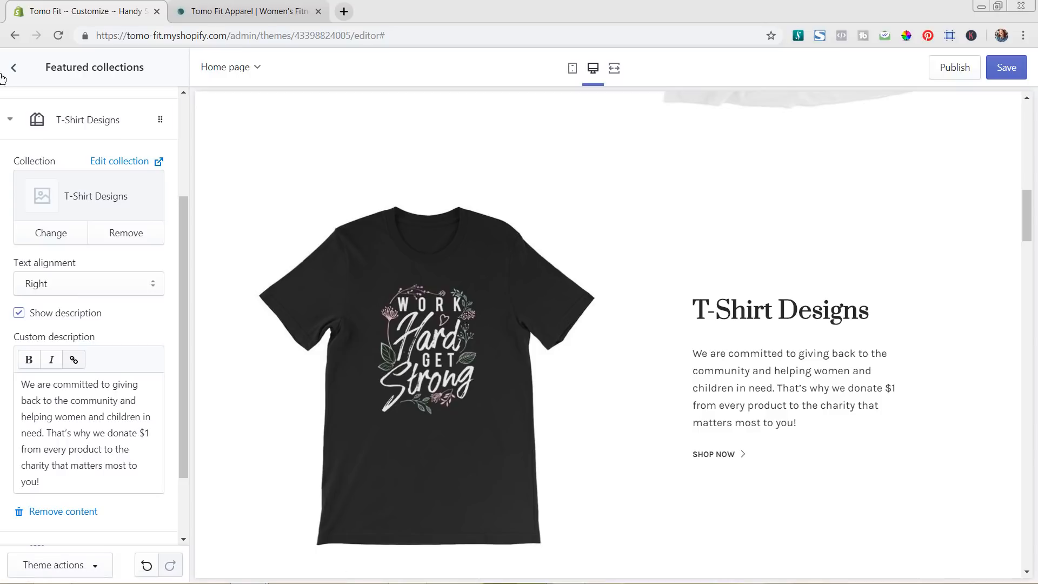
Leave the Featured collections settings and save the theme changes
{"action": "scroll", "coordinate": [170, 329], "scroll_direction": "down", "scroll_amount": 3}
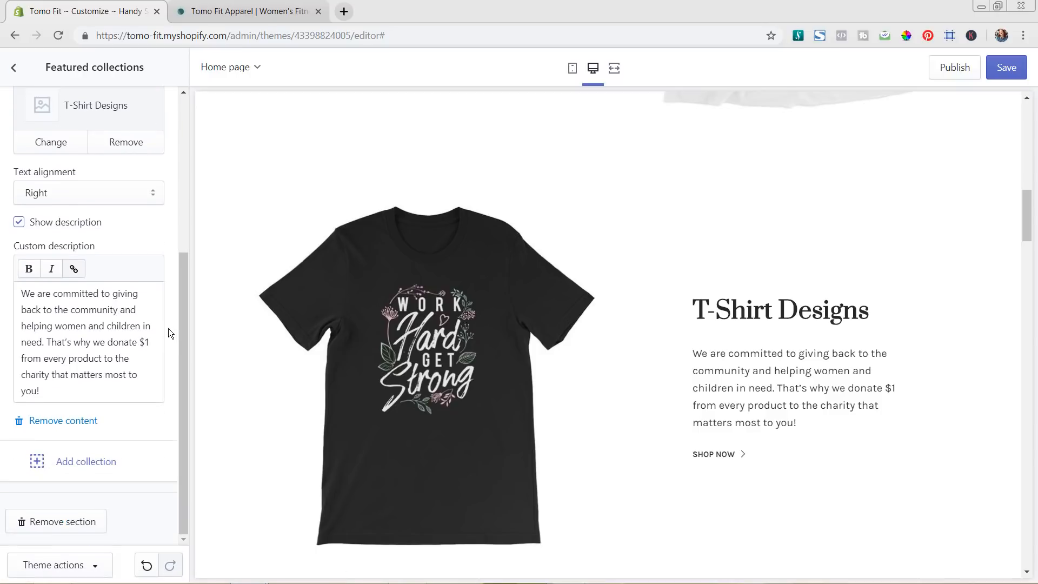
{"action": "scroll", "coordinate": [92, 187], "scroll_direction": "up", "scroll_amount": 4}
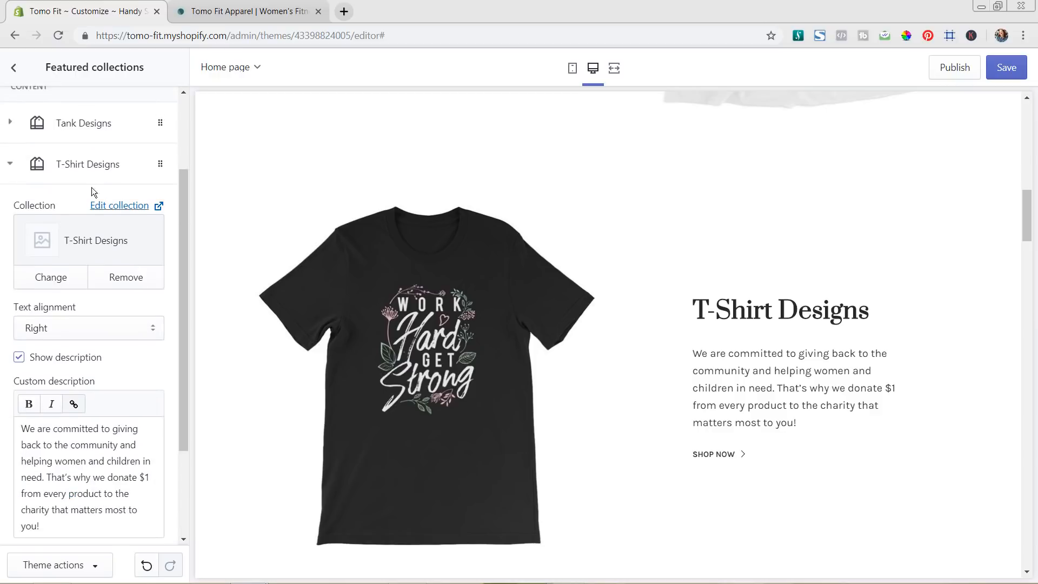
{"action": "scroll", "coordinate": [62, 144], "scroll_direction": "up", "scroll_amount": 3}
{"action": "left_click", "coordinate": [18, 71]}
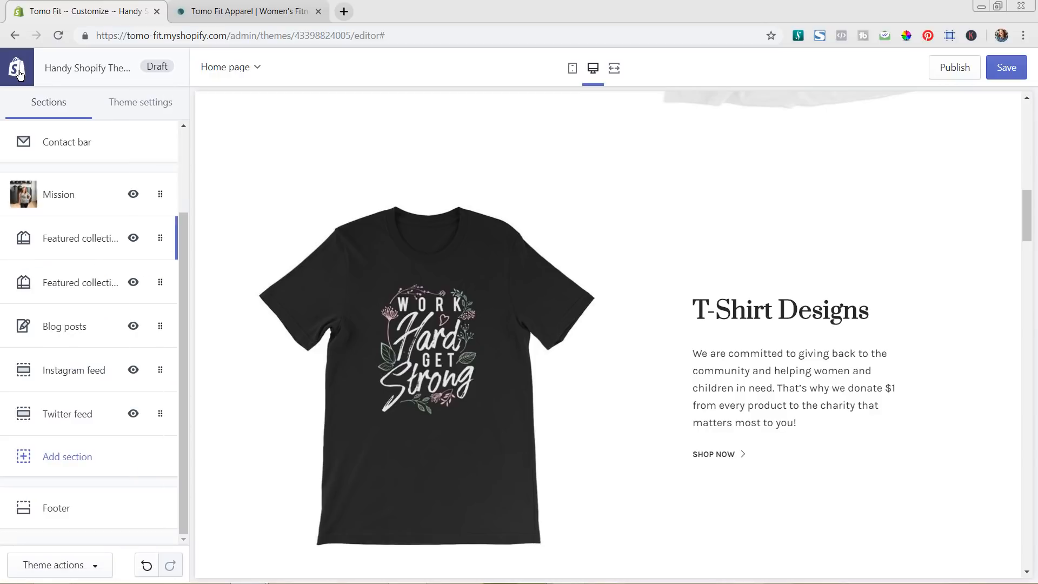
{"action": "left_click", "coordinate": [1002, 69]}
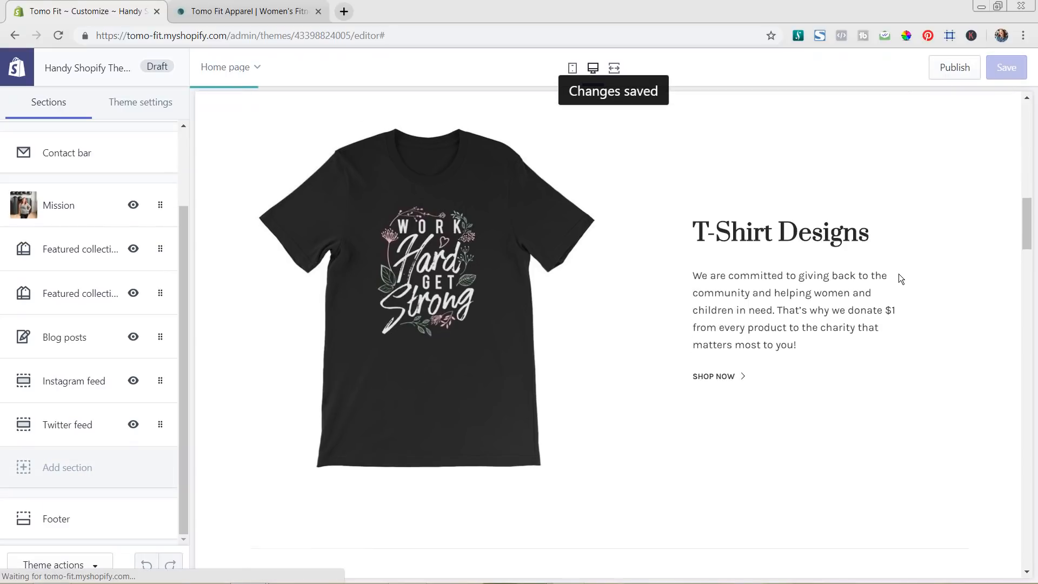
Set the heading of the single Featured collection section to "Our Best Sellers"
{"action": "scroll", "coordinate": [898, 274], "scroll_direction": "down", "scroll_amount": 8}
{"action": "scroll", "coordinate": [897, 273], "scroll_direction": "down", "scroll_amount": 3}
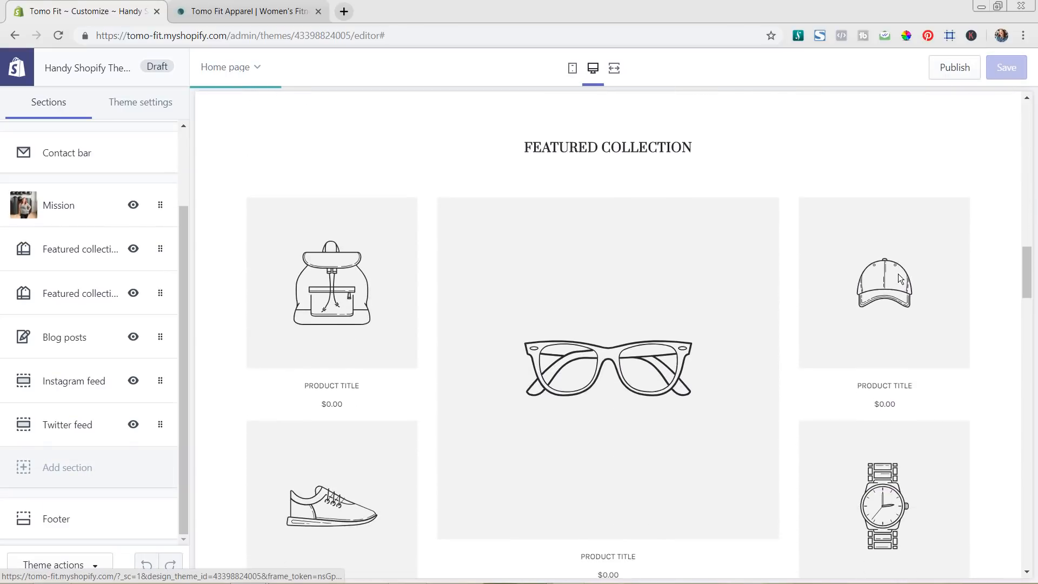
{"action": "scroll", "coordinate": [899, 279], "scroll_direction": "up", "scroll_amount": 11}
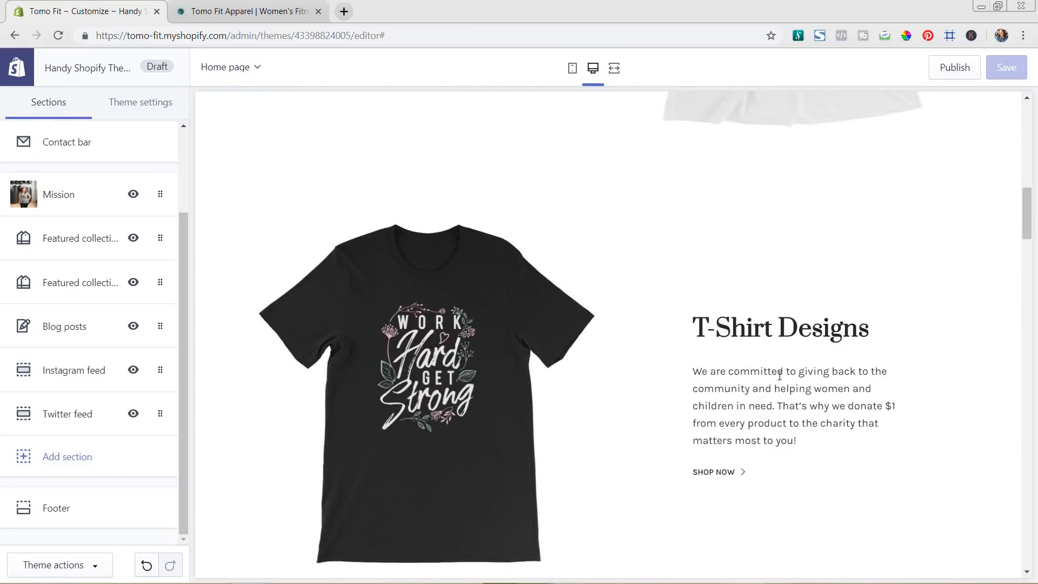
{"action": "scroll", "coordinate": [679, 443], "scroll_direction": "down", "scroll_amount": 10}
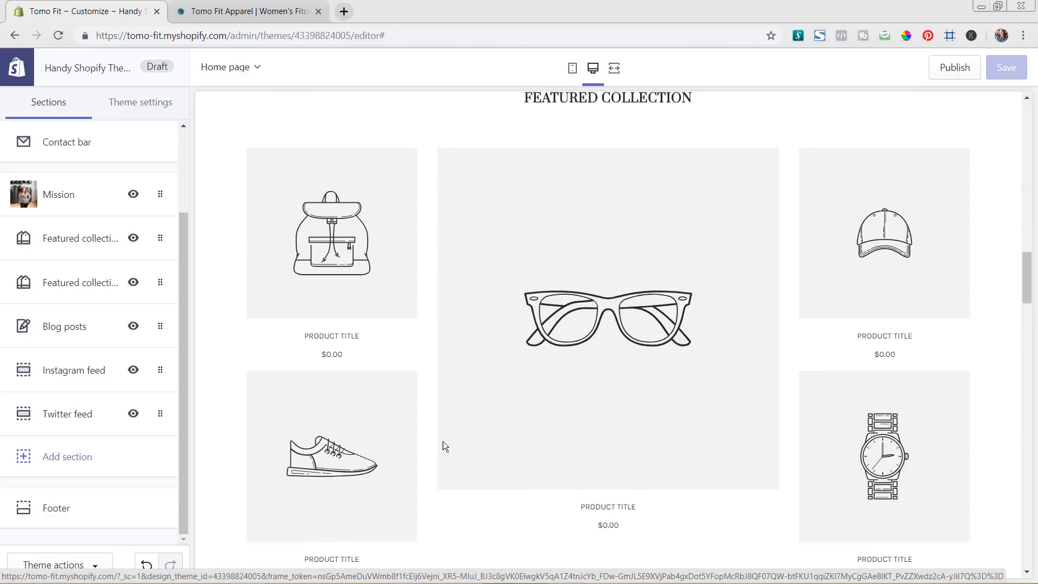
{"action": "left_click", "coordinate": [64, 290]}
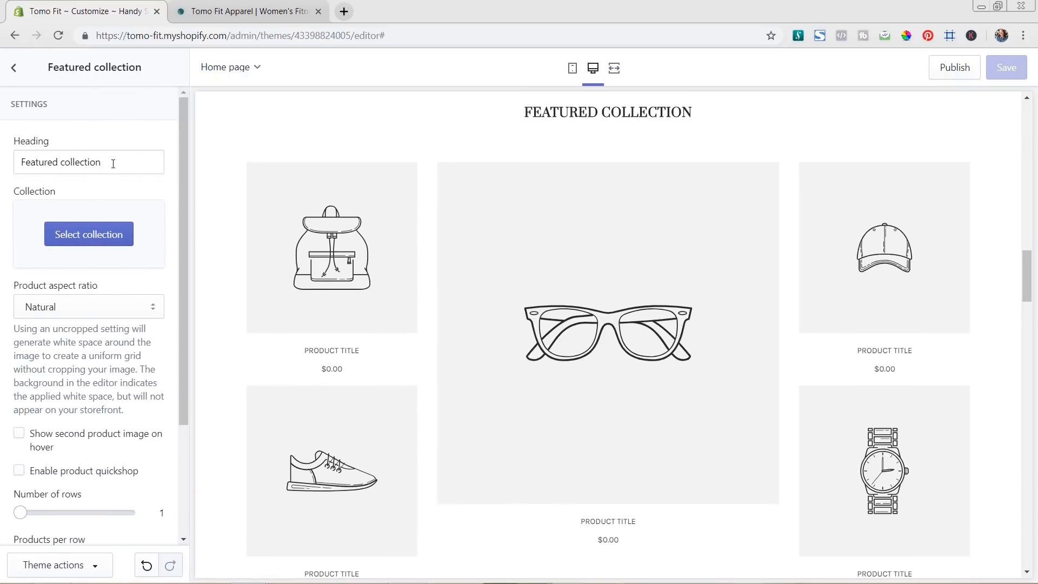
{"action": "left_click_drag", "start_coordinate": [113, 164], "coordinate": [70, 164]}
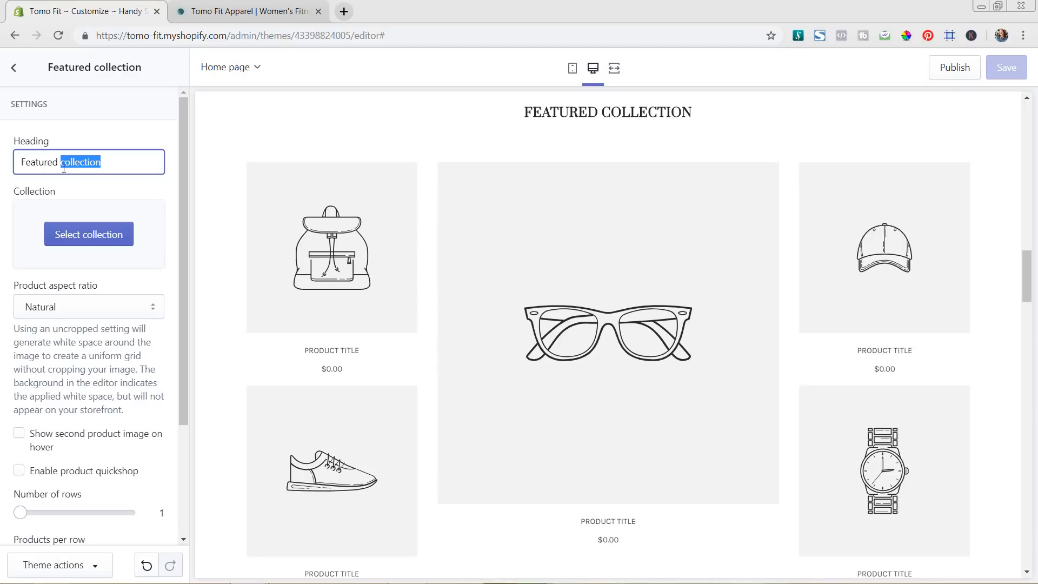
{"action": "type", "text": "products"}
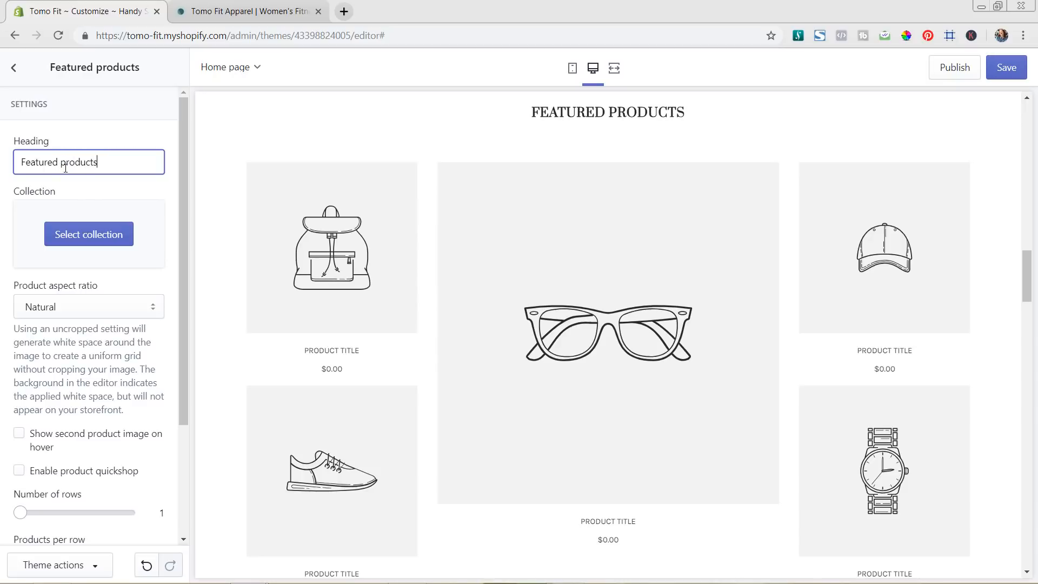
{"action": "left_click_drag", "start_coordinate": [104, 165], "coordinate": [0, 152]}
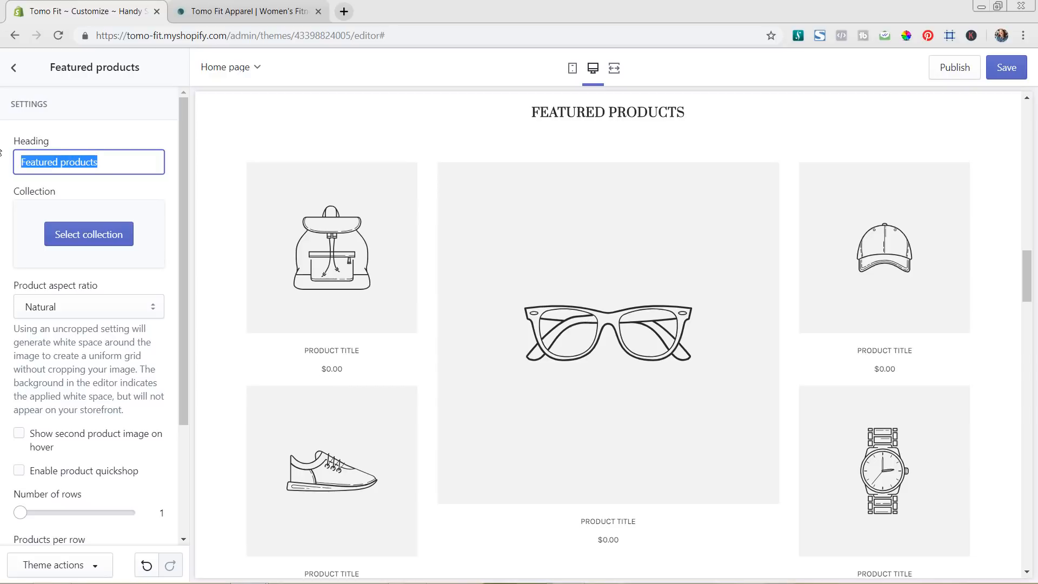
{"action": "type", "text": "Our B"}
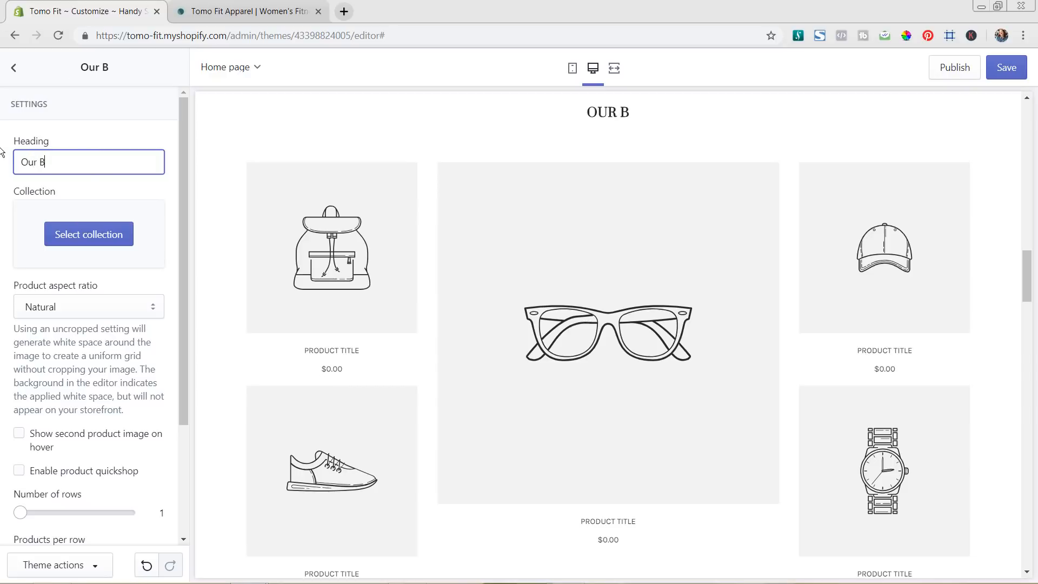
{"action": "type", "text": "est Sellers"}
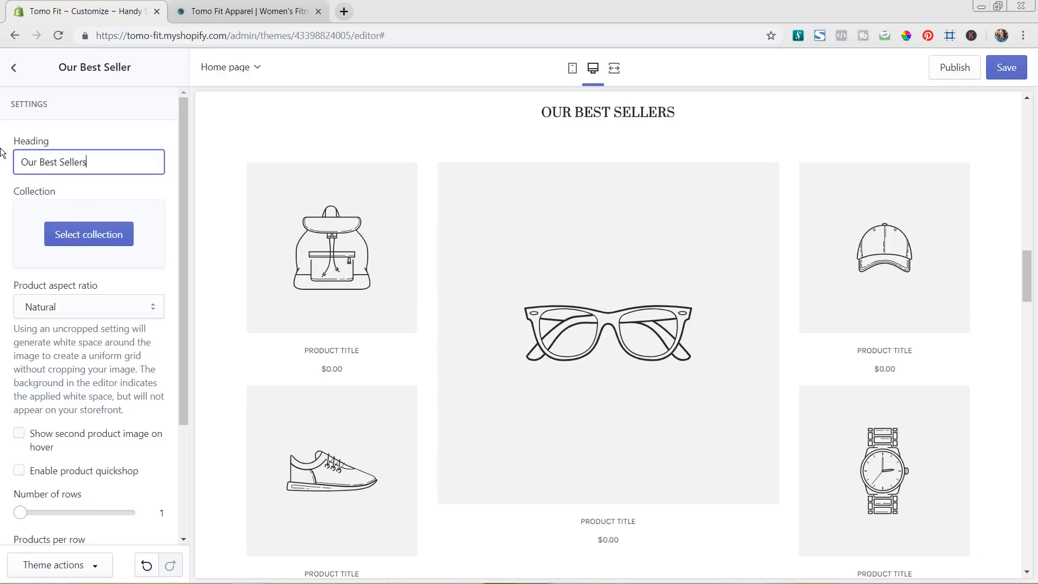
Assign the Featured Products collection to the Our Best Sellers section and check its products in the preview
{"action": "left_click", "coordinate": [67, 247]}
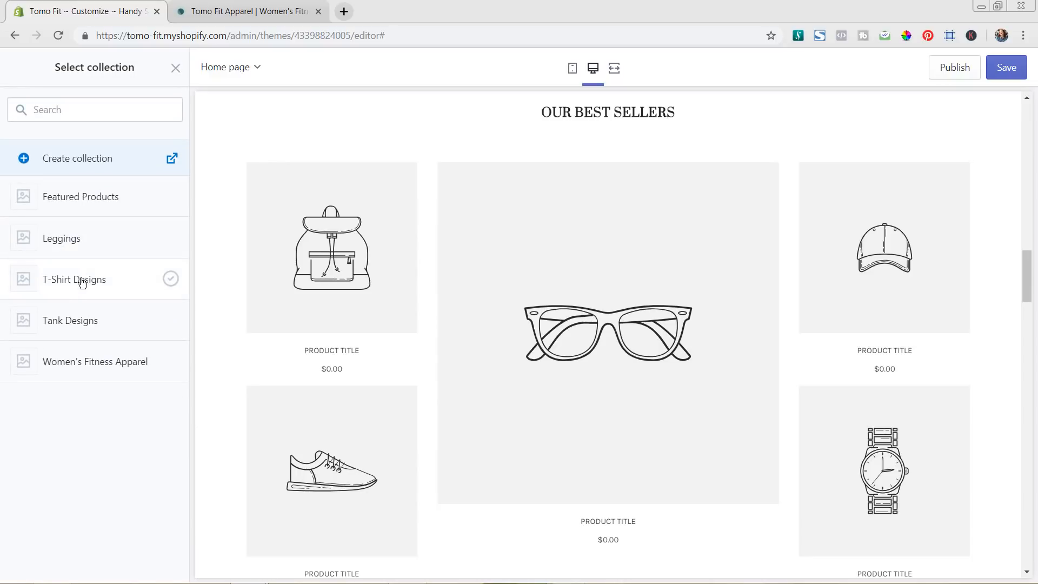
{"action": "left_click", "coordinate": [119, 207]}
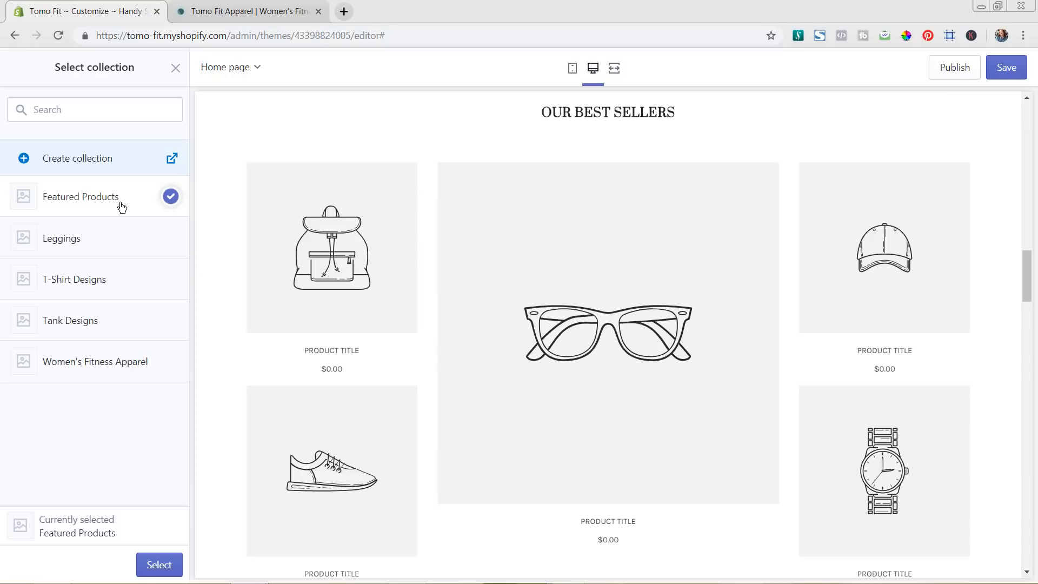
{"action": "left_click", "coordinate": [159, 564]}
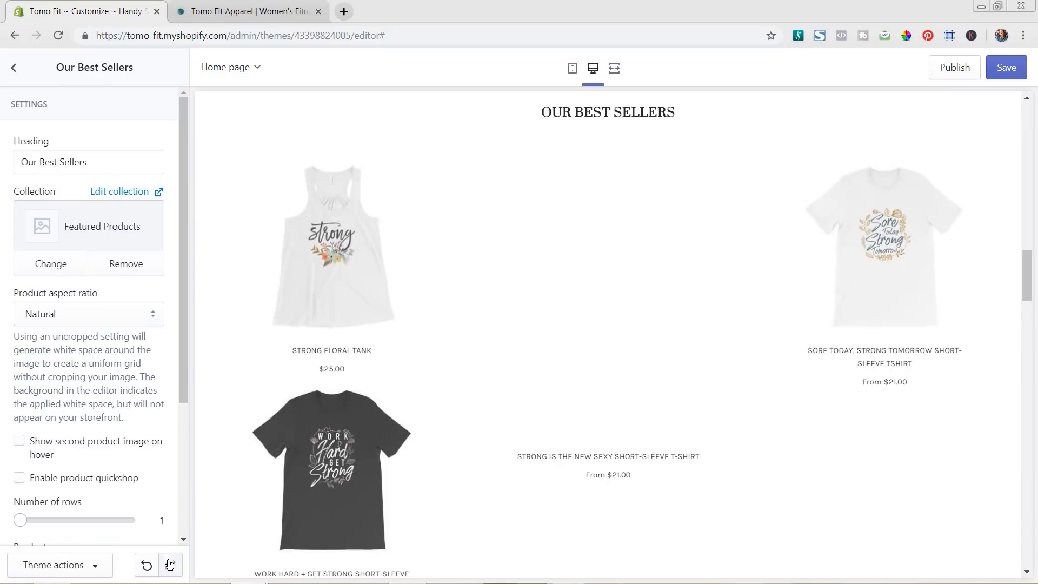
{"action": "scroll", "coordinate": [540, 415], "scroll_direction": "down", "scroll_amount": 2}
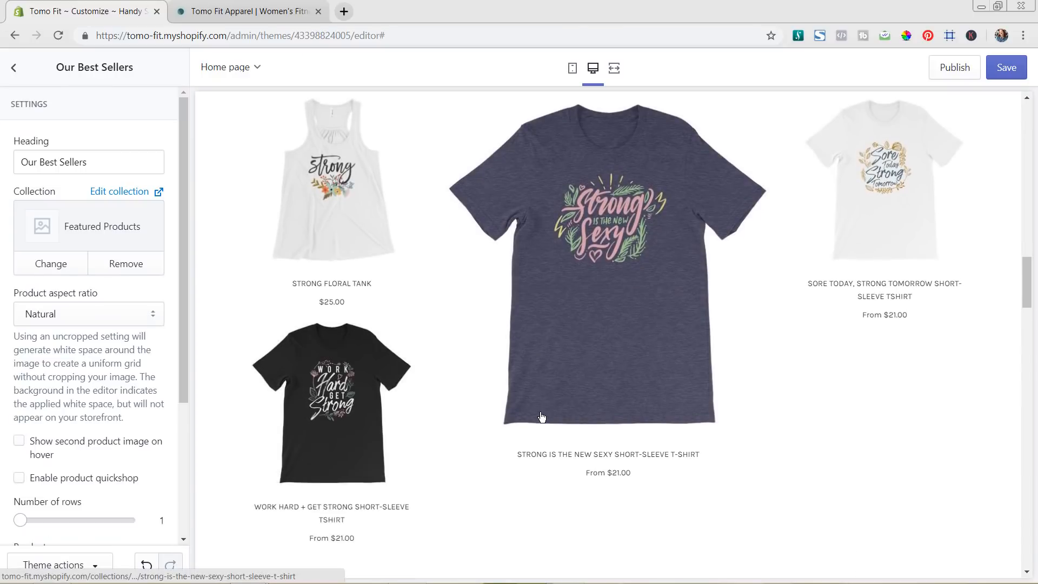
{"action": "scroll", "coordinate": [542, 415], "scroll_direction": "up", "scroll_amount": 1}
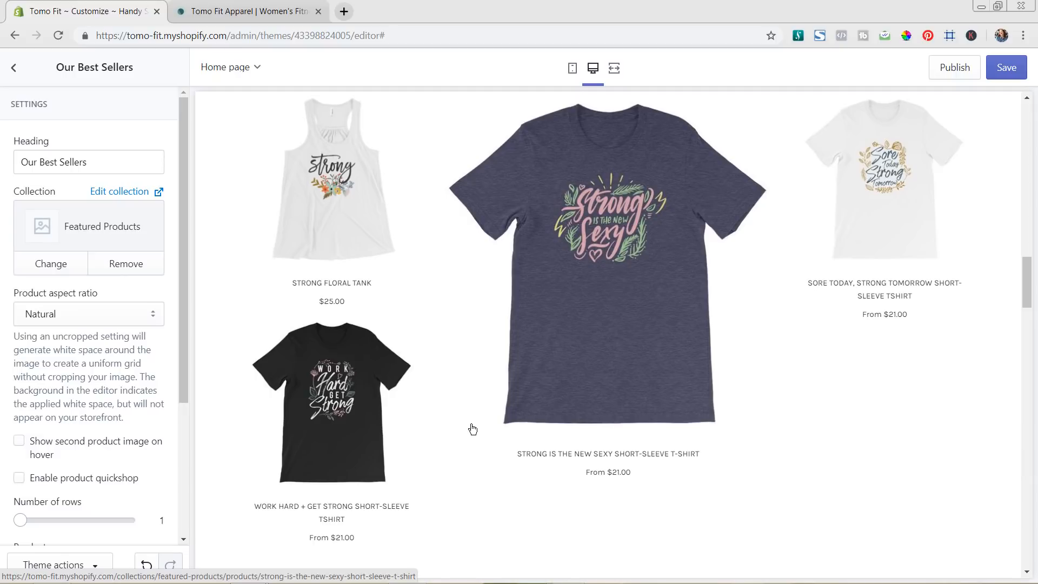
{"action": "scroll", "coordinate": [461, 431], "scroll_direction": "down", "scroll_amount": 2}
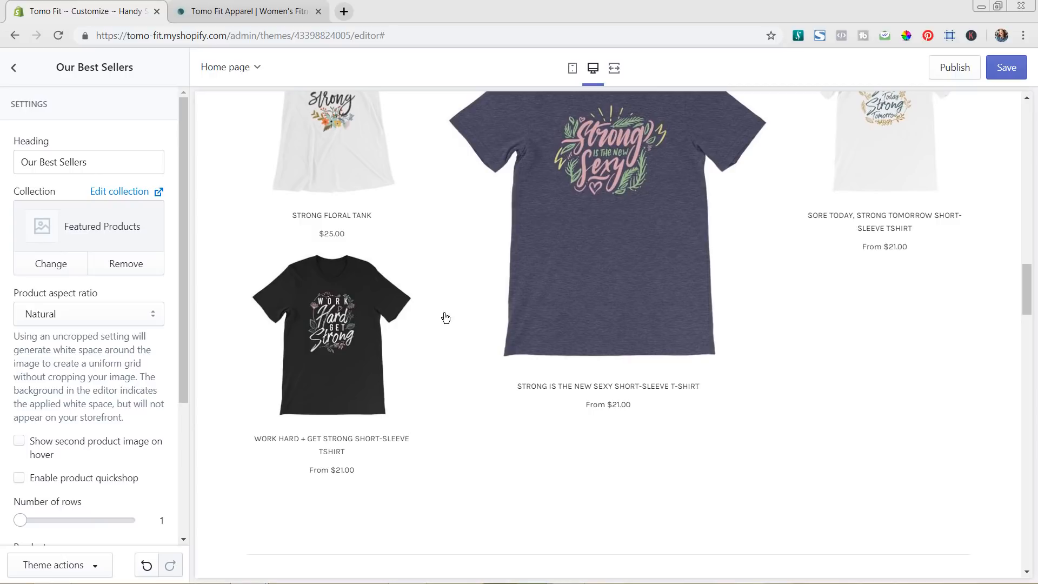
Try 4, 2 and 3 products per row in the Our Best Sellers section and set it back to 5
{"action": "scroll", "coordinate": [151, 381], "scroll_direction": "down", "scroll_amount": 3}
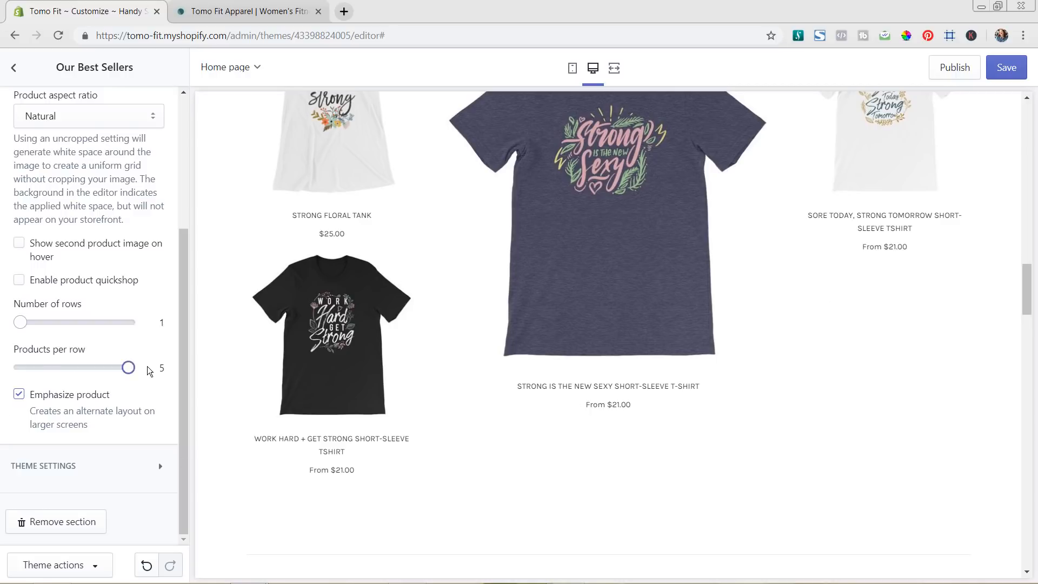
{"action": "left_click_drag", "start_coordinate": [129, 367], "coordinate": [106, 371]}
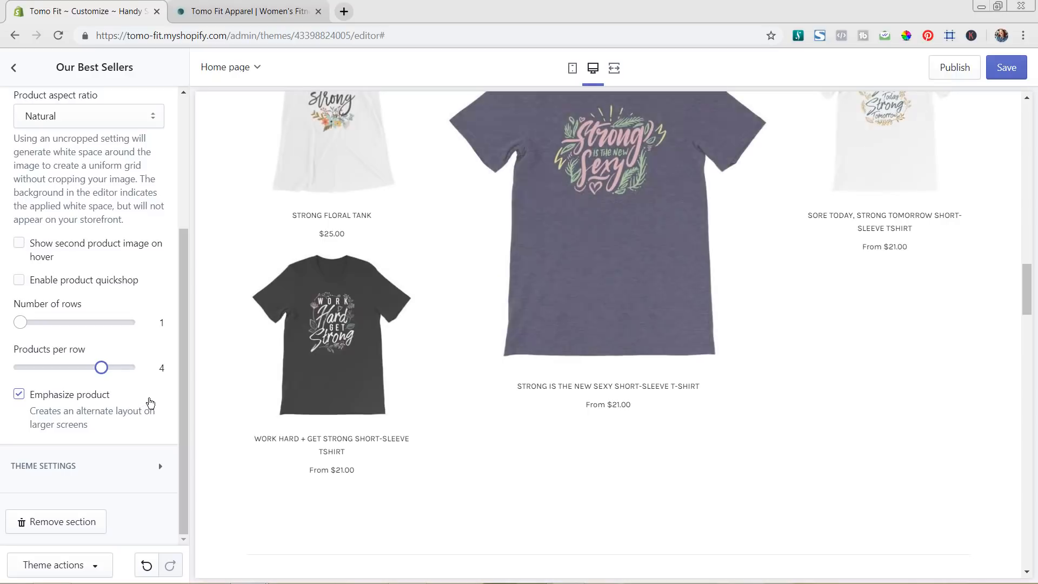
{"action": "left_click_drag", "start_coordinate": [101, 367], "coordinate": [47, 367]}
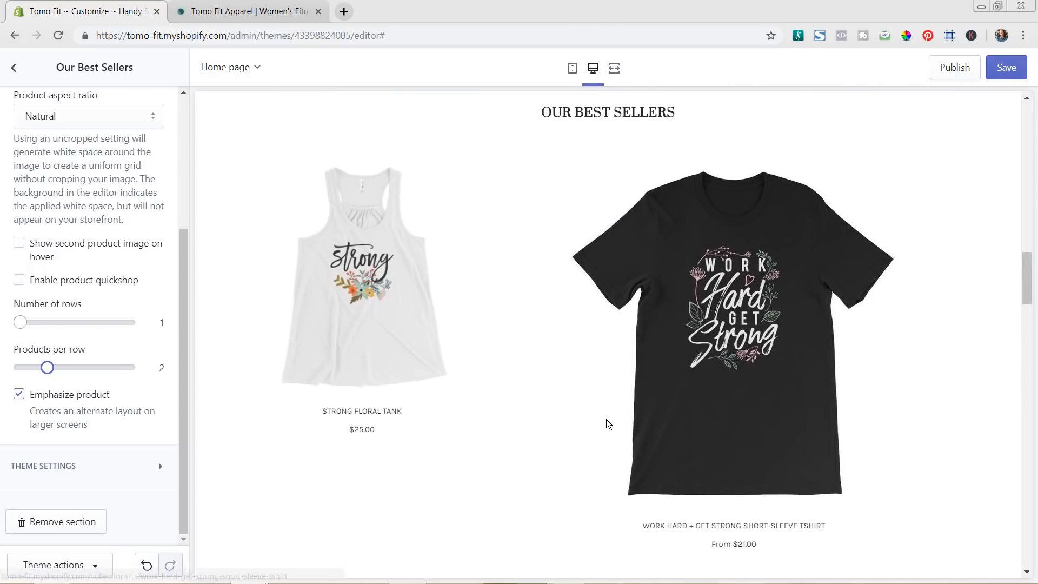
{"action": "left_click_drag", "start_coordinate": [48, 367], "coordinate": [67, 372]}
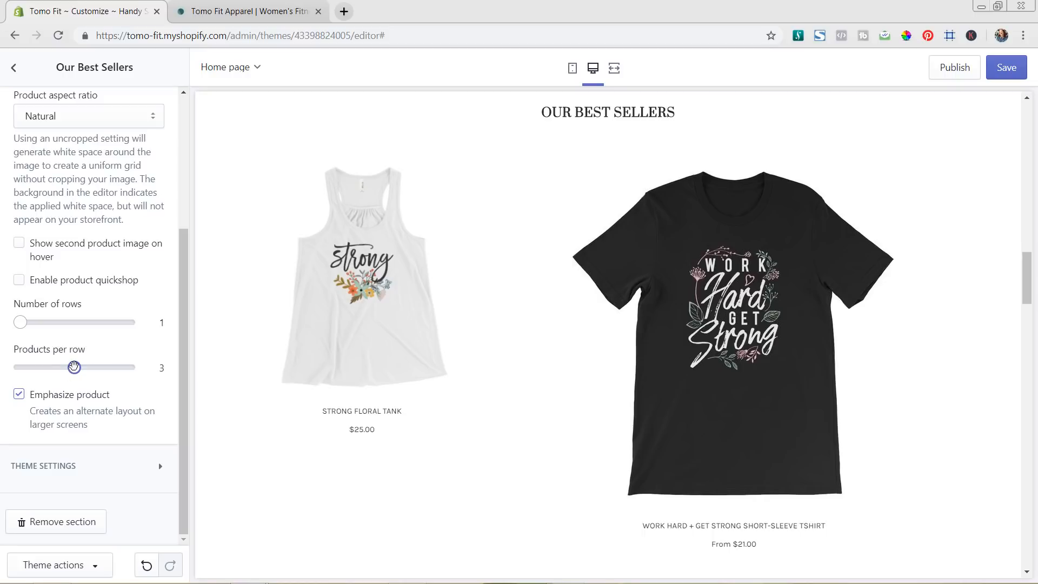
{"action": "left_click_drag", "start_coordinate": [75, 368], "coordinate": [128, 367]}
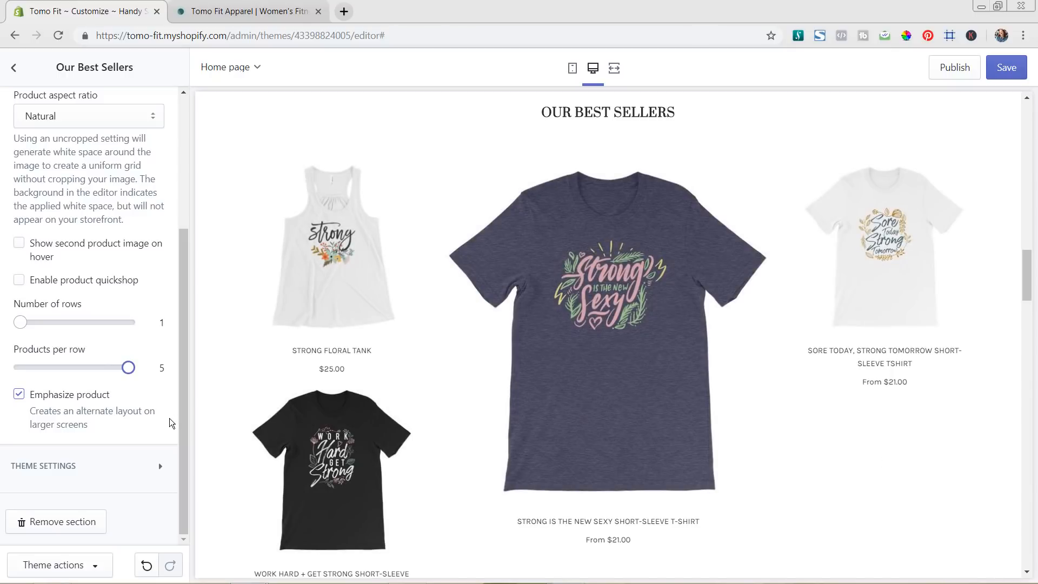
Try showing the second product image on hover in the Our Best Sellers section and turn the option off again
{"action": "scroll", "coordinate": [140, 375], "scroll_direction": "up", "scroll_amount": 2}
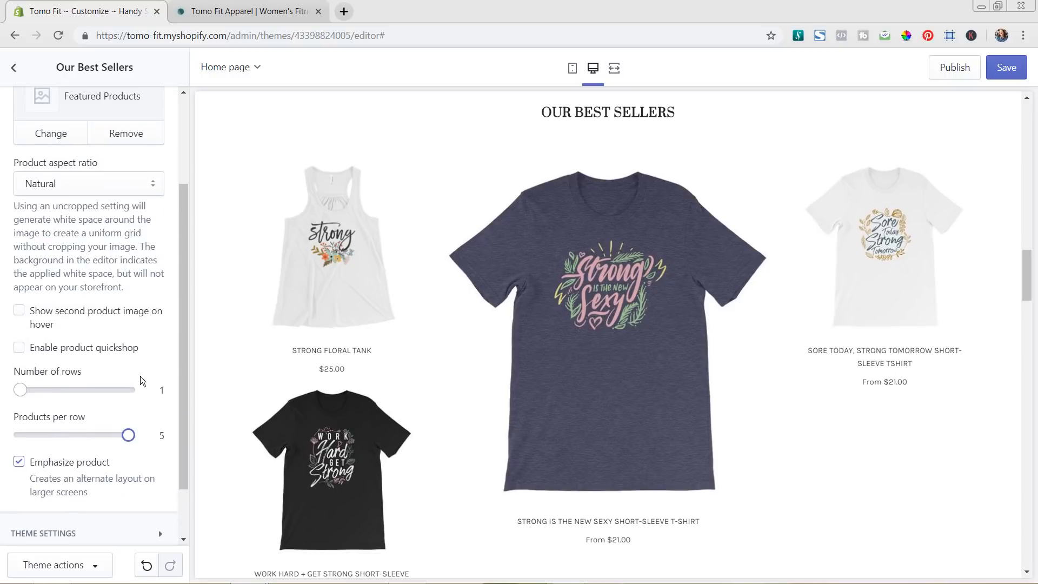
{"action": "scroll", "coordinate": [140, 375], "scroll_direction": "down", "scroll_amount": 1}
{"action": "left_click", "coordinate": [45, 317]}
{"action": "mouse_move", "coordinate": [566, 352]}
{"action": "left_click", "coordinate": [19, 312]}
Try the product quickshop option on the Strong is the New Sexy t-shirt and turn the option off again
{"action": "left_click", "coordinate": [53, 353]}
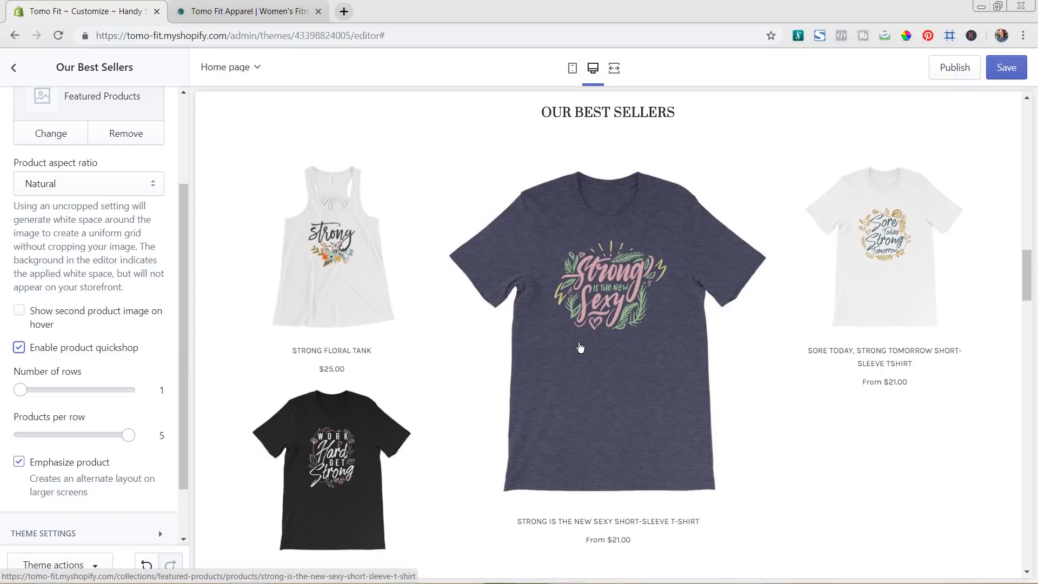
{"action": "left_click", "coordinate": [588, 347]}
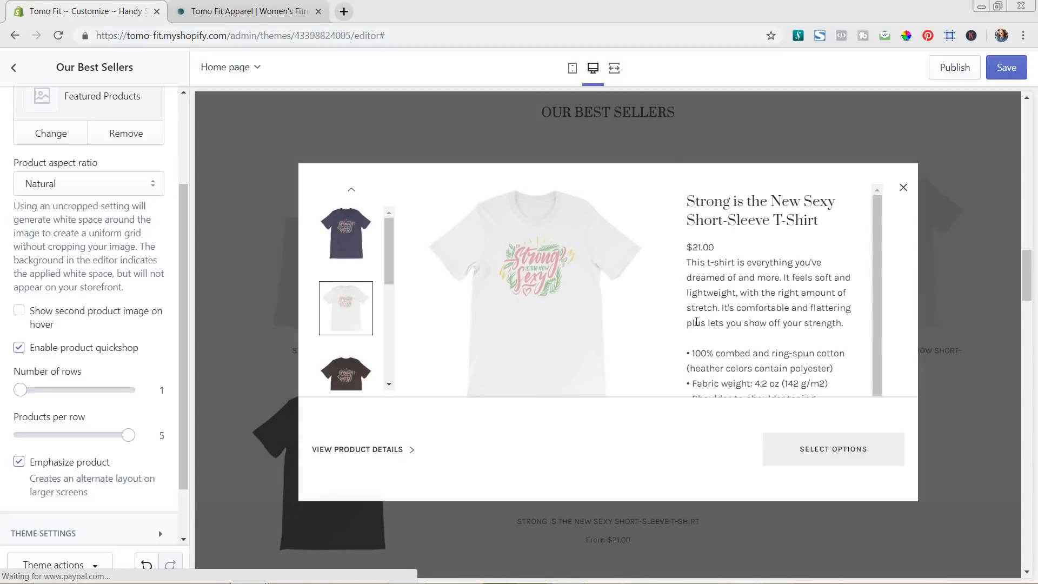
{"action": "scroll", "coordinate": [787, 260], "scroll_direction": "down", "scroll_amount": 3}
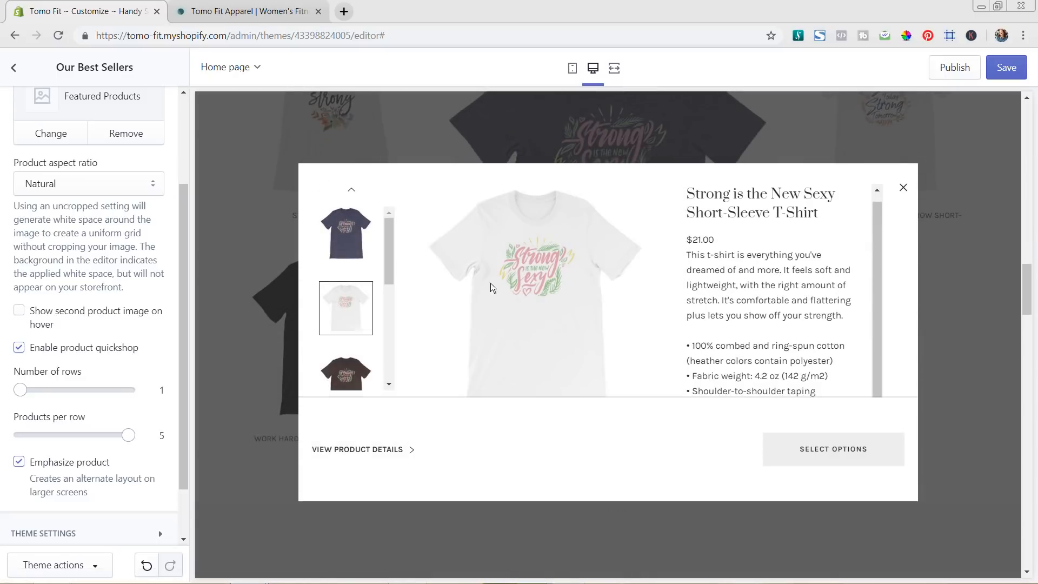
{"action": "scroll", "coordinate": [392, 277], "scroll_direction": "down", "scroll_amount": 1}
{"action": "left_click_drag", "start_coordinate": [393, 276], "coordinate": [390, 359]}
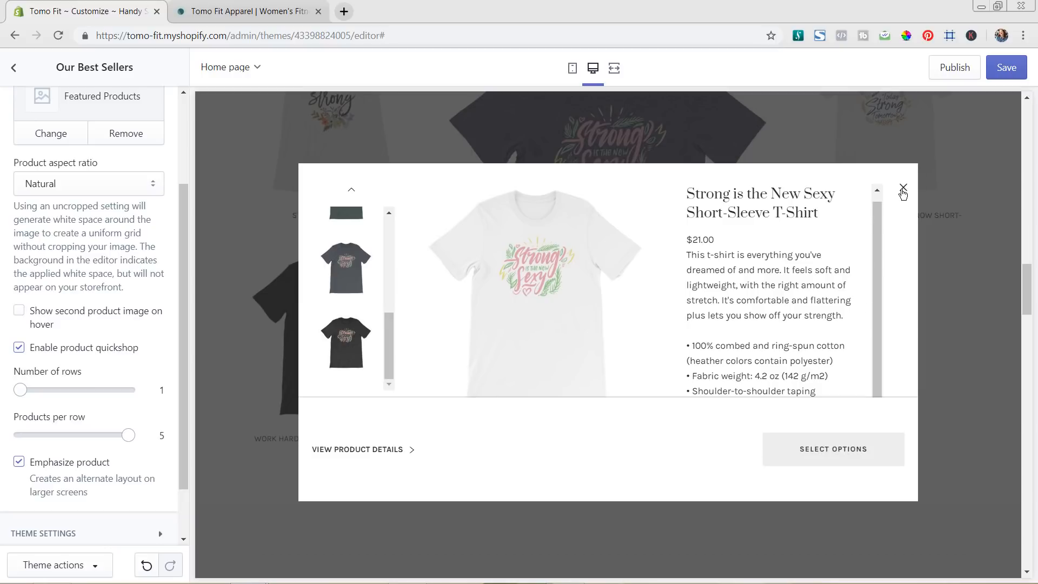
{"action": "left_click", "coordinate": [902, 189]}
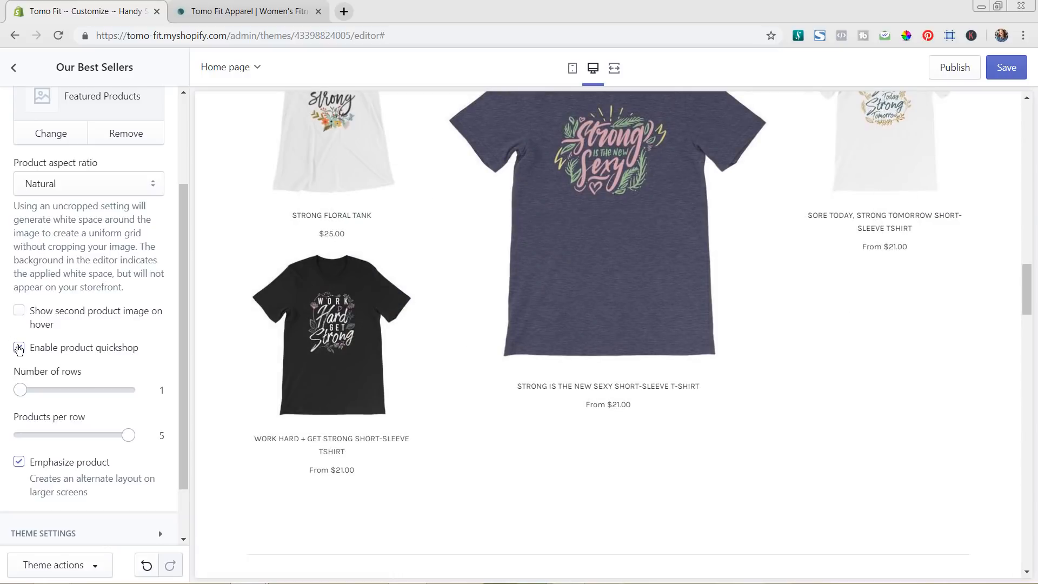
{"action": "left_click", "coordinate": [19, 349]}
{"action": "scroll", "coordinate": [102, 385], "scroll_direction": "up", "scroll_amount": 3}
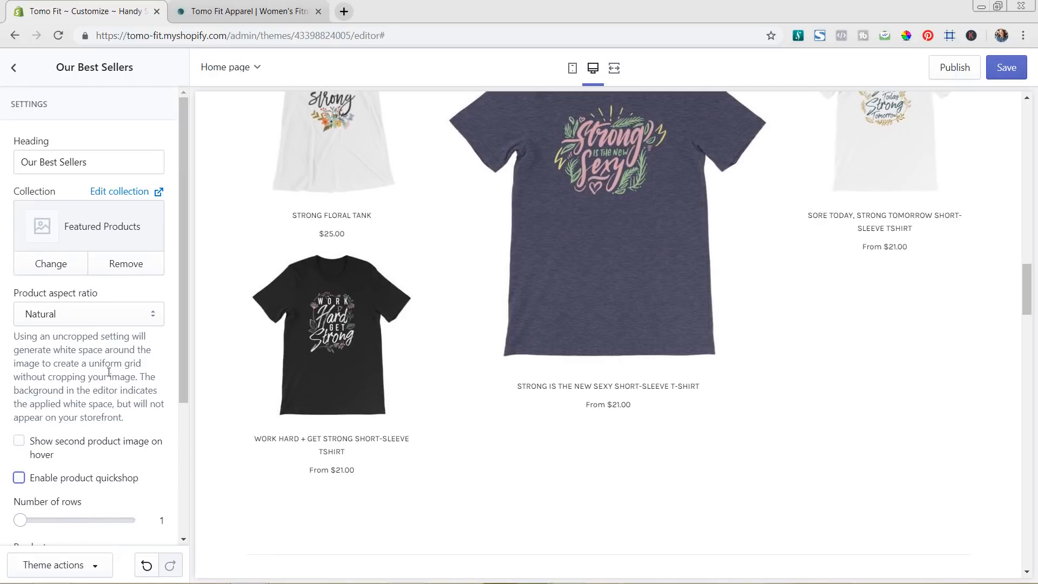
Assign the #tomostrong blog to the Blog posts section of the home page
{"action": "left_click", "coordinate": [16, 70]}
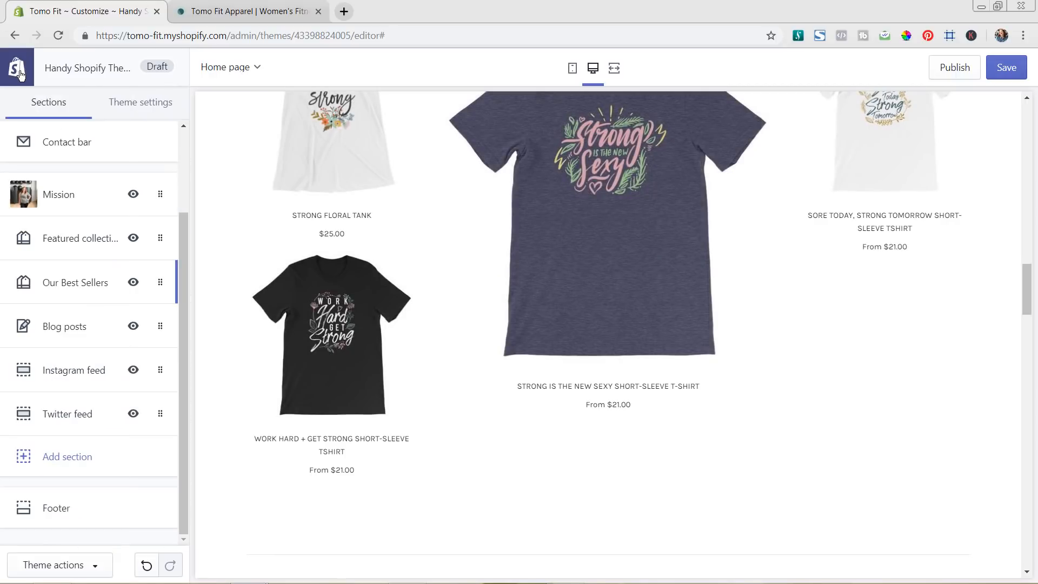
{"action": "scroll", "coordinate": [564, 304], "scroll_direction": "down", "scroll_amount": 3}
{"action": "scroll", "coordinate": [564, 303], "scroll_direction": "down", "scroll_amount": 6}
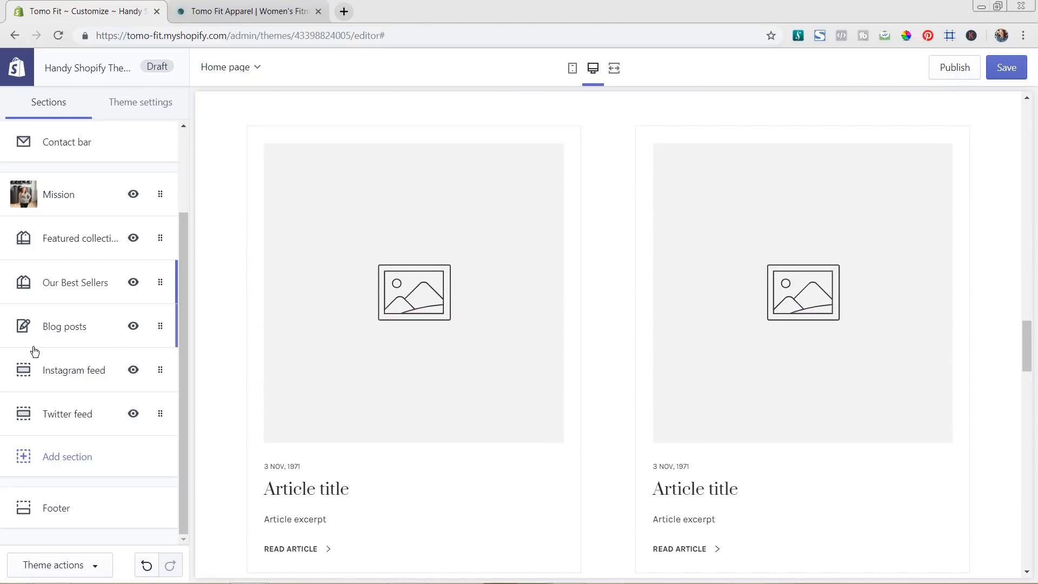
{"action": "left_click", "coordinate": [68, 333]}
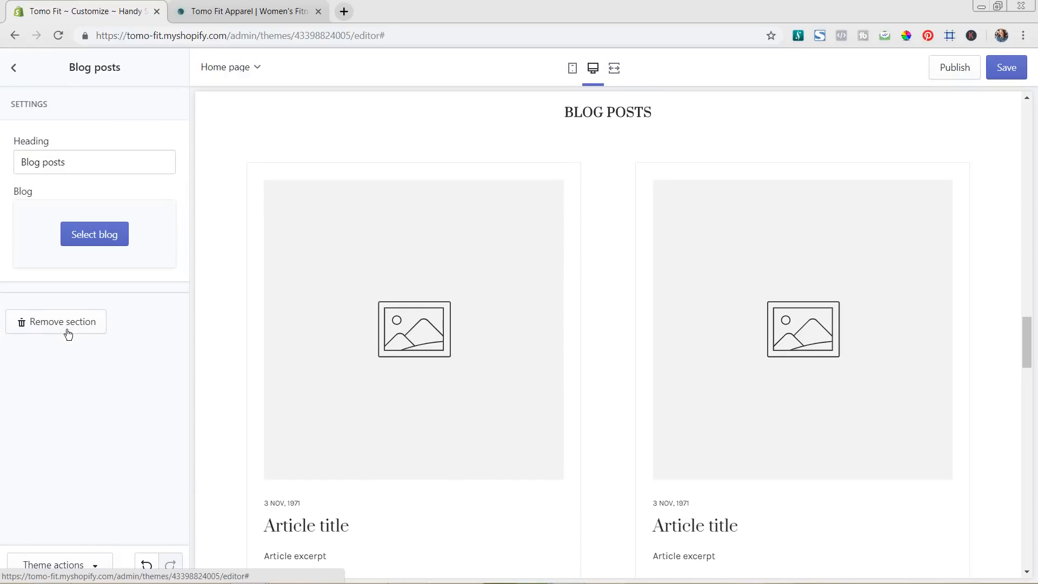
{"action": "left_click", "coordinate": [99, 241]}
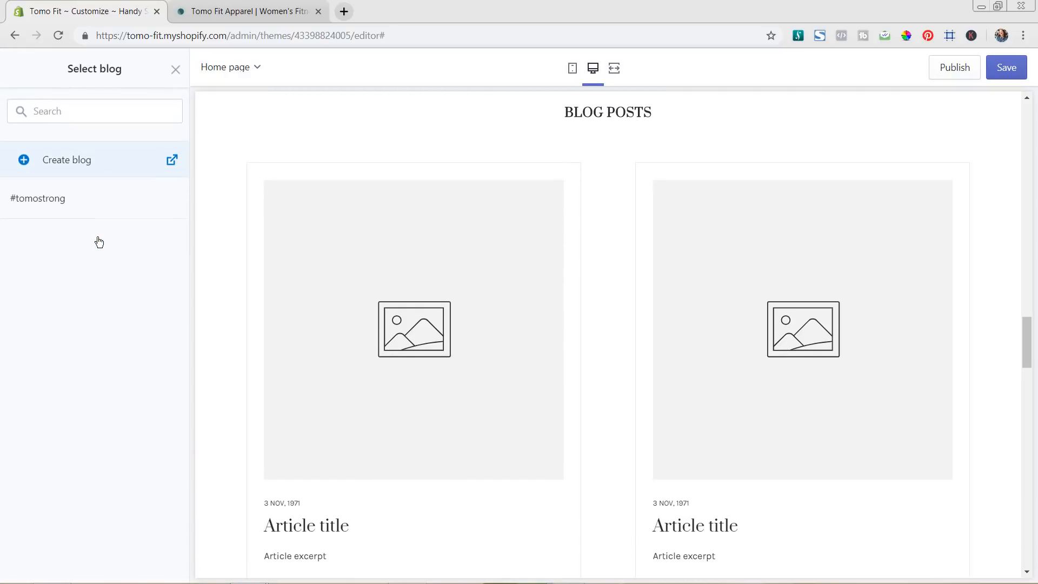
{"action": "left_click", "coordinate": [80, 203]}
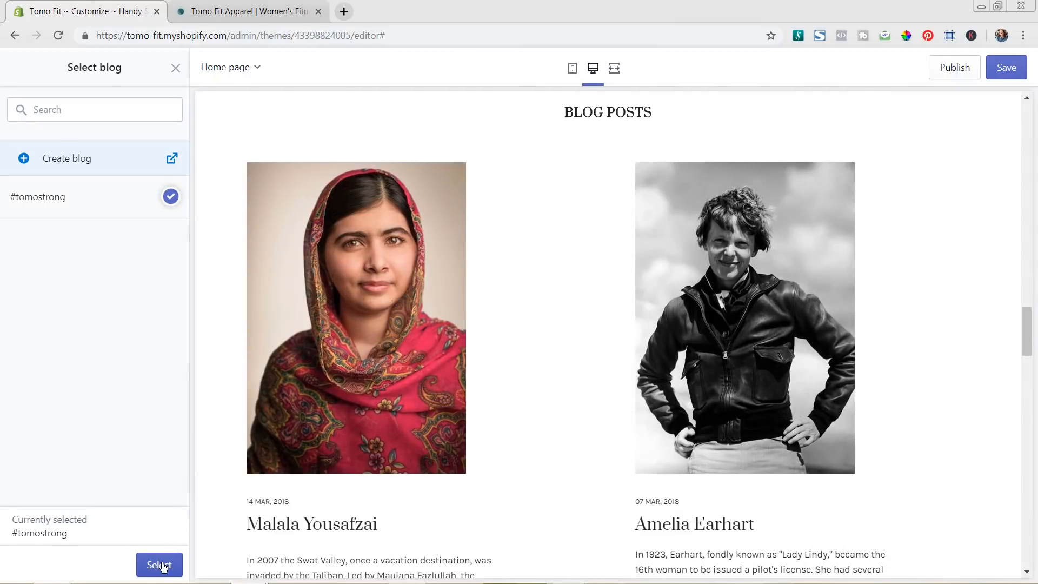
{"action": "left_click", "coordinate": [160, 567]}
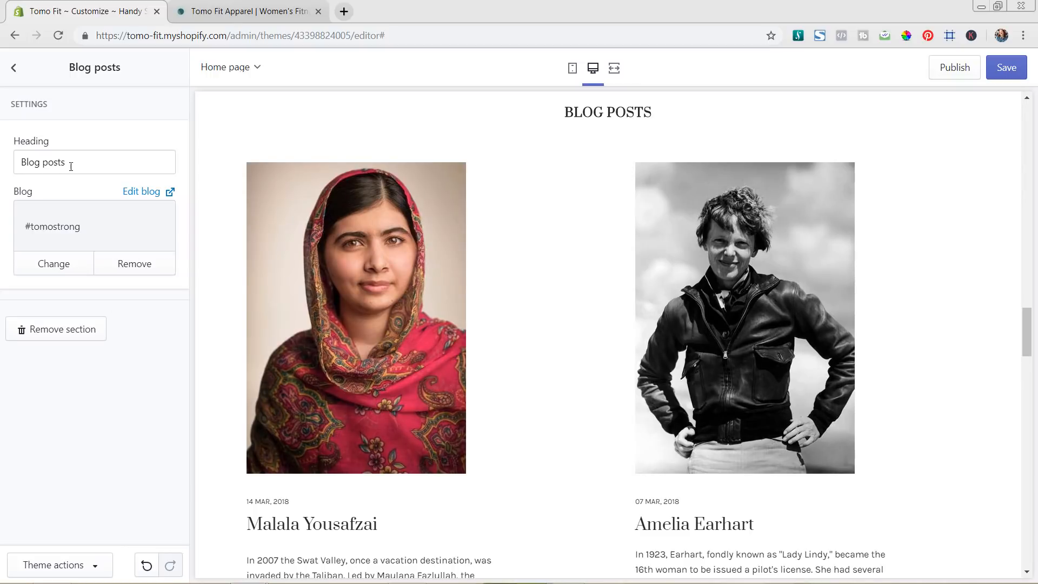
Set the blog section's heading to "What it means to be #TomoStrong" and check its articles in the preview
{"action": "left_click_drag", "start_coordinate": [69, 166], "coordinate": [1, 153]}
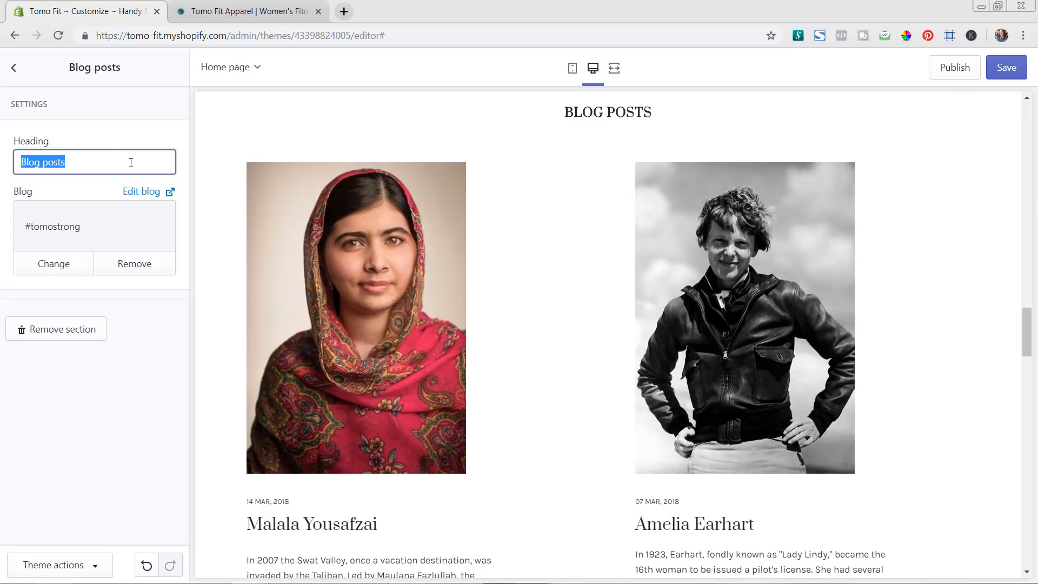
{"action": "type", "text": "What"}
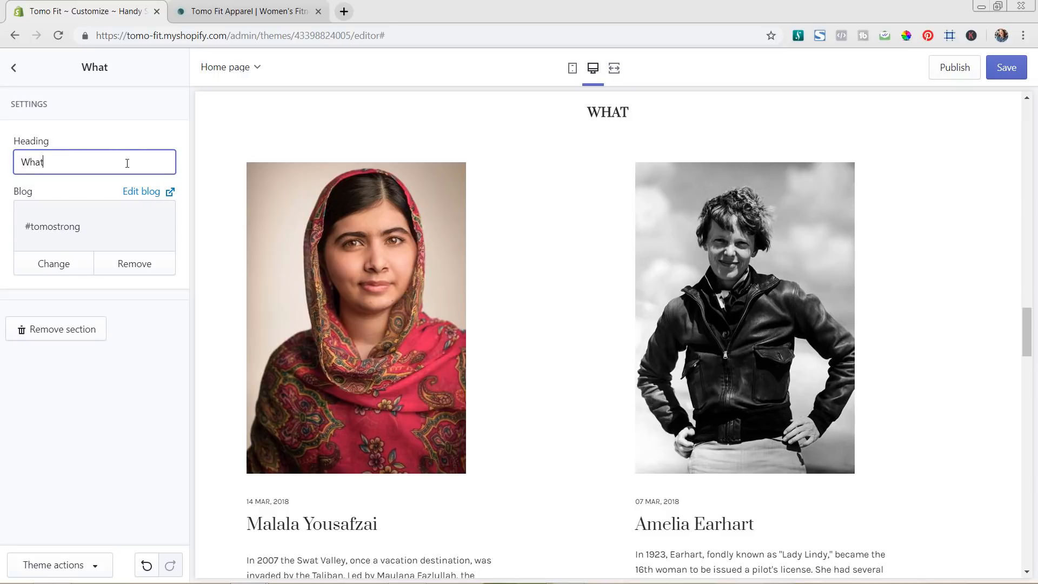
{"action": "type", "text": " it mean"}
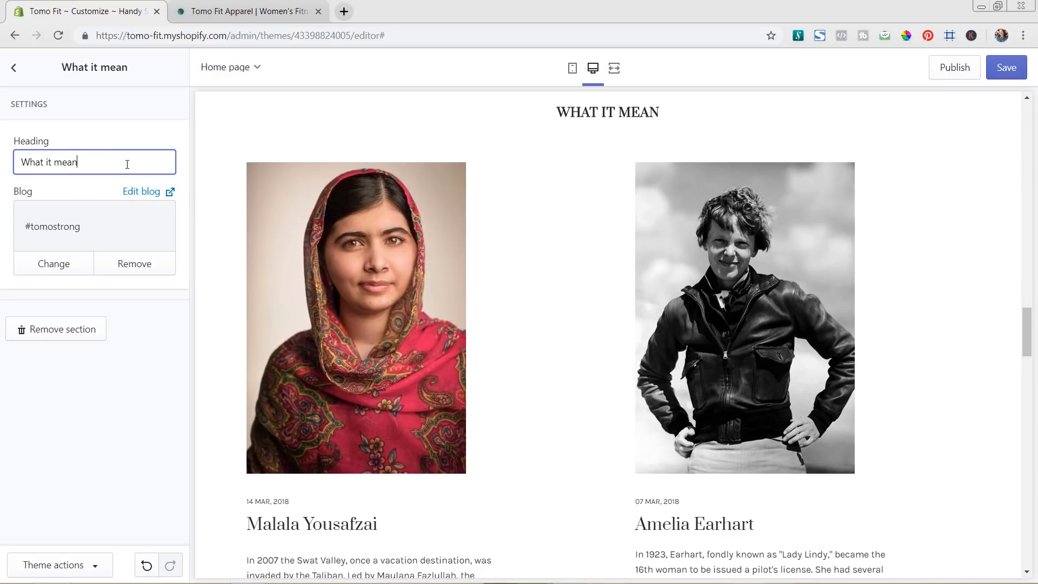
{"action": "type", "text": "s to be Tom"}
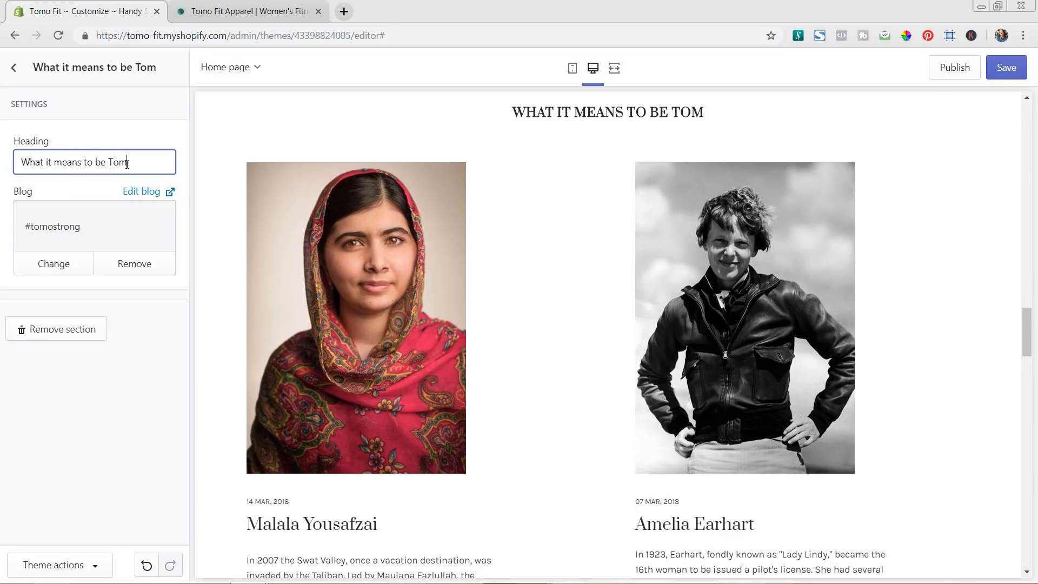
{"action": "type", "text": "o Strong"}
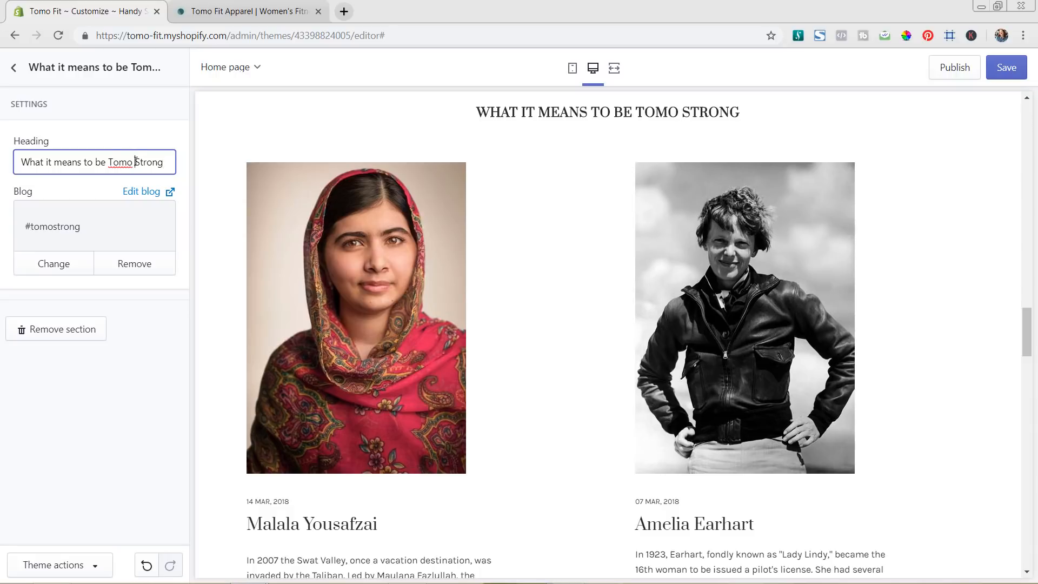
{"action": "key", "text": "BackSpace"}
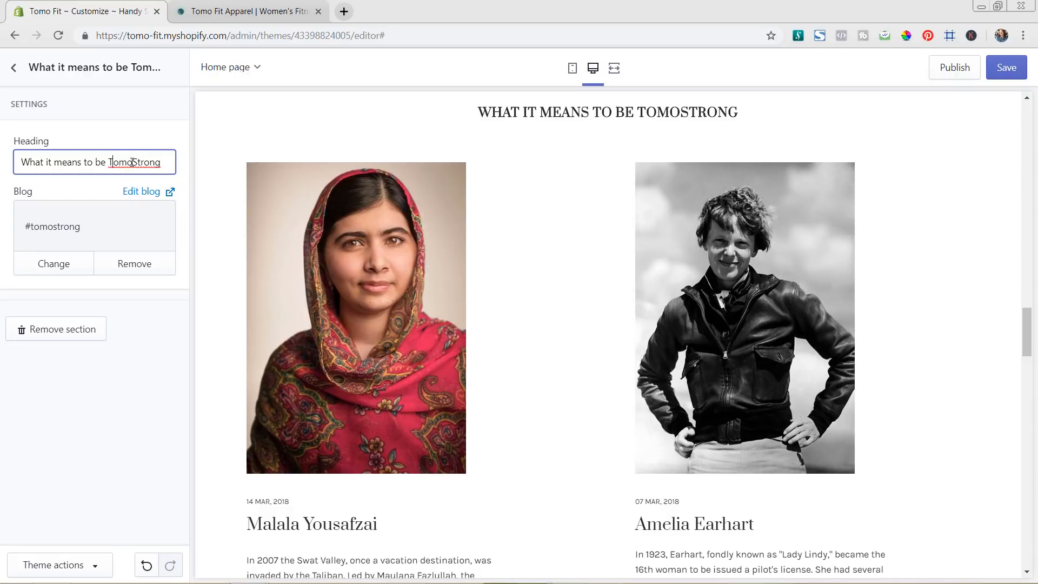
{"action": "type", "text": "#"}
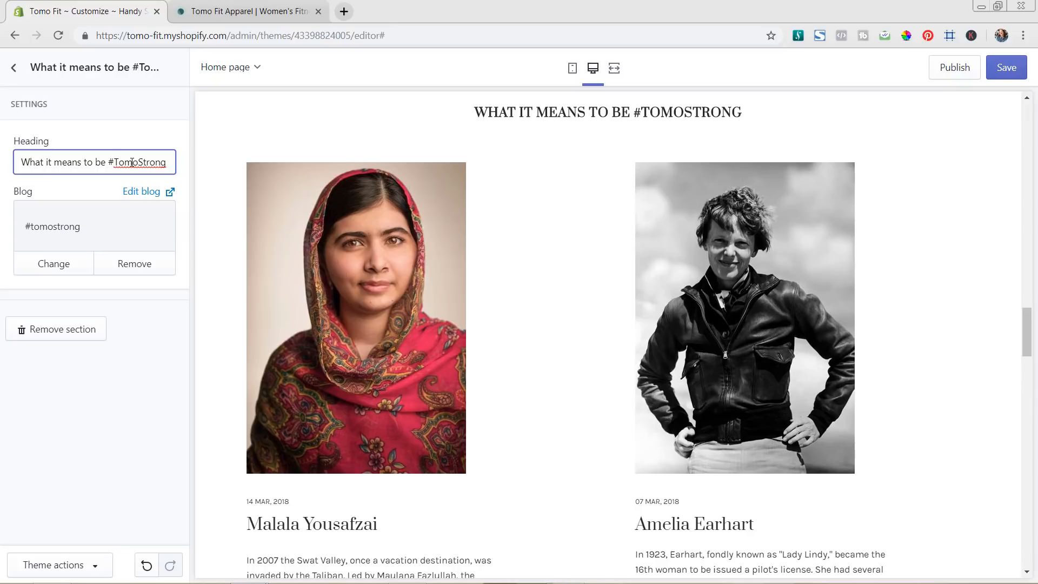
{"action": "left_click", "coordinate": [160, 127]}
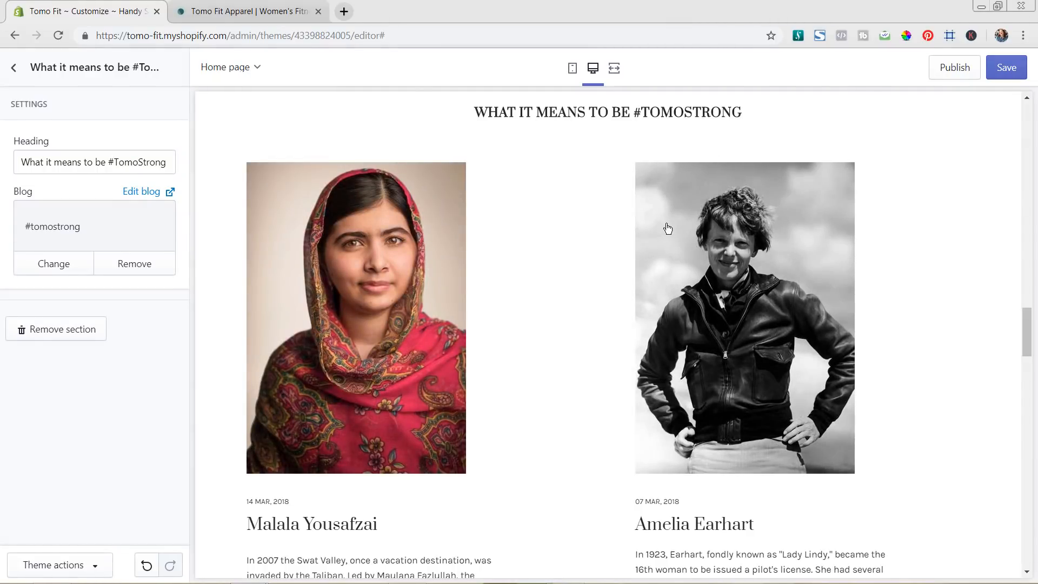
{"action": "scroll", "coordinate": [665, 227], "scroll_direction": "down", "scroll_amount": 3}
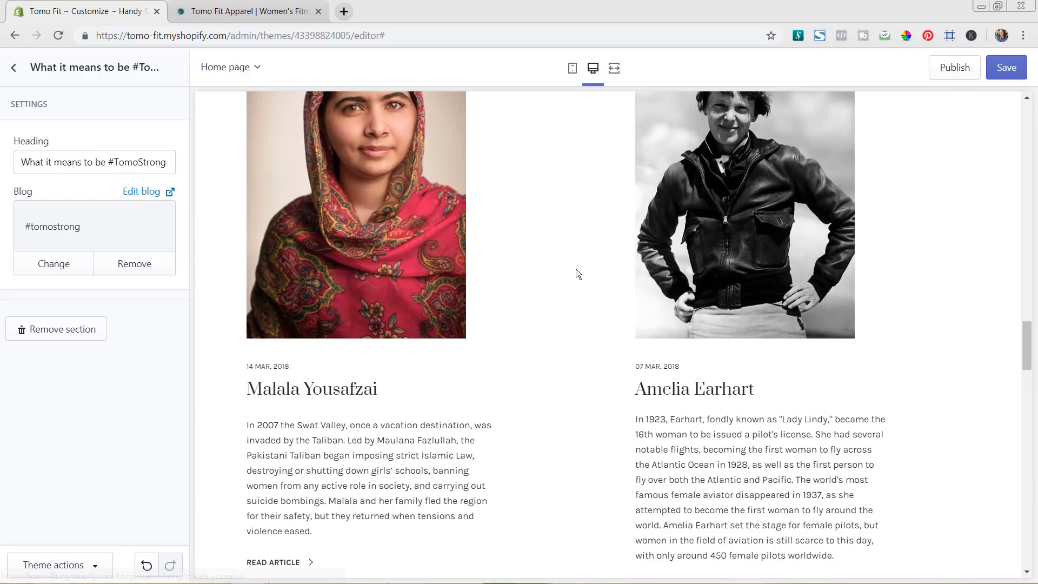
{"action": "scroll", "coordinate": [576, 274], "scroll_direction": "down", "scroll_amount": 3}
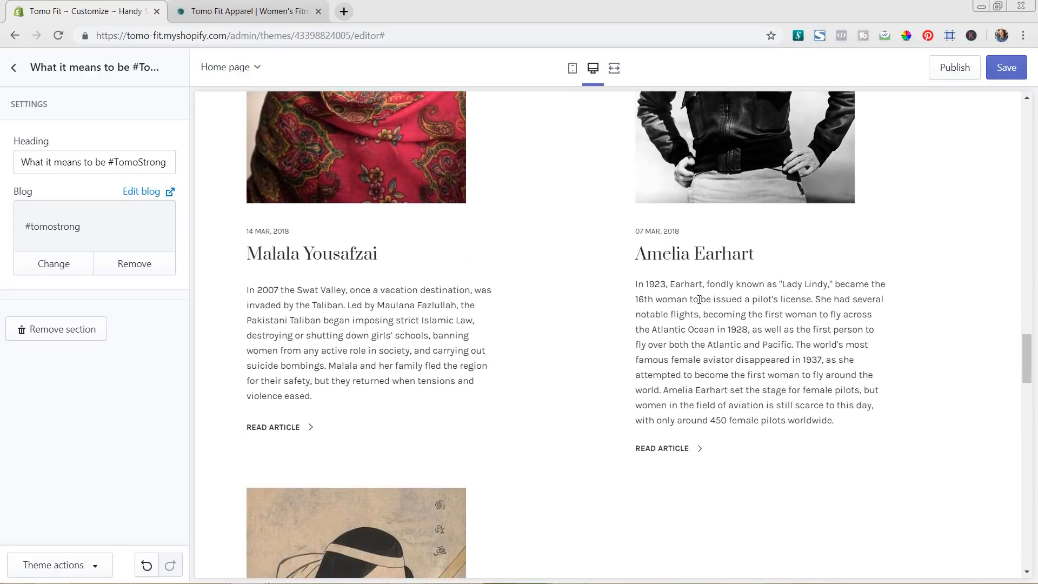
{"action": "left_click", "coordinate": [14, 69]}
Connect the Instagram feed section by pasting the Instagram access token into its settings
{"action": "scroll", "coordinate": [848, 366], "scroll_direction": "down", "scroll_amount": 9}
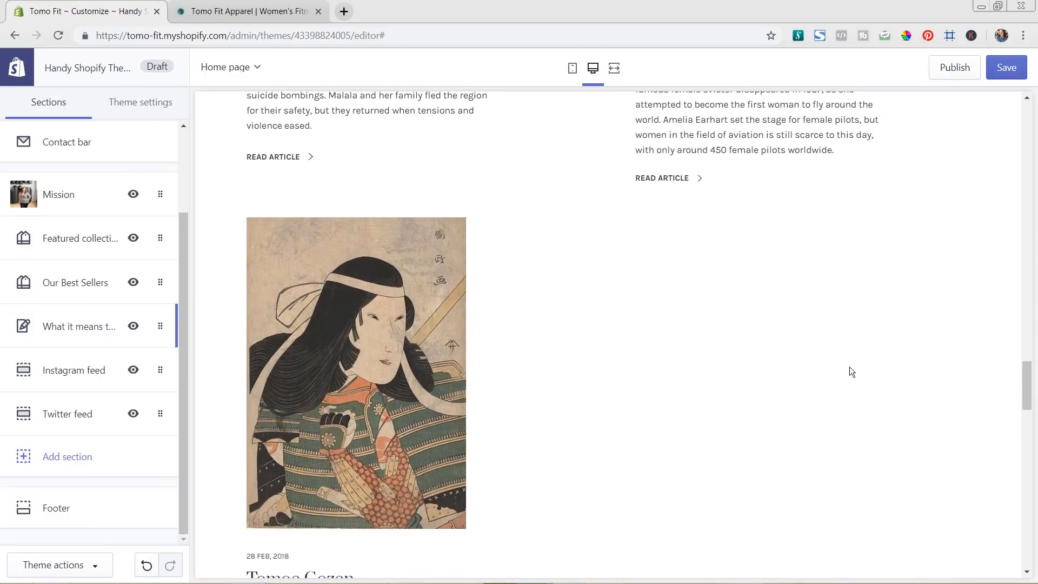
{"action": "scroll", "coordinate": [869, 393], "scroll_direction": "down", "scroll_amount": 5}
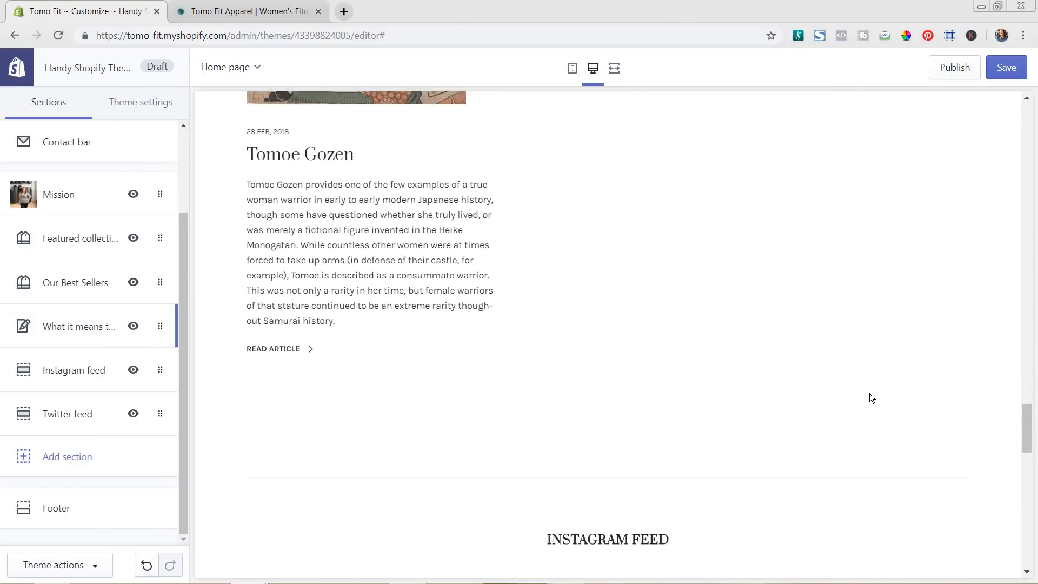
{"action": "scroll", "coordinate": [871, 392], "scroll_direction": "down", "scroll_amount": 6}
{"action": "scroll", "coordinate": [874, 387], "scroll_direction": "up", "scroll_amount": 1}
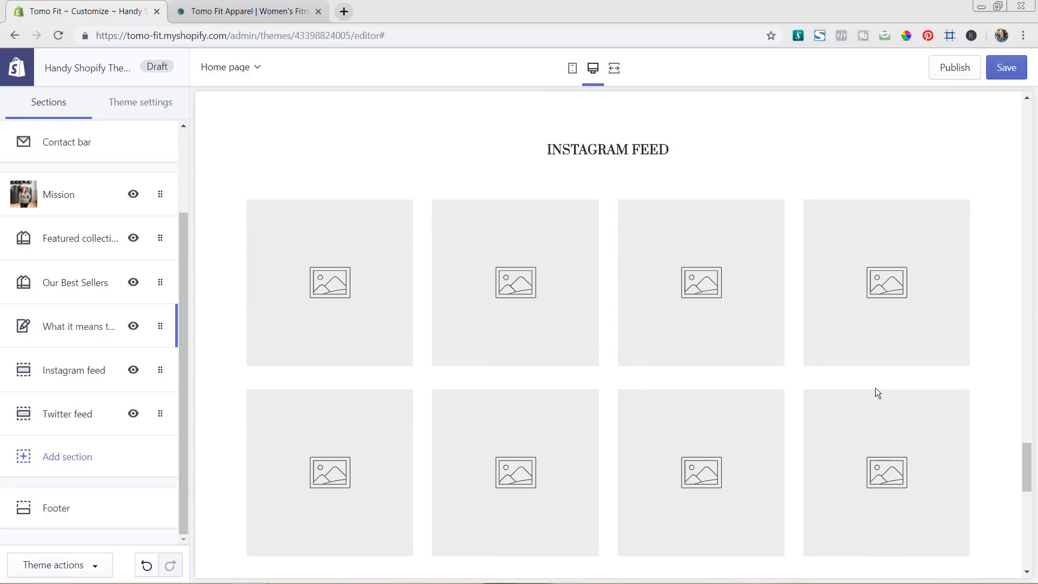
{"action": "left_click", "coordinate": [68, 373]}
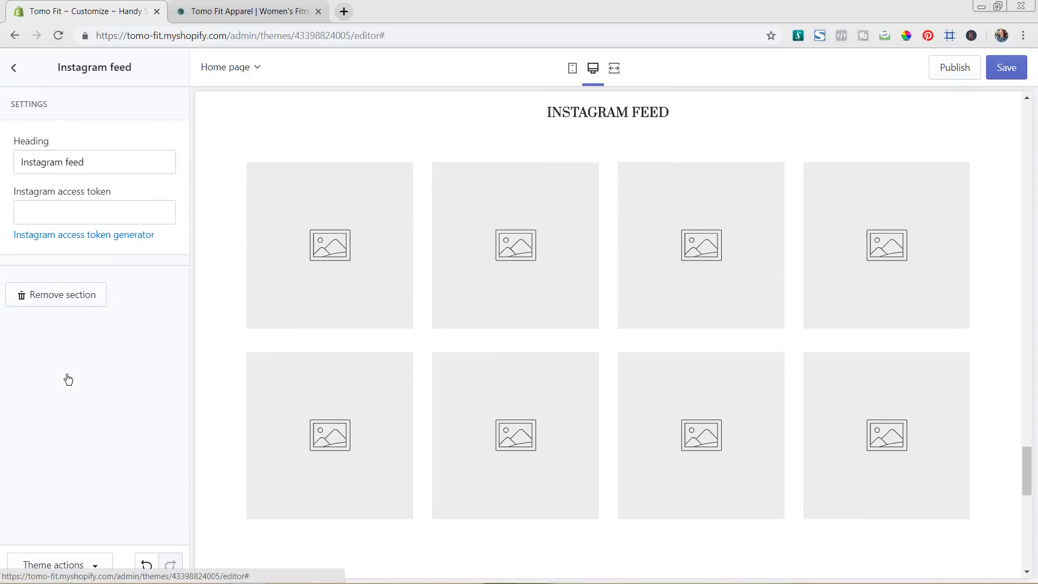
{"action": "left_click", "coordinate": [104, 211]}
{"action": "key", "text": "ctrl+v"}
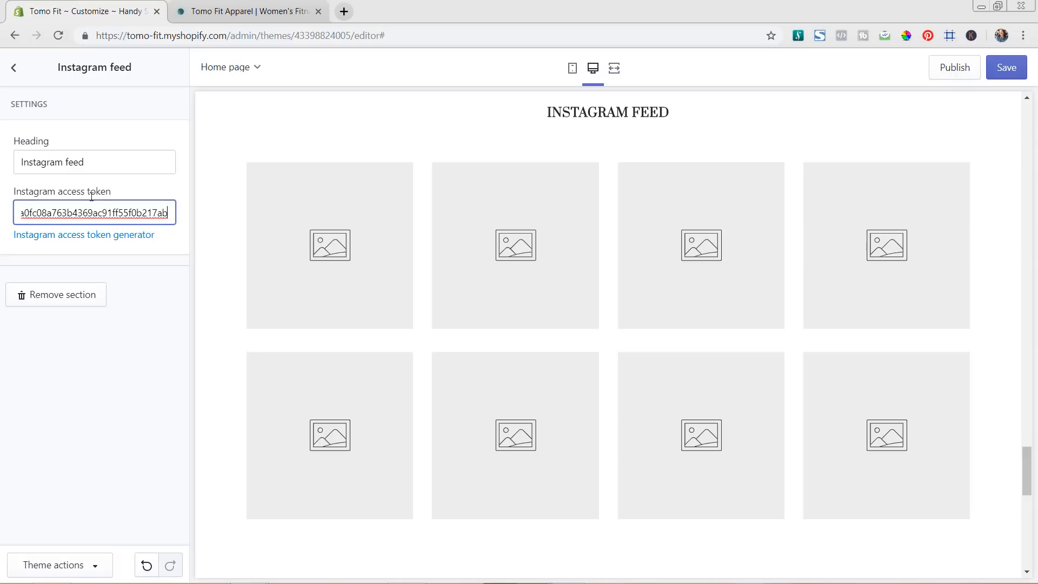
{"action": "left_click", "coordinate": [19, 73]}
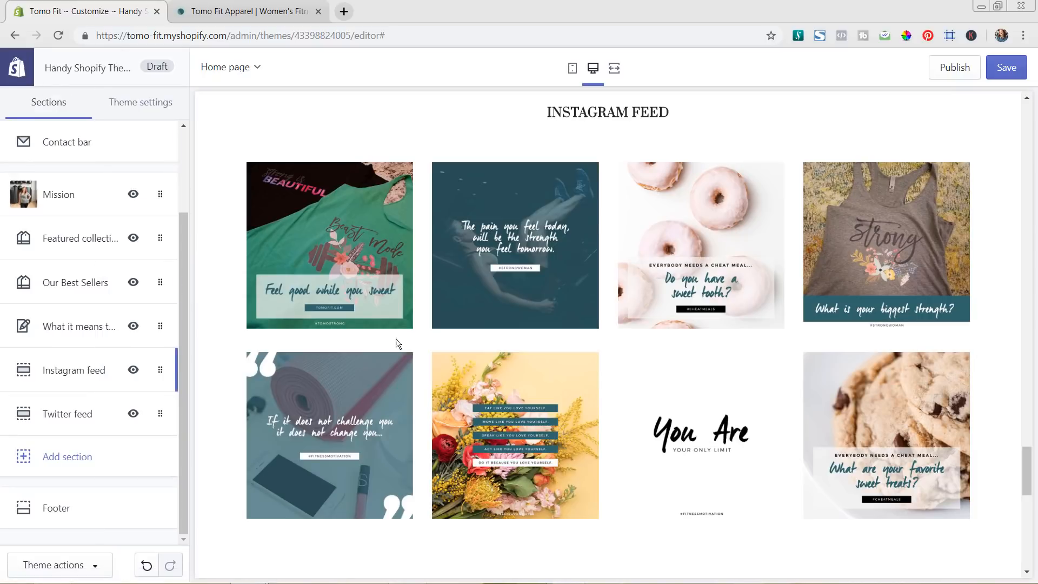
Try hiding and showing the Twitter feed section, and remove it from the home page
{"action": "scroll", "coordinate": [378, 342], "scroll_direction": "down", "scroll_amount": 1}
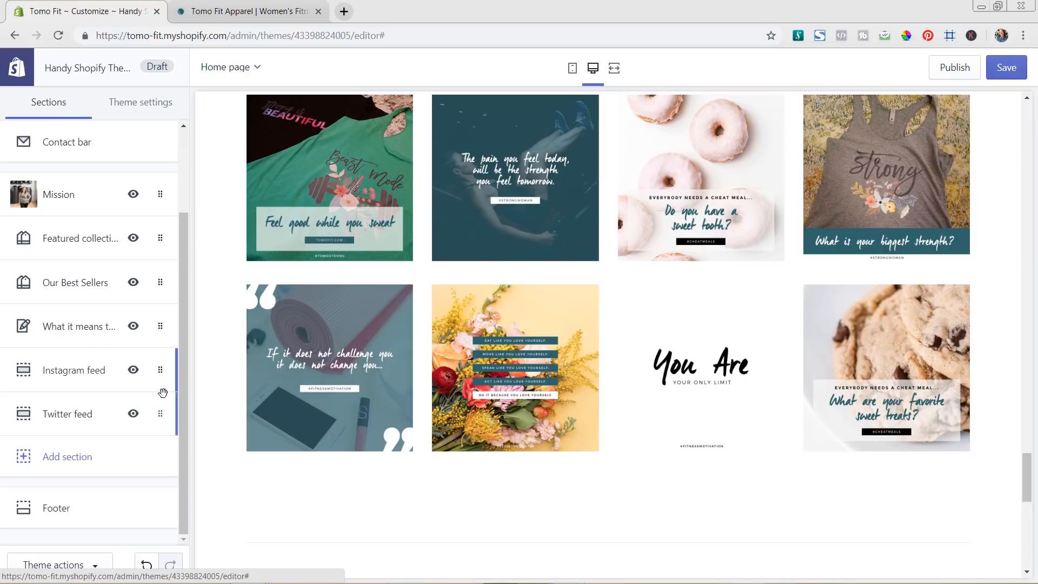
{"action": "scroll", "coordinate": [335, 371], "scroll_direction": "down", "scroll_amount": 6}
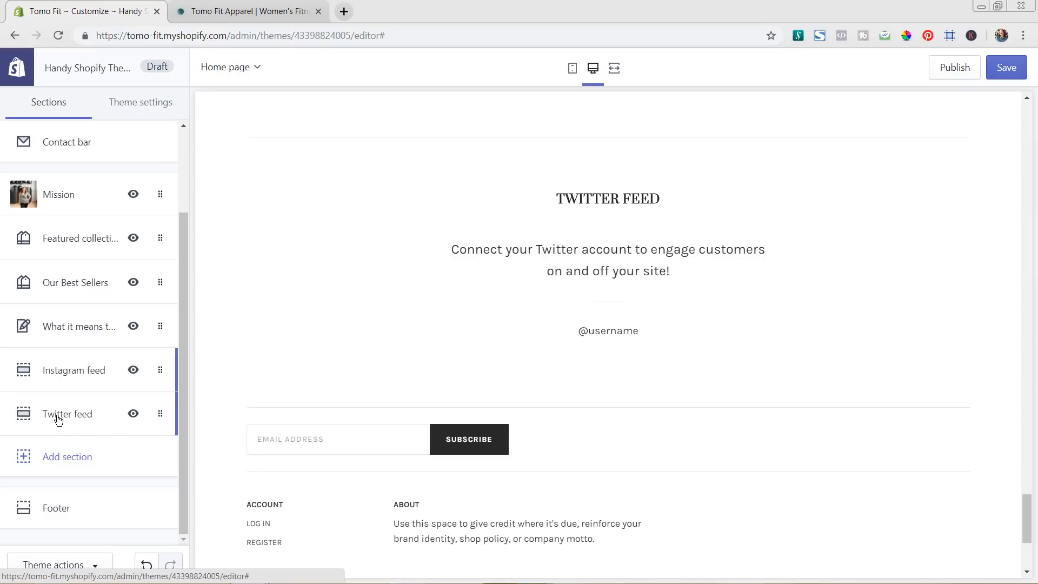
{"action": "left_click", "coordinate": [133, 416]}
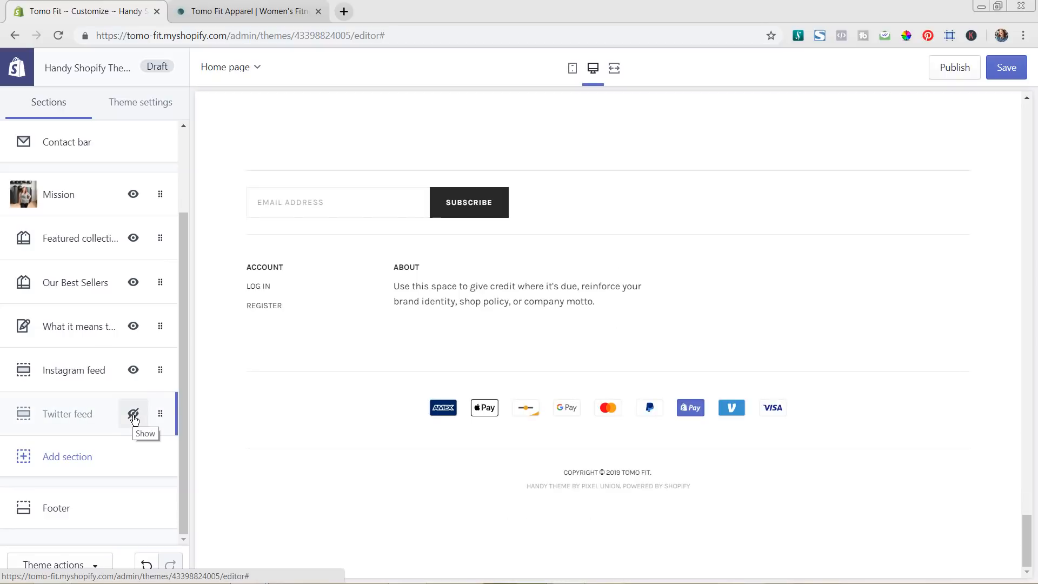
{"action": "left_click", "coordinate": [134, 416]}
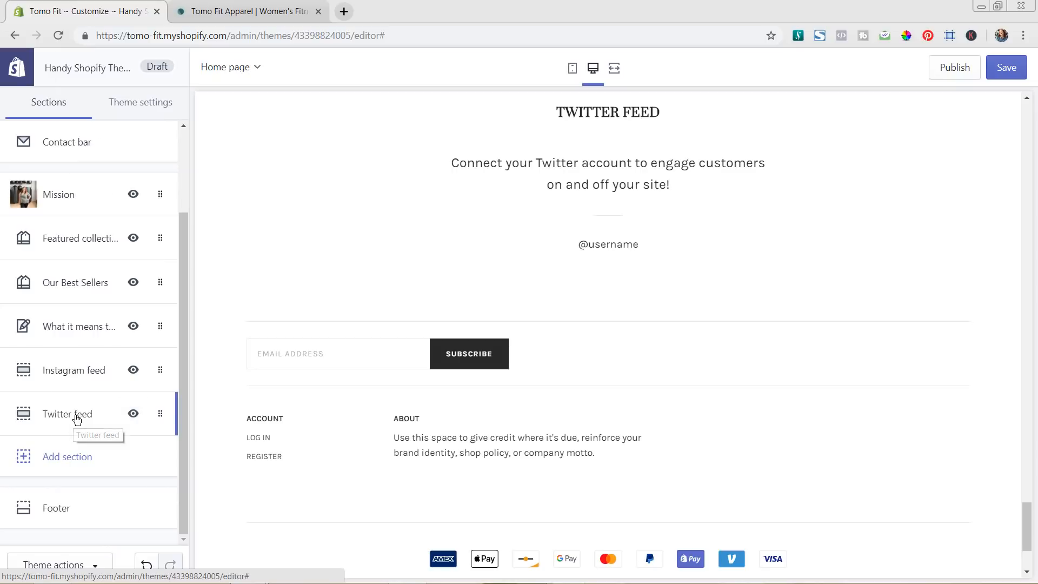
{"action": "left_click", "coordinate": [76, 419]}
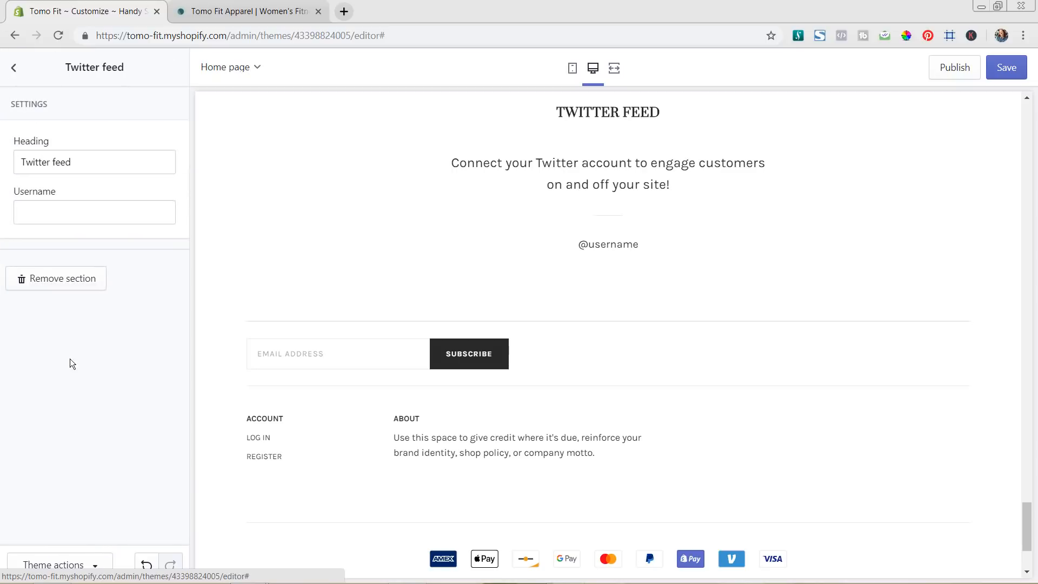
{"action": "left_click", "coordinate": [68, 278]}
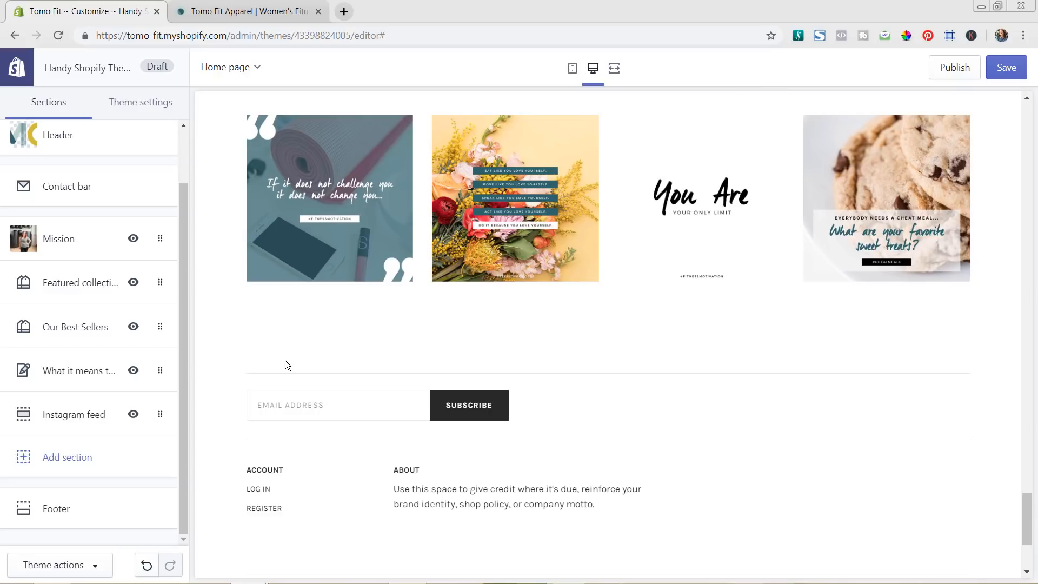
Add an Image with text overlay section and move it between Our Best Sellers and the blog section
{"action": "scroll", "coordinate": [339, 359], "scroll_direction": "up", "scroll_amount": 1}
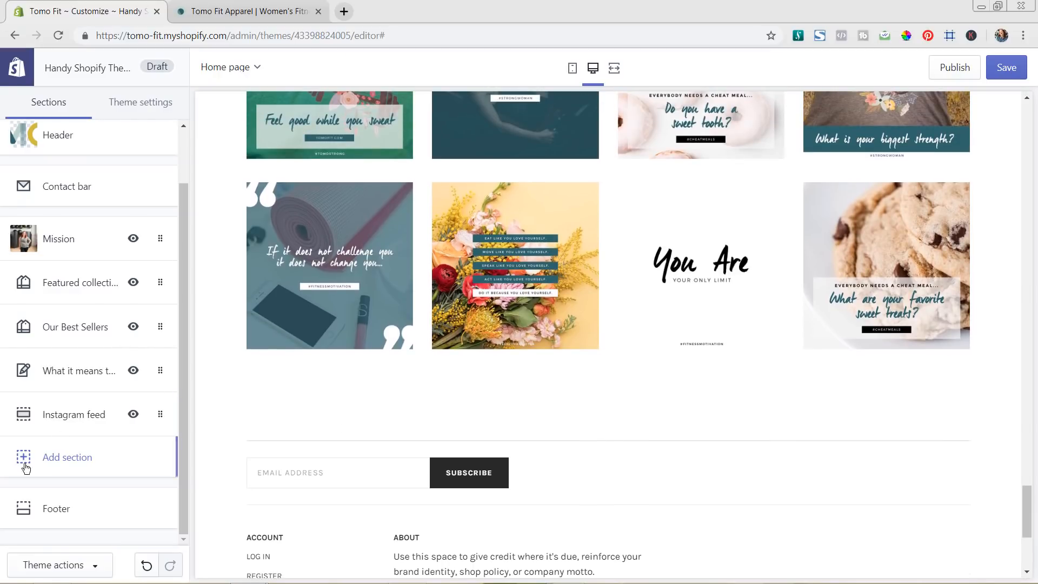
{"action": "left_click", "coordinate": [77, 462]}
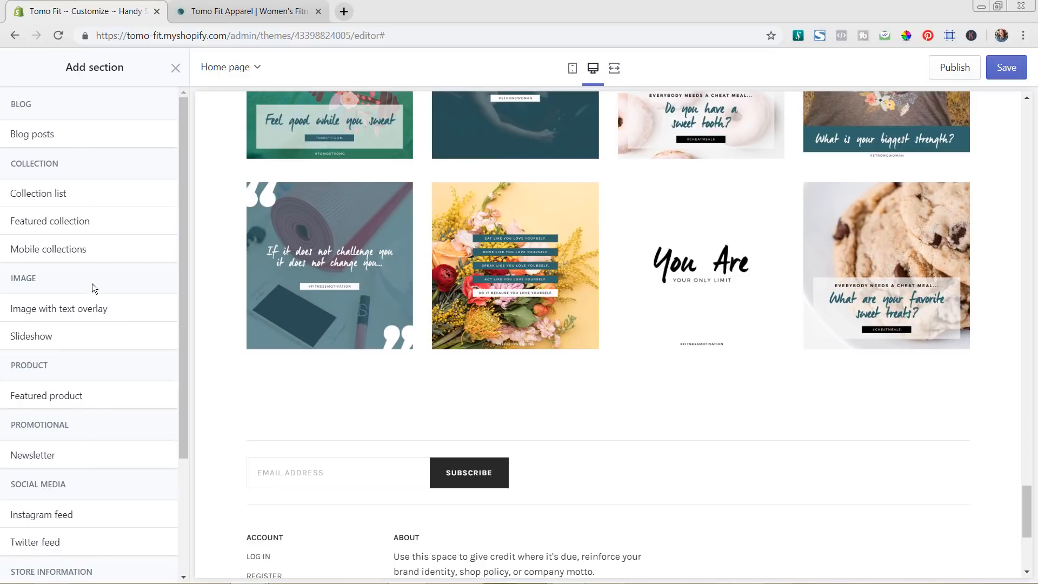
{"action": "left_click", "coordinate": [121, 314]}
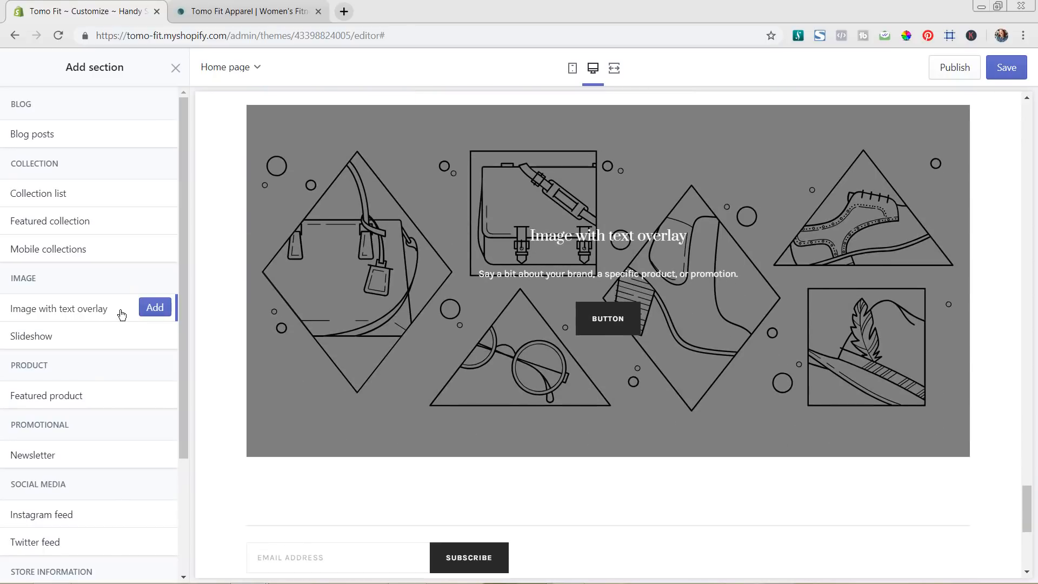
{"action": "scroll", "coordinate": [416, 355], "scroll_direction": "up", "scroll_amount": 1}
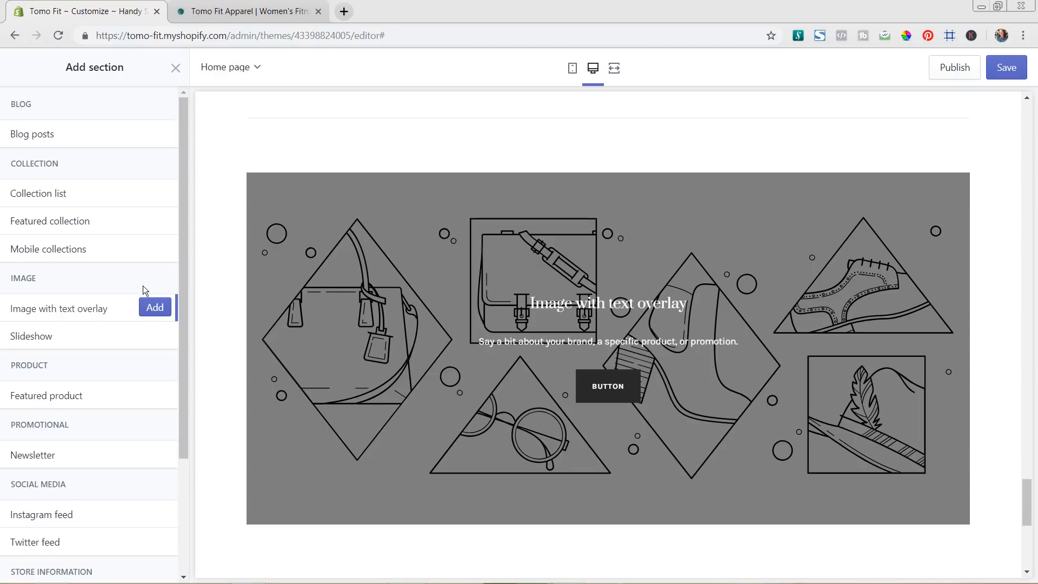
{"action": "left_click", "coordinate": [154, 312]}
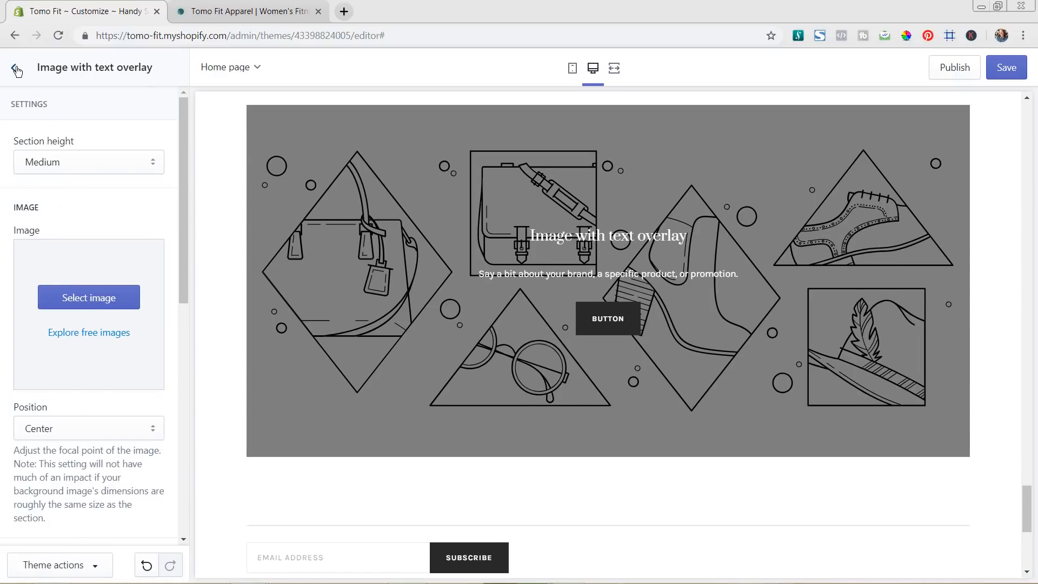
{"action": "left_click", "coordinate": [17, 69]}
{"action": "left_click_drag", "start_coordinate": [102, 365], "coordinate": [102, 336]}
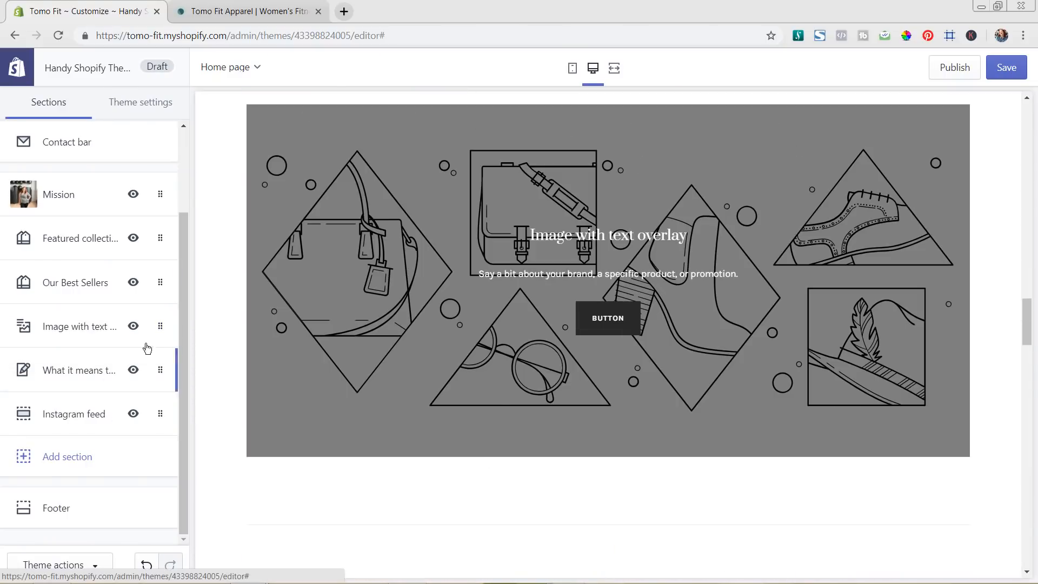
Remove the Image with text overlay section and check the rest of the home page preview down to the footer
{"action": "left_click", "coordinate": [162, 328]}
{"action": "scroll", "coordinate": [96, 359], "scroll_direction": "down", "scroll_amount": 10}
{"action": "left_click", "coordinate": [51, 522]}
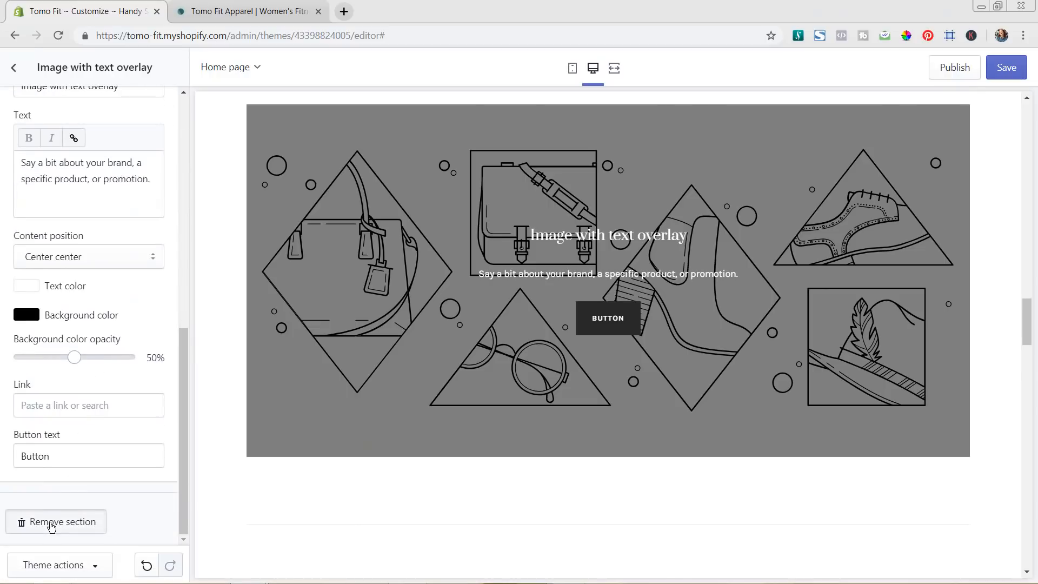
{"action": "scroll", "coordinate": [579, 414], "scroll_direction": "down", "scroll_amount": 14}
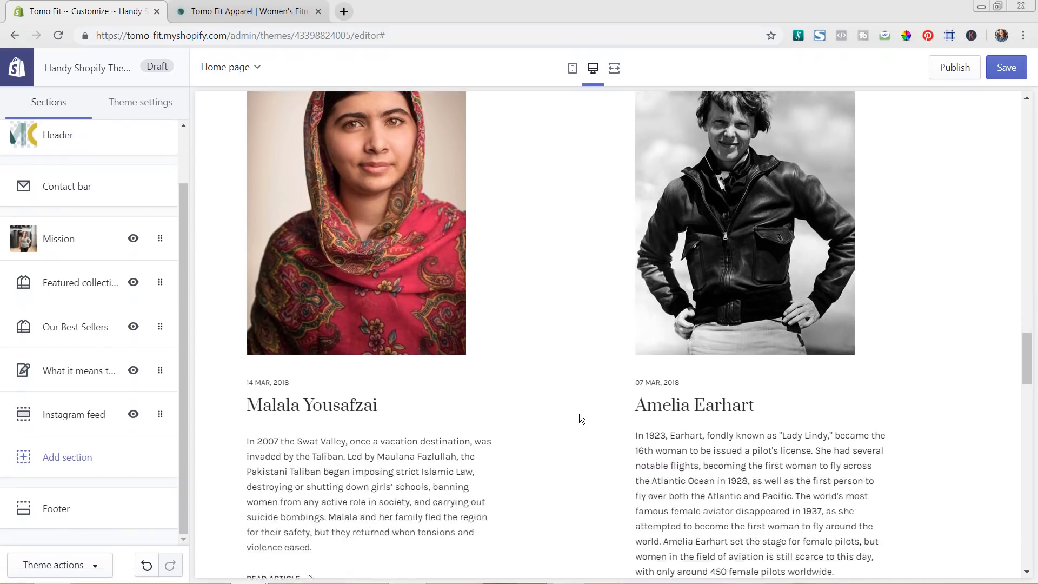
{"action": "scroll", "coordinate": [577, 414], "scroll_direction": "down", "scroll_amount": 8}
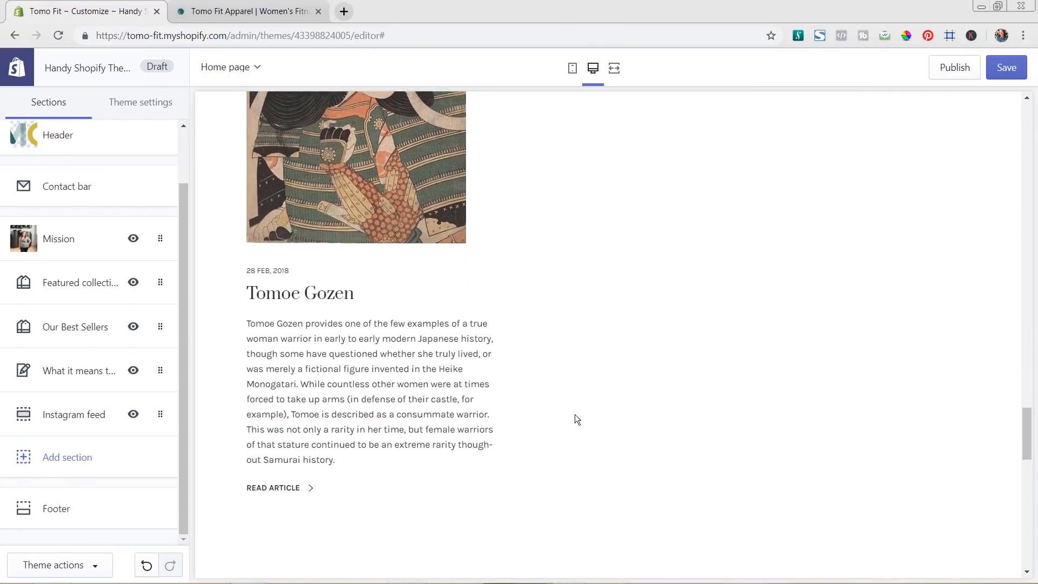
{"action": "scroll", "coordinate": [576, 417], "scroll_direction": "down", "scroll_amount": 10}
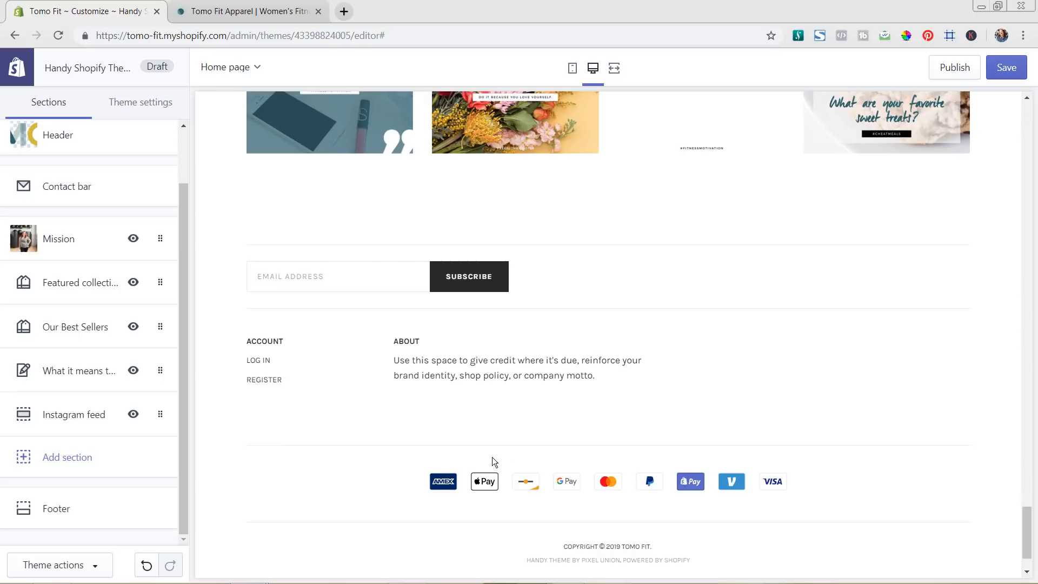
Add a Menu content block to the theme's Footer section and assign the Footer menu to it
{"action": "left_click", "coordinate": [107, 515]}
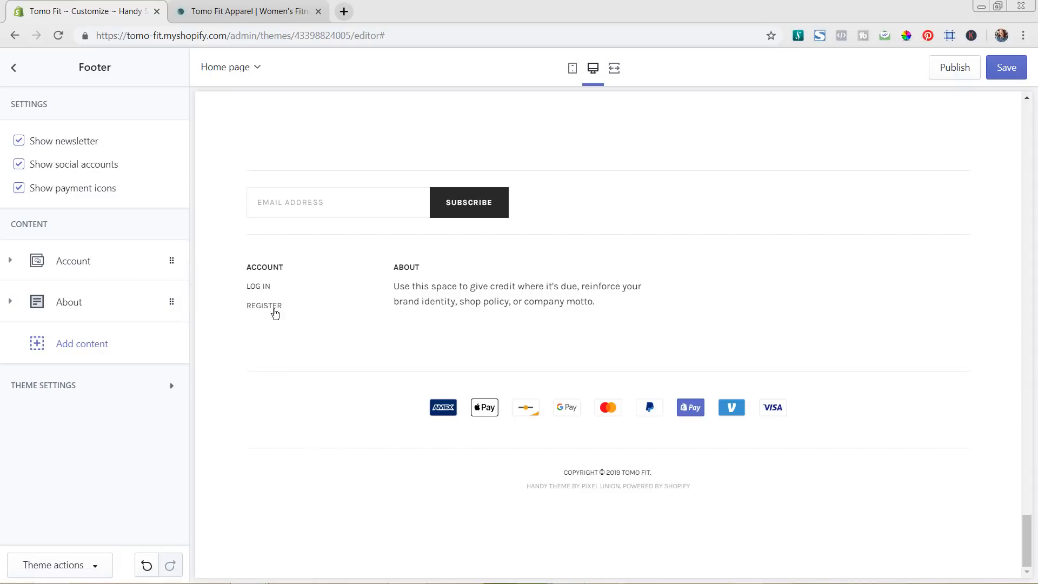
{"action": "left_click", "coordinate": [97, 266]}
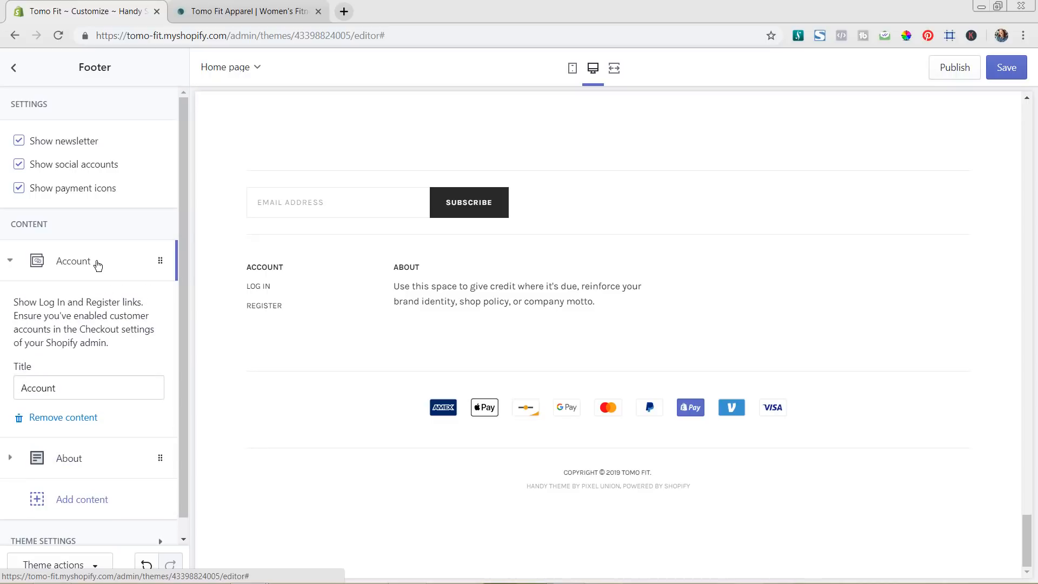
{"action": "scroll", "coordinate": [98, 266], "scroll_direction": "down", "scroll_amount": 1}
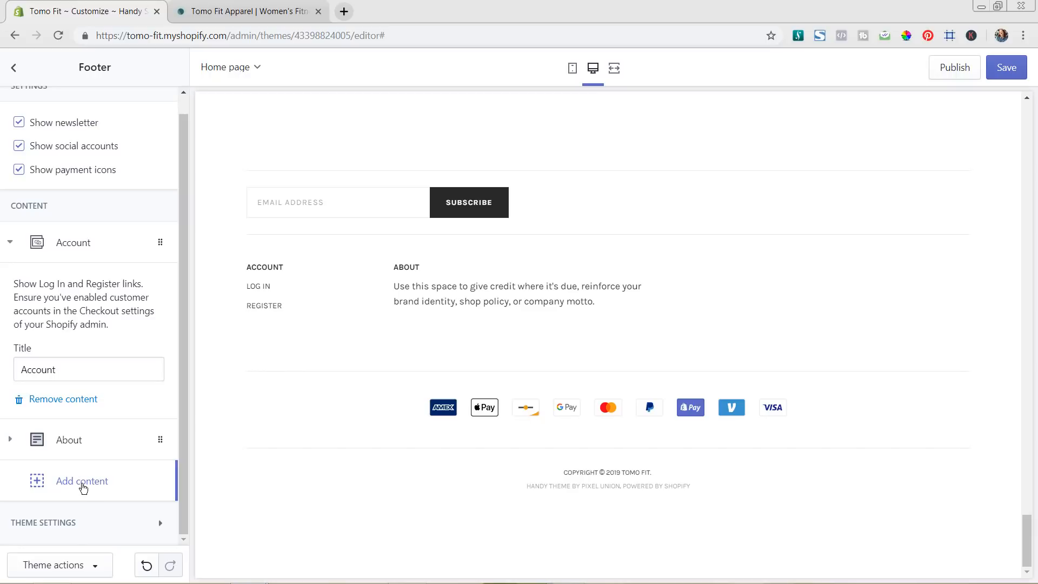
{"action": "left_click", "coordinate": [83, 488]}
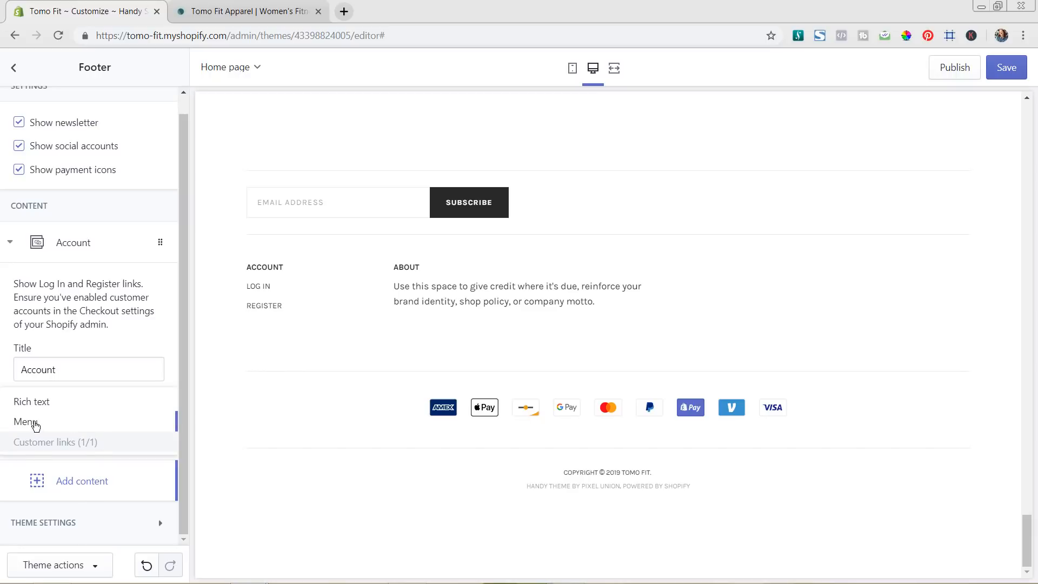
{"action": "left_click", "coordinate": [35, 425]}
{"action": "scroll", "coordinate": [100, 370], "scroll_direction": "down", "scroll_amount": 1}
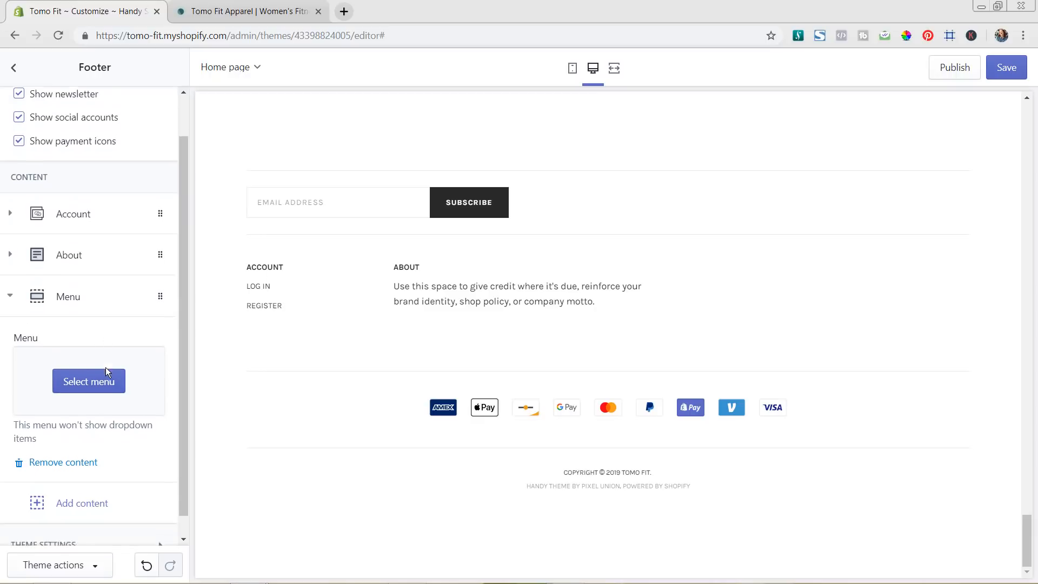
{"action": "left_click", "coordinate": [104, 362]}
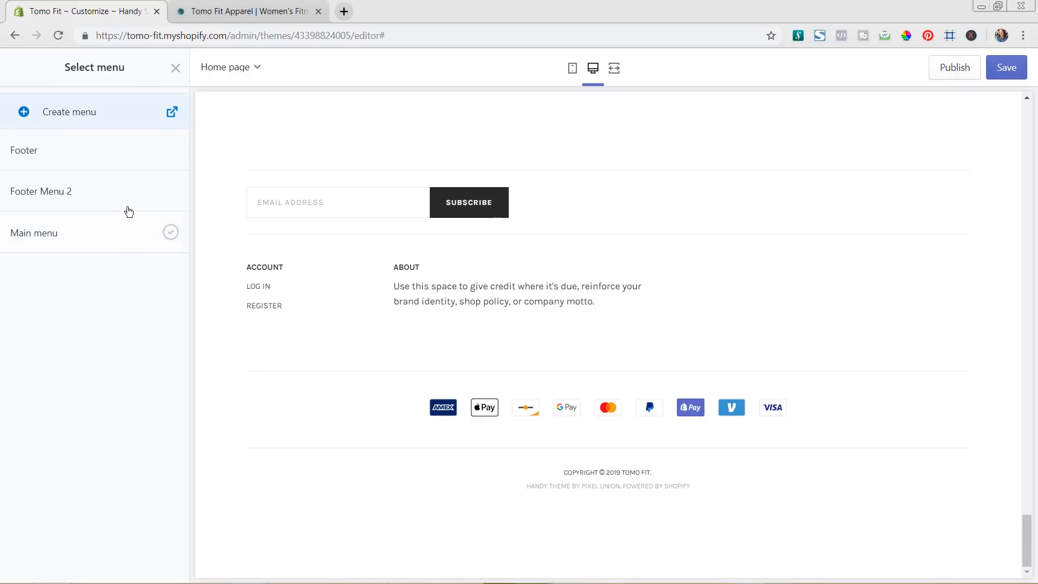
{"action": "left_click", "coordinate": [123, 157]}
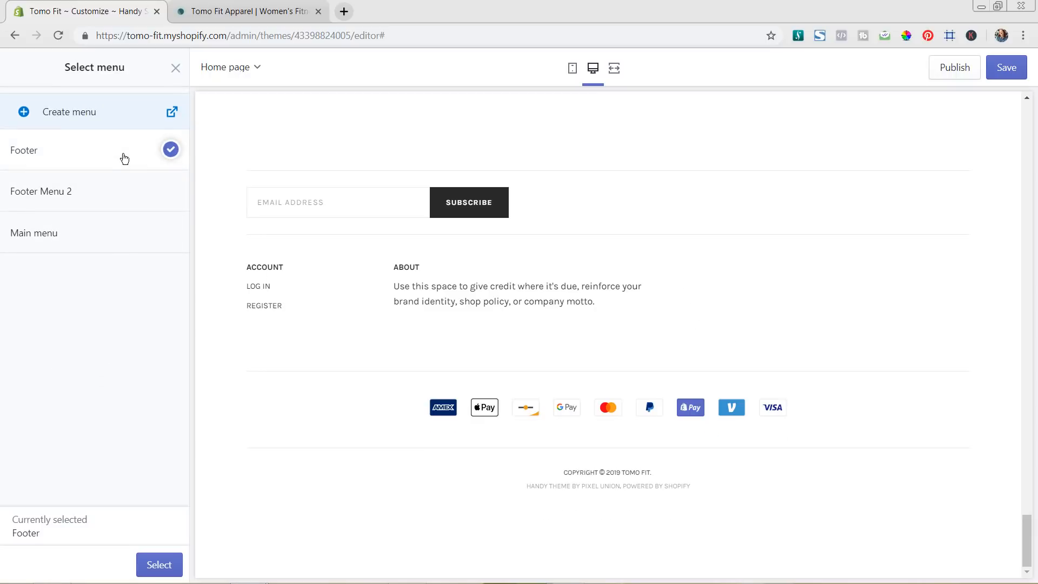
{"action": "left_click", "coordinate": [155, 568]}
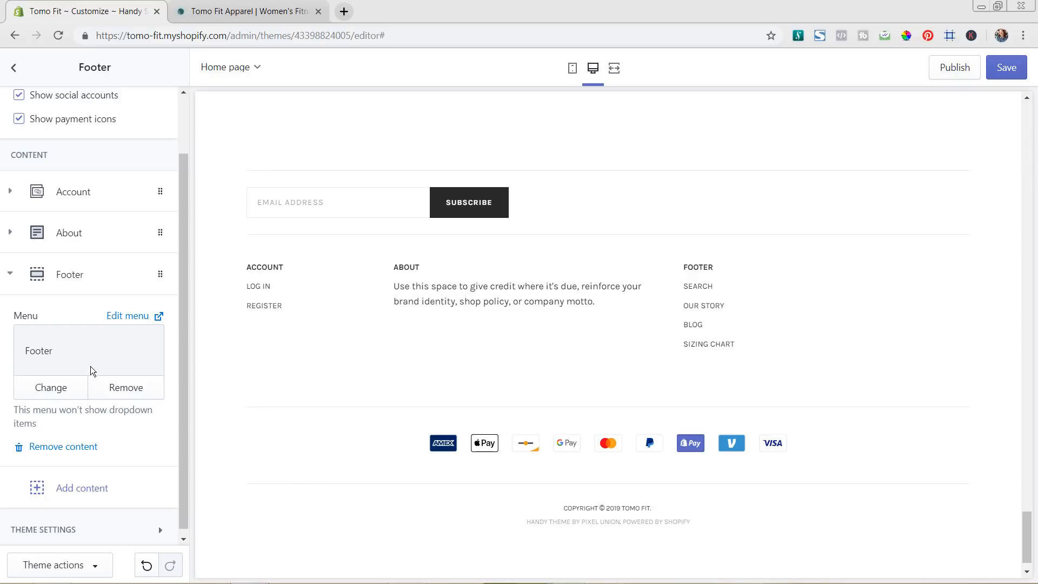
Add another Menu content block to the footer and assign Footer Menu 2 to it
{"action": "scroll", "coordinate": [96, 368], "scroll_direction": "down", "scroll_amount": 1}
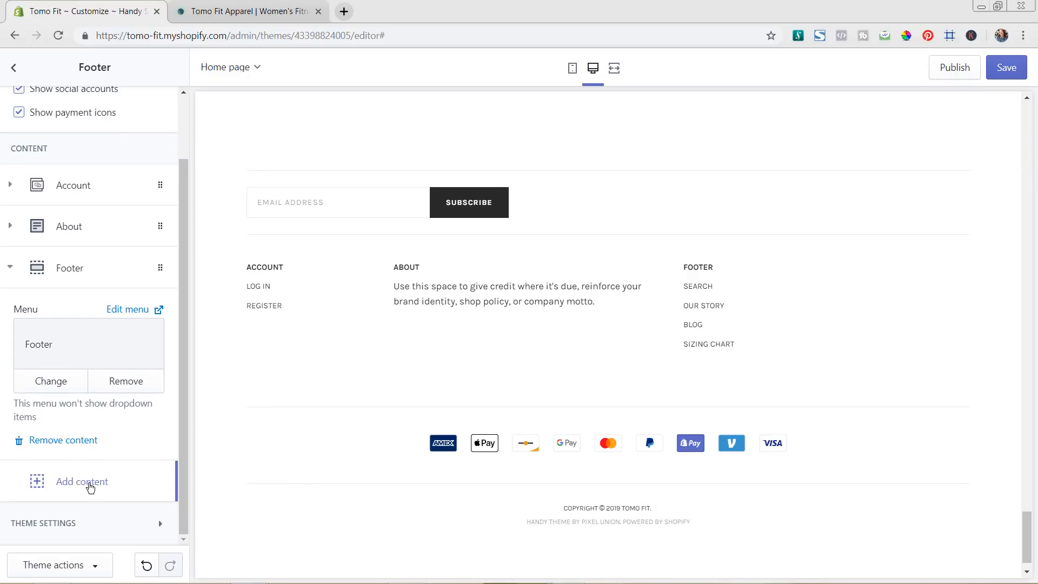
{"action": "left_click", "coordinate": [94, 486]}
{"action": "left_click", "coordinate": [42, 423]}
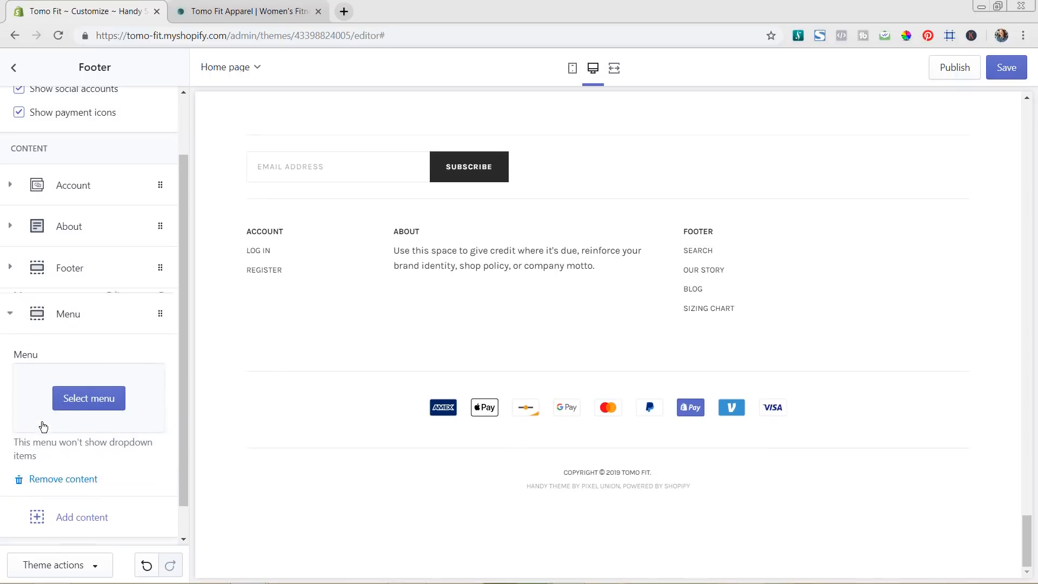
{"action": "left_click", "coordinate": [70, 397]}
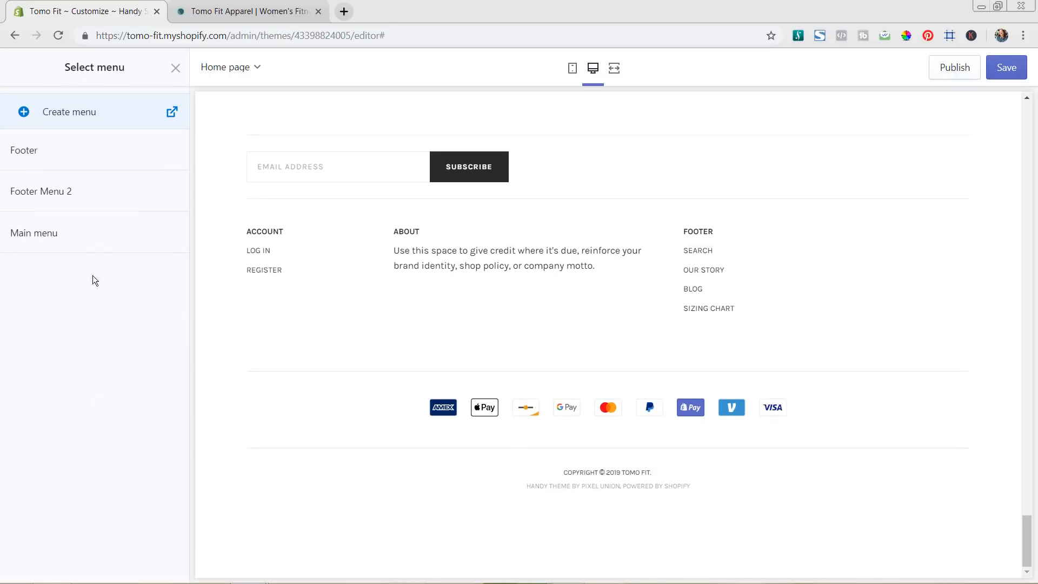
{"action": "left_click", "coordinate": [81, 194]}
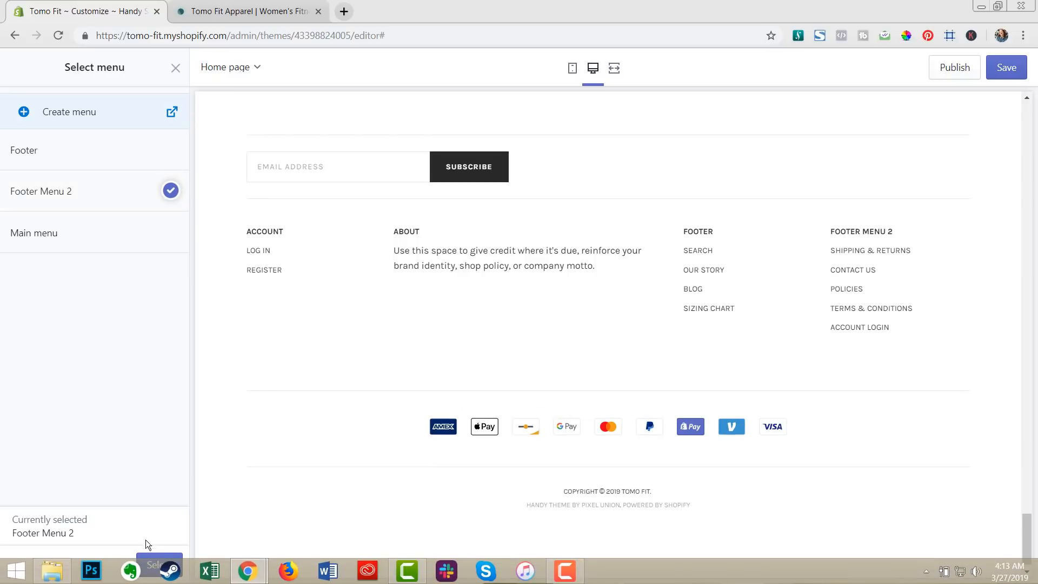
{"action": "left_click", "coordinate": [159, 563]}
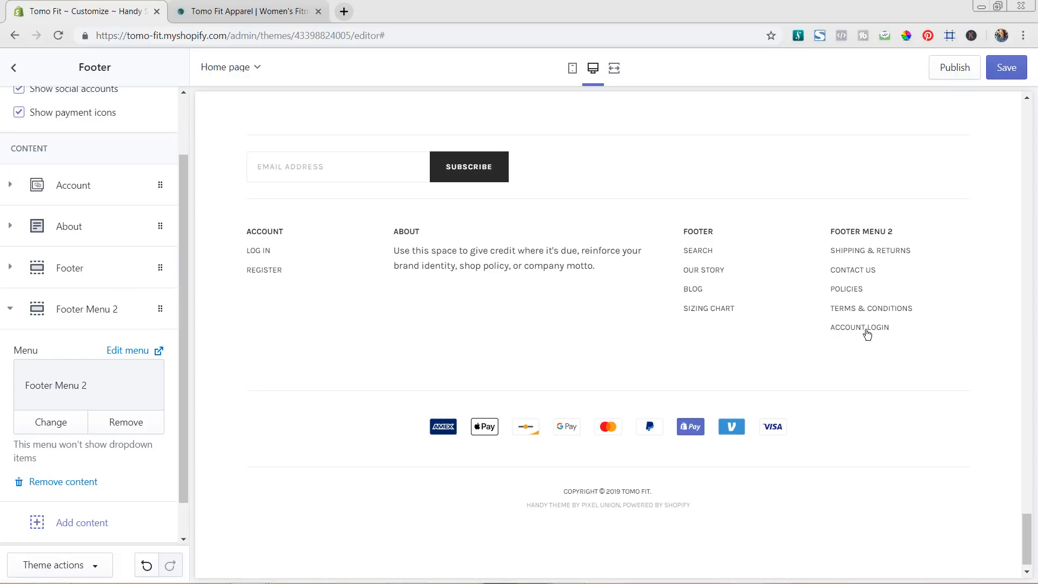
Remove the Account content block from the footer and move the About block below Footer Menu 2
{"action": "left_click", "coordinate": [113, 189]}
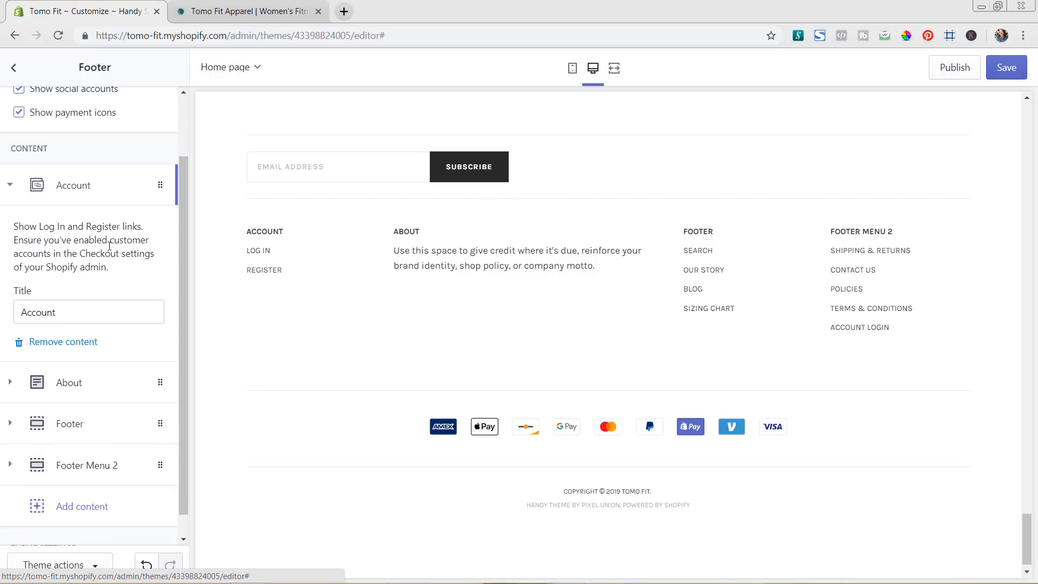
{"action": "left_click", "coordinate": [74, 343]}
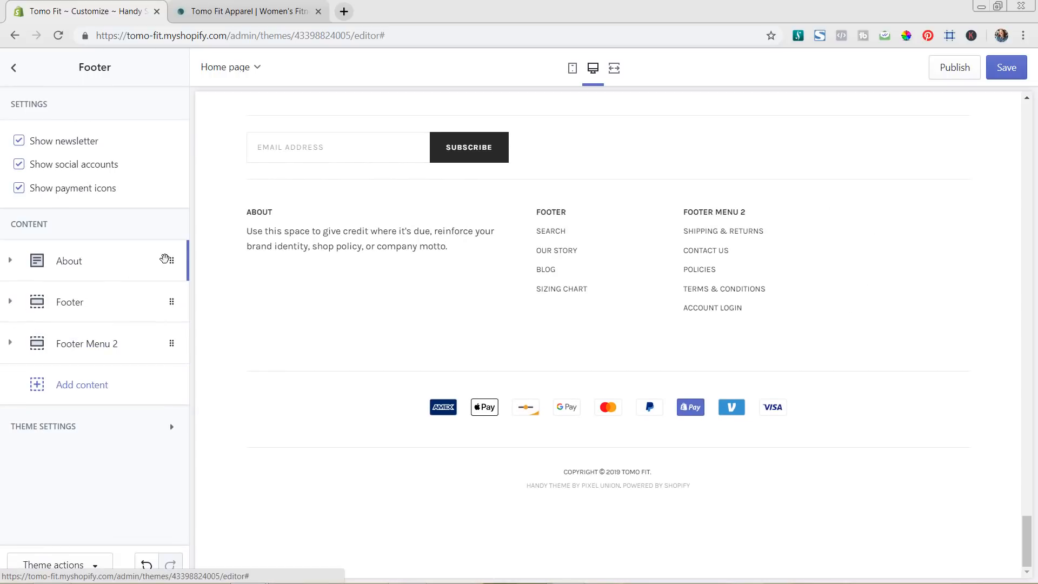
{"action": "left_click_drag", "start_coordinate": [170, 261], "coordinate": [155, 350]}
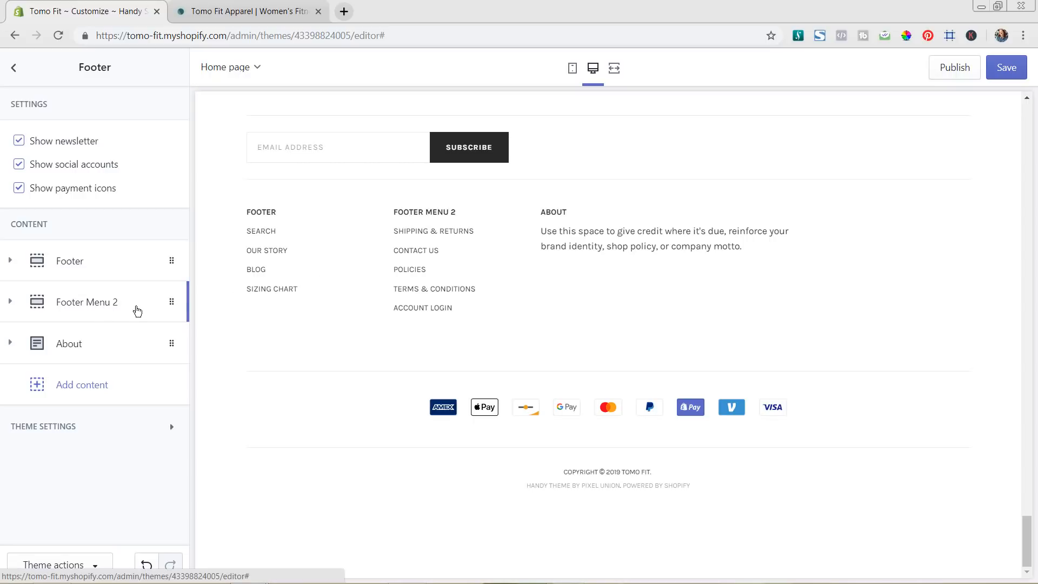
Open Footer Menu 2 for editing from its footer block, change its title to "Our Policies" and save the menu
{"action": "left_click", "coordinate": [137, 311]}
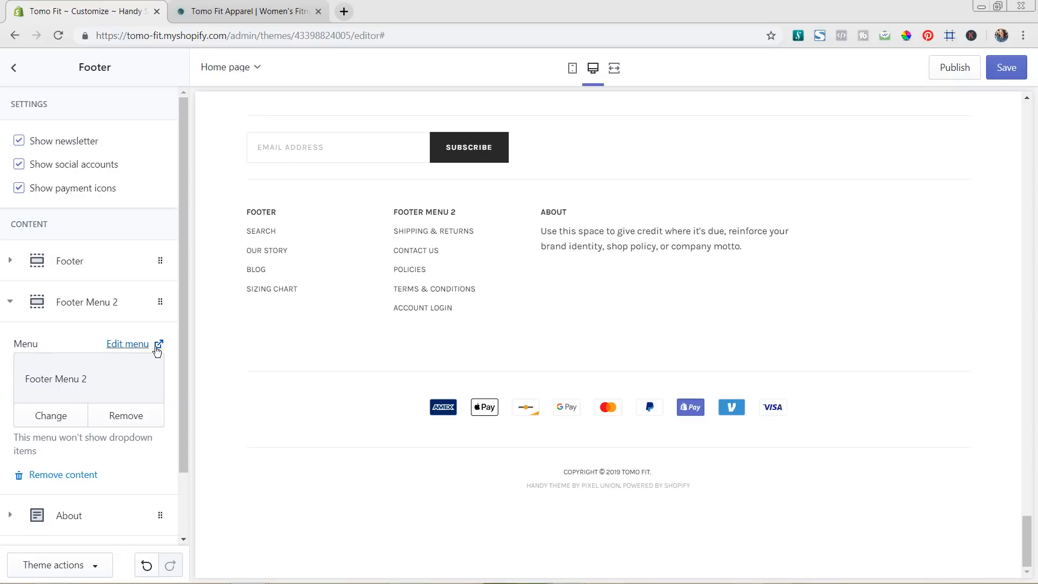
{"action": "left_click", "coordinate": [129, 350]}
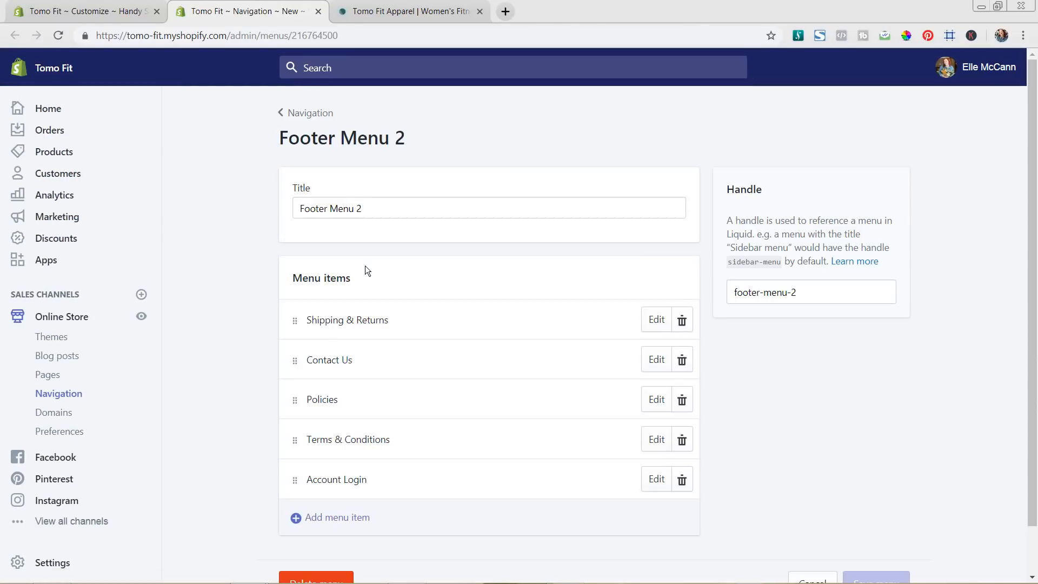
{"action": "left_click_drag", "start_coordinate": [388, 206], "coordinate": [256, 205]}
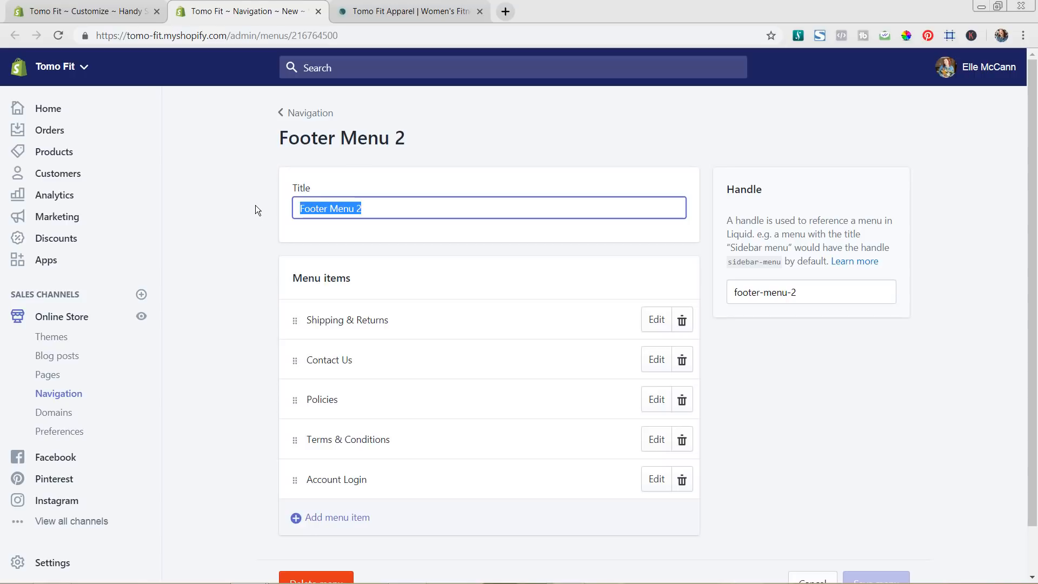
{"action": "type", "text": "Our"}
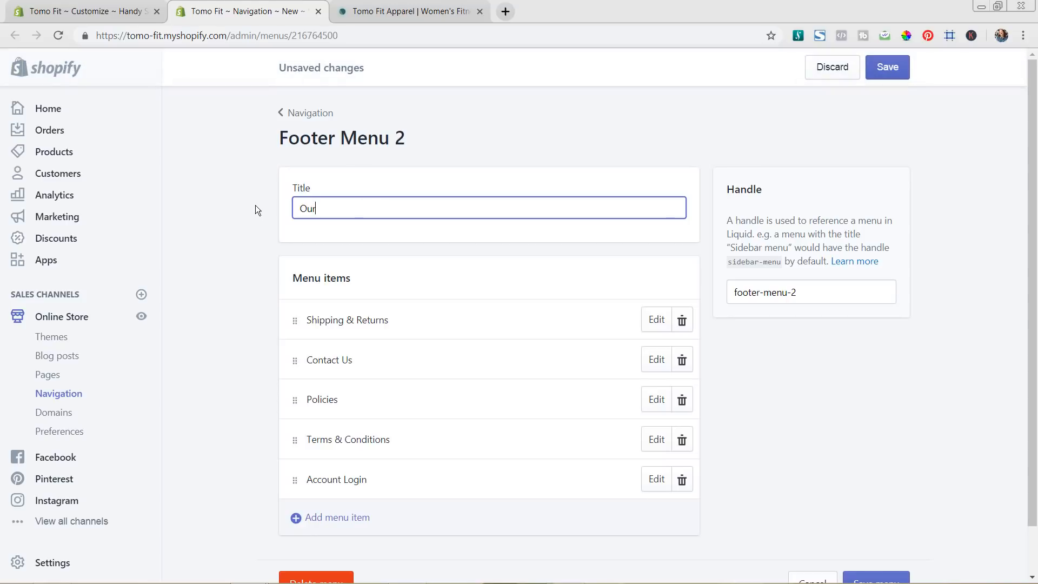
{"action": "type", "text": " Policies"}
{"action": "left_click", "coordinate": [265, 197]}
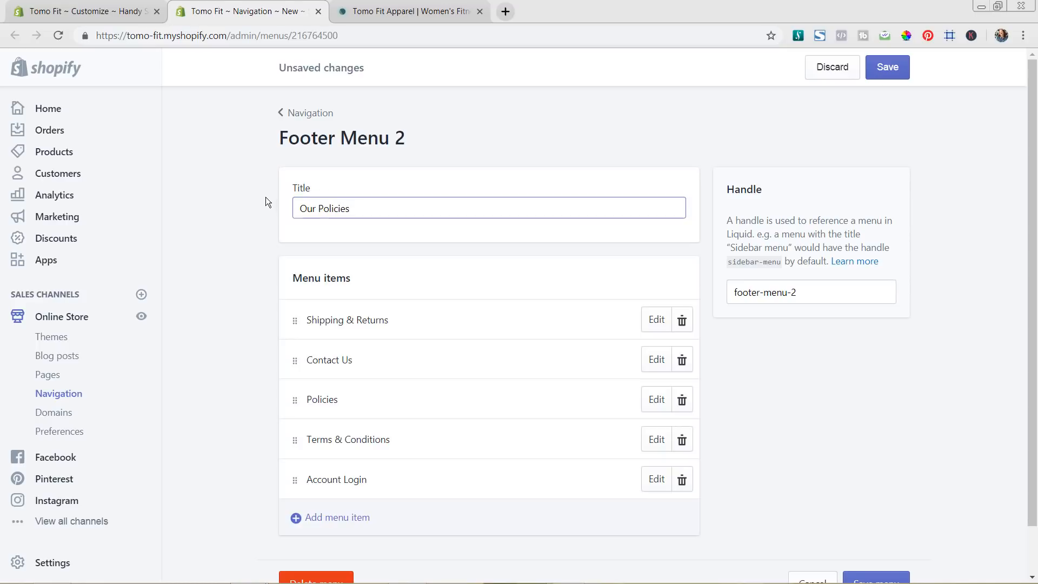
{"action": "left_click", "coordinate": [889, 69]}
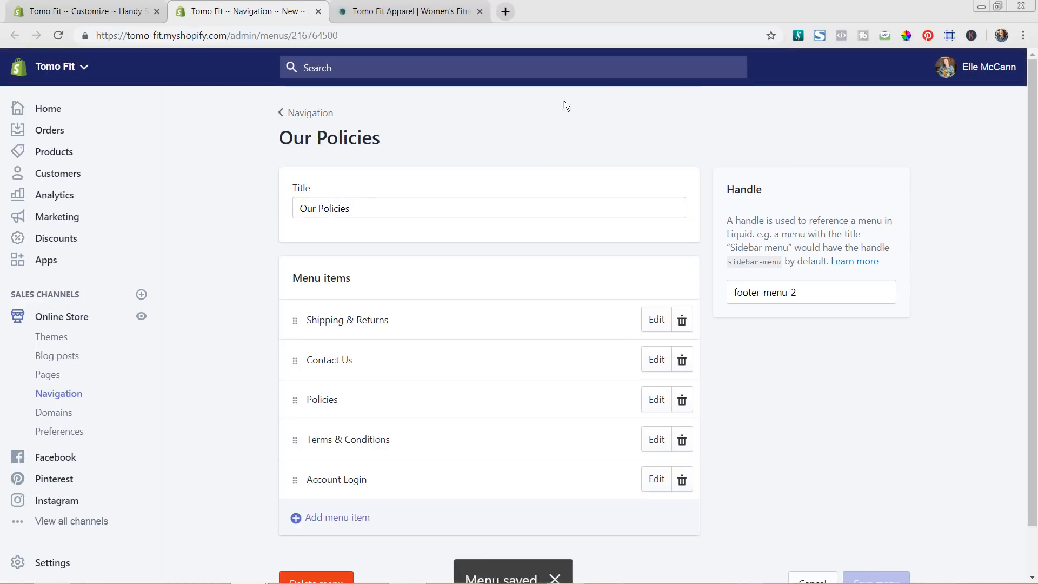
Open the Footer menu from the Navigation list, change its title to "About Us" and save it
{"action": "left_click", "coordinate": [300, 112]}
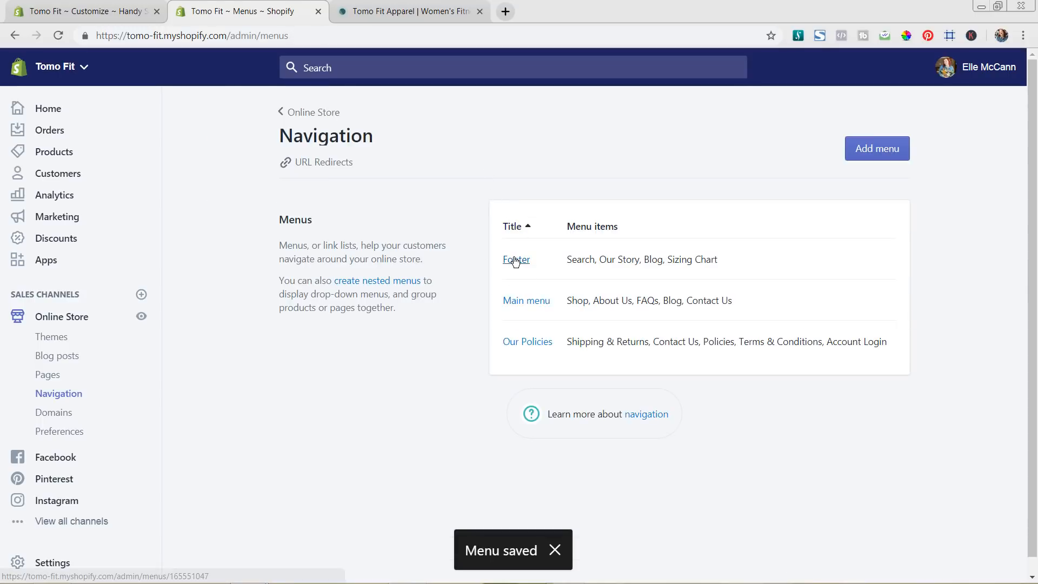
{"action": "left_click", "coordinate": [515, 260]}
{"action": "left_click", "coordinate": [420, 211]}
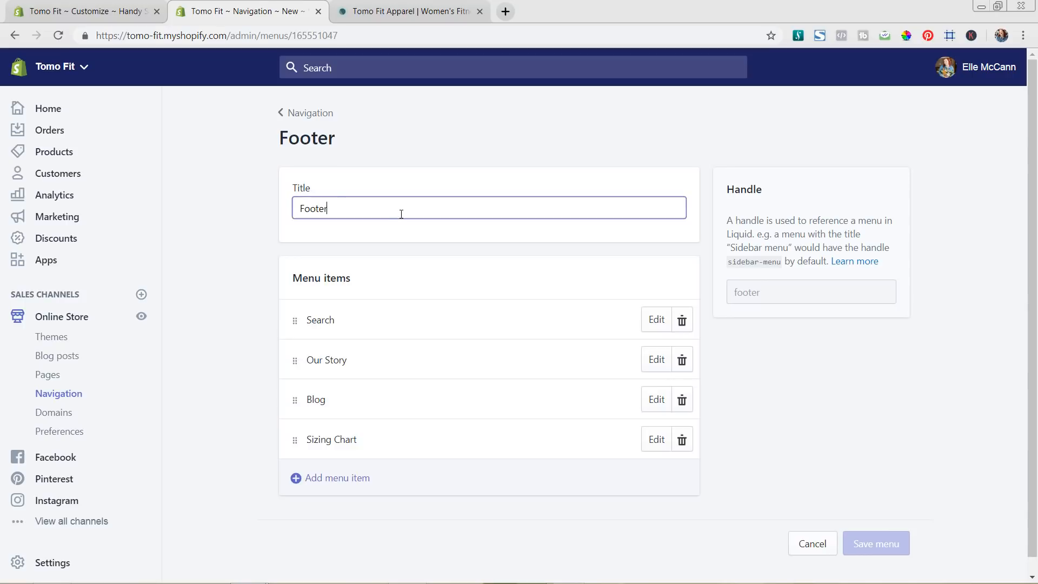
{"action": "key", "text": "ctrl+a"}
{"action": "type", "text": "Abo"}
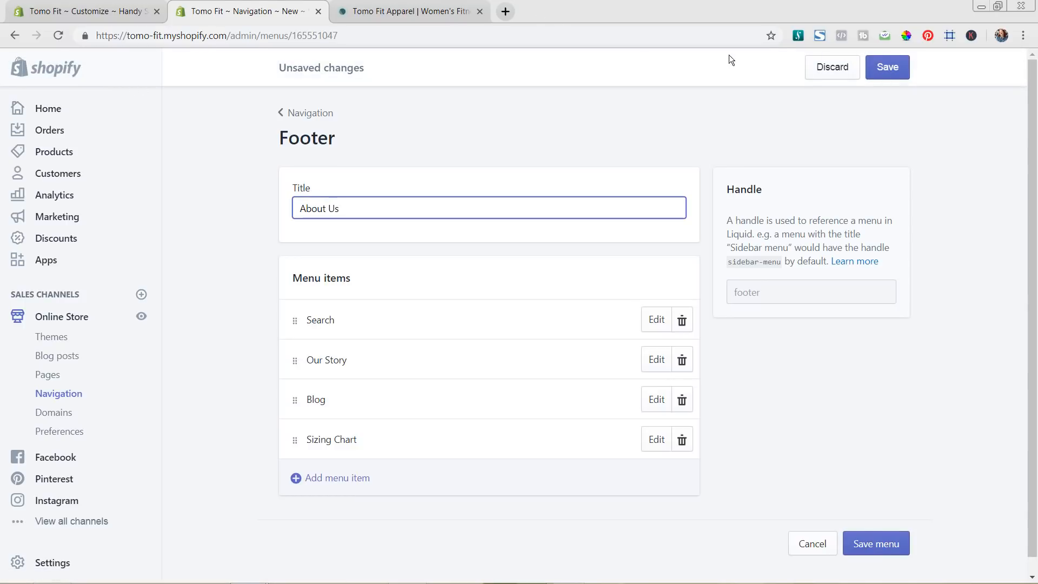
{"action": "left_click", "coordinate": [880, 71]}
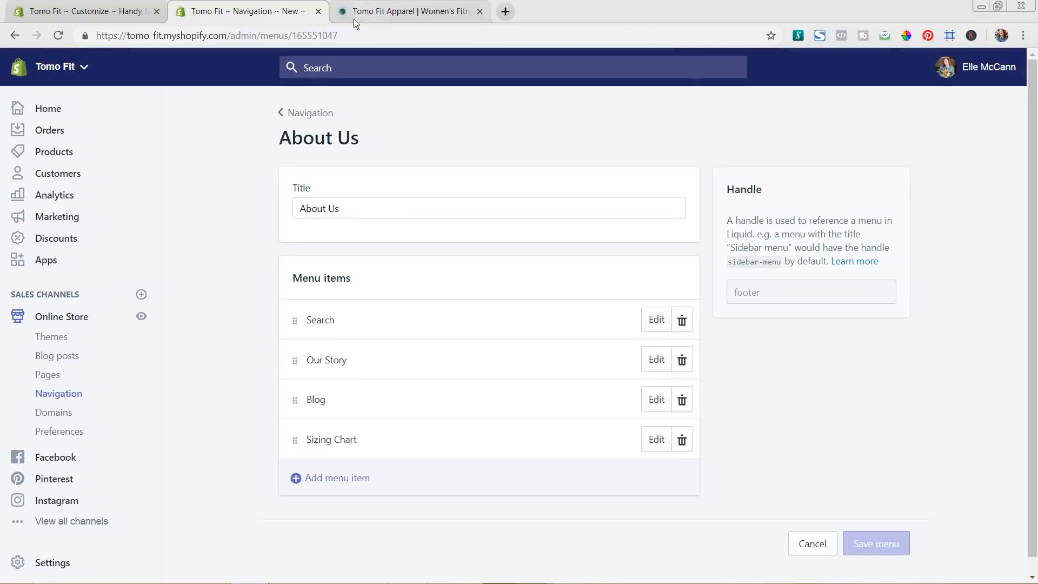
Close the navigation page to return to the theme editor and save the footer changes
{"action": "left_click", "coordinate": [318, 12]}
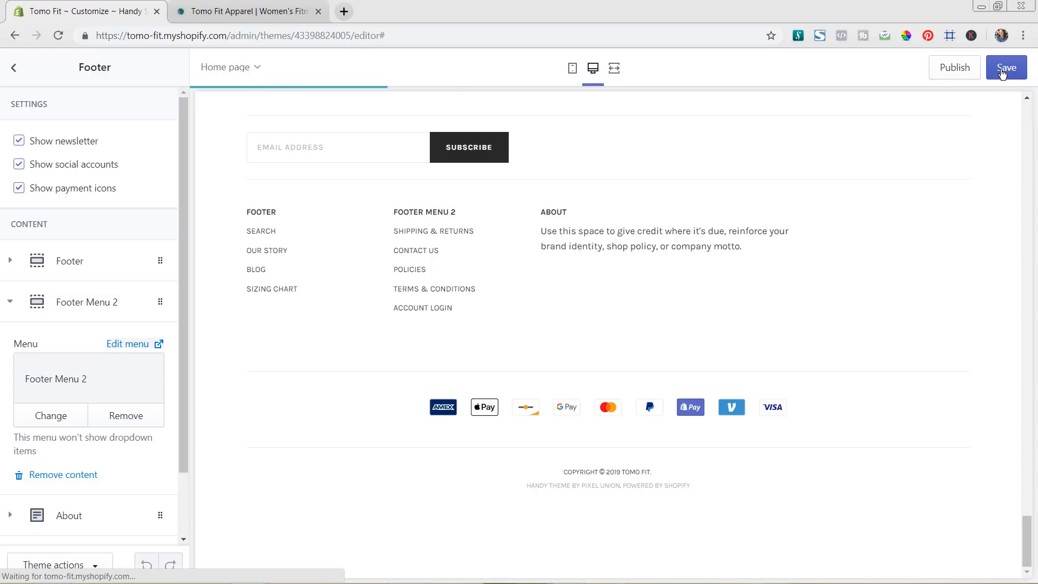
{"action": "left_click", "coordinate": [1006, 70]}
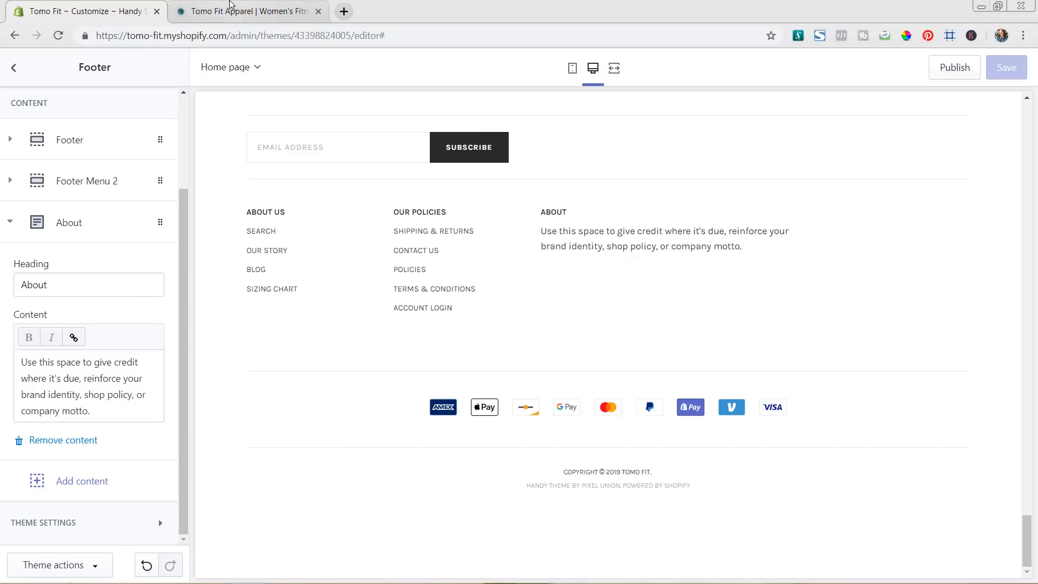
On the live Tomo Fit site's About Us page, copy the name explanation from "Tomoe Gozen provides" through "could be their superior."
{"action": "left_click", "coordinate": [208, 20]}
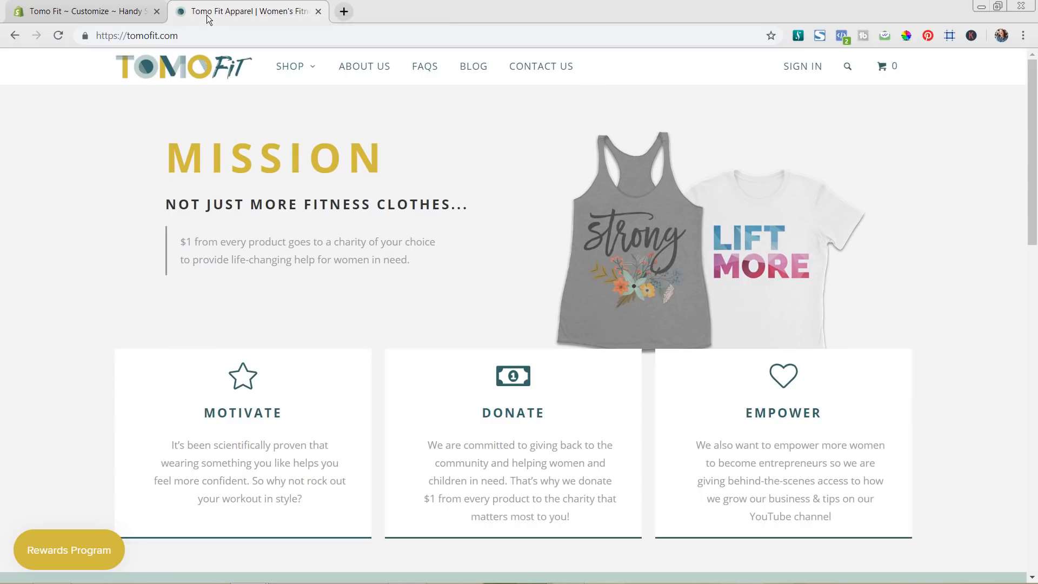
{"action": "left_click", "coordinate": [358, 74]}
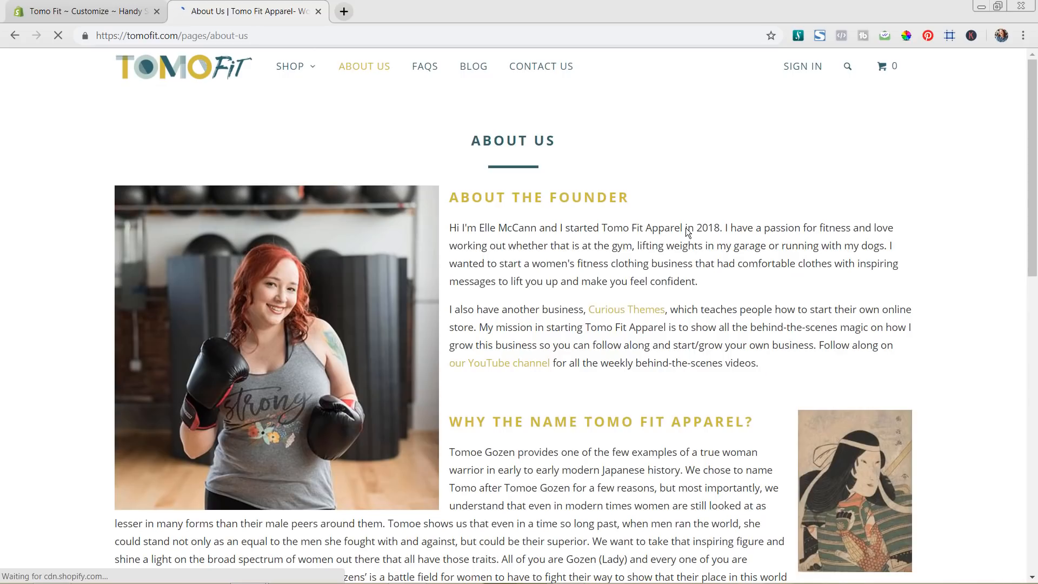
{"action": "scroll", "coordinate": [687, 231], "scroll_direction": "down", "scroll_amount": 2}
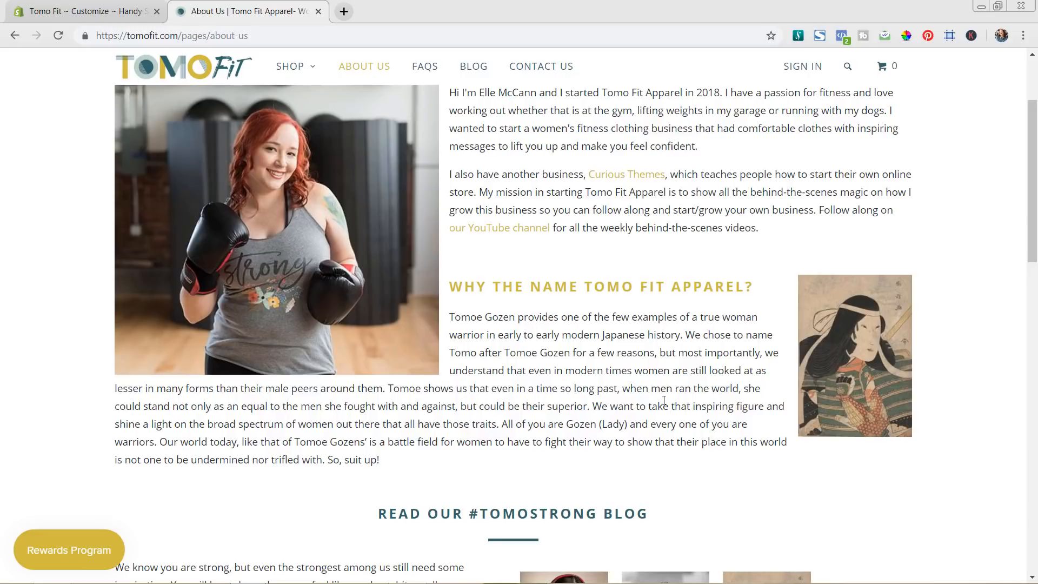
{"action": "left_click_drag", "start_coordinate": [449, 317], "coordinate": [588, 408]}
{"action": "key", "text": "ctrl+c"}
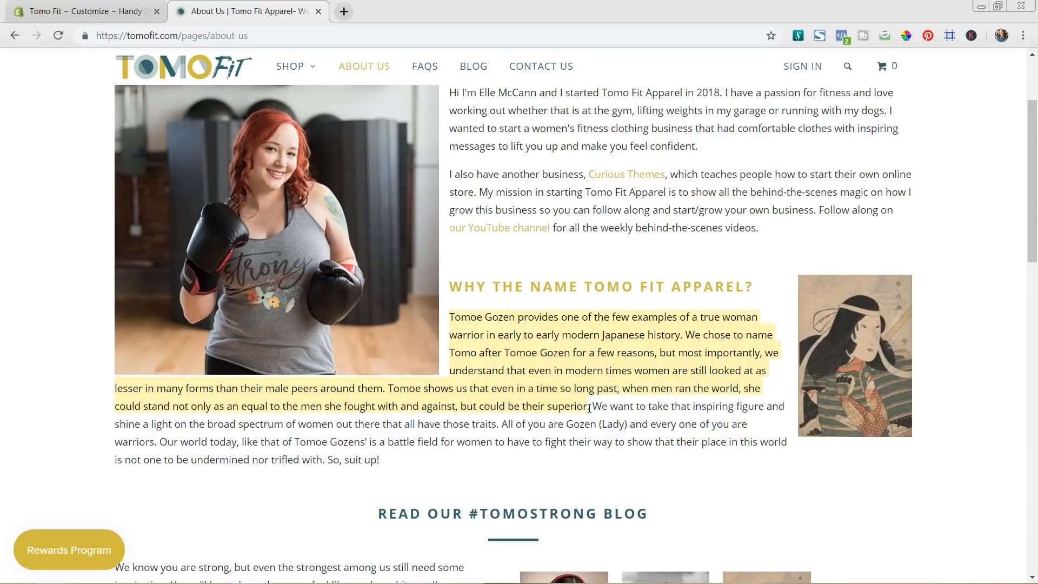
Replace the footer About block's placeholder content in the theme editor with the copied text and save the theme
{"action": "left_click", "coordinate": [108, 10]}
{"action": "left_click", "coordinate": [144, 392]}
{"action": "key", "text": "ctrl+a"}
{"action": "key", "text": "ctrl+v"}
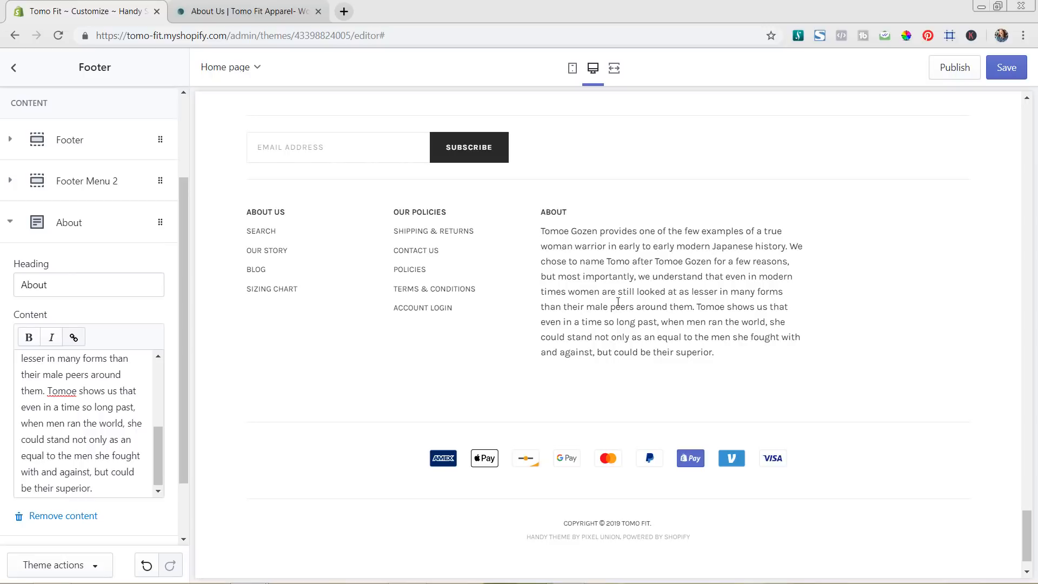
{"action": "left_click", "coordinate": [999, 71]}
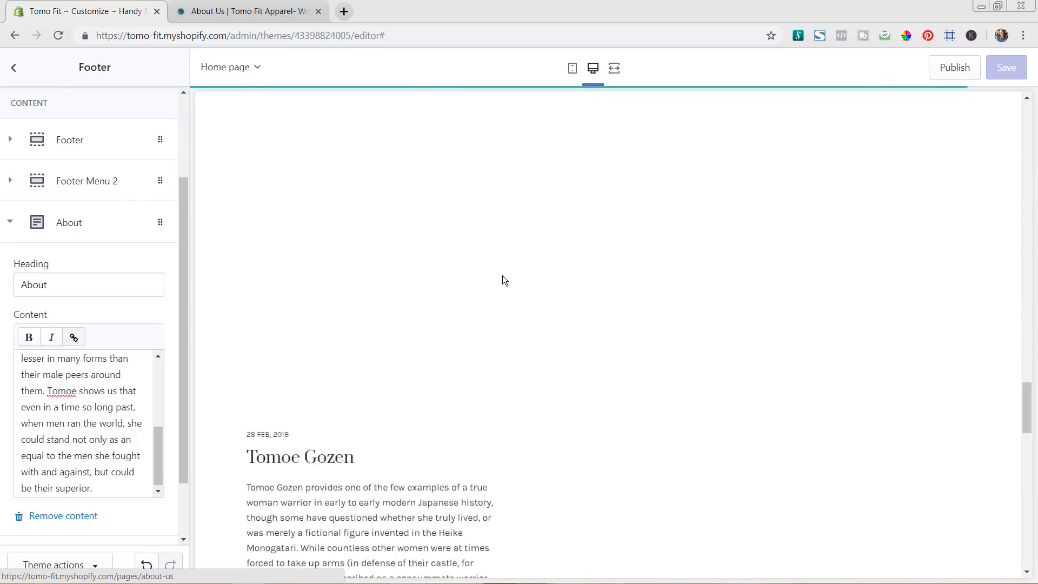
{"action": "scroll", "coordinate": [42, 145], "scroll_direction": "up", "scroll_amount": 3}
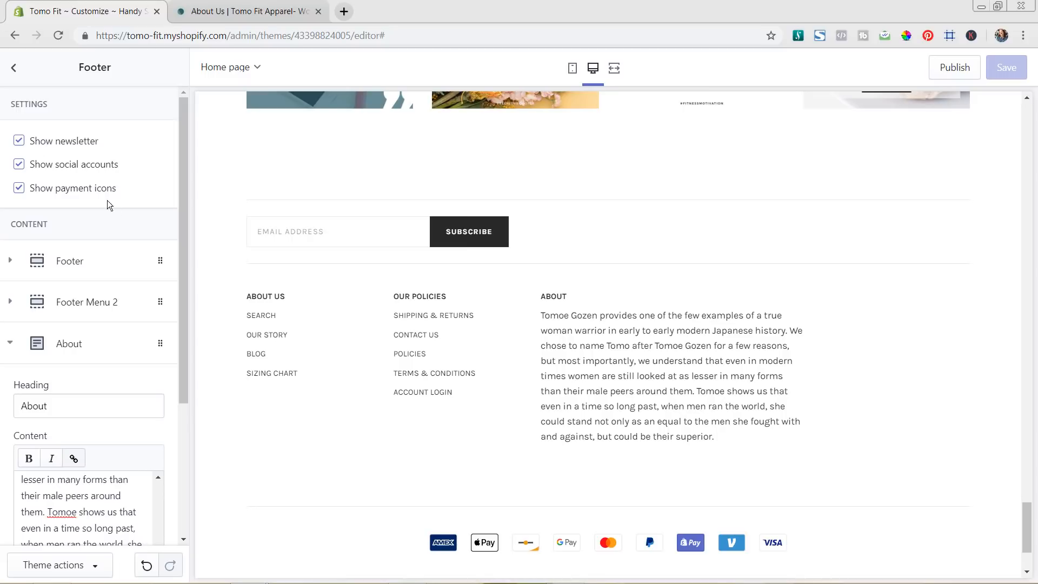
Expand the theme settings within the footer section and examine its social account fields
{"action": "scroll", "coordinate": [140, 268], "scroll_direction": "down", "scroll_amount": 3}
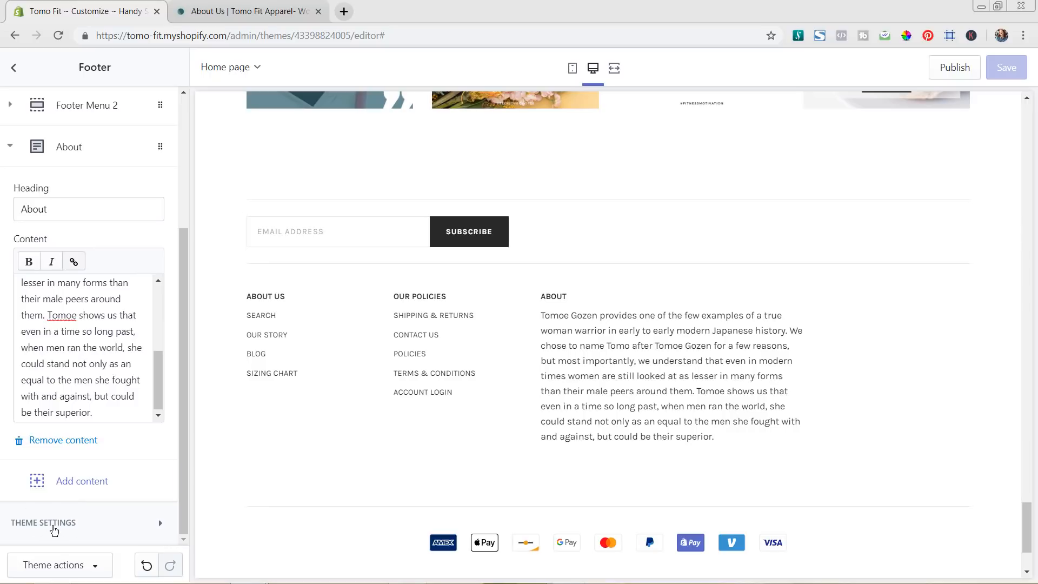
{"action": "left_click", "coordinate": [54, 528]}
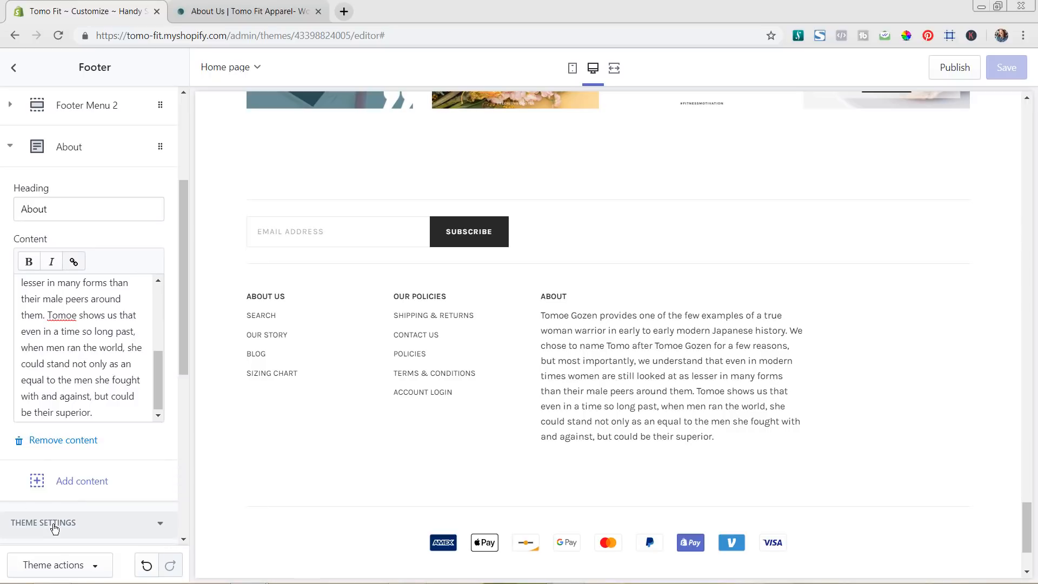
{"action": "scroll", "coordinate": [174, 458], "scroll_direction": "down", "scroll_amount": 8}
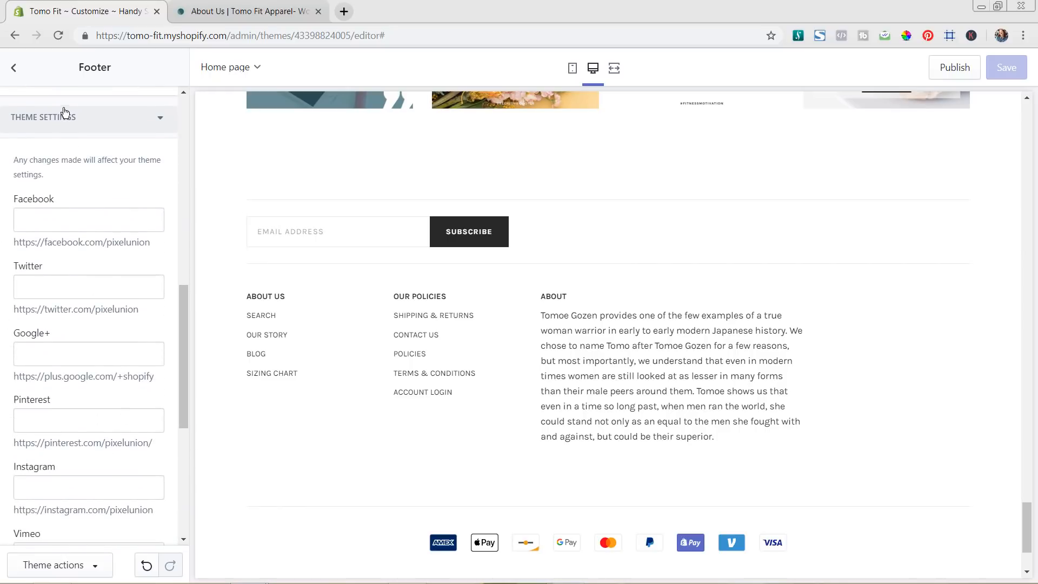
{"action": "left_click", "coordinate": [14, 75]}
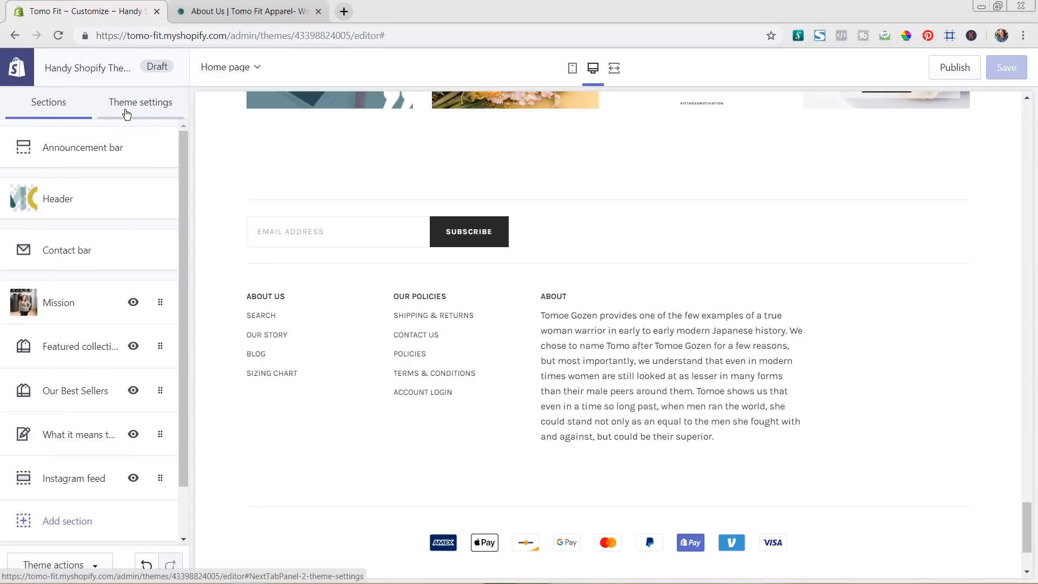
Open the theme-wide Social media settings and go to the Accounts fields
{"action": "left_click", "coordinate": [125, 113]}
{"action": "left_click", "coordinate": [65, 114]}
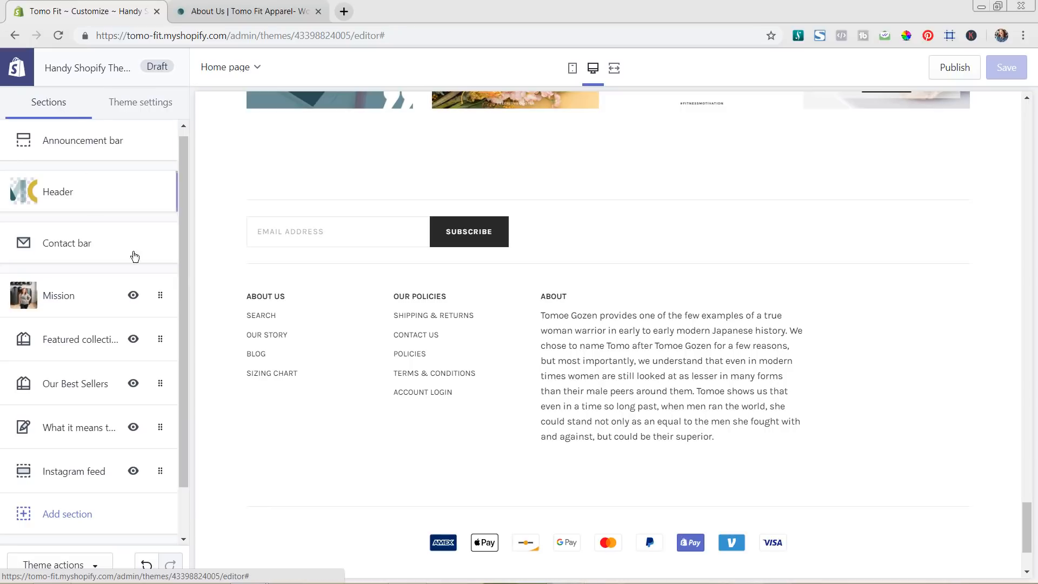
{"action": "scroll", "coordinate": [470, 227], "scroll_direction": "up", "scroll_amount": 6}
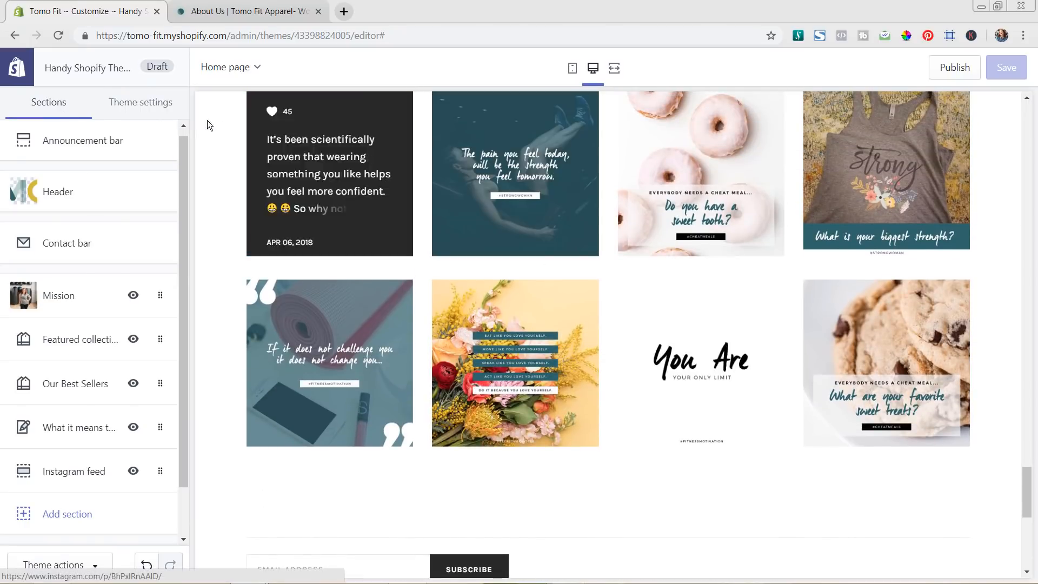
{"action": "left_click", "coordinate": [124, 105]}
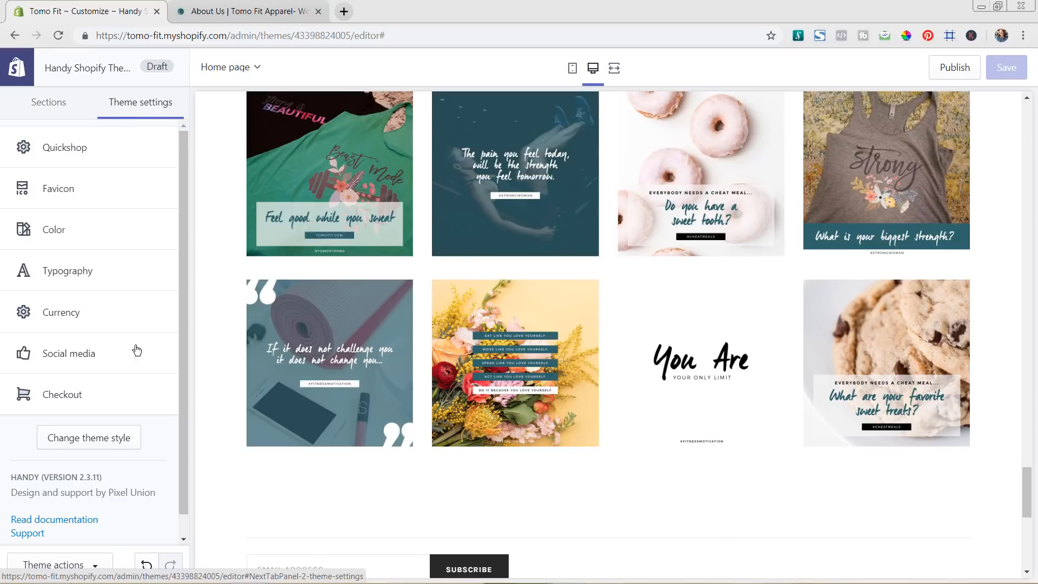
{"action": "left_click", "coordinate": [103, 361]}
{"action": "scroll", "coordinate": [127, 345], "scroll_direction": "down", "scroll_amount": 4}
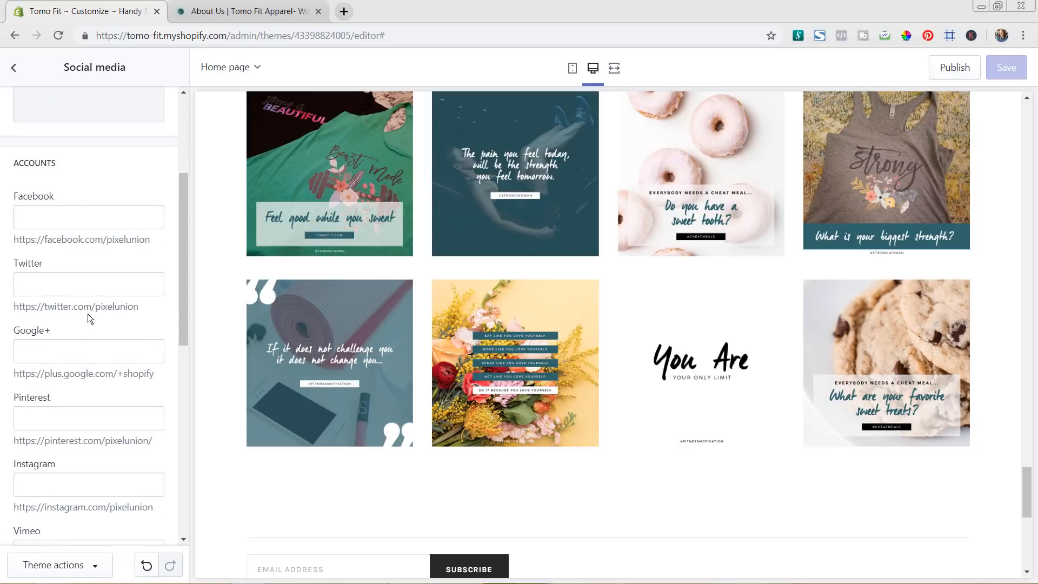
On the live Tomo Fit site, open the footer's Facebook, Pinterest and Instagram links in separate new tabs
{"action": "left_click", "coordinate": [219, 15]}
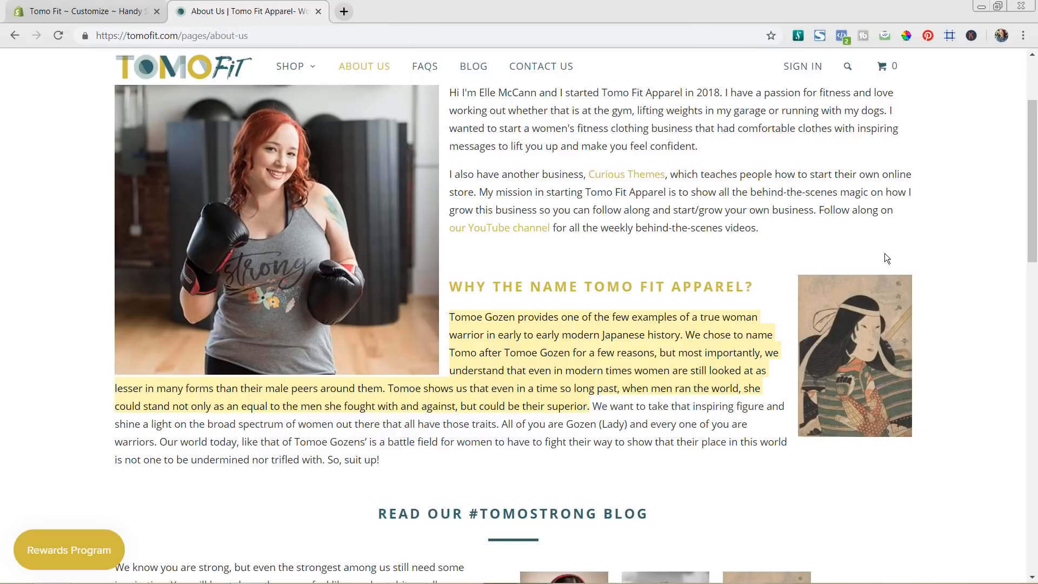
{"action": "scroll", "coordinate": [884, 253], "scroll_direction": "down", "scroll_amount": 20}
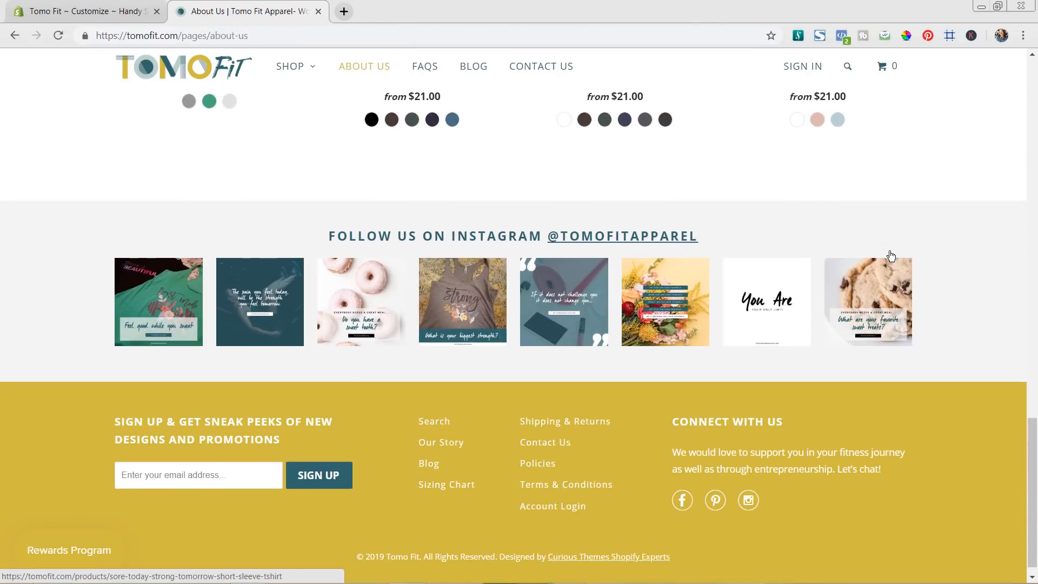
{"action": "right_click", "coordinate": [686, 487]}
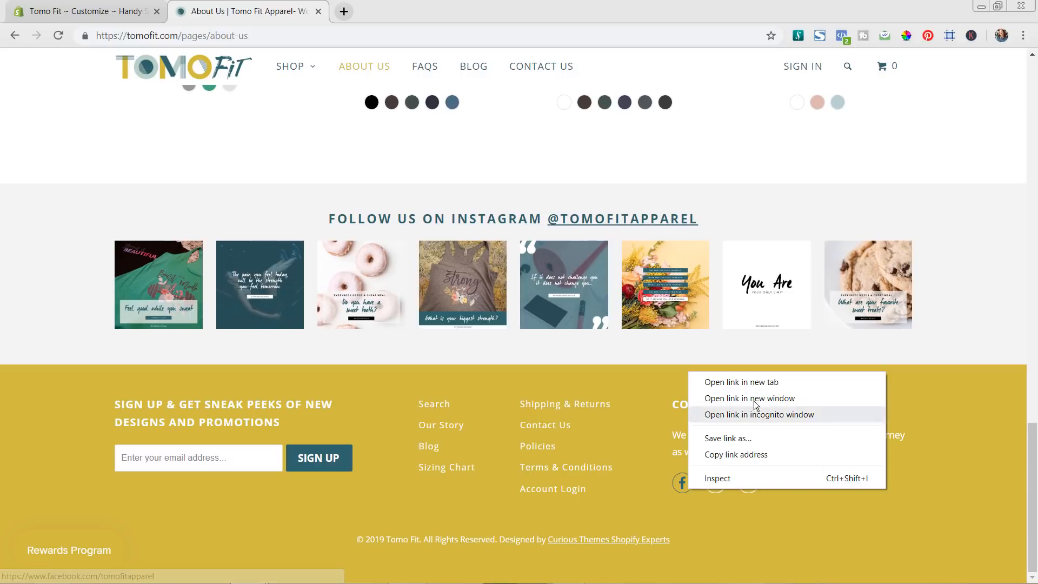
{"action": "left_click", "coordinate": [723, 381]}
{"action": "right_click", "coordinate": [722, 479]}
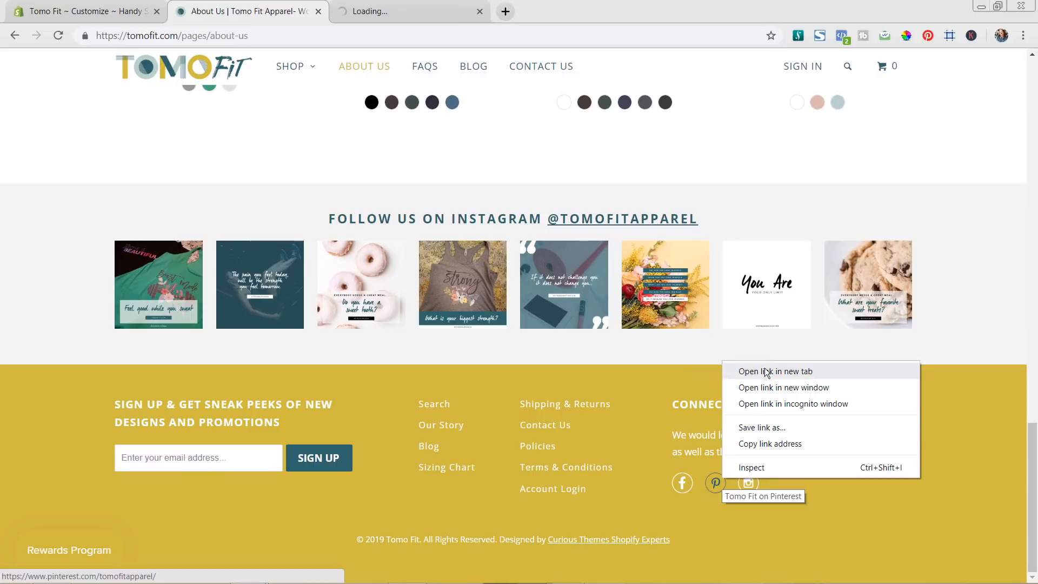
{"action": "left_click", "coordinate": [766, 372]}
{"action": "right_click", "coordinate": [748, 483]}
{"action": "left_click", "coordinate": [789, 377]}
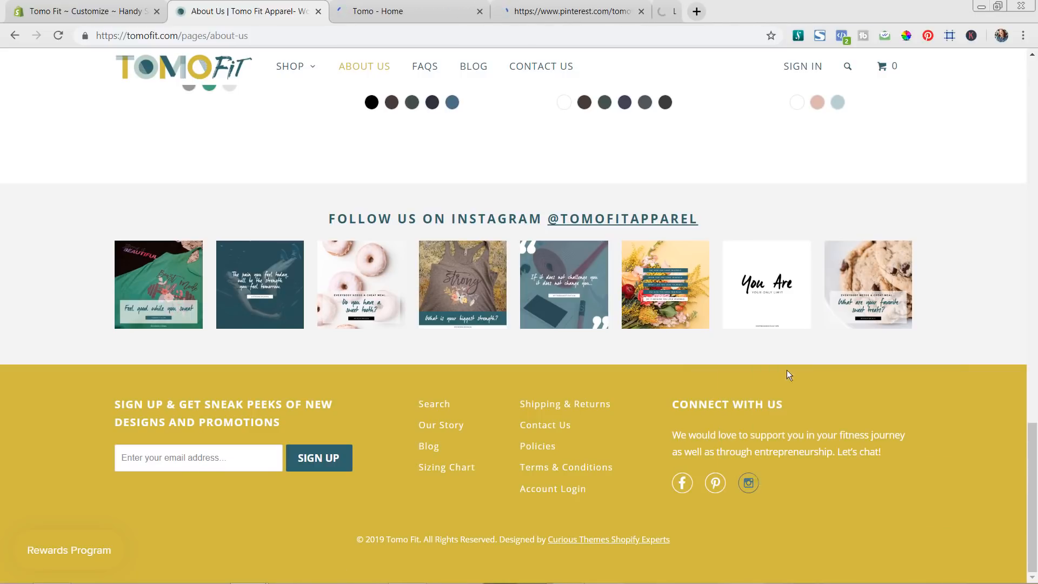
{"action": "left_click", "coordinate": [351, 11]}
{"action": "left_click", "coordinate": [315, 39]}
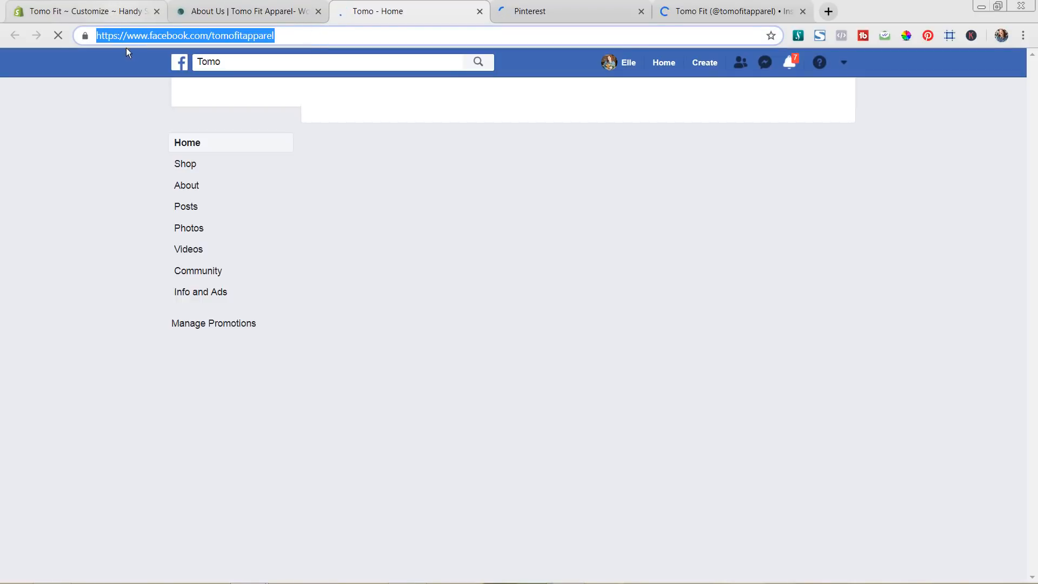
{"action": "left_click", "coordinate": [123, 13]}
{"action": "left_click", "coordinate": [74, 225]}
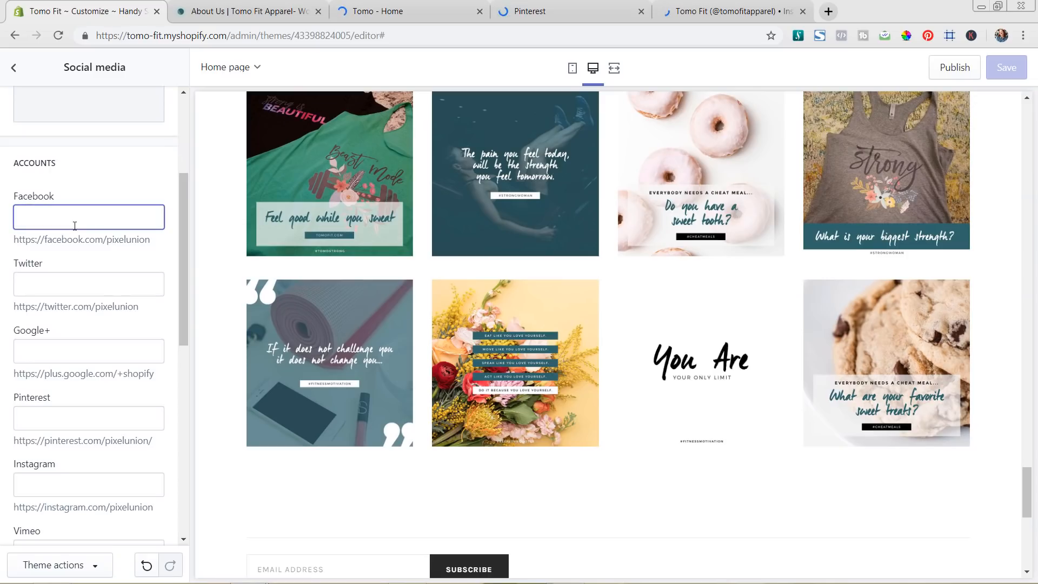
{"action": "key", "text": "ctrl+v"}
{"action": "left_click", "coordinate": [133, 261]}
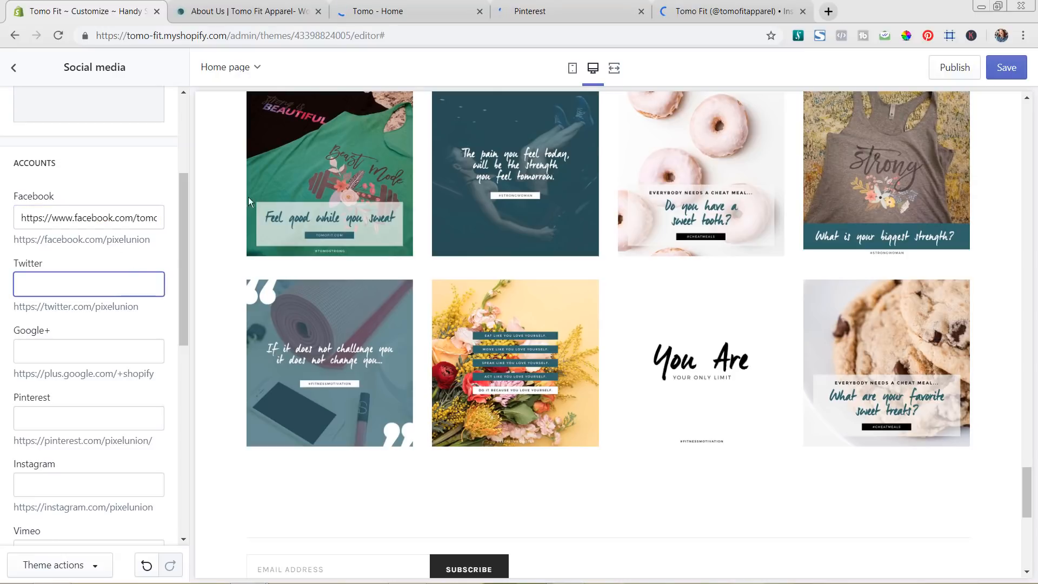
{"action": "left_click", "coordinate": [540, 11]}
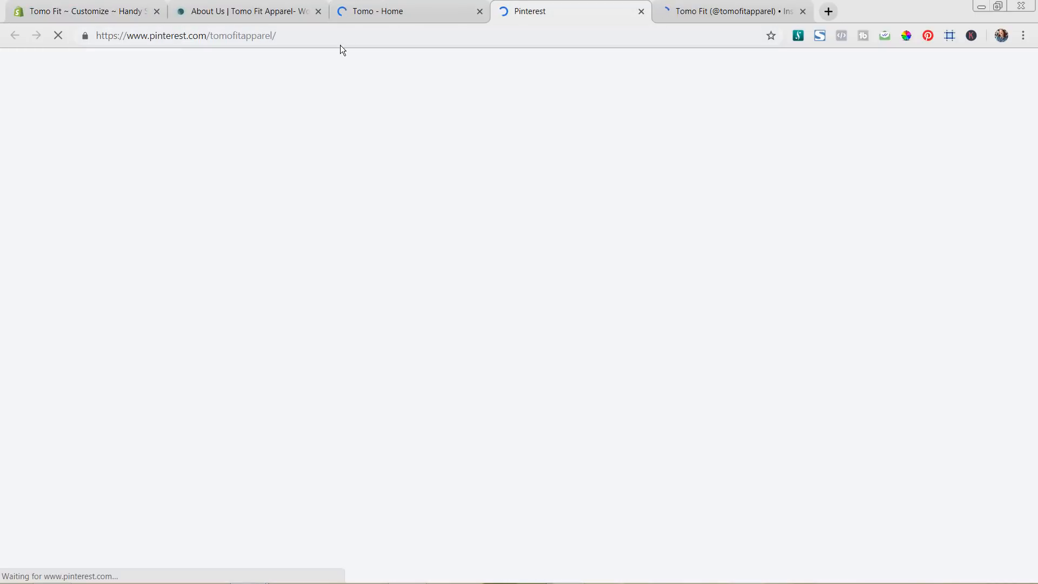
{"action": "left_click", "coordinate": [343, 37]}
{"action": "key", "text": "ctrl+c"}
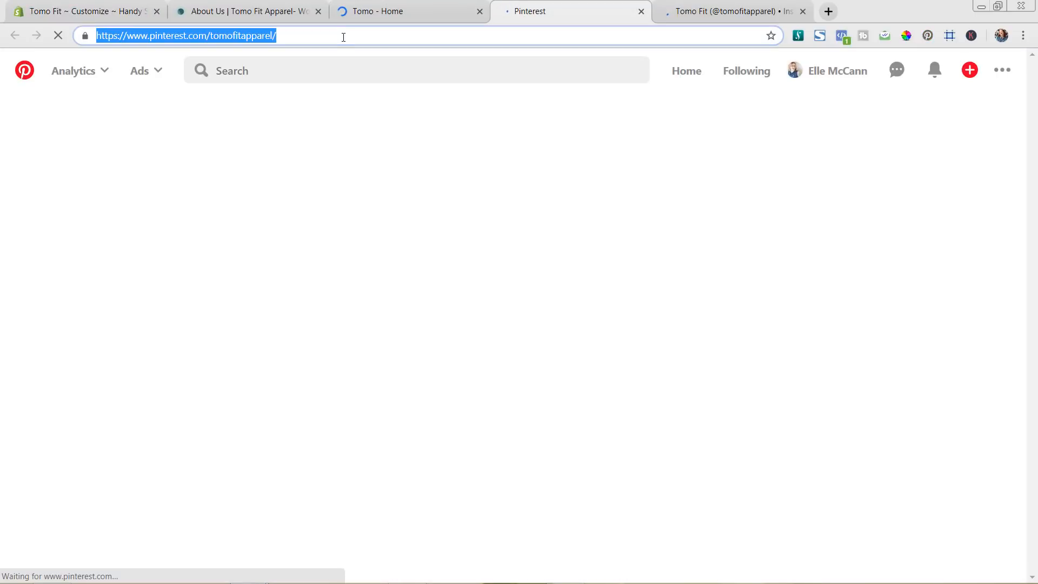
{"action": "left_click", "coordinate": [102, 9]}
{"action": "left_click", "coordinate": [110, 408]}
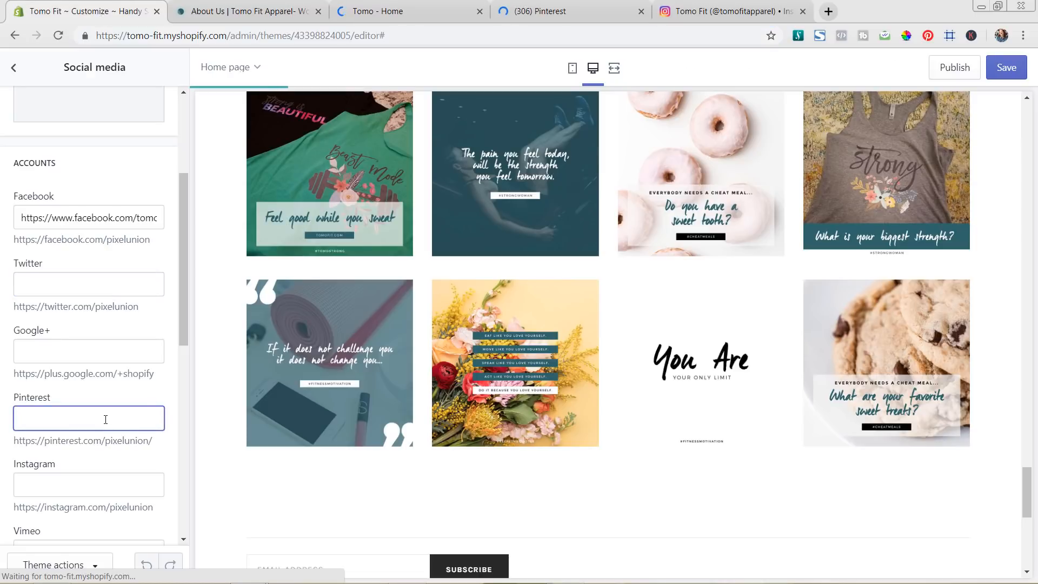
{"action": "key", "text": "ctrl+v"}
{"action": "left_click", "coordinate": [727, 10]}
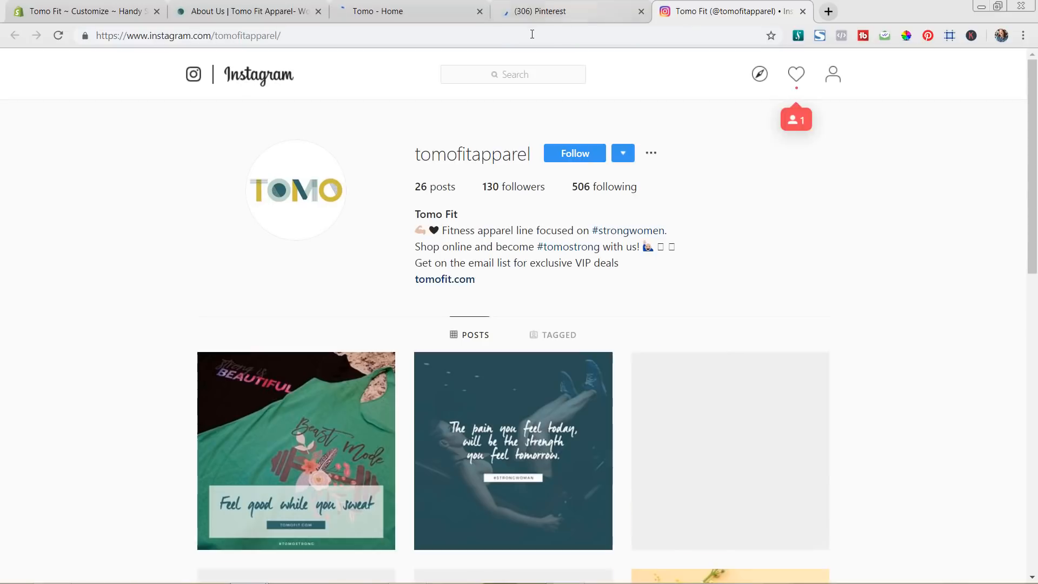
{"action": "left_click", "coordinate": [528, 34]}
{"action": "key", "text": "ctrl+c"}
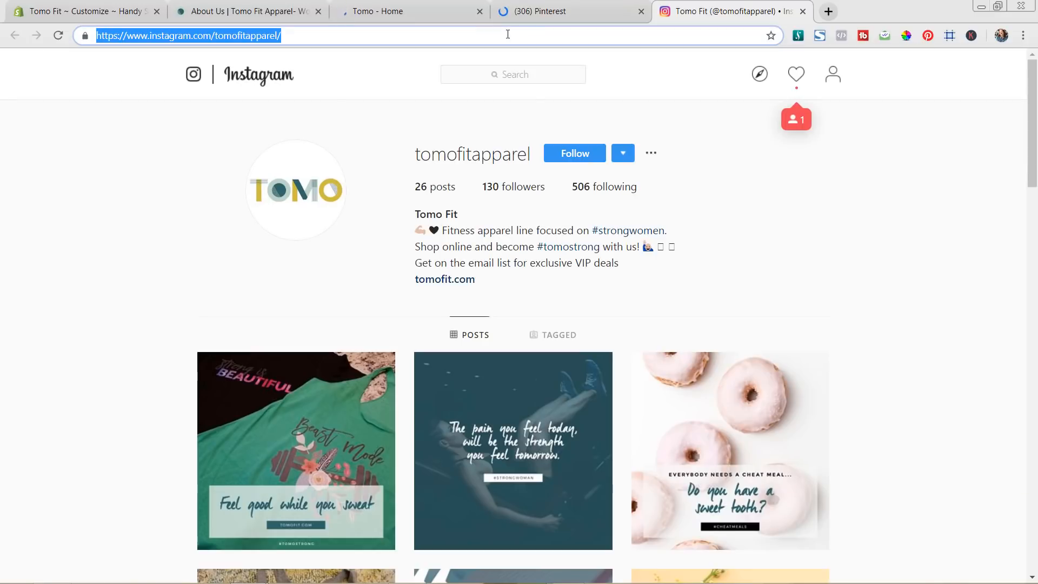
{"action": "left_click", "coordinate": [47, 15]}
{"action": "scroll", "coordinate": [130, 489], "scroll_direction": "down", "scroll_amount": 3}
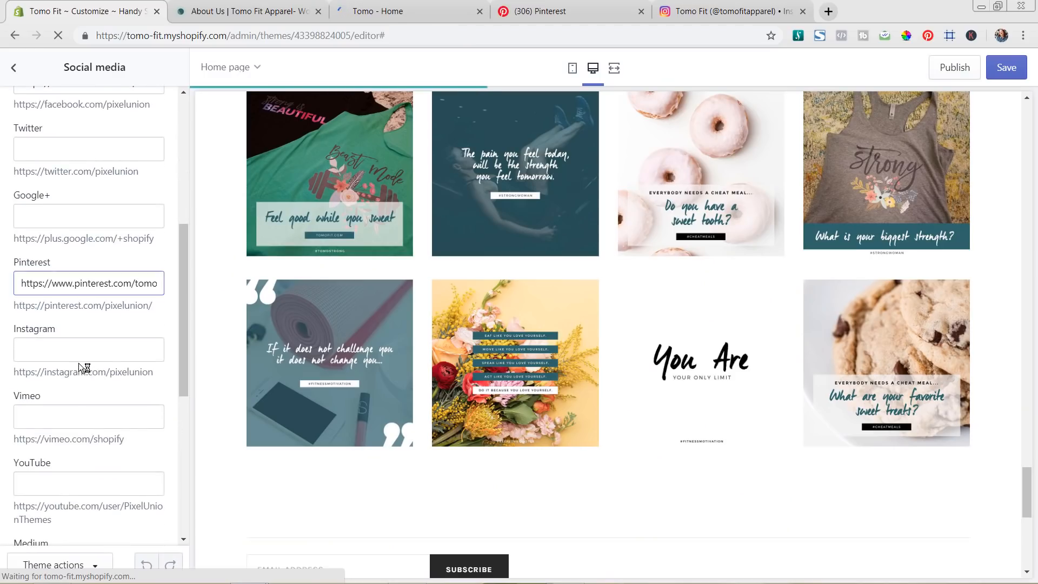
{"action": "left_click", "coordinate": [68, 350]}
{"action": "key", "text": "ctrl+v"}
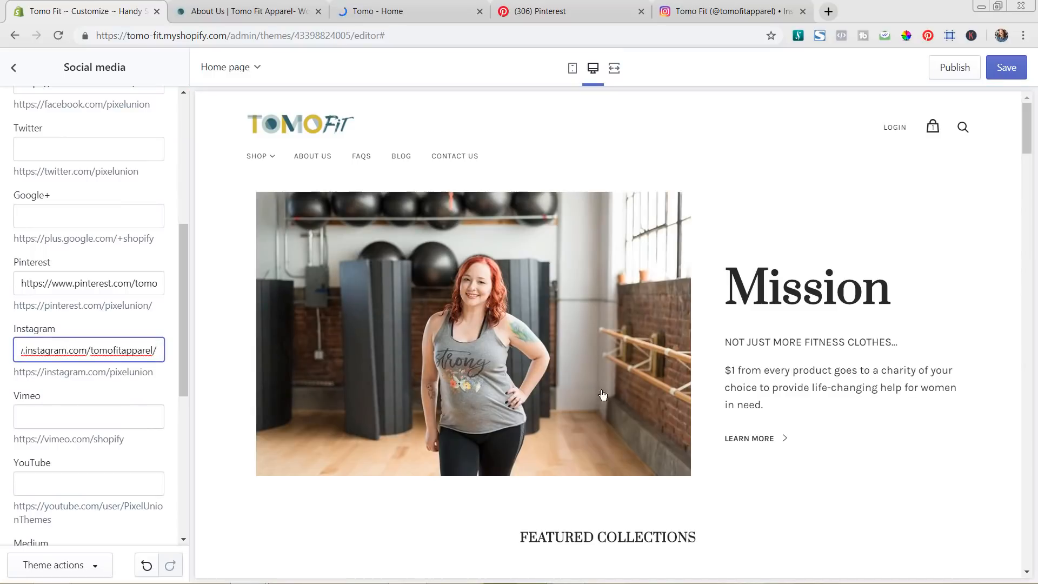
{"action": "left_click", "coordinate": [168, 388]}
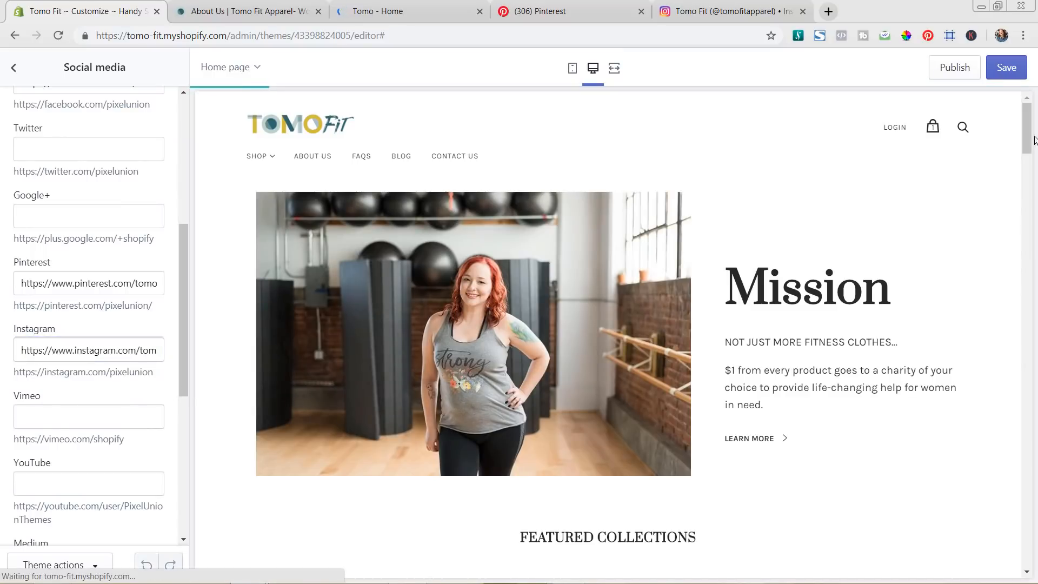
{"action": "left_click", "coordinate": [1006, 67]}
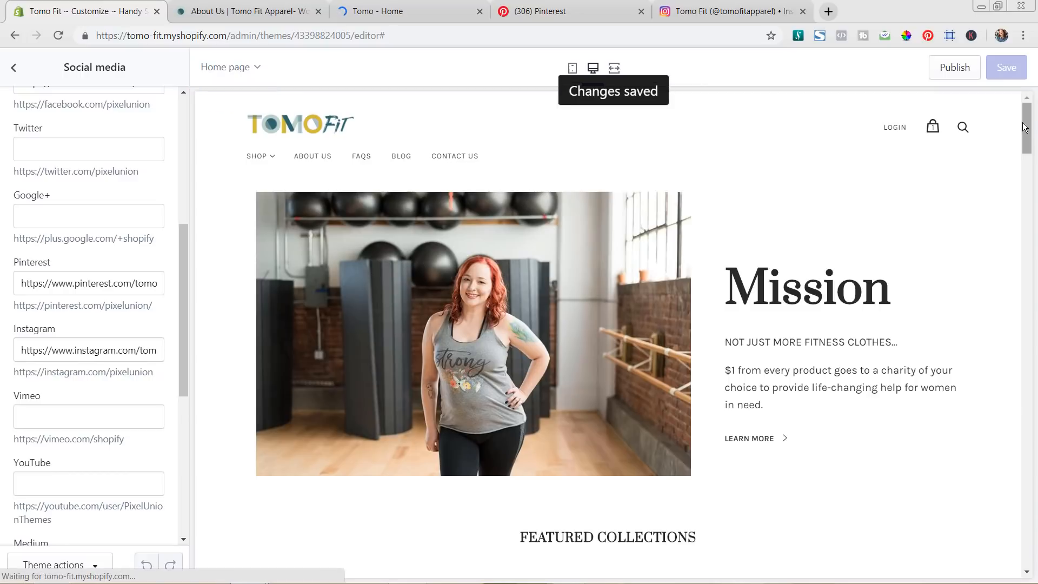
Check the social icons in the home page preview's footer and return to the theme's section list
{"action": "left_click_drag", "start_coordinate": [1023, 127], "coordinate": [984, 524]}
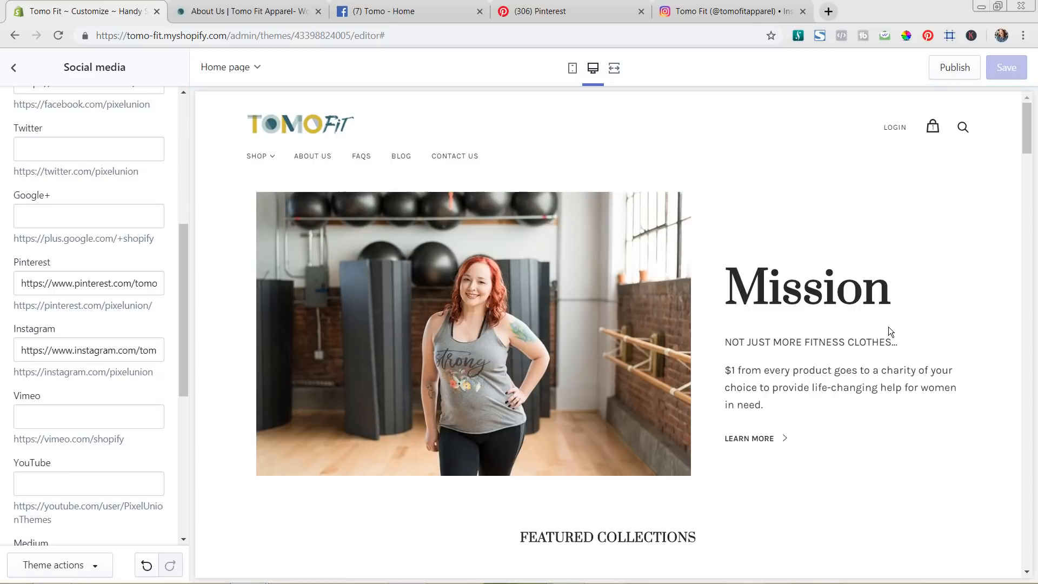
{"action": "left_click_drag", "start_coordinate": [1025, 128], "coordinate": [1032, 523]}
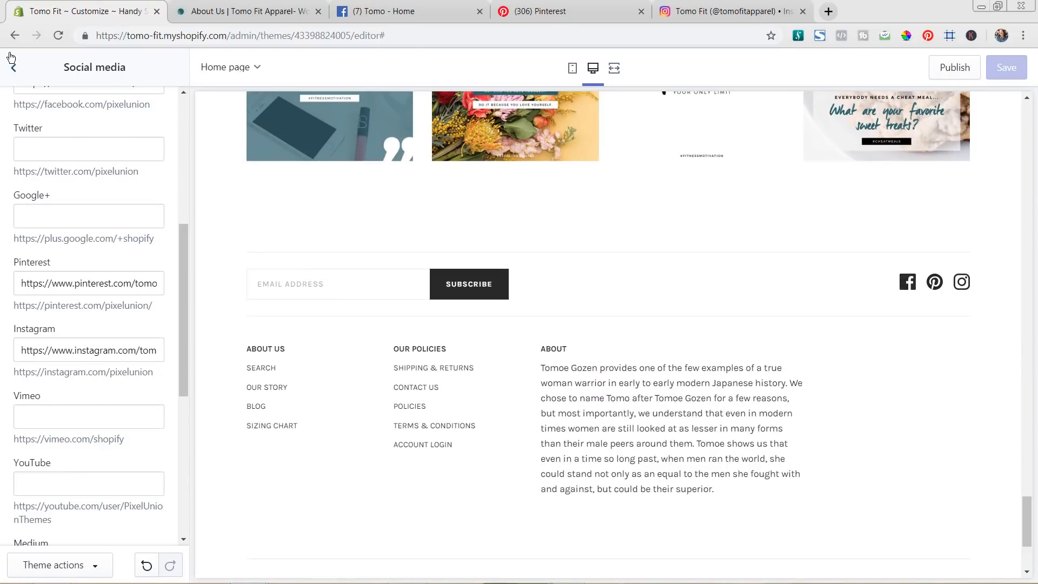
{"action": "left_click", "coordinate": [14, 68]}
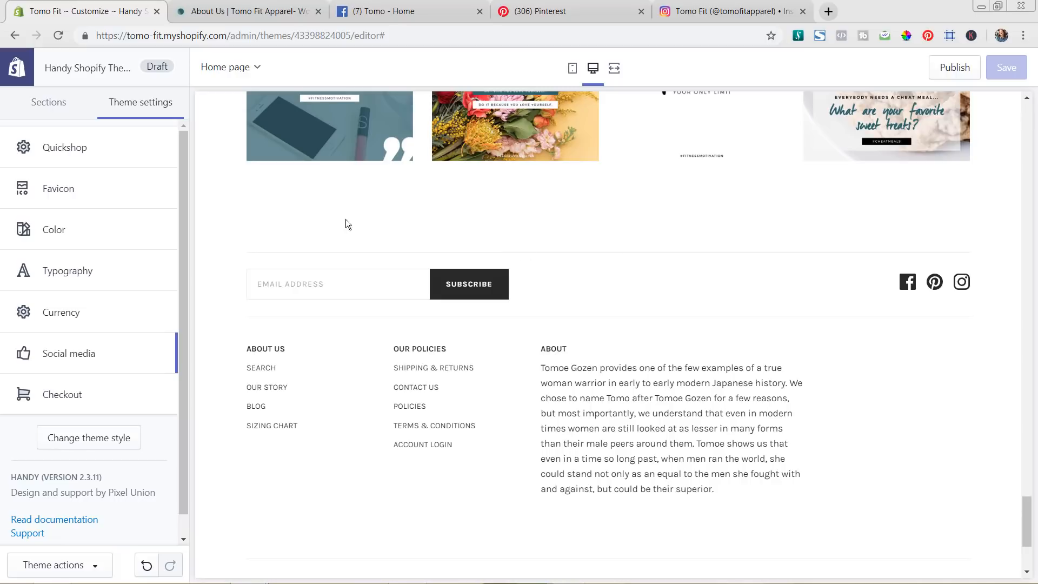
{"action": "left_click", "coordinate": [40, 106]}
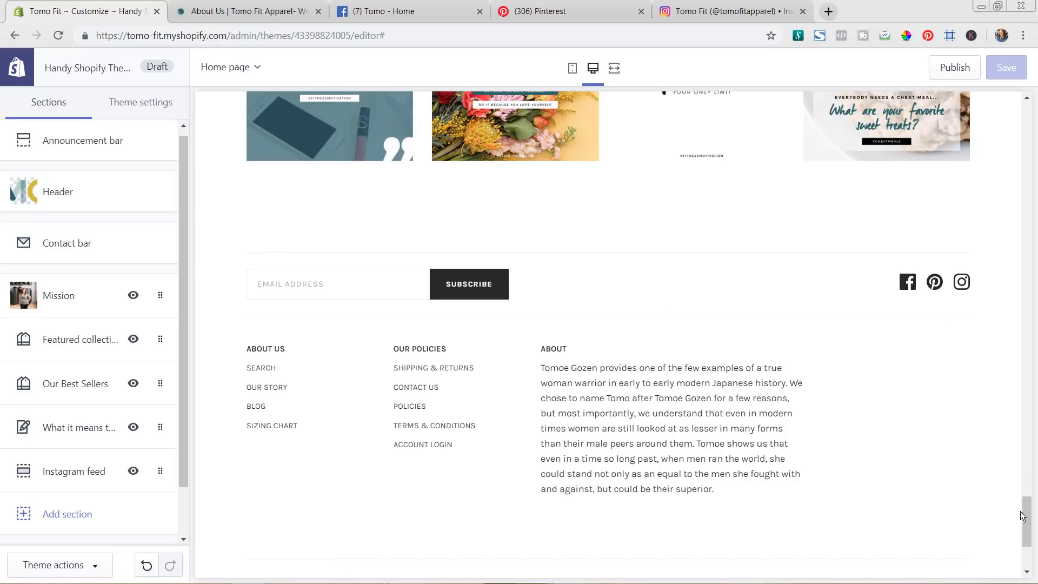
{"action": "left_click_drag", "start_coordinate": [1029, 509], "coordinate": [995, 128]}
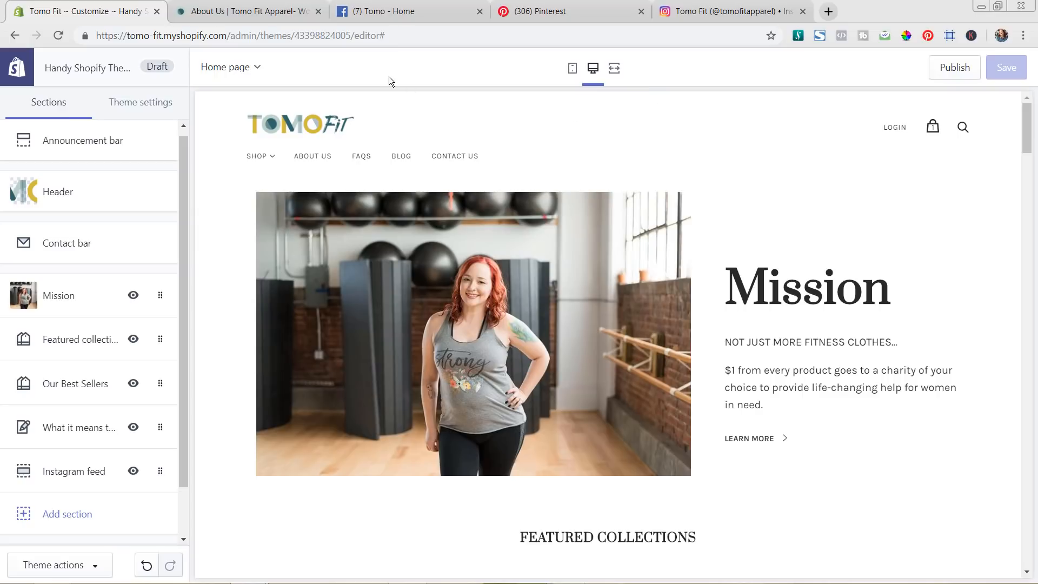
Switch the theme editor to Product pages and look over the Hustle for that Muscle Tank preview
{"action": "left_click", "coordinate": [249, 78]}
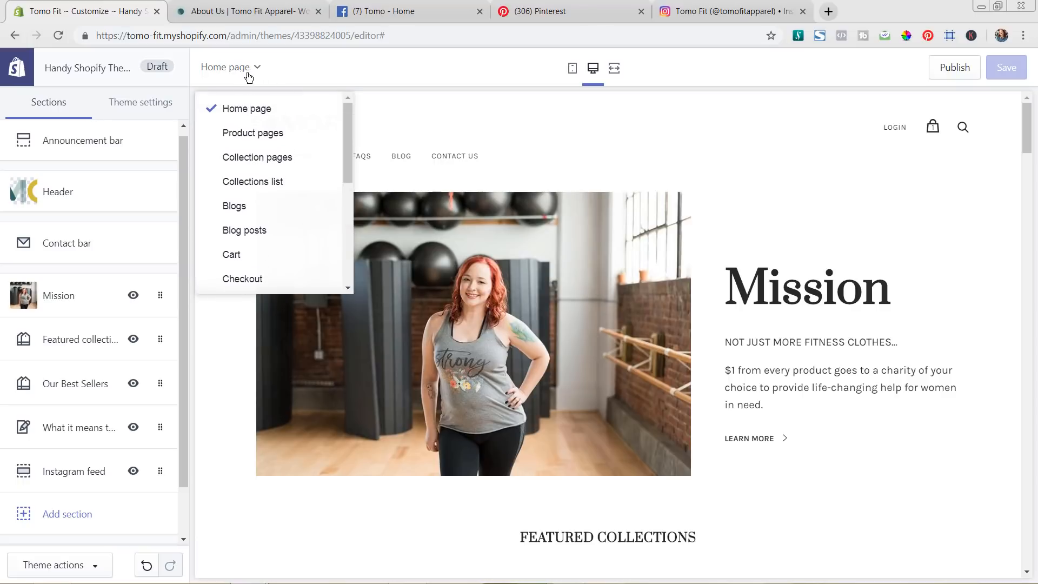
{"action": "left_click", "coordinate": [256, 138]}
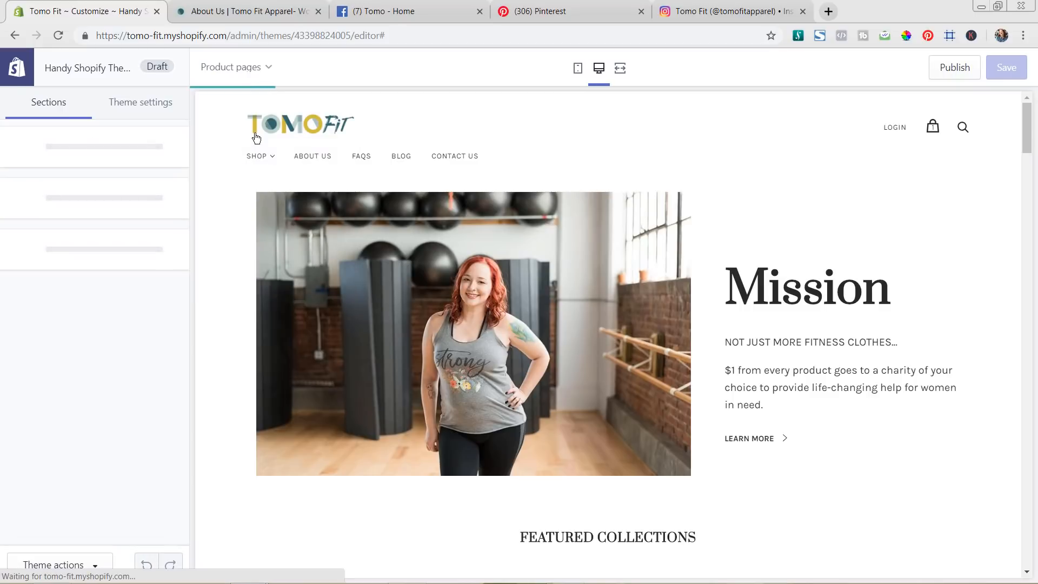
{"action": "scroll", "coordinate": [246, 139], "scroll_direction": "down", "scroll_amount": 5}
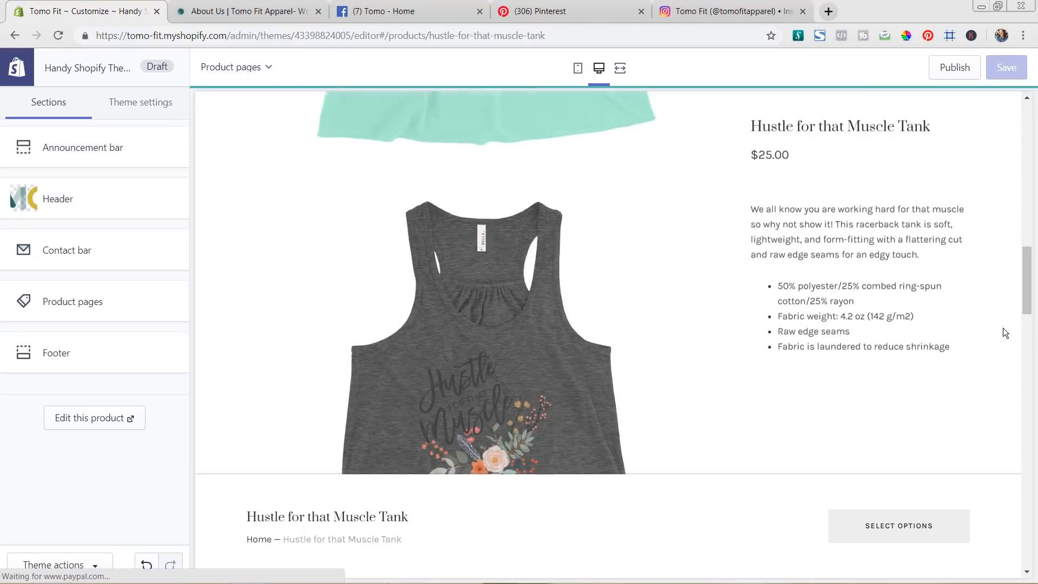
{"action": "left_click_drag", "start_coordinate": [1026, 292], "coordinate": [1032, 160]}
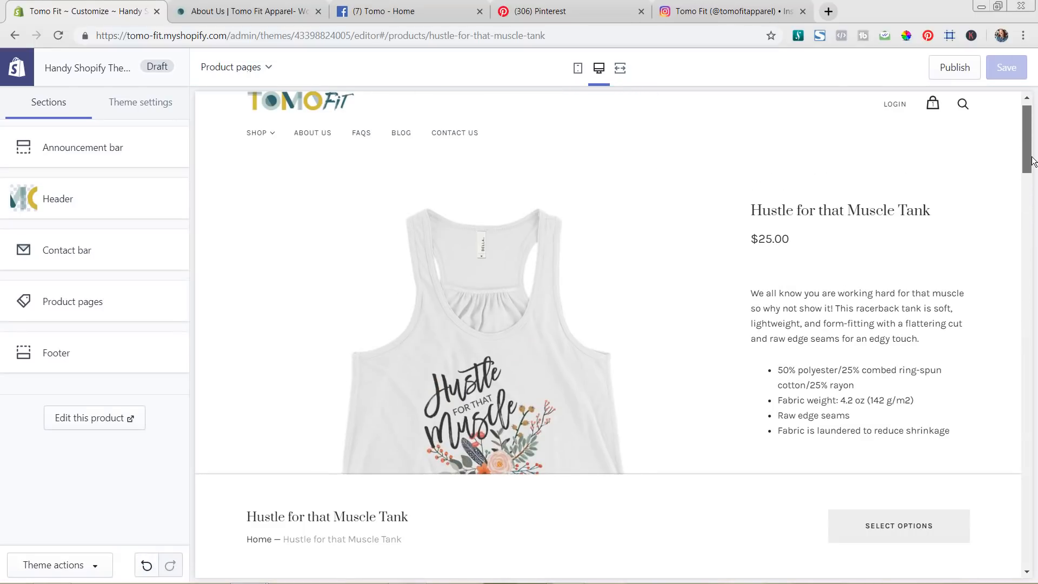
{"action": "scroll", "coordinate": [916, 283], "scroll_direction": "up", "scroll_amount": 1}
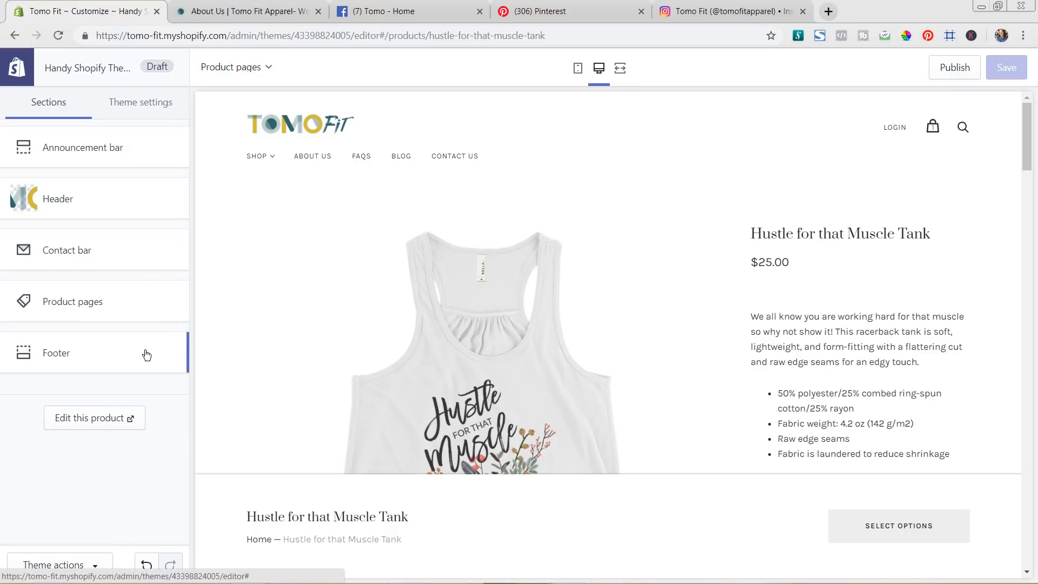
Open the Product pages section settings and inspect the color and size options in the preview's bottom menu
{"action": "left_click", "coordinate": [65, 312]}
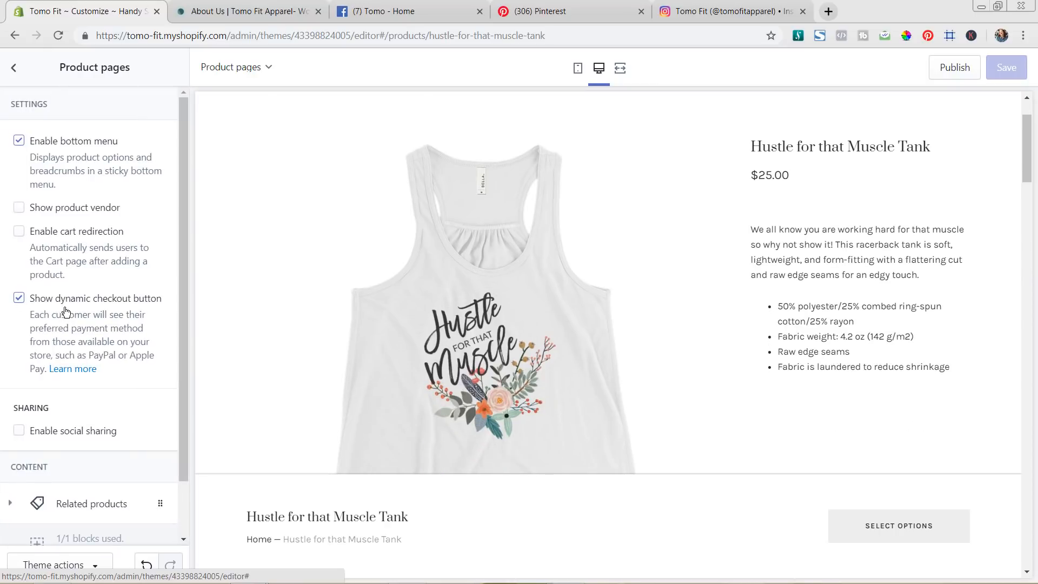
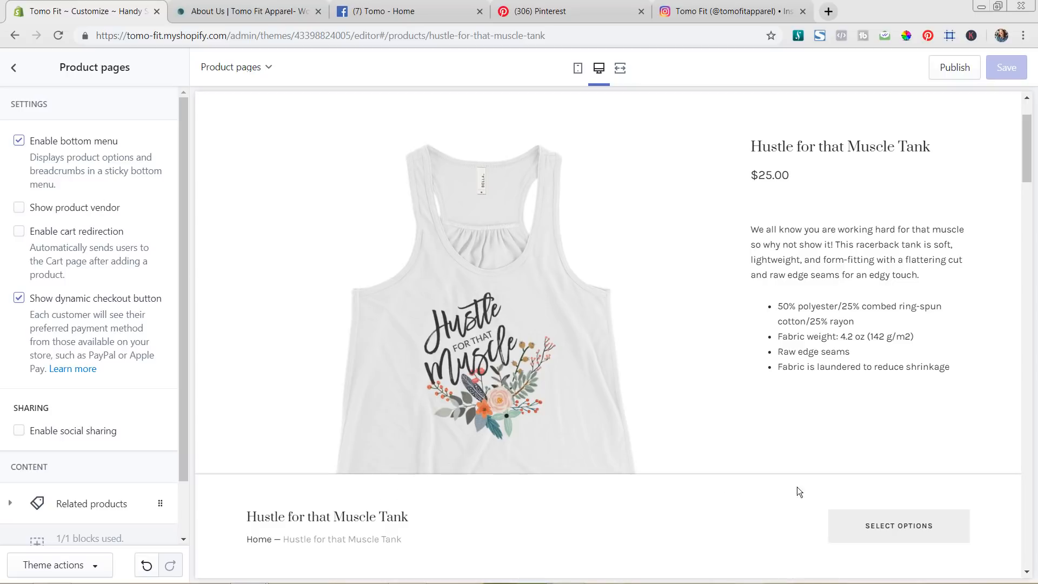
{"action": "left_click", "coordinate": [897, 538]}
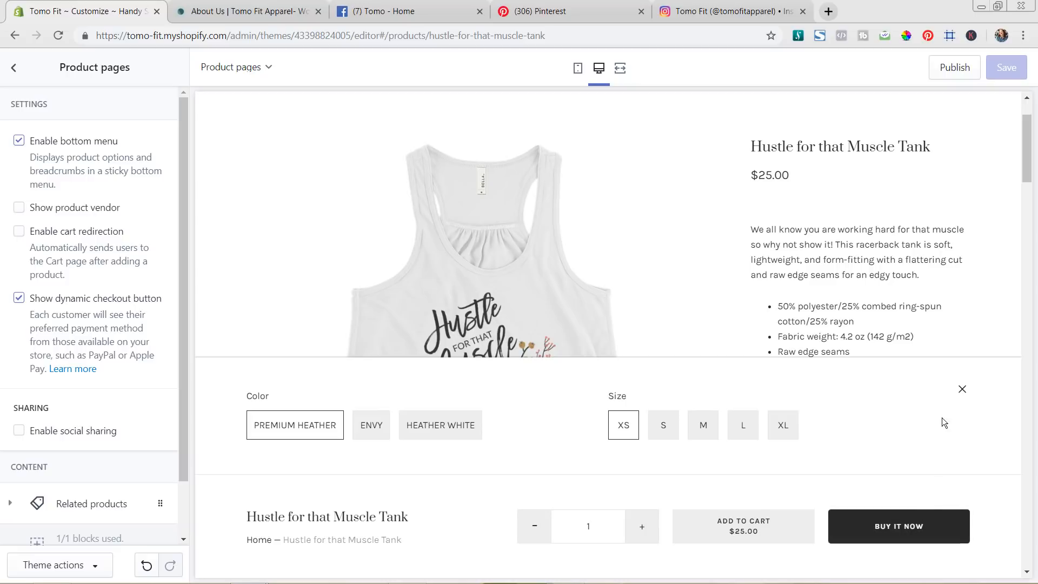
{"action": "left_click", "coordinate": [963, 392]}
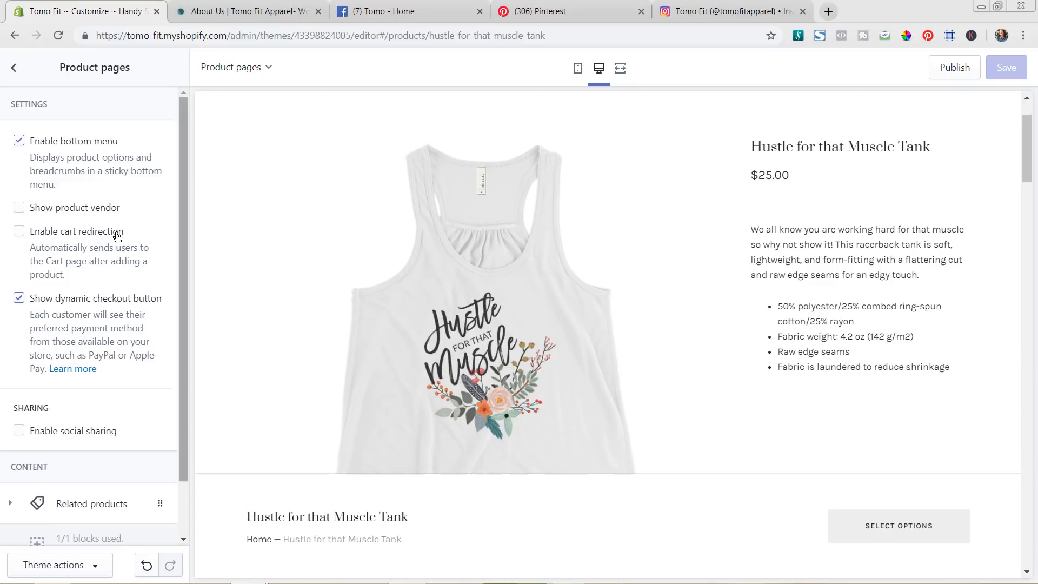
Try the product page without the bottom menu, restore the menu and check its product options again
{"action": "left_click", "coordinate": [19, 143]}
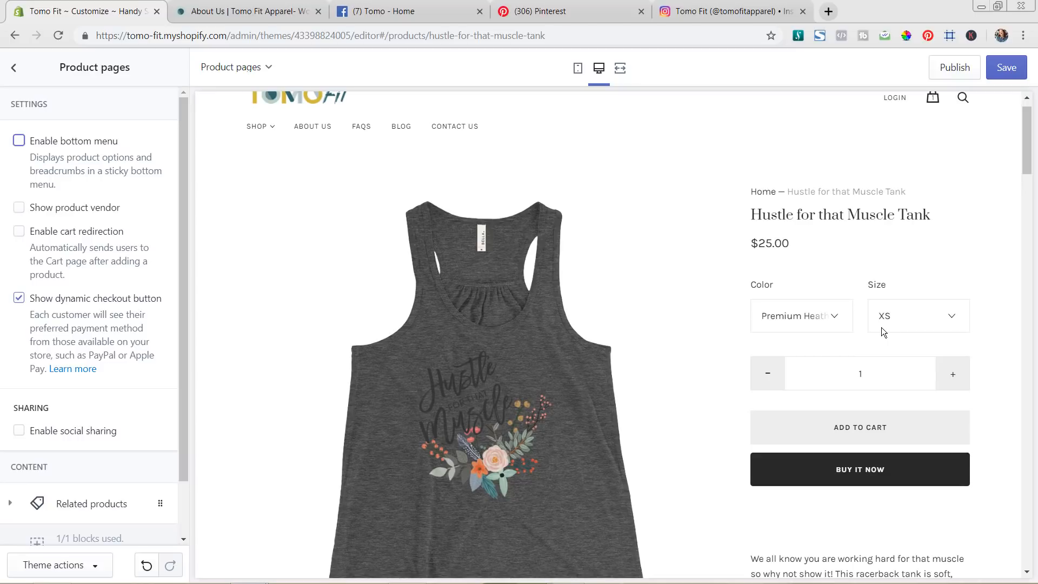
{"action": "left_click", "coordinate": [19, 142]}
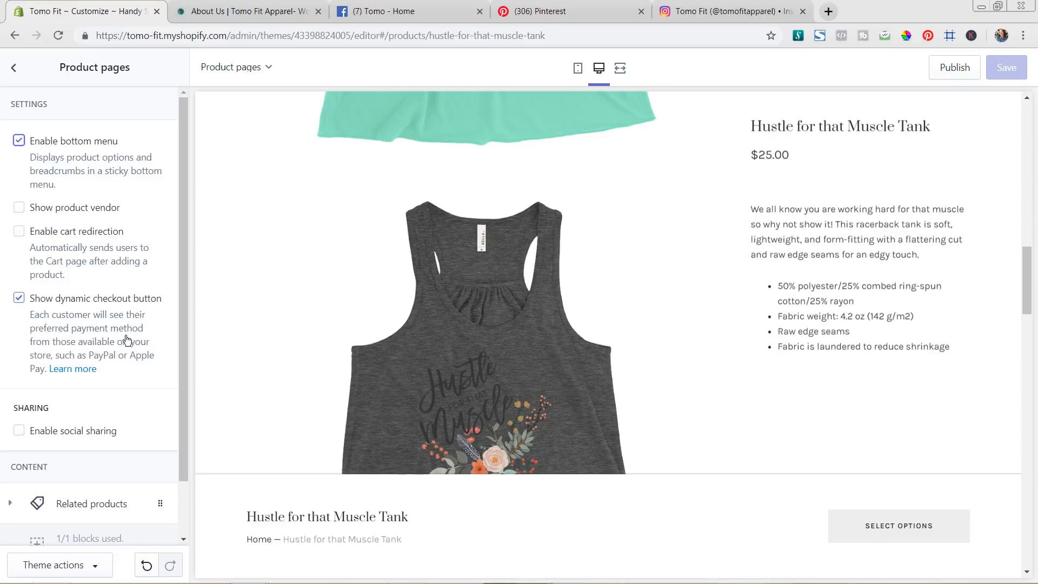
{"action": "left_click", "coordinate": [909, 528]}
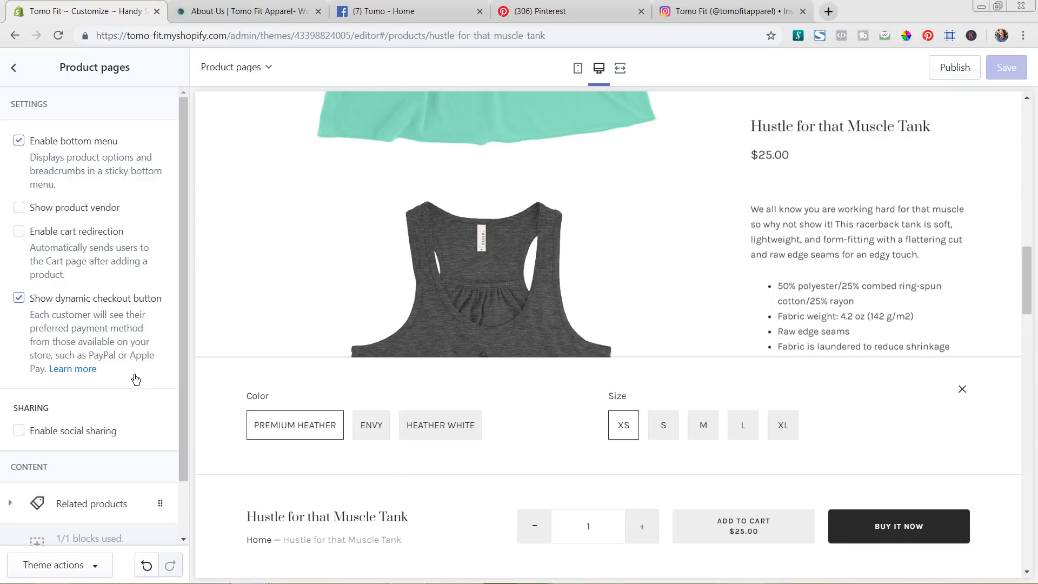
{"action": "left_click", "coordinate": [964, 385]}
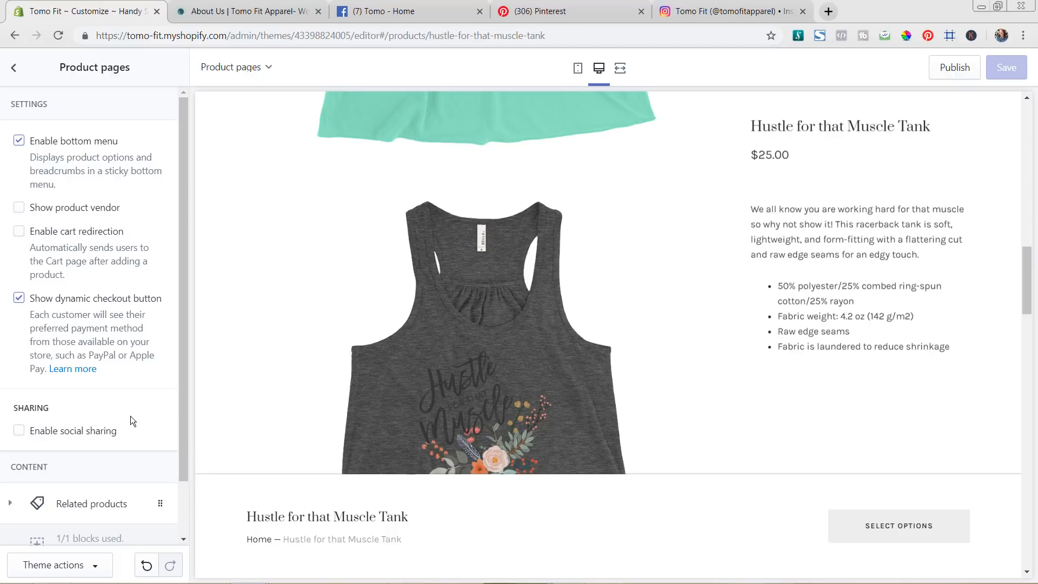
Enable social sharing on the product pages
{"action": "scroll", "coordinate": [127, 383], "scroll_direction": "down", "scroll_amount": 1}
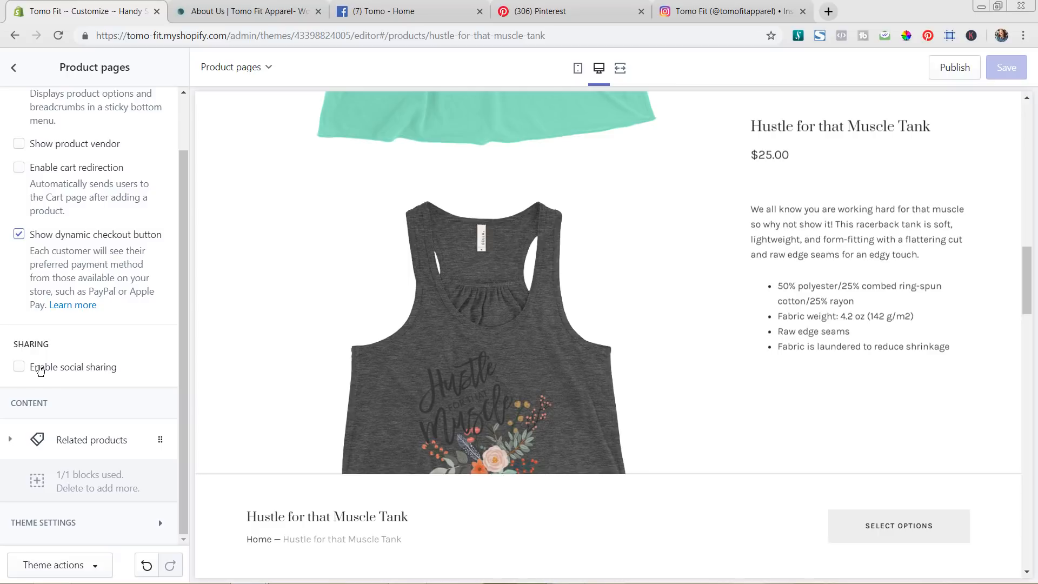
{"action": "left_click", "coordinate": [39, 370]}
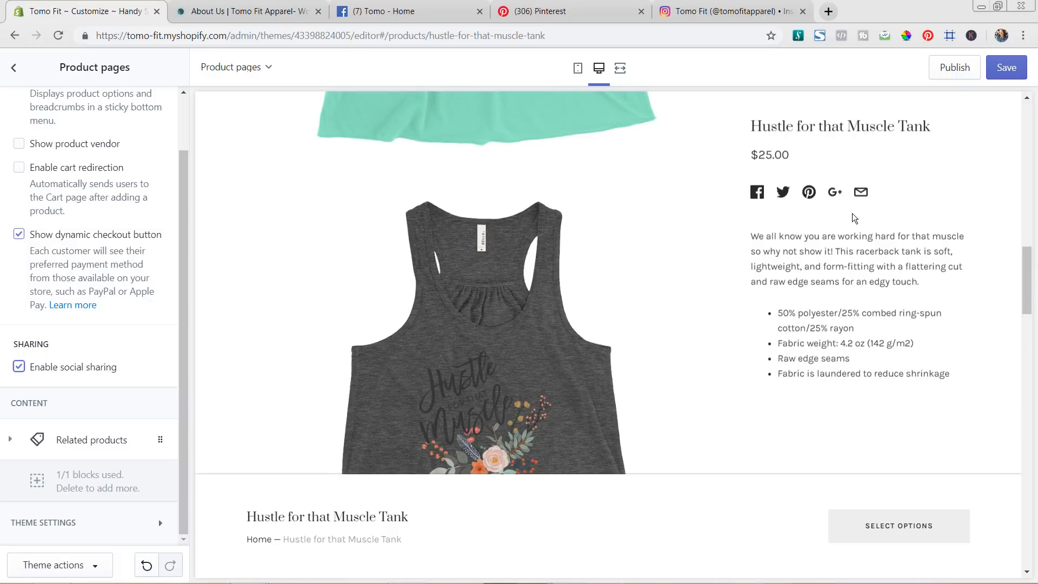
{"action": "scroll", "coordinate": [901, 296], "scroll_direction": "down", "scroll_amount": 10}
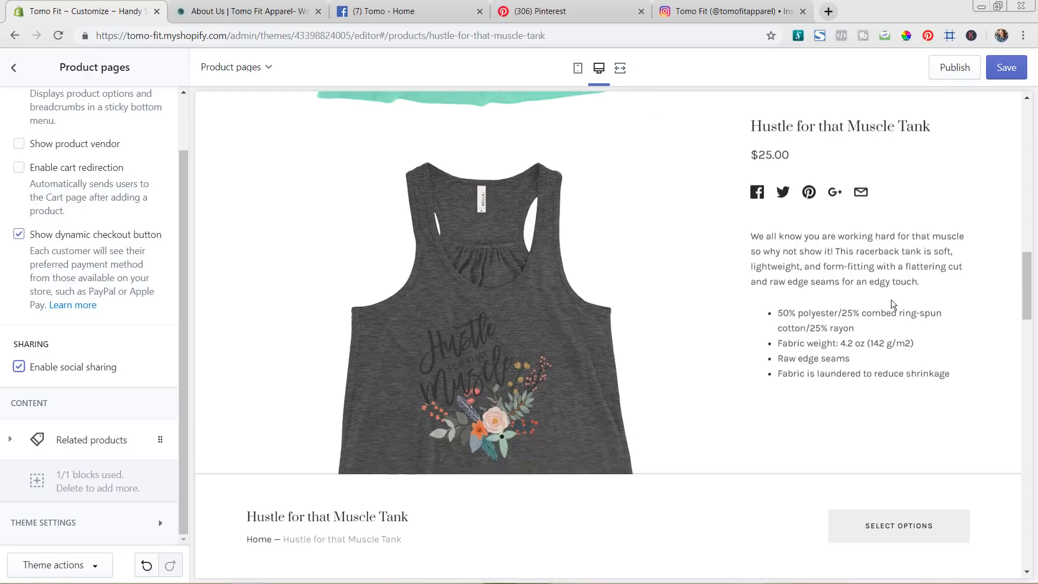
Review the Related products preview and its settings, keep the product aspect ratio at Natural, and save the theme
{"action": "scroll", "coordinate": [902, 296], "scroll_direction": "down", "scroll_amount": 5}
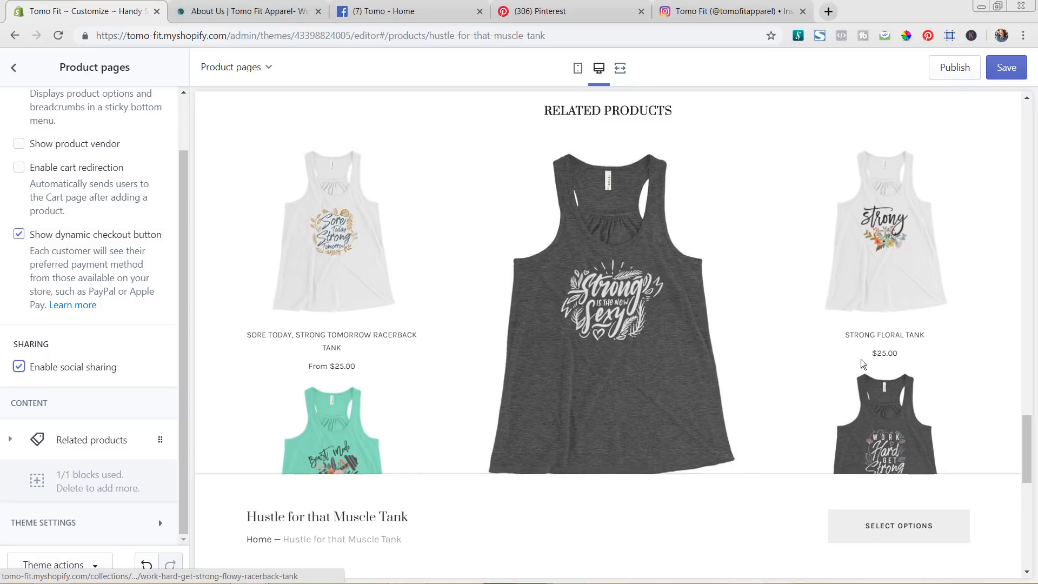
{"action": "scroll", "coordinate": [540, 377], "scroll_direction": "down", "scroll_amount": 1}
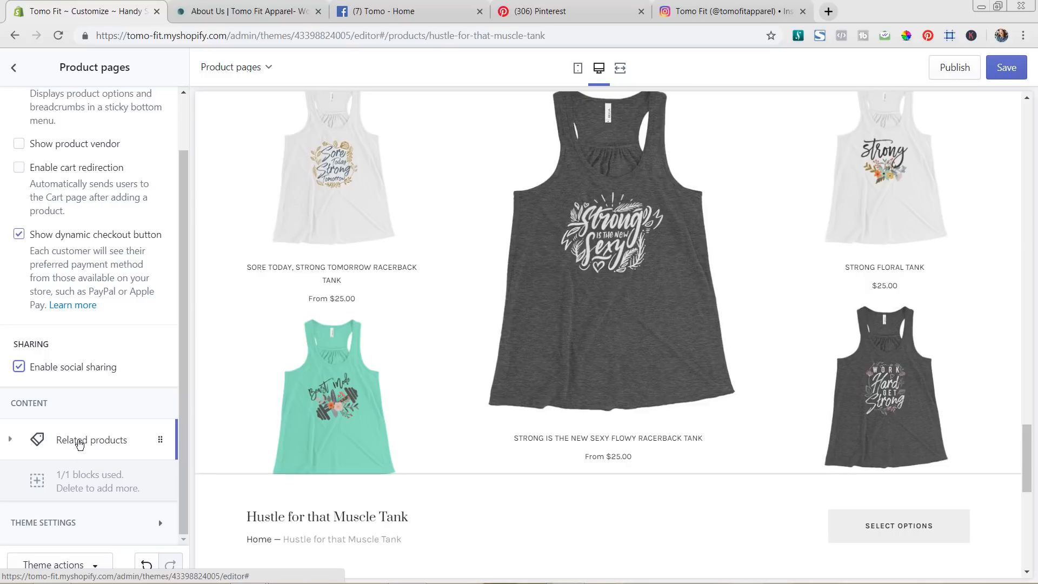
{"action": "left_click", "coordinate": [83, 441]}
{"action": "scroll", "coordinate": [135, 379], "scroll_direction": "down", "scroll_amount": 6}
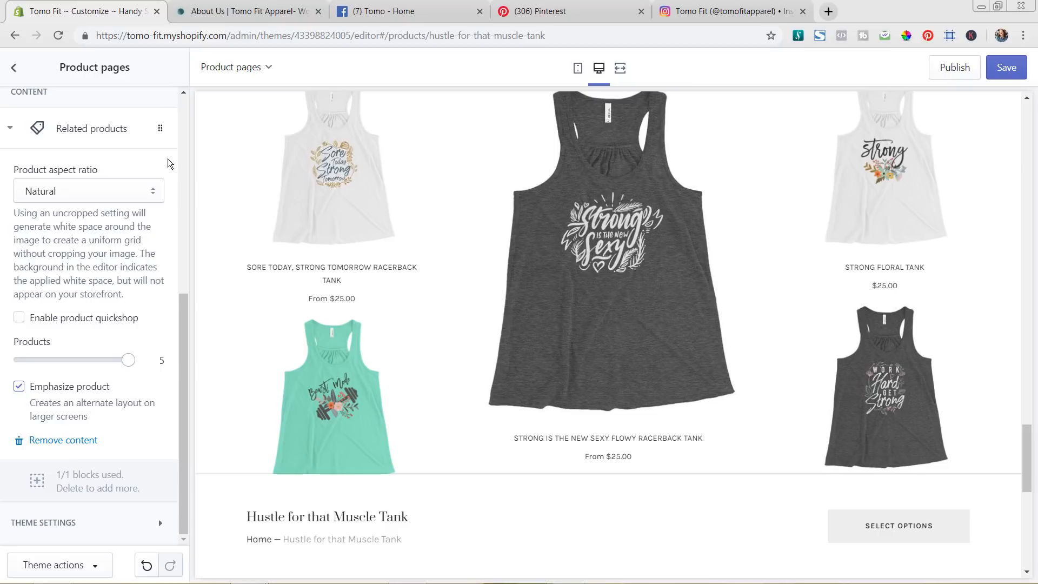
{"action": "left_click", "coordinate": [124, 195]}
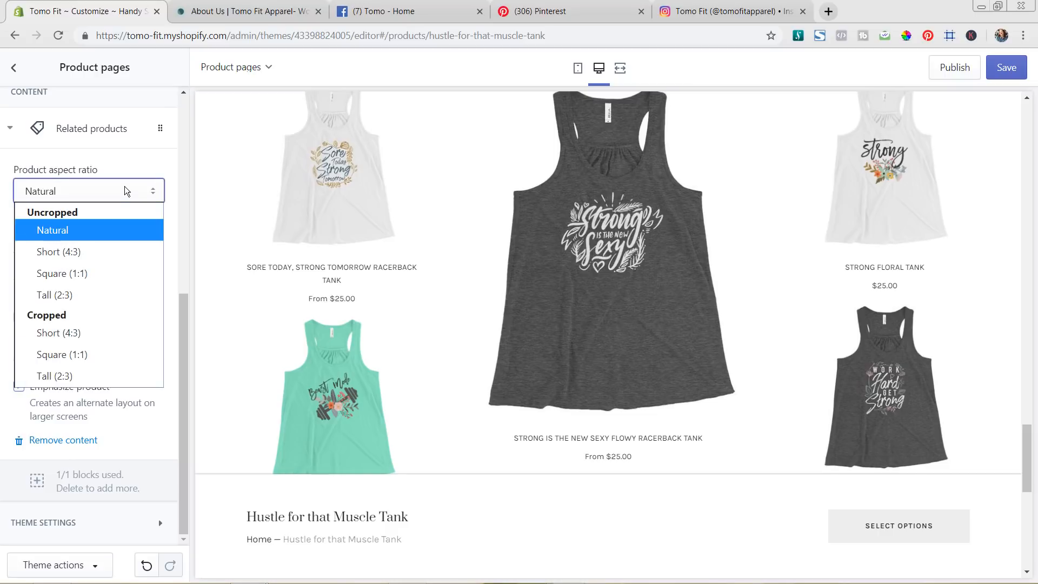
{"action": "left_click", "coordinate": [167, 171]}
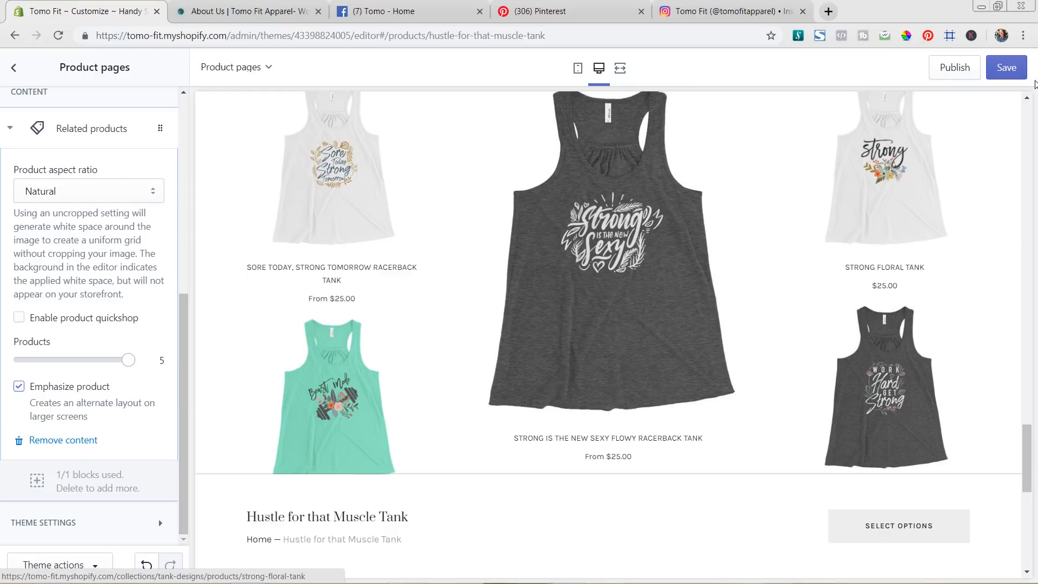
{"action": "left_click", "coordinate": [1013, 69]}
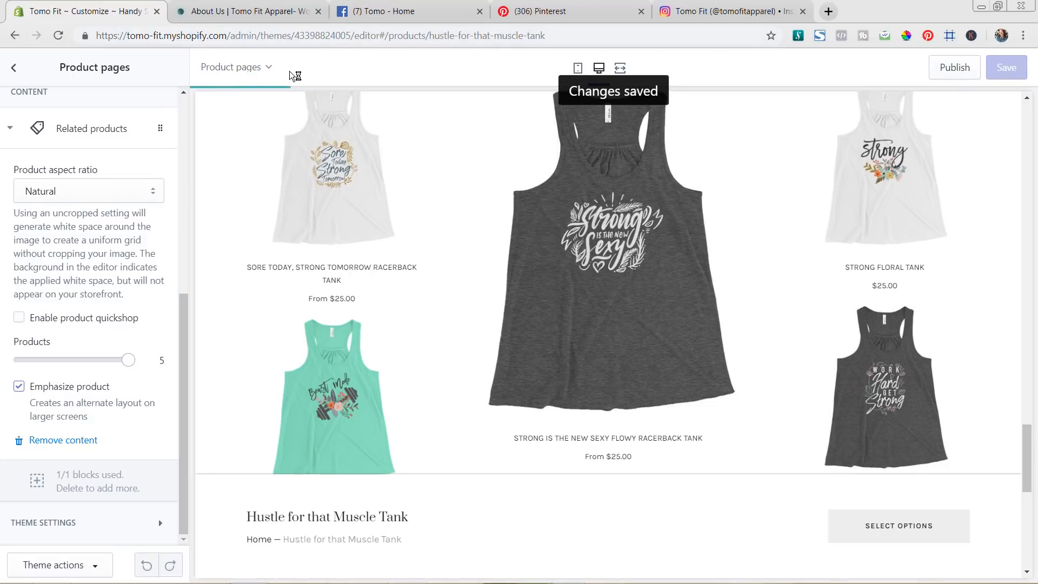
Switch the theme editor to Collection pages, open their section settings and inspect the preview's sorting options
{"action": "left_click", "coordinate": [260, 76]}
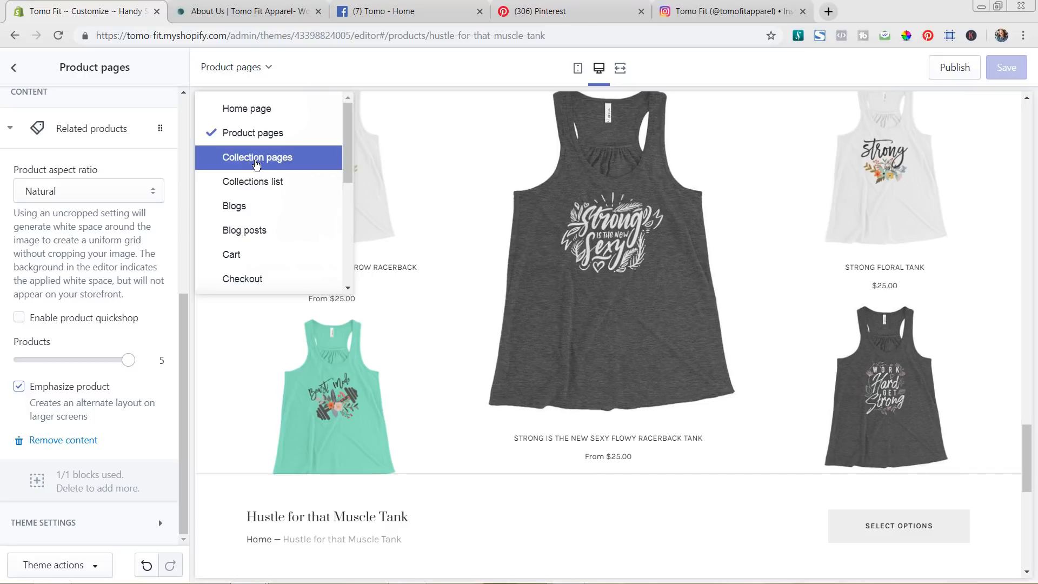
{"action": "left_click", "coordinate": [256, 159]}
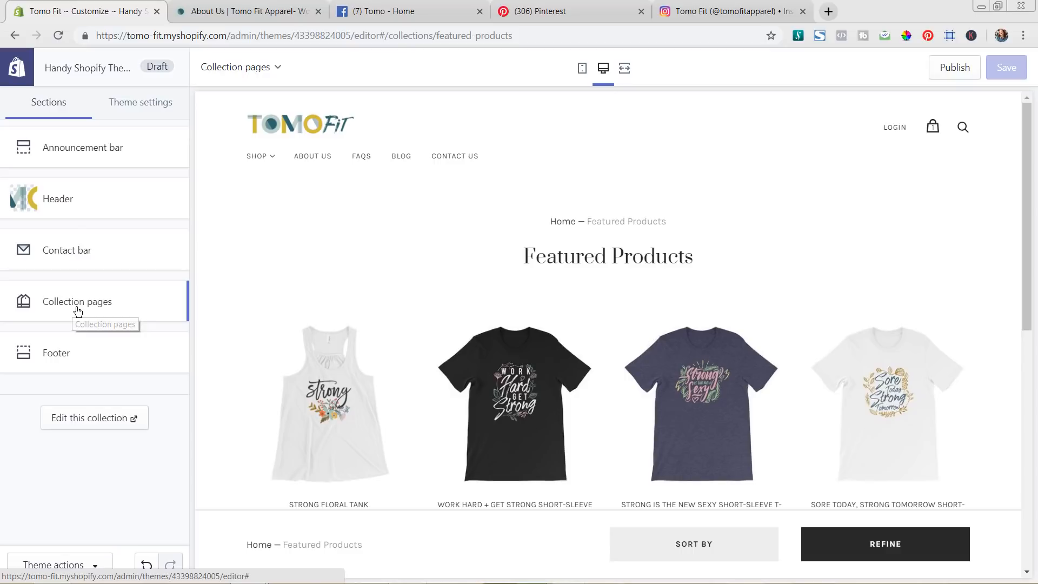
{"action": "left_click", "coordinate": [78, 309]}
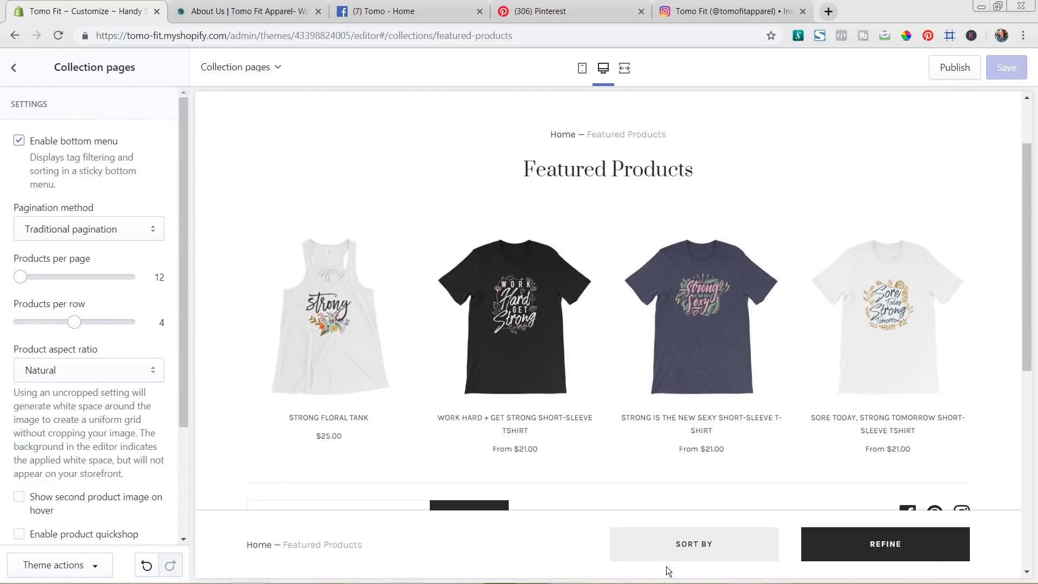
{"action": "left_click", "coordinate": [711, 556]}
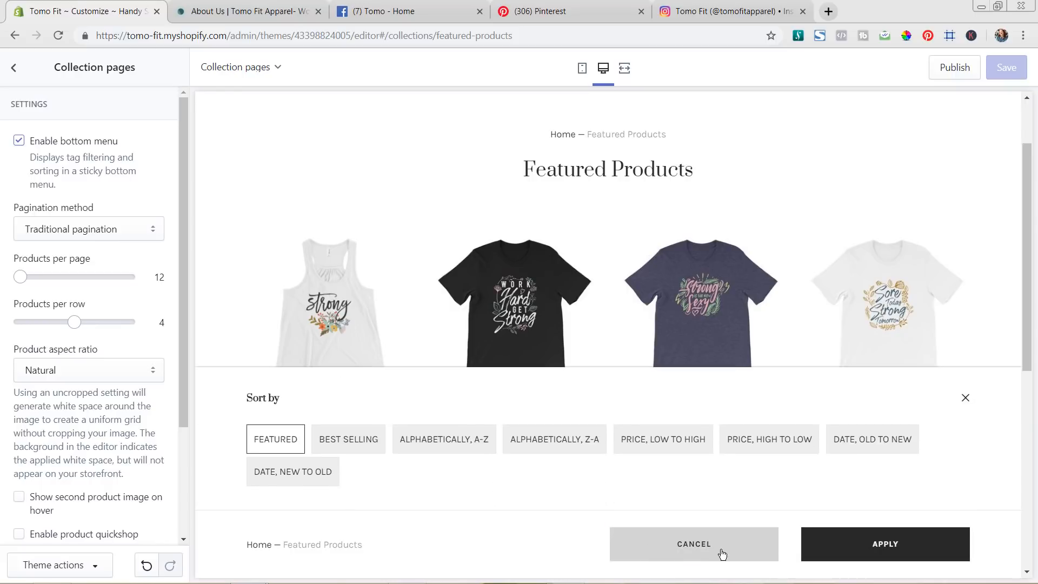
{"action": "left_click", "coordinate": [722, 554]}
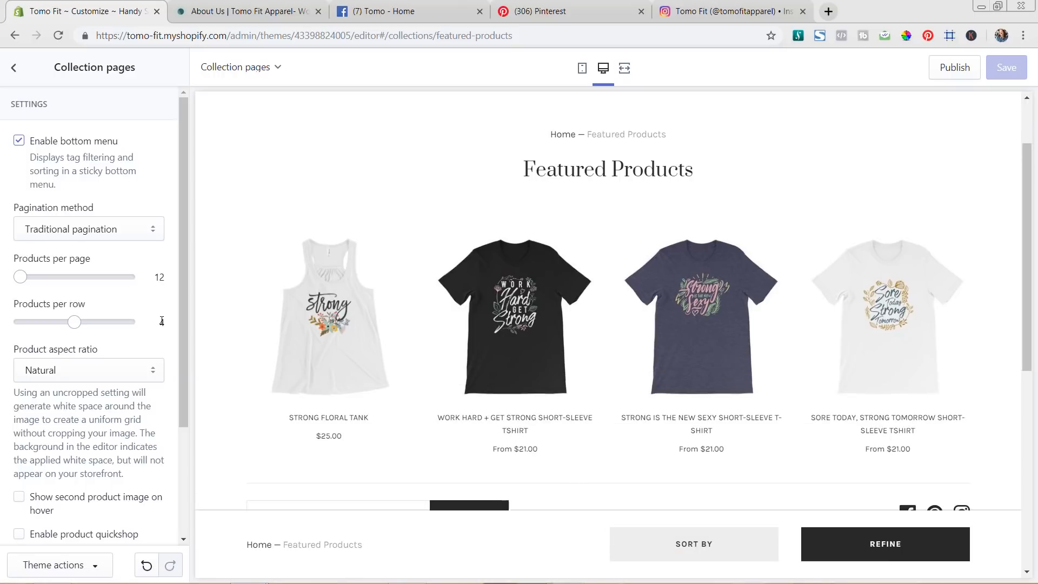
Disable the bottom menu on collection pages, set products per row to 3 and save the theme
{"action": "left_click", "coordinate": [20, 142]}
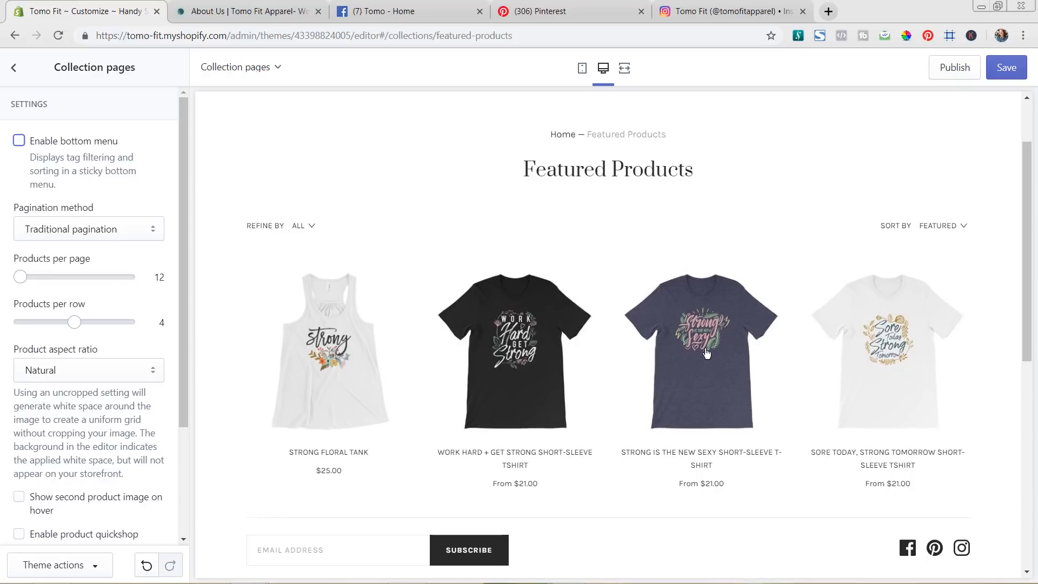
{"action": "left_click_drag", "start_coordinate": [74, 322], "coordinate": [45, 323]}
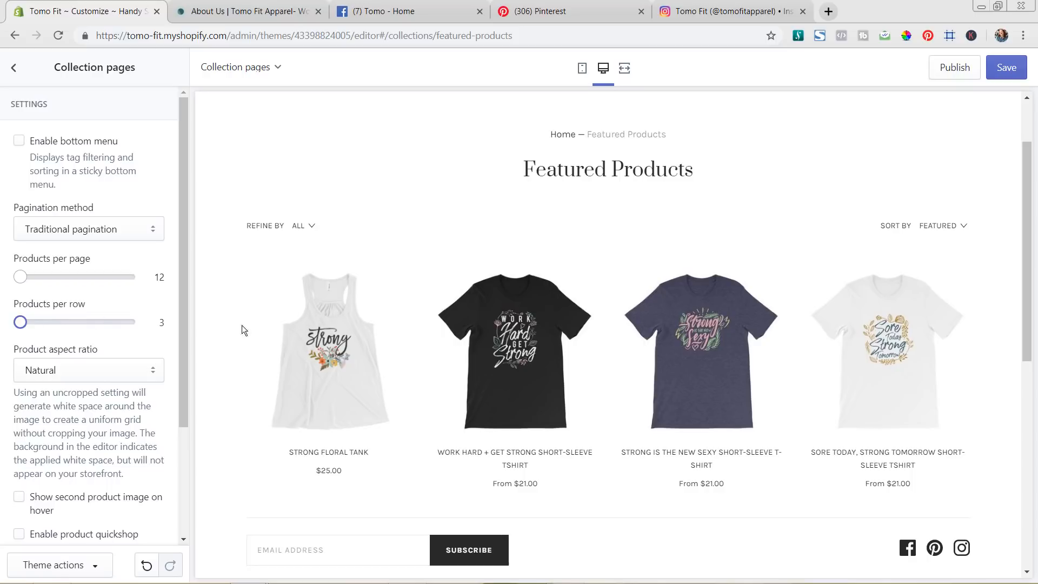
{"action": "scroll", "coordinate": [723, 323], "scroll_direction": "down", "scroll_amount": 3}
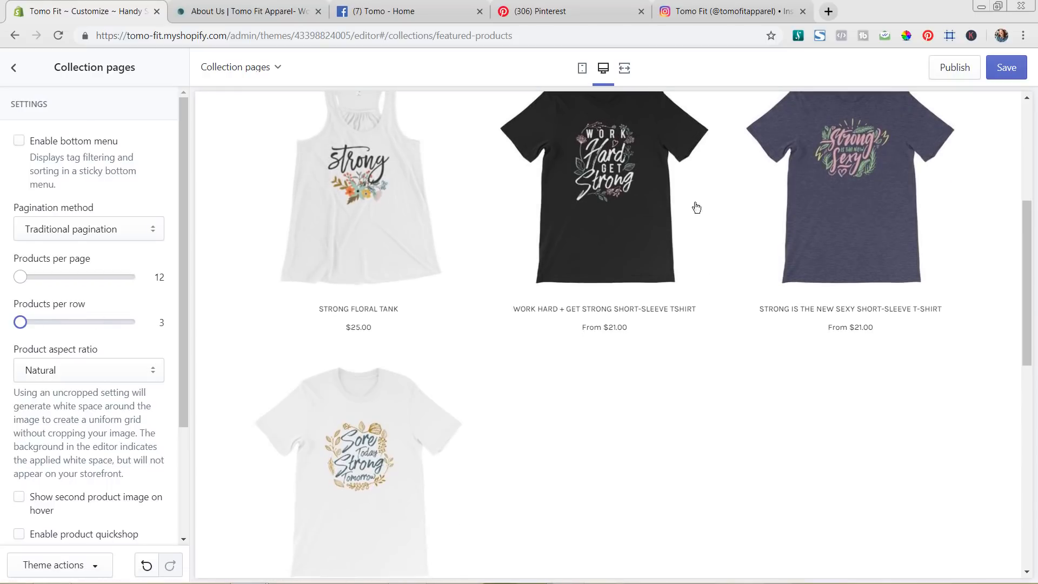
{"action": "scroll", "coordinate": [147, 415], "scroll_direction": "down", "scroll_amount": 3}
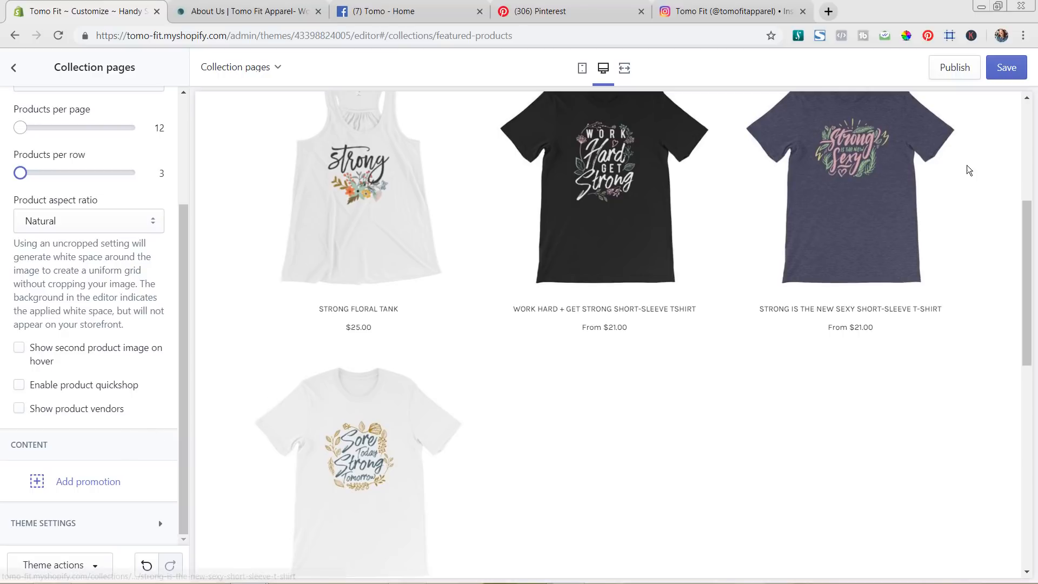
{"action": "left_click", "coordinate": [1006, 67]}
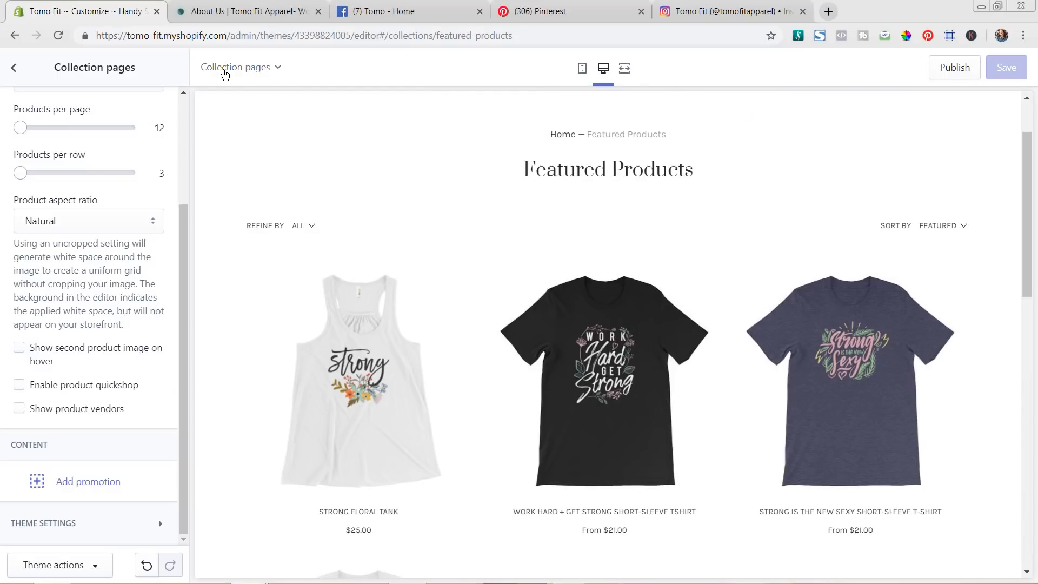
Switch the theme editor to Blogs, look over the Blog pages settings and return to the section list
{"action": "left_click", "coordinate": [225, 73]}
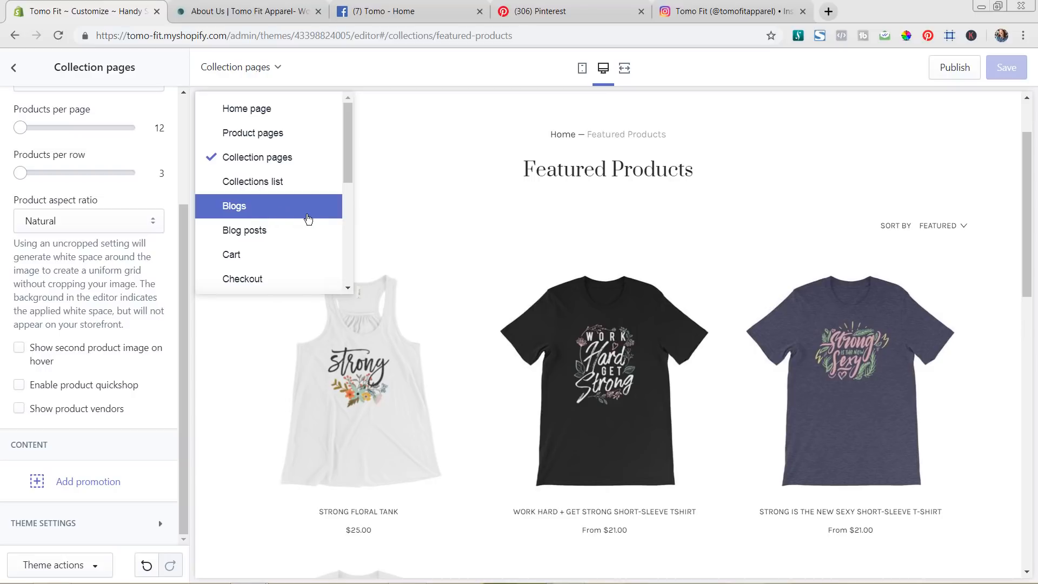
{"action": "left_click", "coordinate": [297, 212]}
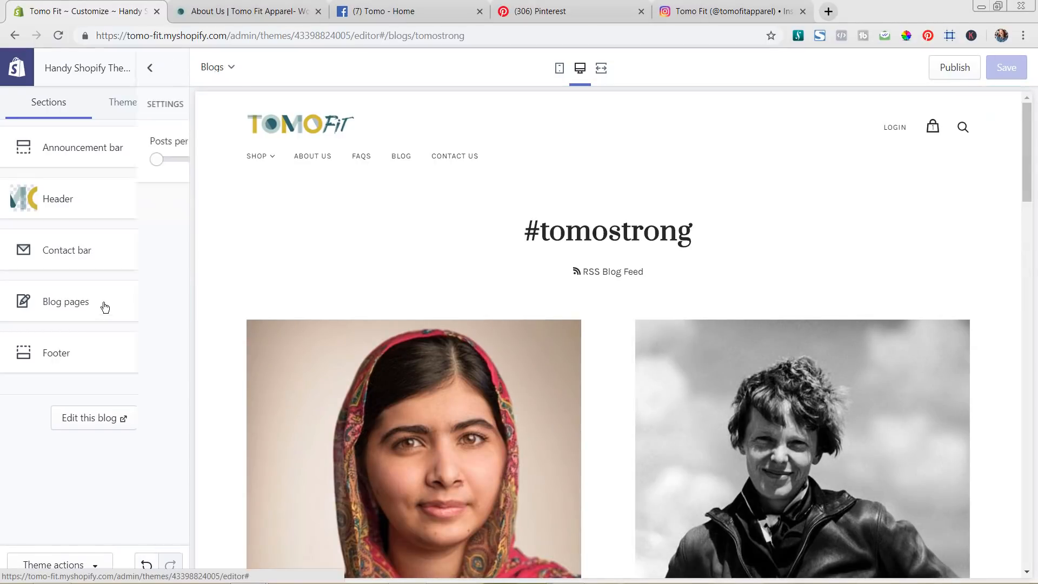
{"action": "left_click", "coordinate": [103, 305]}
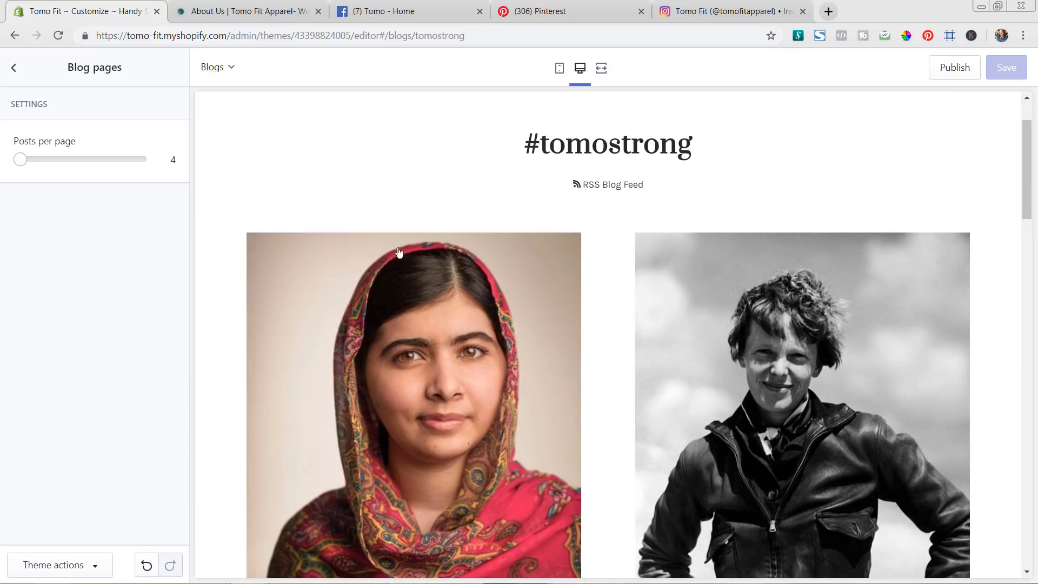
{"action": "scroll", "coordinate": [379, 256], "scroll_direction": "down", "scroll_amount": 6}
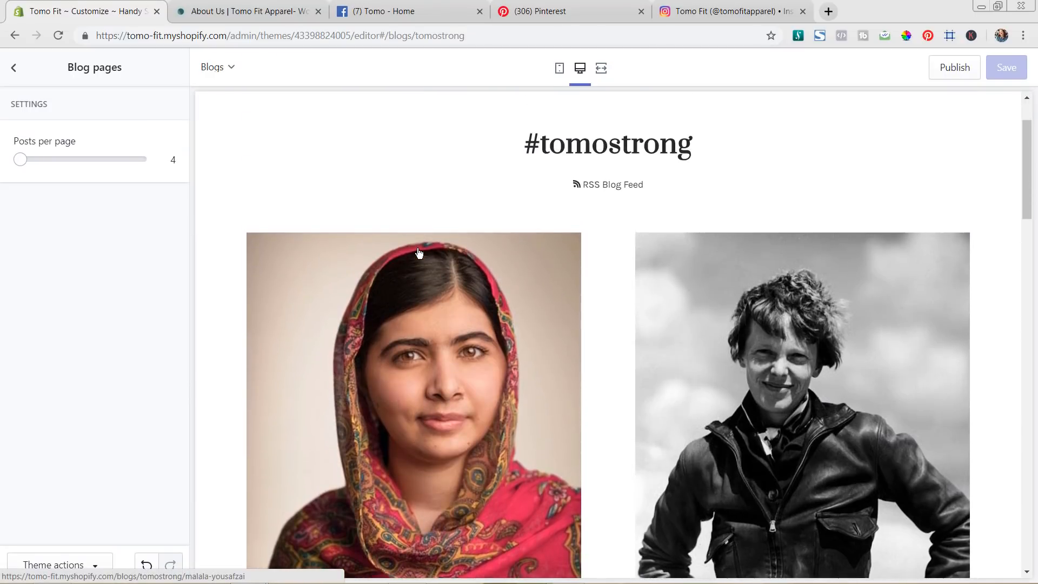
{"action": "left_click", "coordinate": [14, 69]}
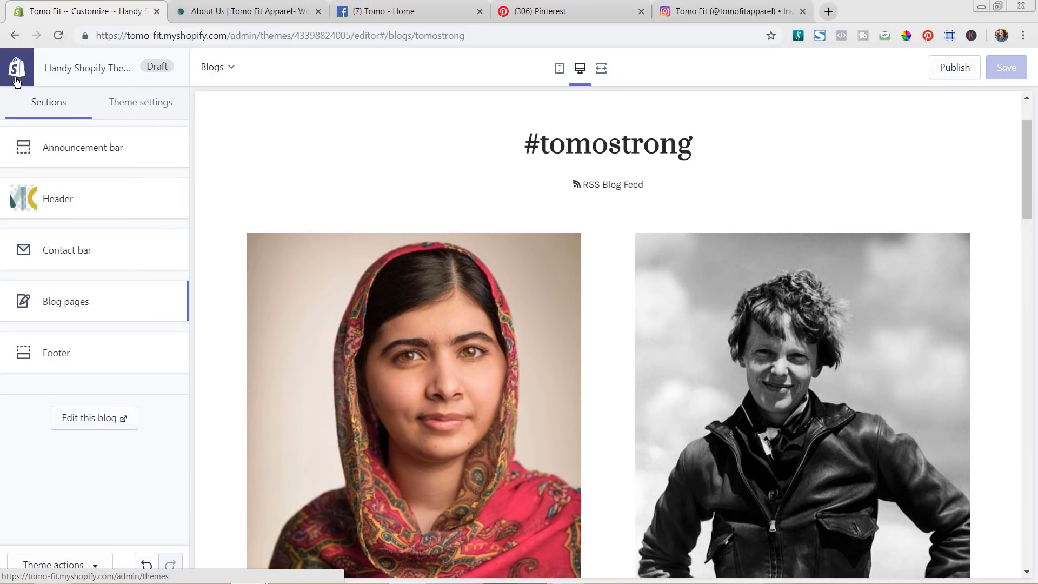
Switch the theme editor to Blog posts and open the Article pages section settings
{"action": "left_click", "coordinate": [228, 70]}
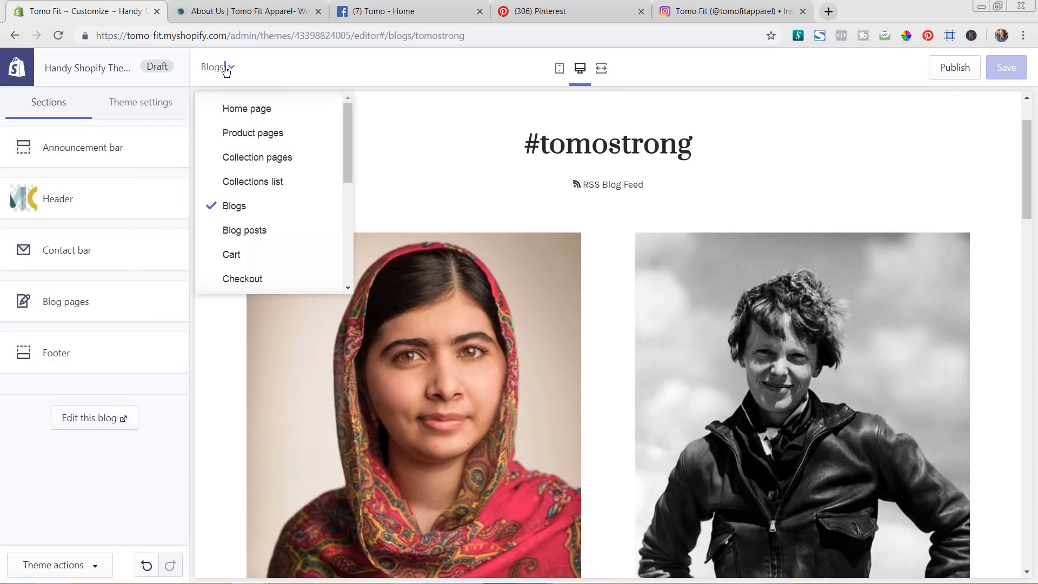
{"action": "left_click", "coordinate": [245, 235]}
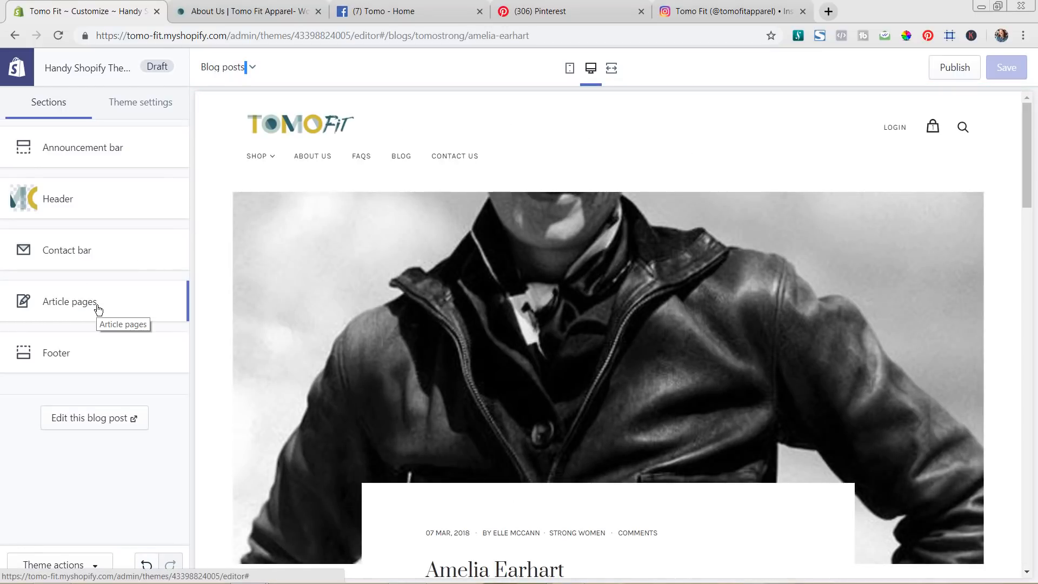
{"action": "left_click", "coordinate": [81, 301]}
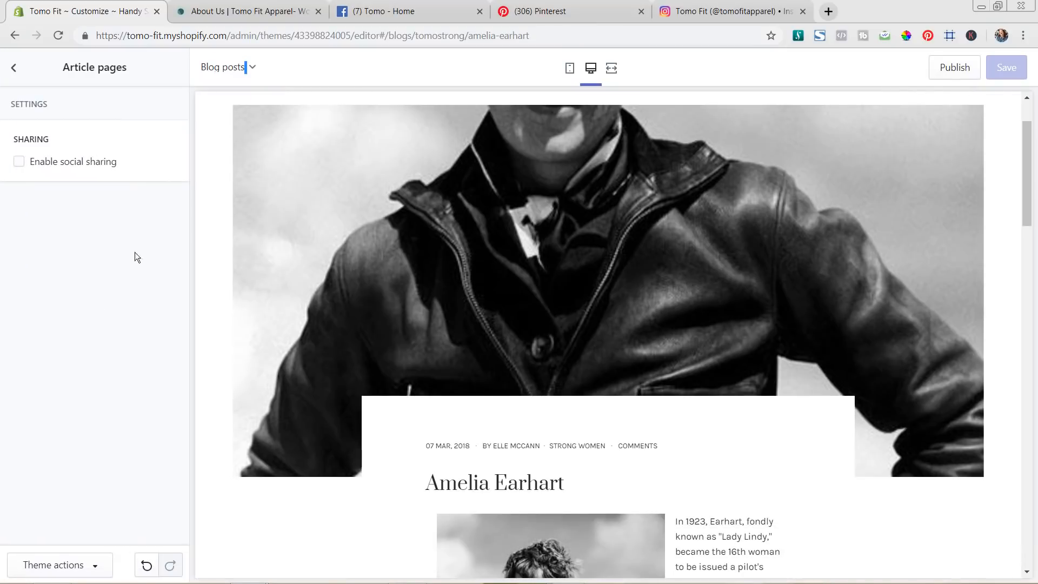
Enable social sharing on the article pages, check the share icons in the post preview and save the theme
{"action": "scroll", "coordinate": [427, 301], "scroll_direction": "down", "scroll_amount": 6}
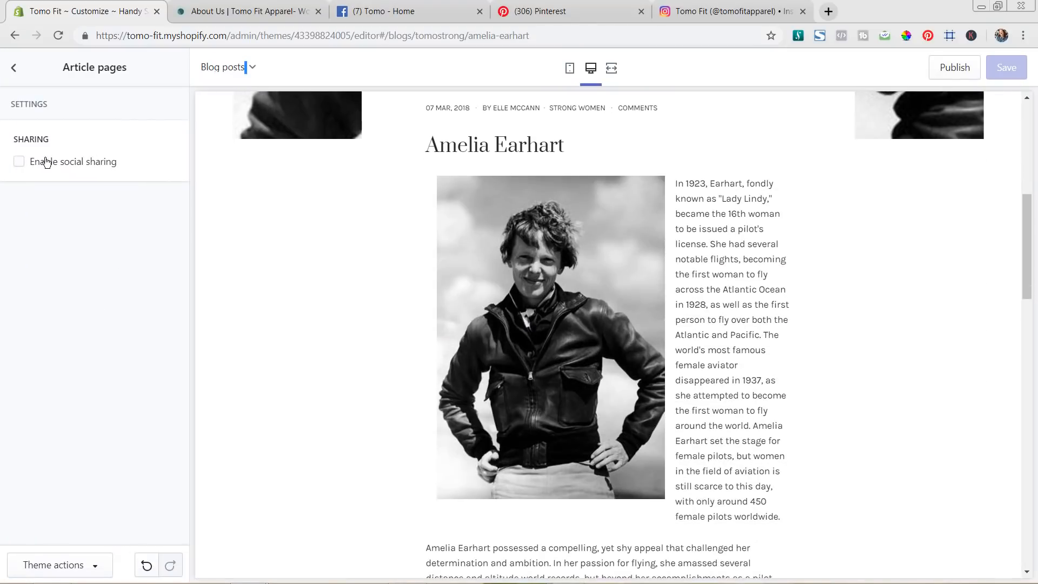
{"action": "left_click", "coordinate": [45, 164]}
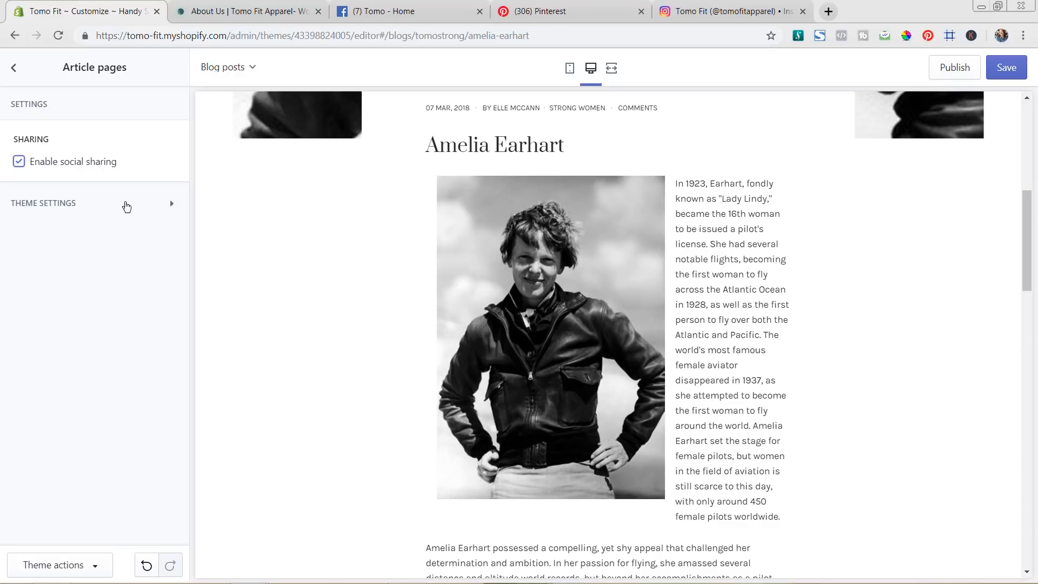
{"action": "scroll", "coordinate": [654, 289], "scroll_direction": "down", "scroll_amount": 7}
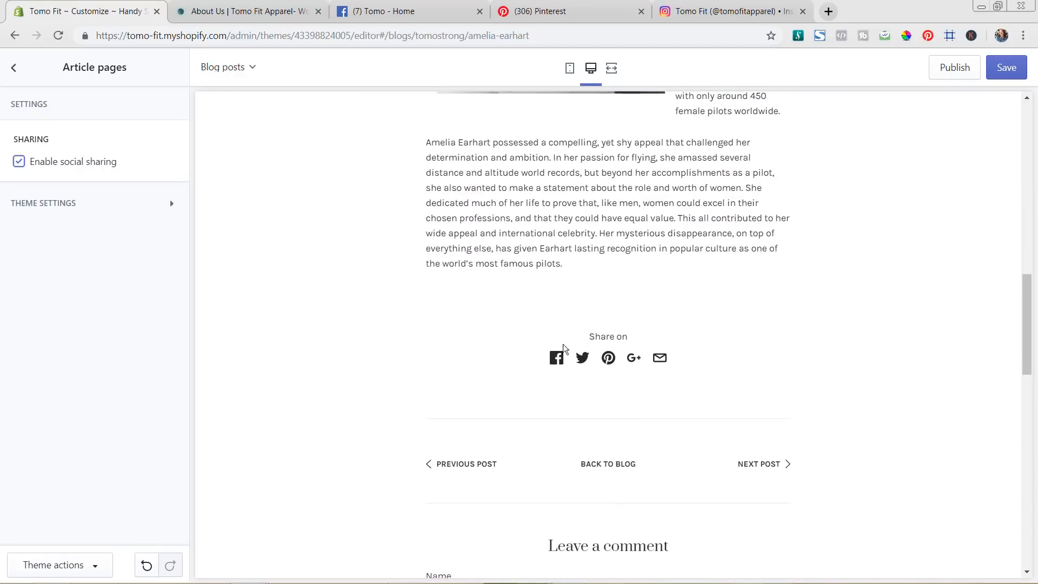
{"action": "scroll", "coordinate": [760, 361], "scroll_direction": "up", "scroll_amount": 10}
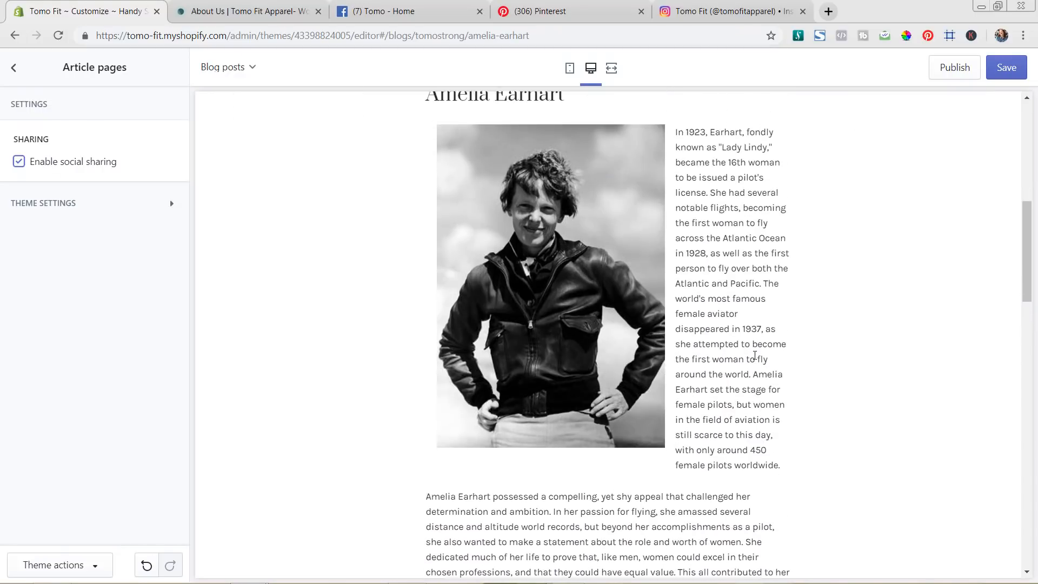
{"action": "scroll", "coordinate": [755, 358], "scroll_direction": "up", "scroll_amount": 2}
{"action": "scroll", "coordinate": [800, 335], "scroll_direction": "down", "scroll_amount": 1}
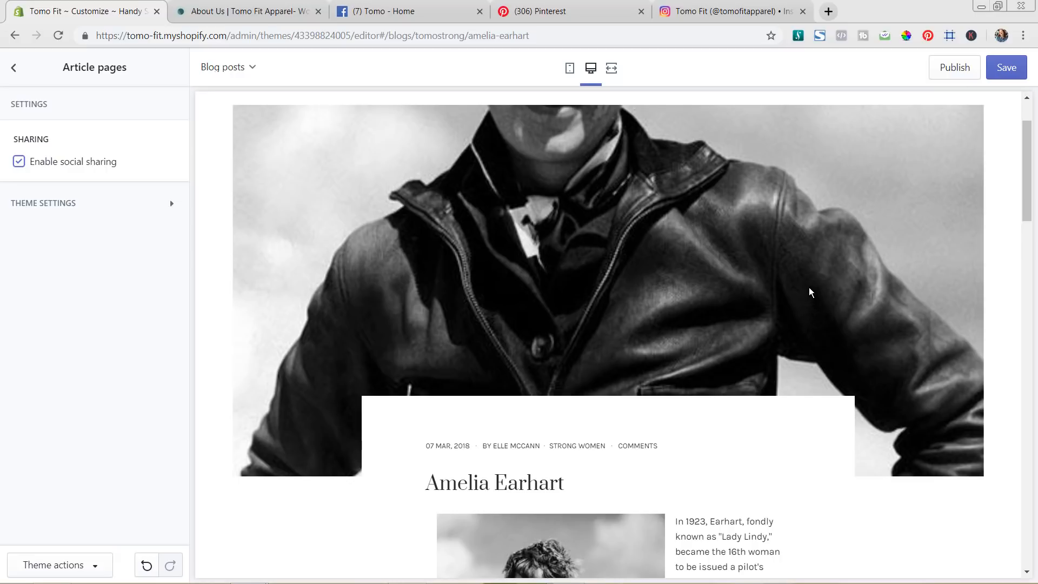
{"action": "scroll", "coordinate": [800, 283], "scroll_direction": "down", "scroll_amount": 2}
{"action": "scroll", "coordinate": [799, 283], "scroll_direction": "up", "scroll_amount": 3}
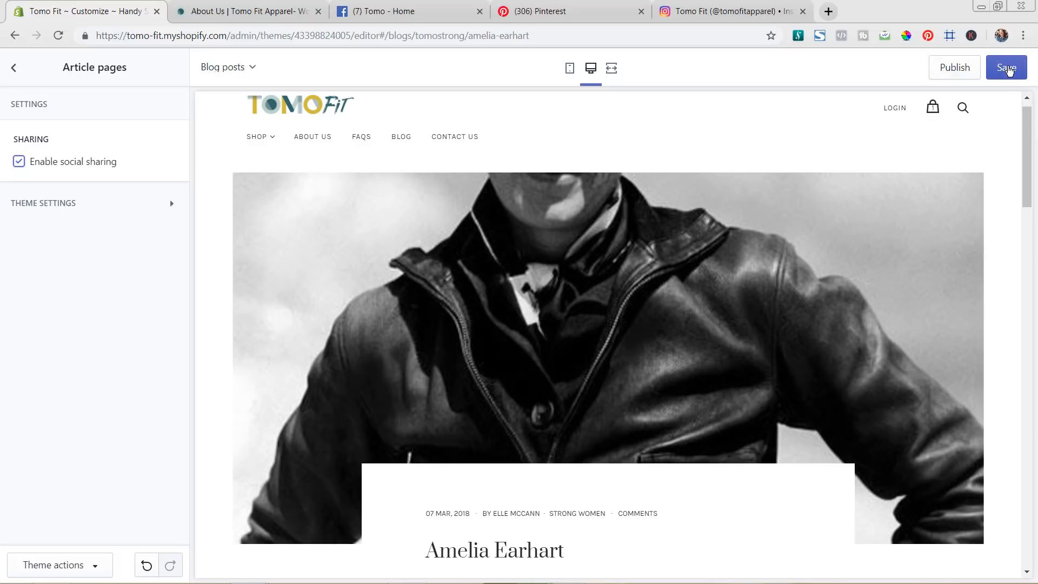
{"action": "left_click", "coordinate": [1007, 68]}
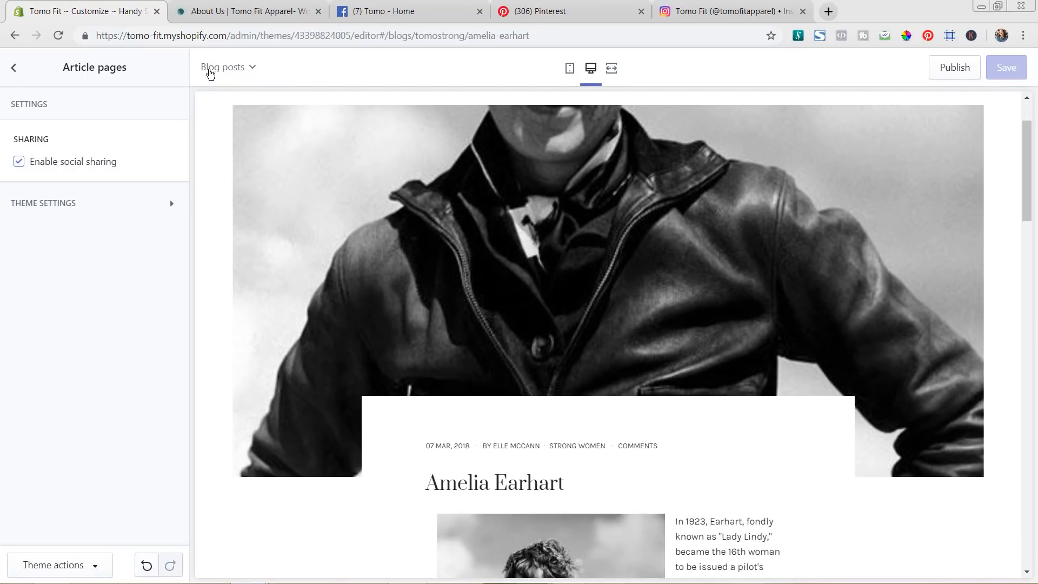
Switch the theme editor to Cart, disable notes in the Cart page section and save the theme
{"action": "left_click", "coordinate": [213, 71]}
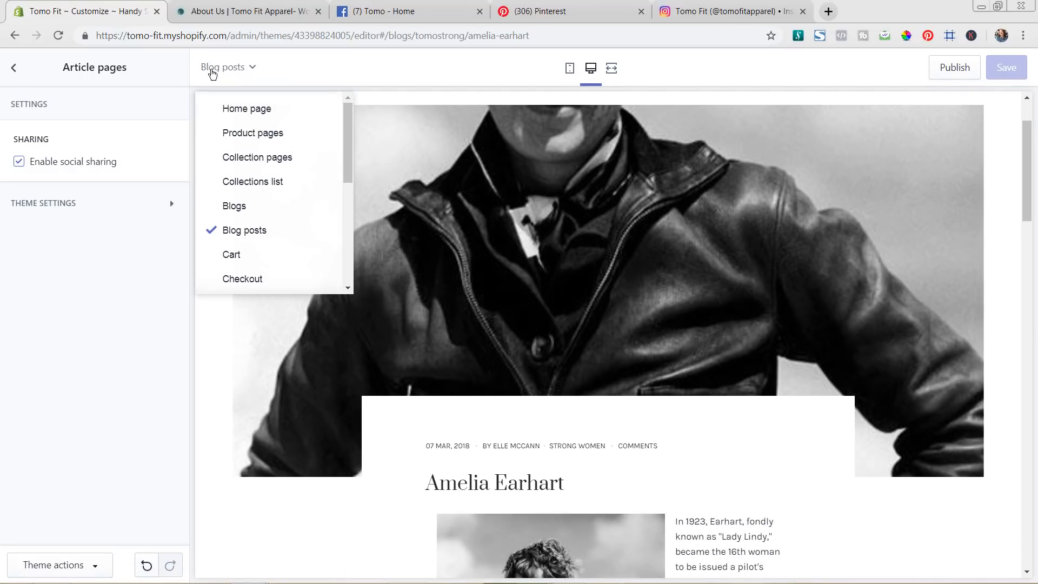
{"action": "scroll", "coordinate": [225, 157], "scroll_direction": "down", "scroll_amount": 1}
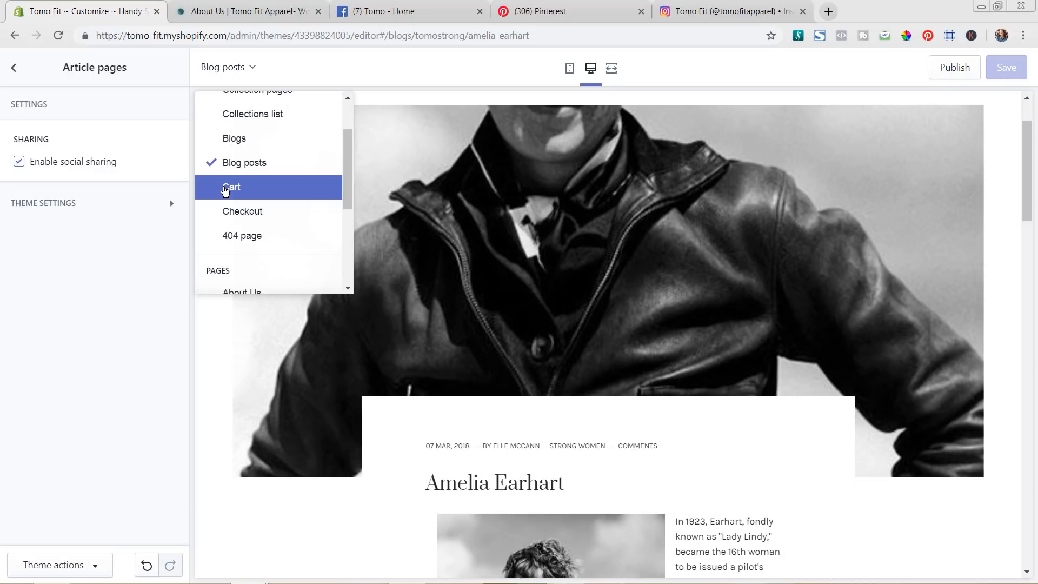
{"action": "left_click", "coordinate": [225, 189]}
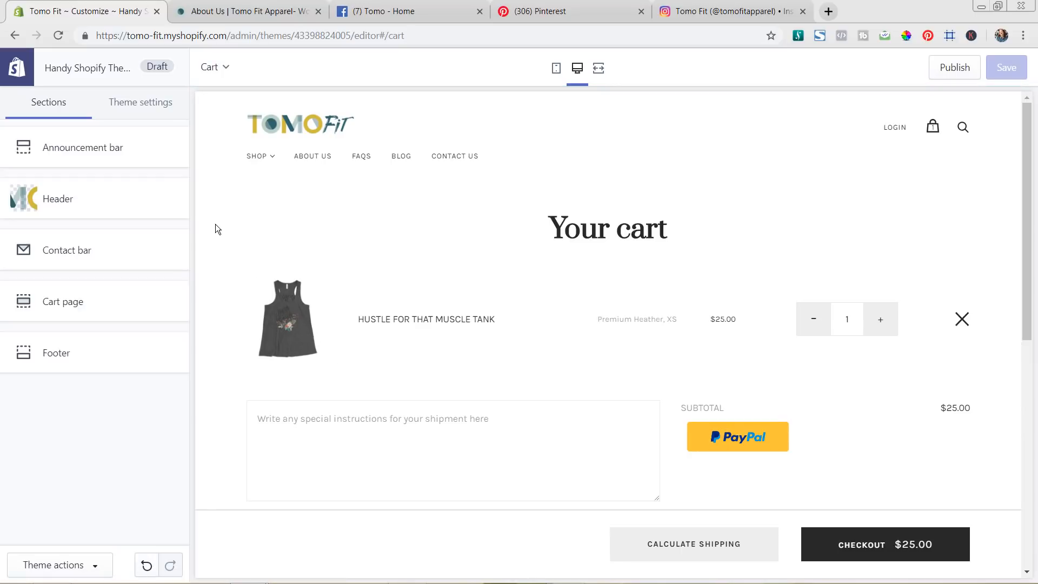
{"action": "left_click", "coordinate": [78, 306]}
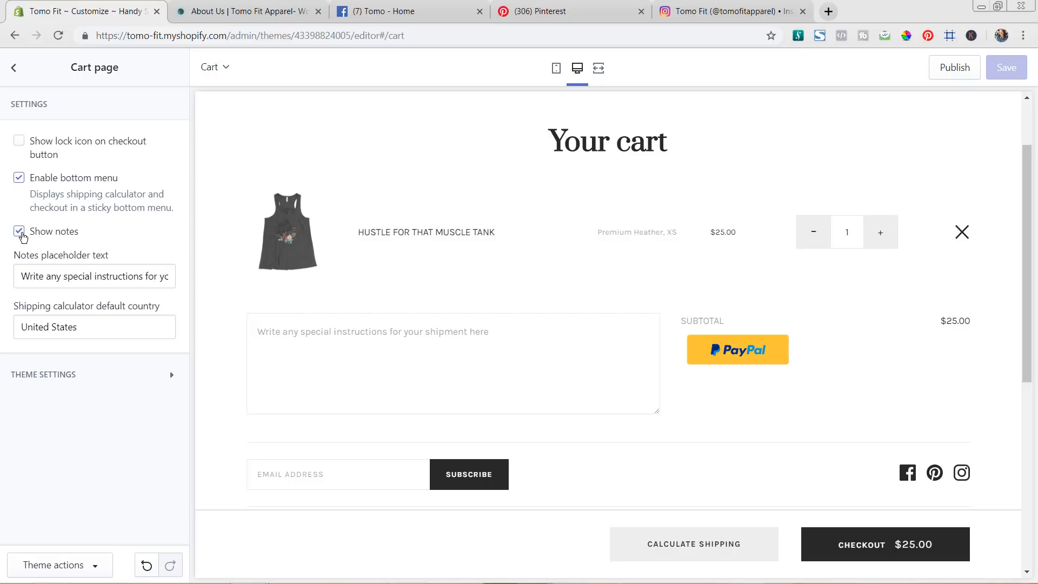
{"action": "left_click", "coordinate": [19, 232]}
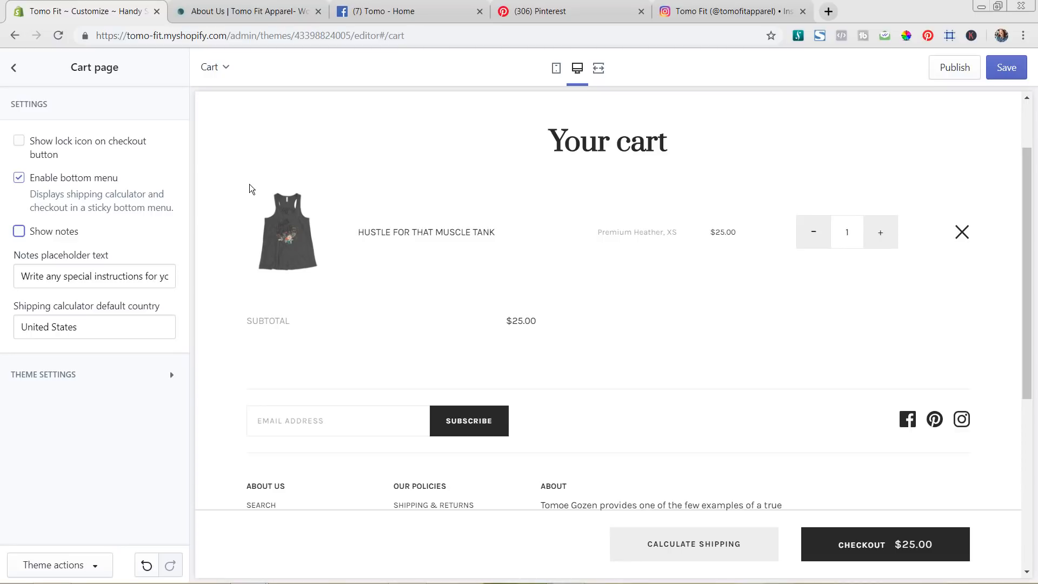
{"action": "left_click", "coordinate": [1004, 69]}
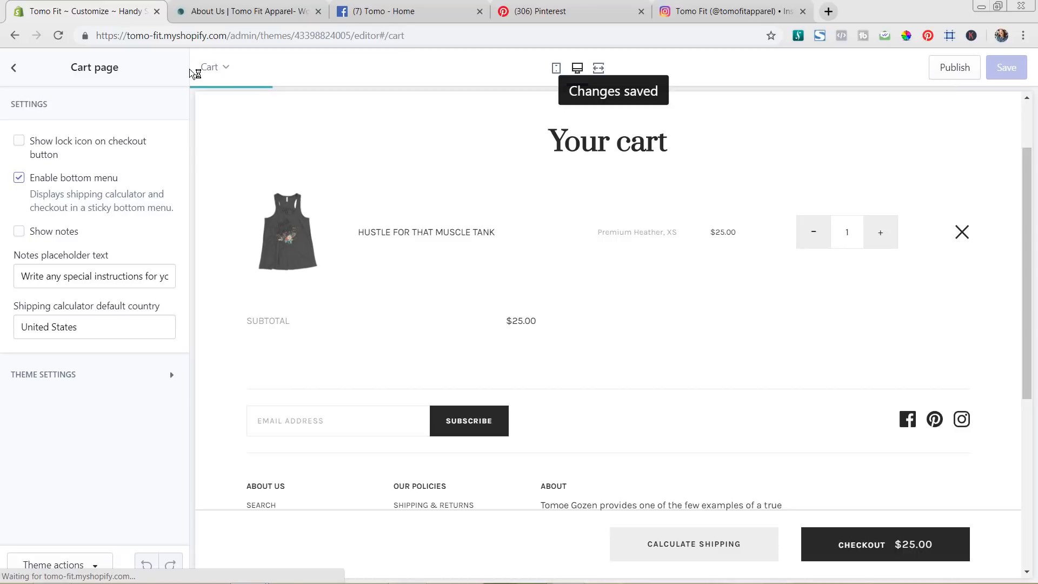
Switch the theme editor to Checkout and open the checkout settings
{"action": "left_click", "coordinate": [221, 68]}
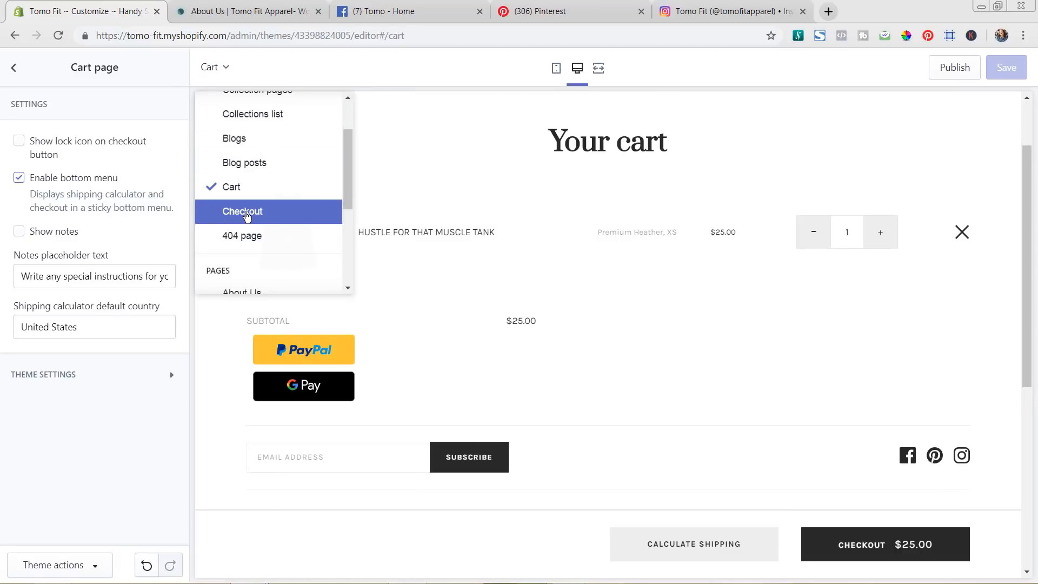
{"action": "left_click", "coordinate": [246, 214]}
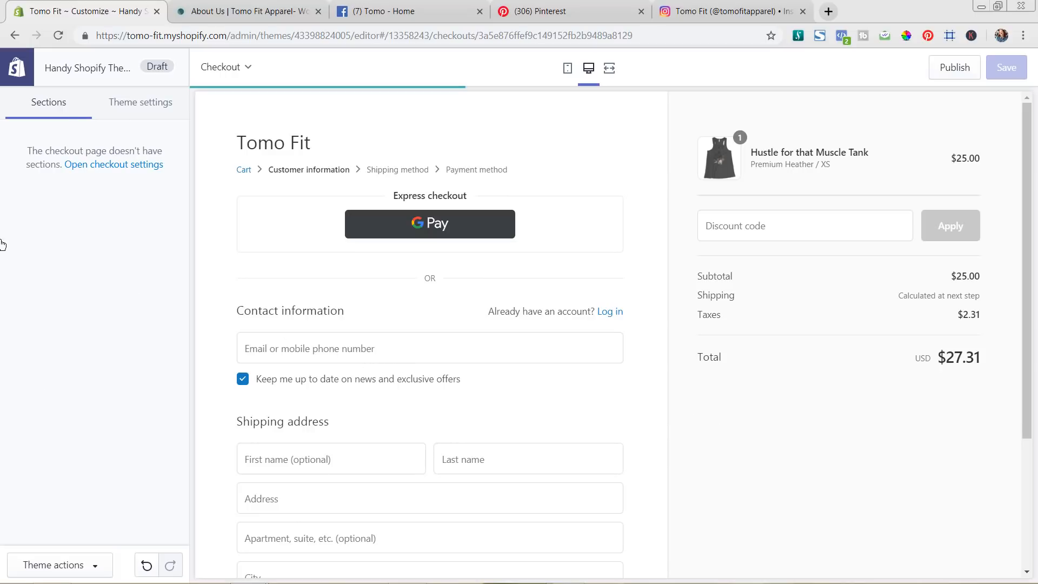
{"action": "left_click", "coordinate": [95, 164]}
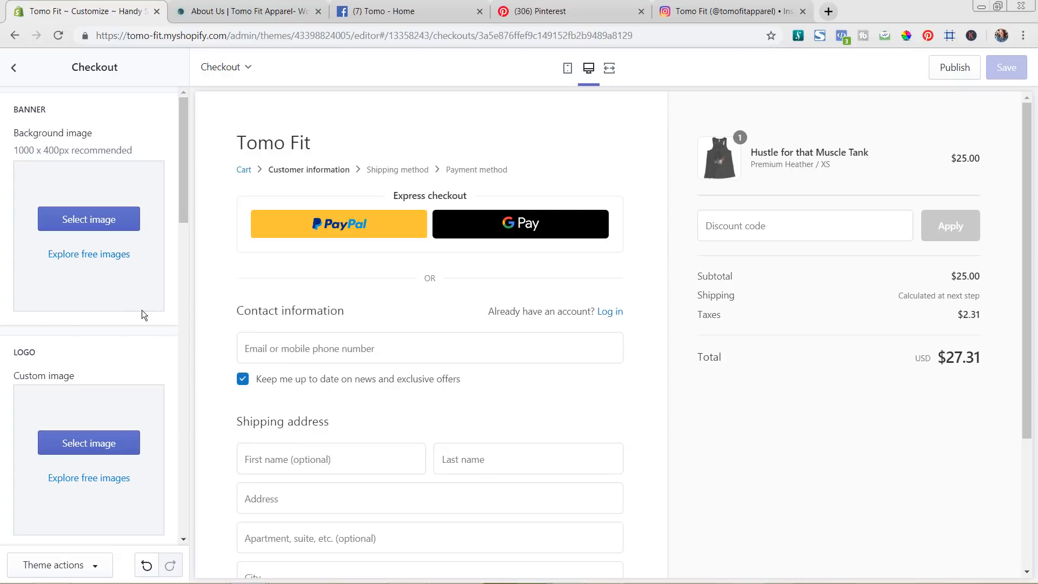
Set the Tomo Fit logo from the image library as the checkout page's custom logo image
{"action": "scroll", "coordinate": [115, 291], "scroll_direction": "down", "scroll_amount": 2}
{"action": "scroll", "coordinate": [115, 291], "scroll_direction": "up", "scroll_amount": 2}
{"action": "scroll", "coordinate": [45, 354], "scroll_direction": "down", "scroll_amount": 1}
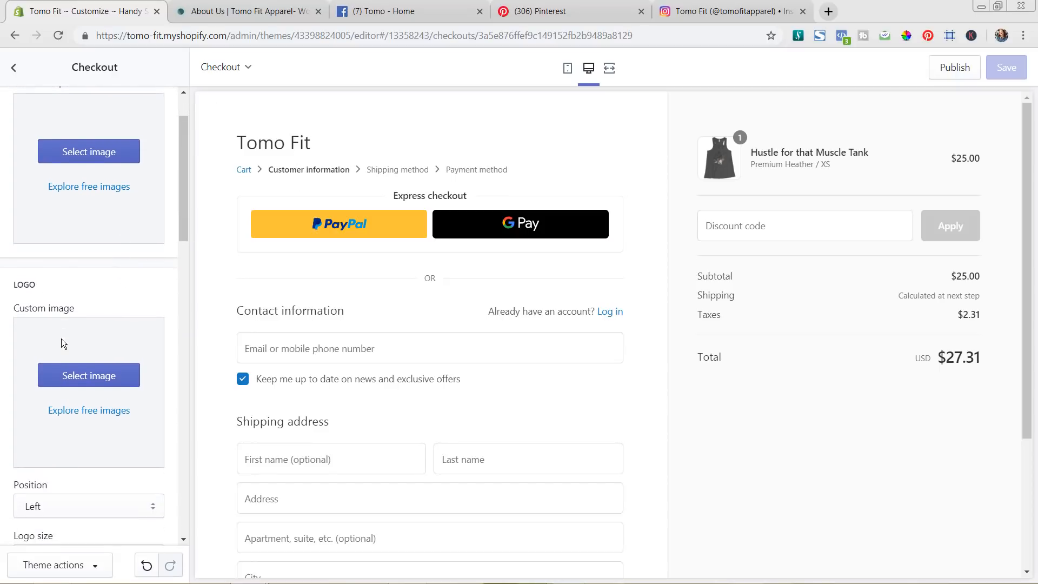
{"action": "left_click", "coordinate": [87, 378]}
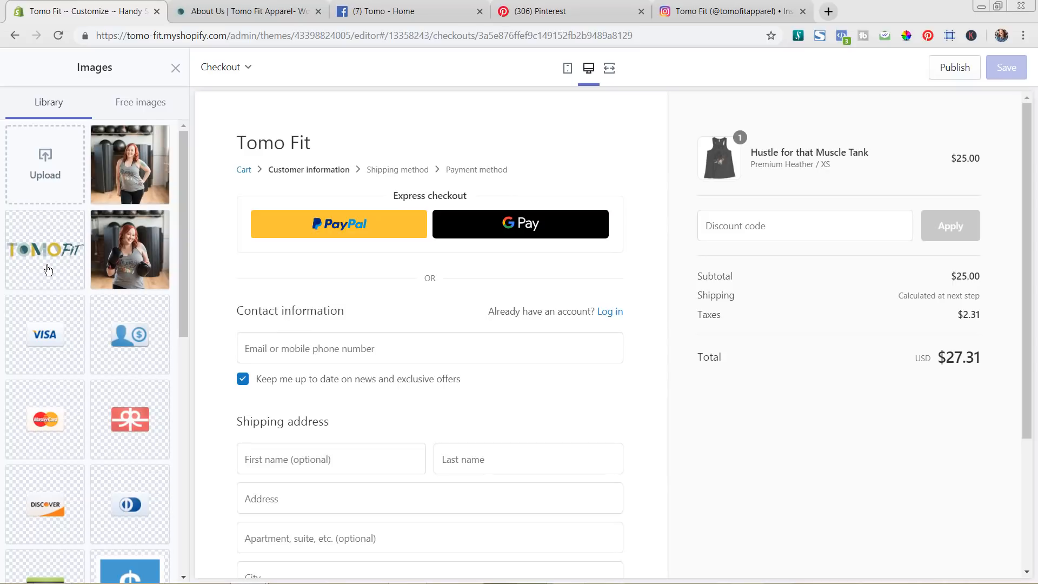
{"action": "left_click", "coordinate": [51, 265]}
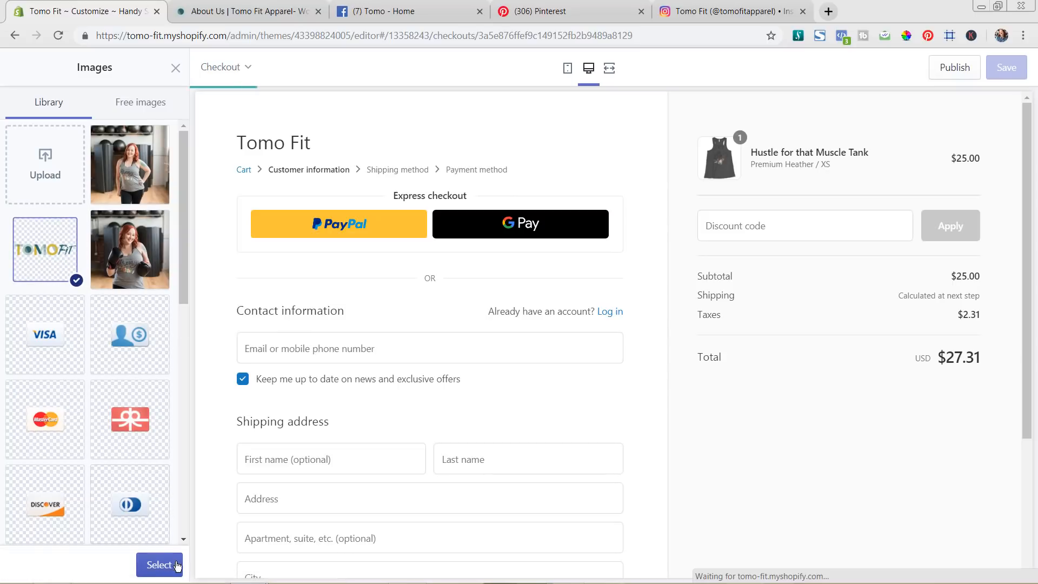
{"action": "left_click", "coordinate": [159, 564]}
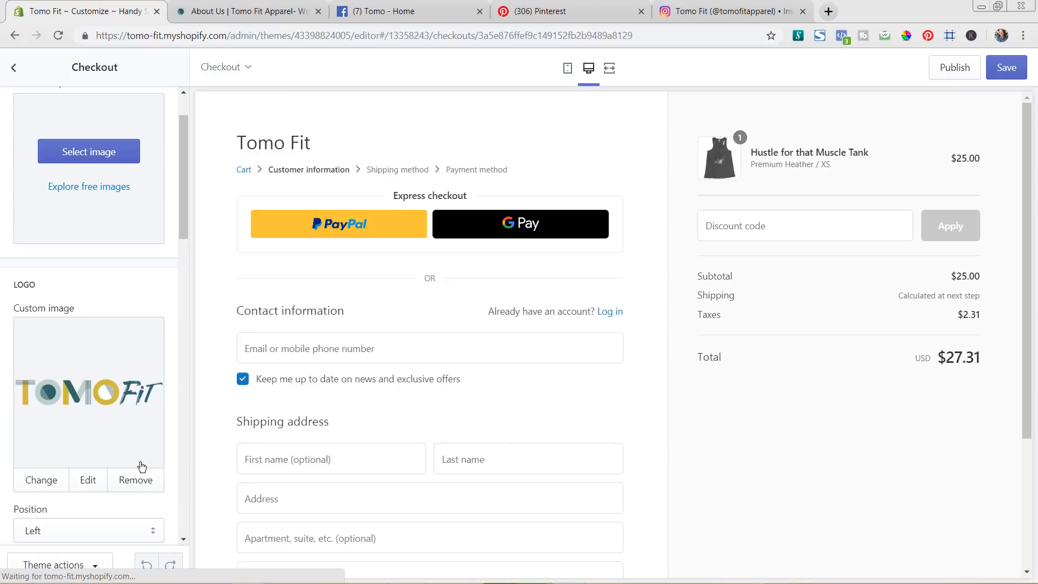
Set the checkout logo's position to Center and its size to Small
{"action": "scroll", "coordinate": [135, 413], "scroll_direction": "down", "scroll_amount": 3}
{"action": "scroll", "coordinate": [137, 415], "scroll_direction": "down", "scroll_amount": 1}
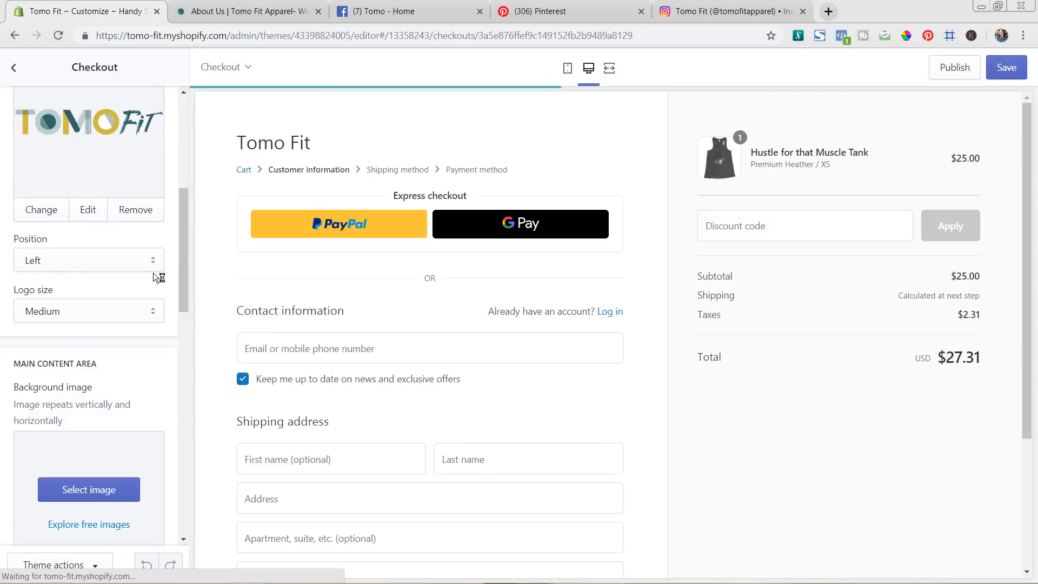
{"action": "left_click", "coordinate": [99, 260]}
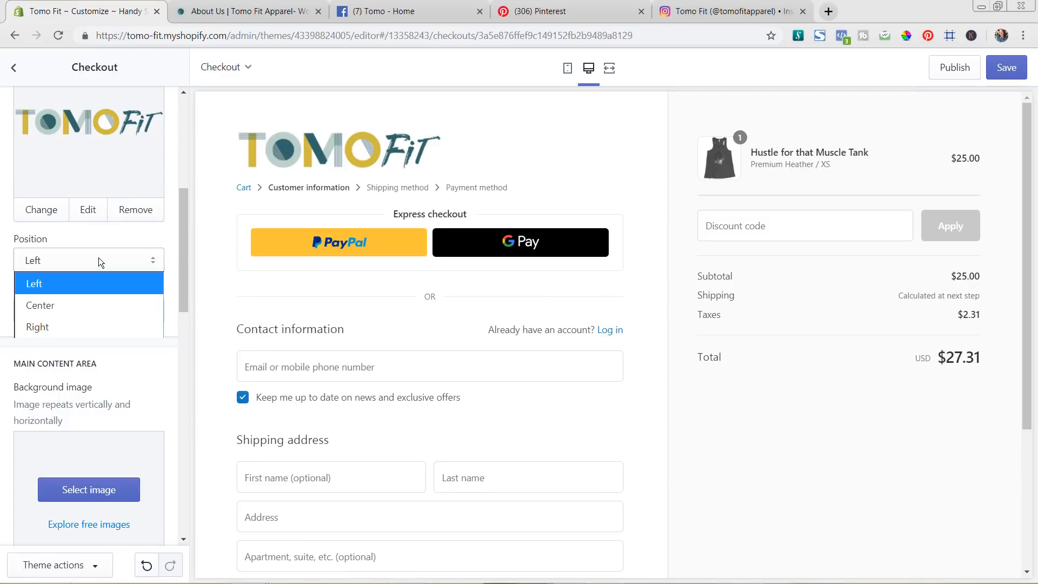
{"action": "left_click", "coordinate": [82, 306]}
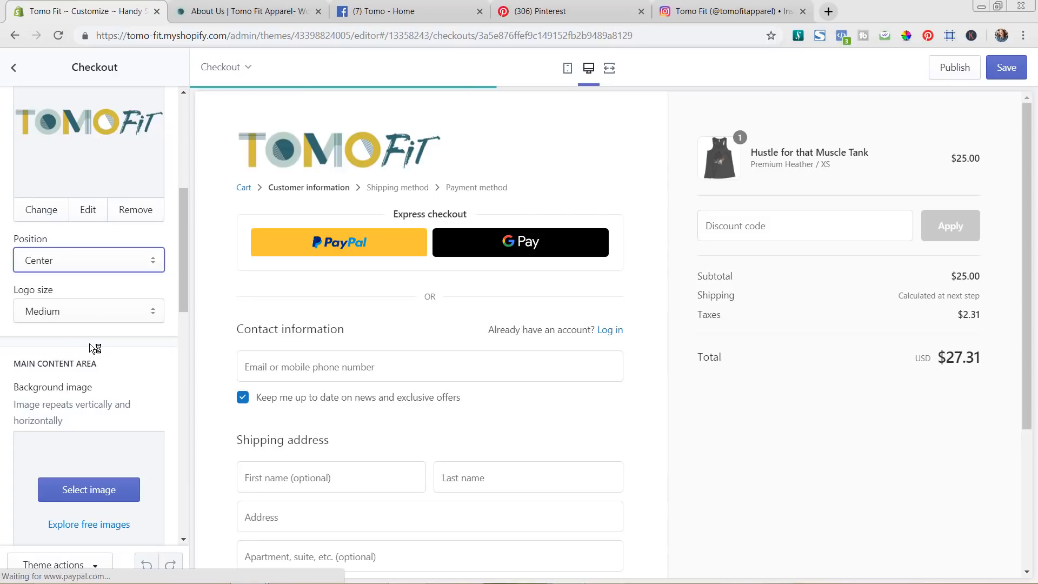
{"action": "left_click", "coordinate": [97, 316]}
{"action": "left_click", "coordinate": [84, 339]}
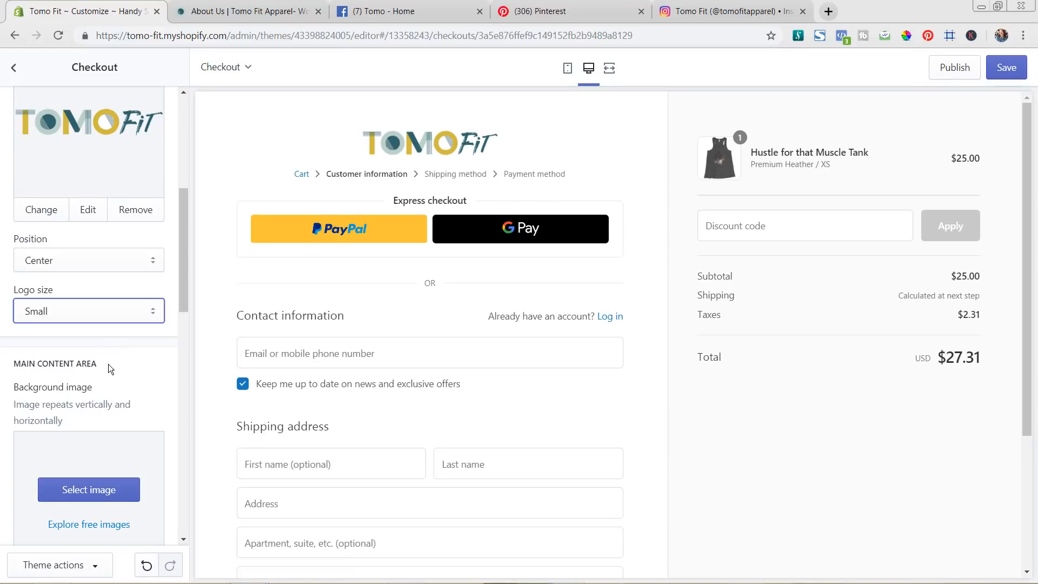
Set both the Headings and Body typography of the checkout page to Open Sans
{"action": "scroll", "coordinate": [116, 357], "scroll_direction": "down", "scroll_amount": 3}
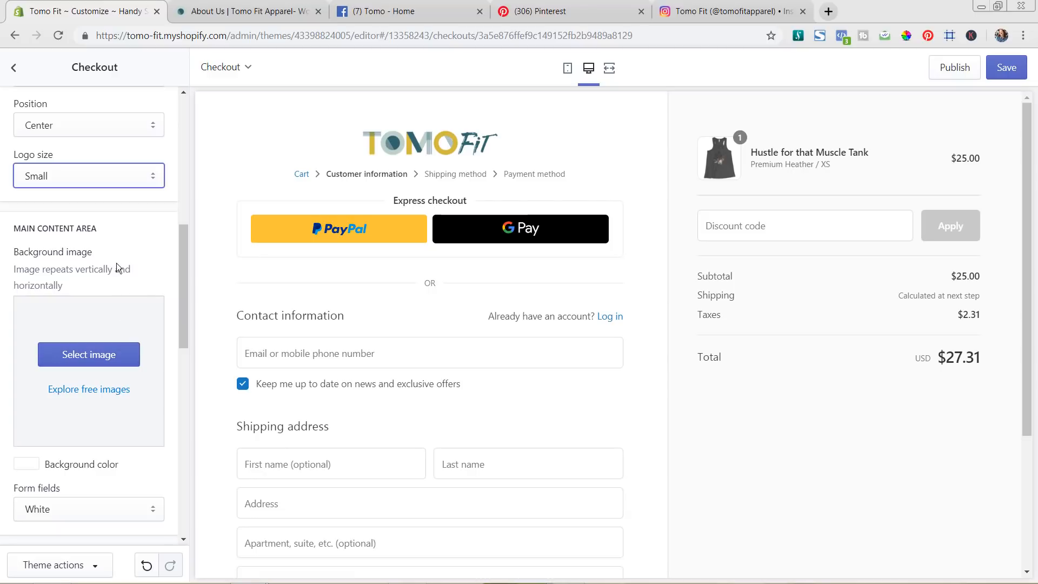
{"action": "scroll", "coordinate": [105, 357], "scroll_direction": "down", "scroll_amount": 1}
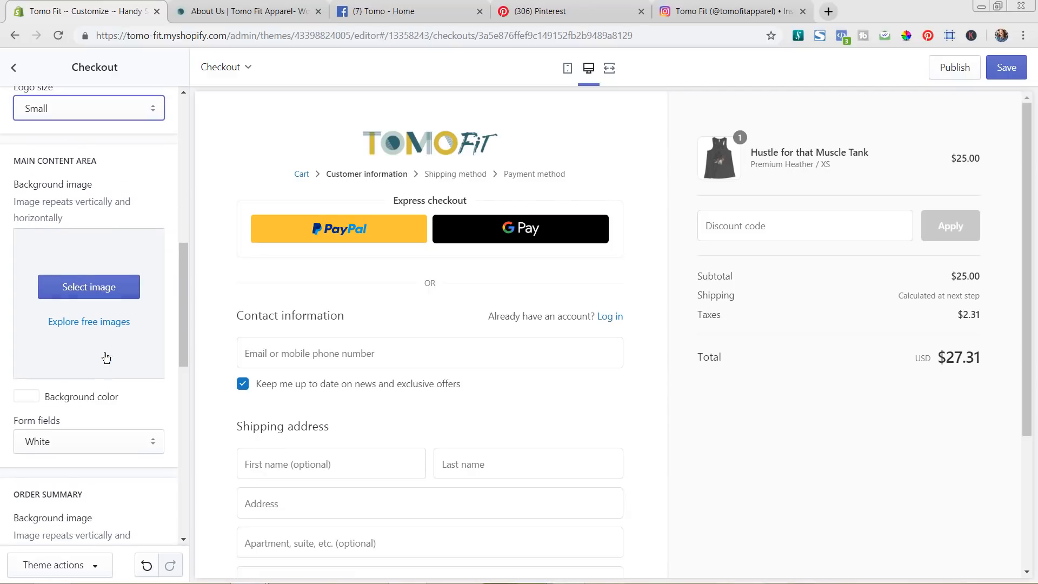
{"action": "scroll", "coordinate": [104, 359], "scroll_direction": "down", "scroll_amount": 1}
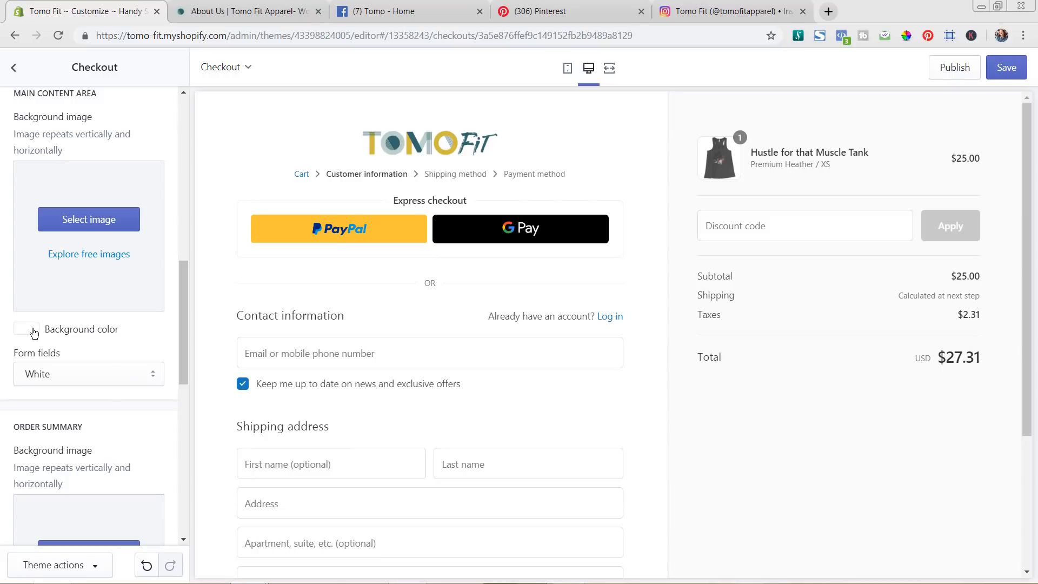
{"action": "scroll", "coordinate": [43, 335], "scroll_direction": "down", "scroll_amount": 2}
{"action": "scroll", "coordinate": [43, 336], "scroll_direction": "down", "scroll_amount": 8}
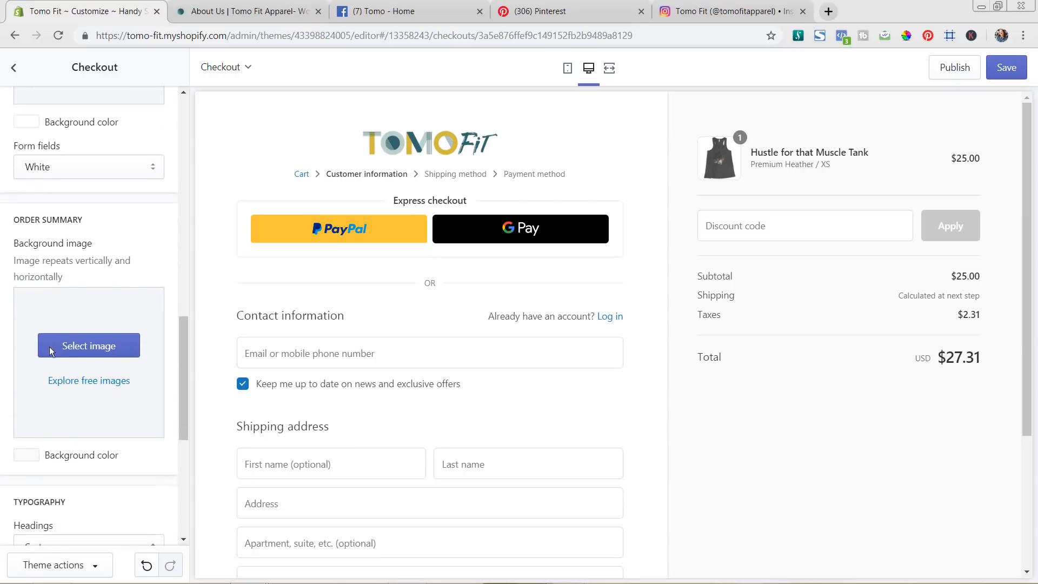
{"action": "scroll", "coordinate": [54, 348], "scroll_direction": "down", "scroll_amount": 1}
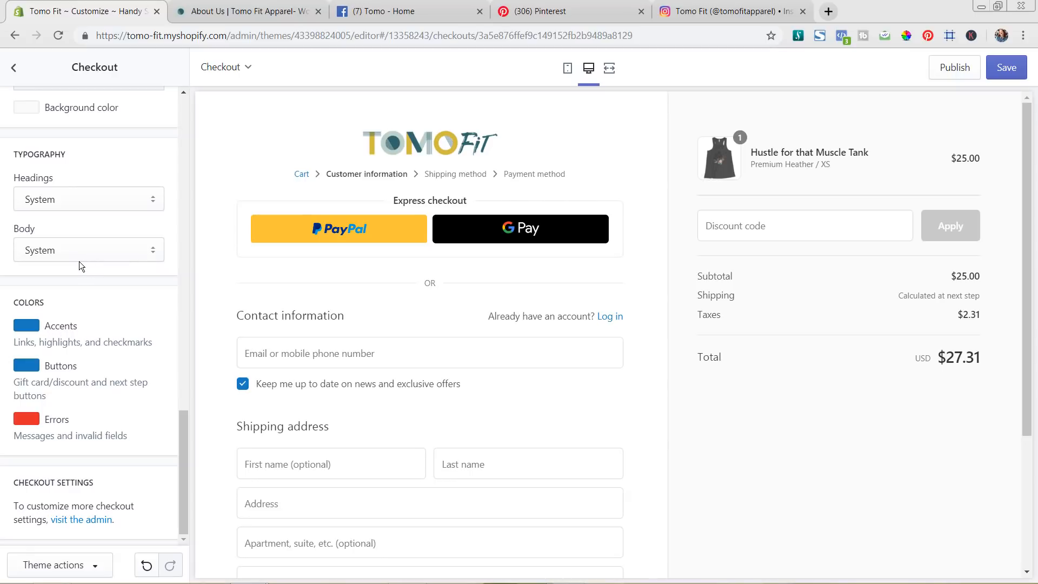
{"action": "left_click", "coordinate": [79, 200]}
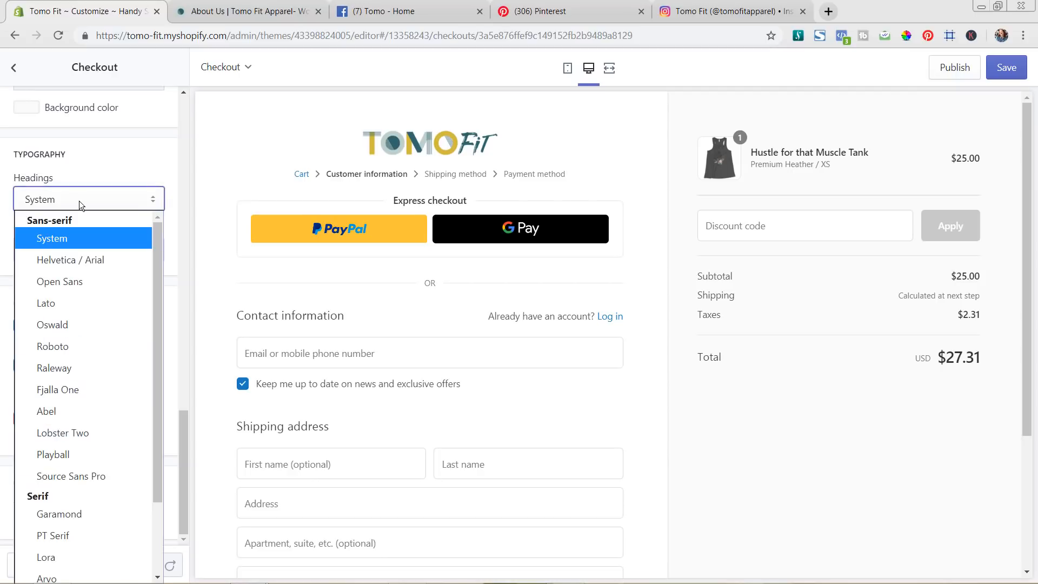
{"action": "left_click", "coordinate": [47, 282]}
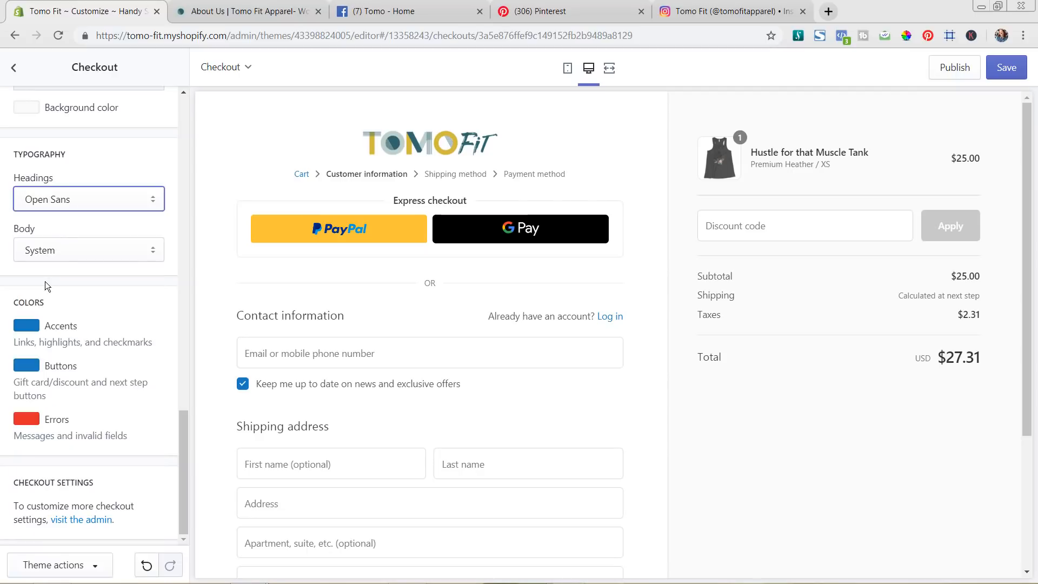
{"action": "left_click", "coordinate": [67, 247]}
{"action": "left_click", "coordinate": [51, 329]}
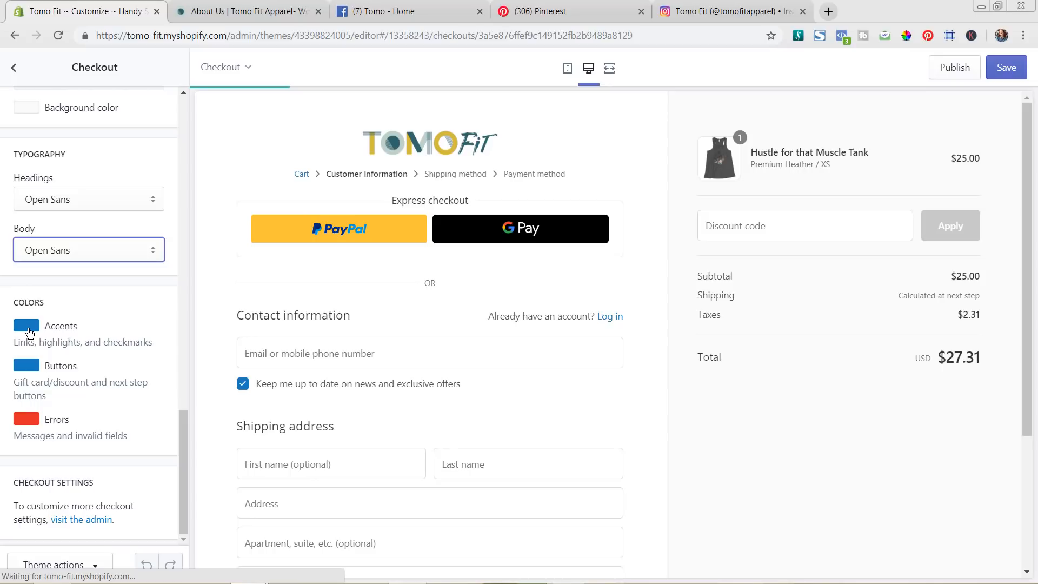
Change the checkout Accents color to the recently selected dark teal
{"action": "left_click", "coordinate": [29, 331]}
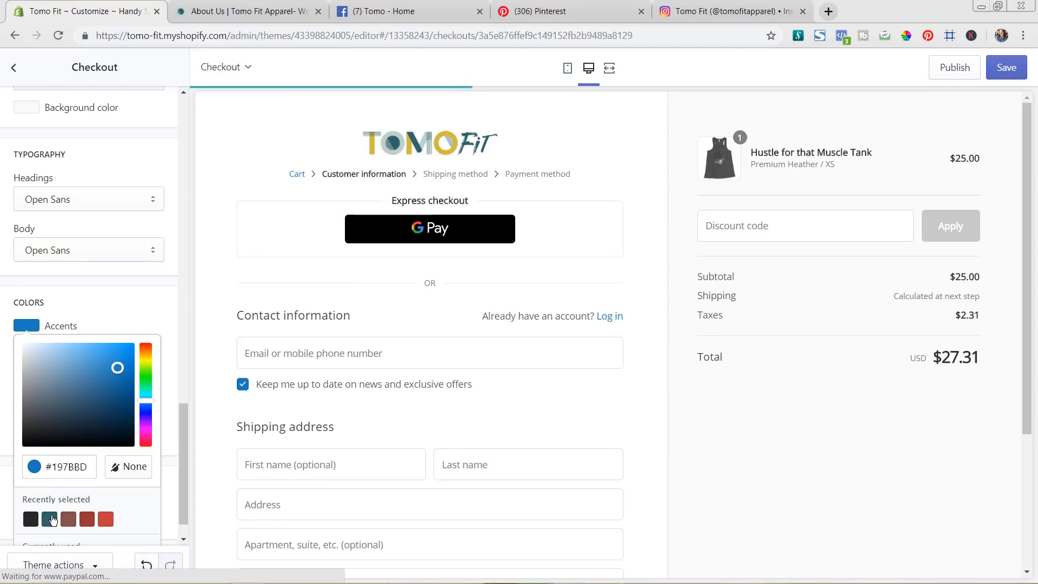
{"action": "left_click", "coordinate": [51, 519]}
{"action": "left_click", "coordinate": [145, 310]}
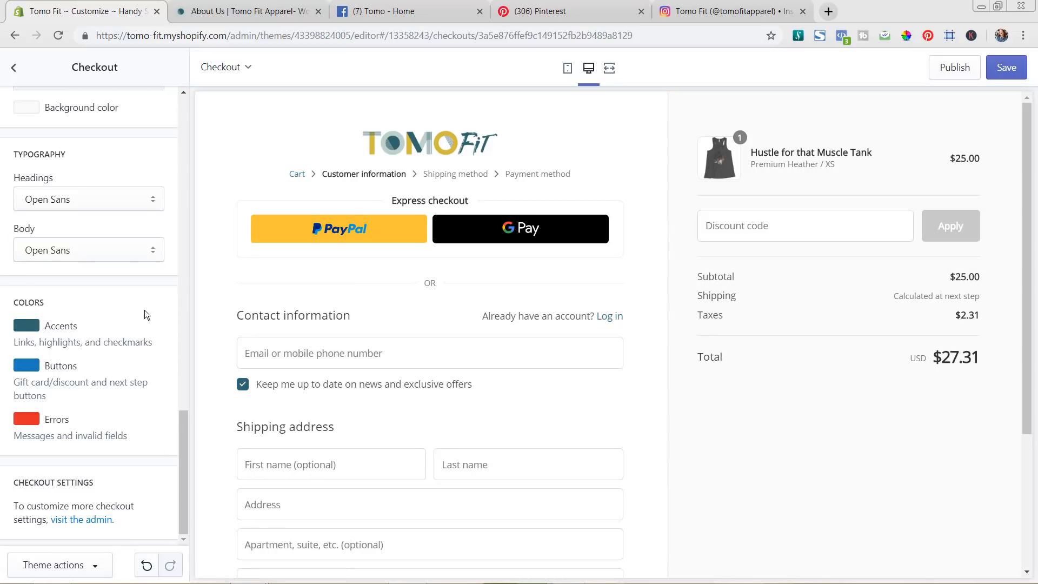
Set the checkout Buttons color to the recently selected dark teal #2F656B and save the theme
{"action": "left_click", "coordinate": [34, 368]}
{"action": "scroll", "coordinate": [79, 500], "scroll_direction": "down", "scroll_amount": 2}
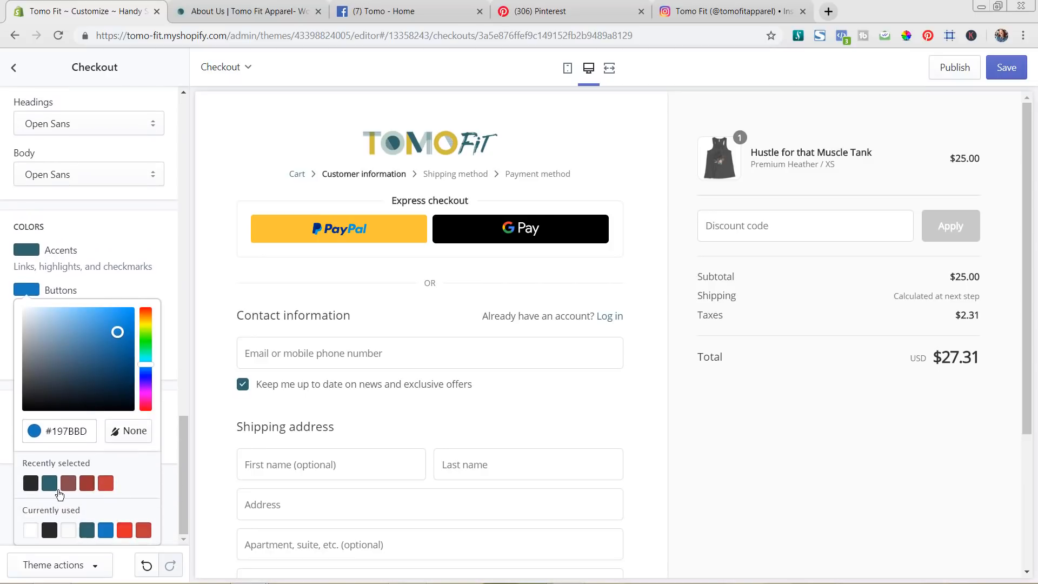
{"action": "left_click", "coordinate": [50, 483]}
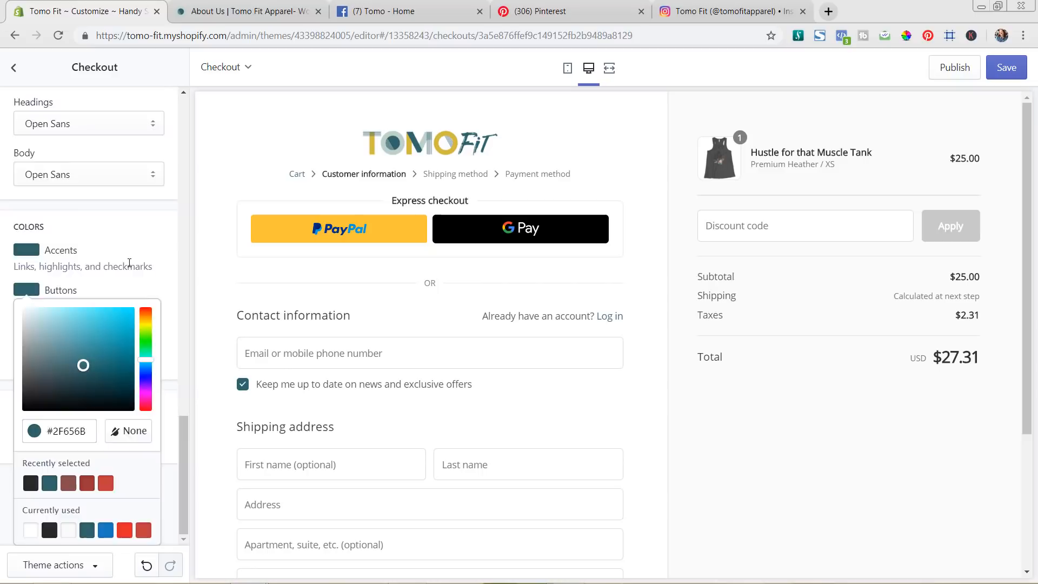
{"action": "left_click", "coordinate": [129, 262]}
{"action": "scroll", "coordinate": [129, 262], "scroll_direction": "up", "scroll_amount": 2}
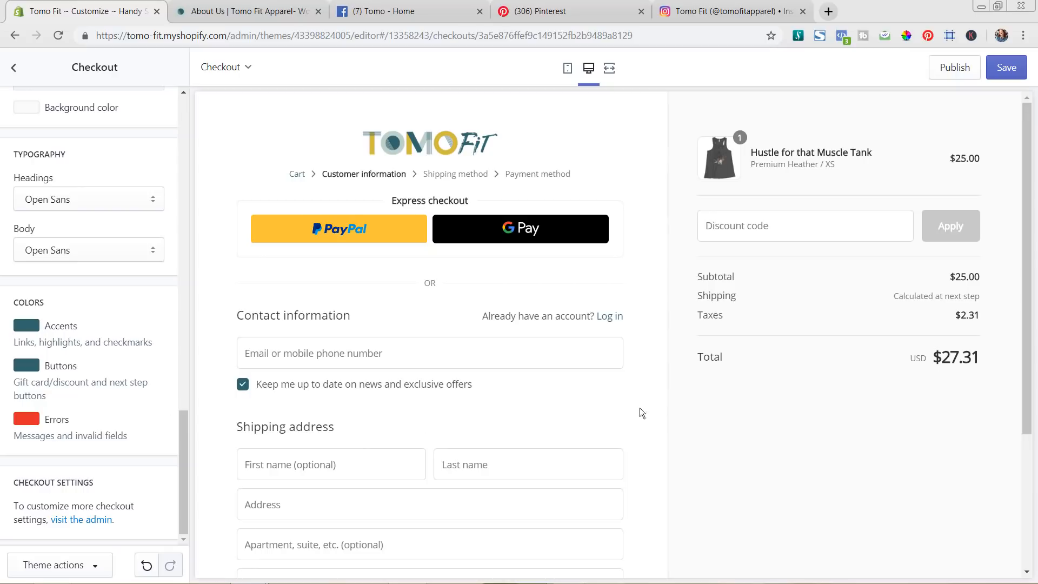
{"action": "scroll", "coordinate": [673, 394], "scroll_direction": "down", "scroll_amount": 4}
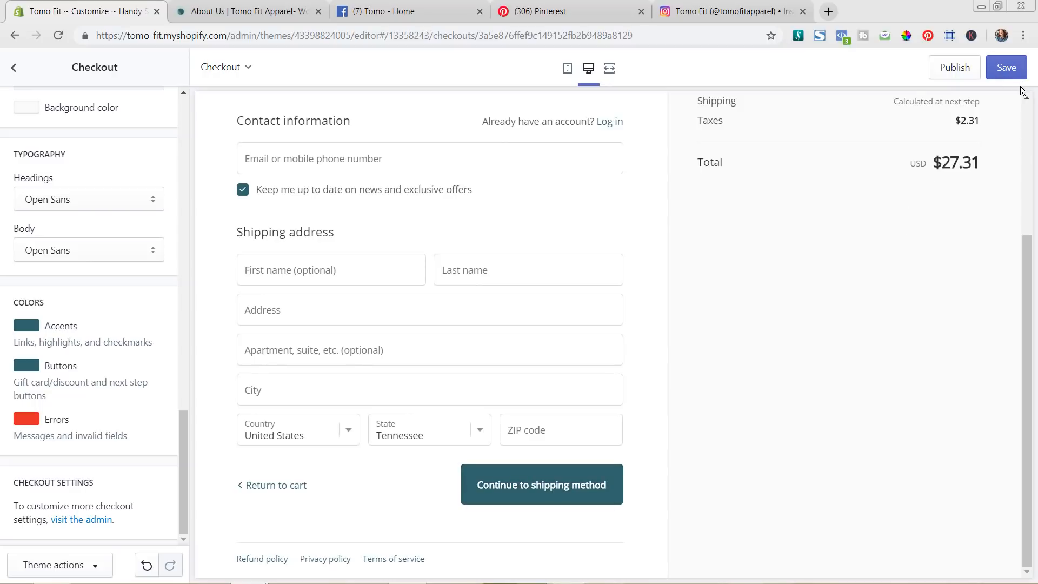
{"action": "left_click", "coordinate": [1016, 69]}
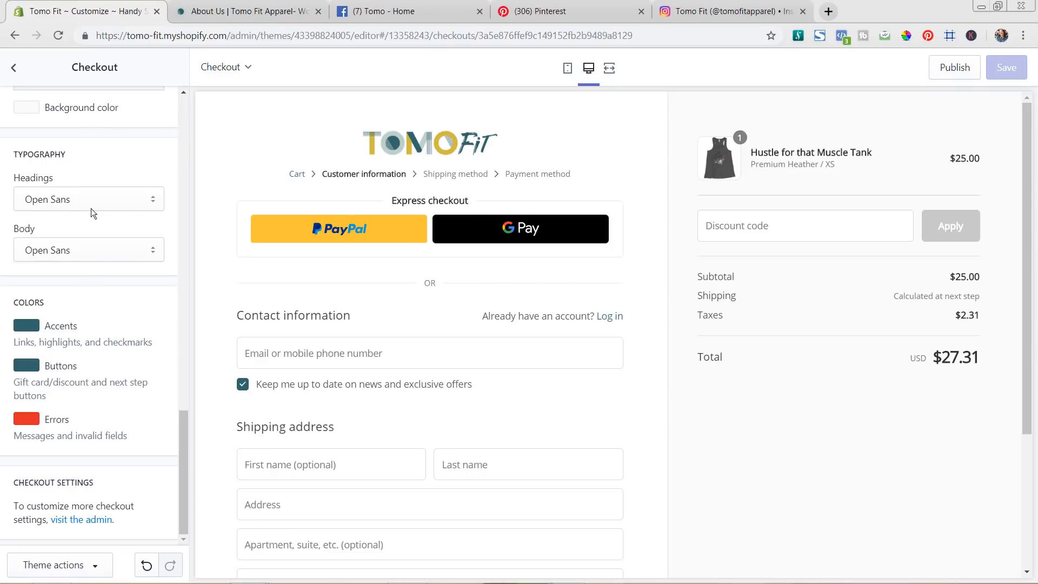
Leave the checkout settings for the general theme settings and switch the preview to the Home page
{"action": "scroll", "coordinate": [122, 203], "scroll_direction": "up", "scroll_amount": 10}
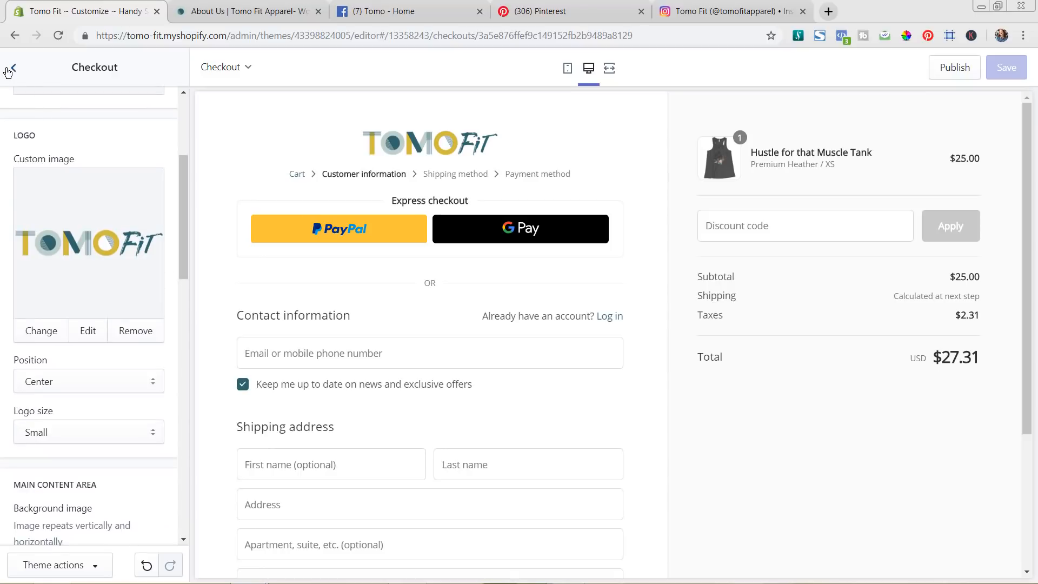
{"action": "left_click", "coordinate": [14, 69]}
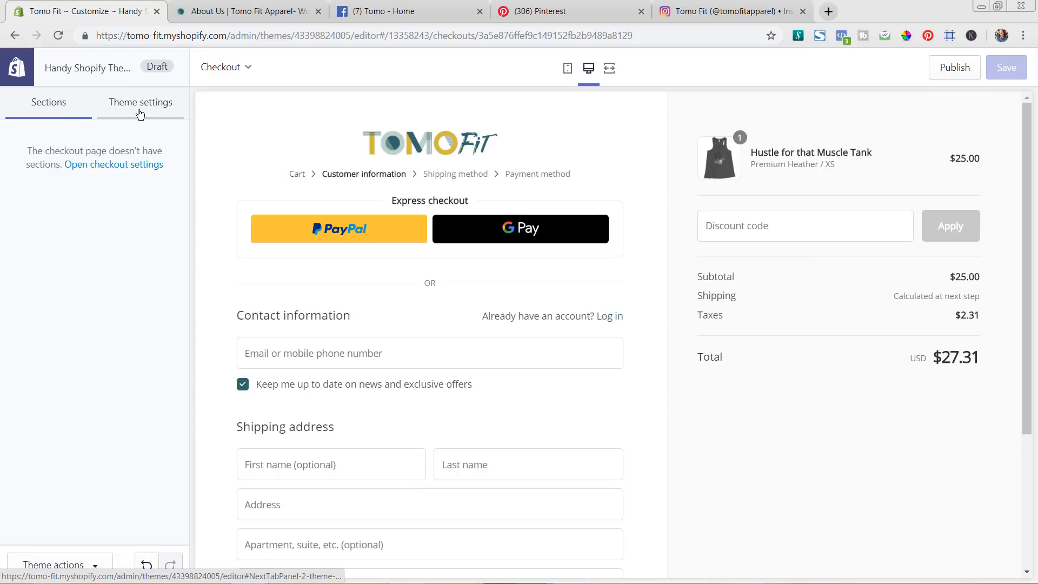
{"action": "left_click", "coordinate": [163, 103]}
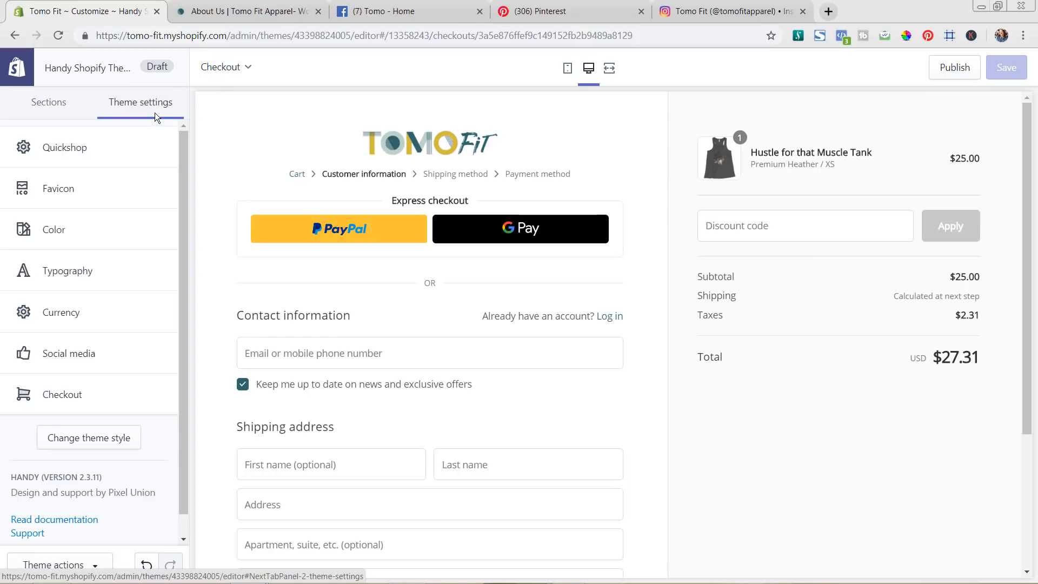
{"action": "left_click", "coordinate": [233, 76]}
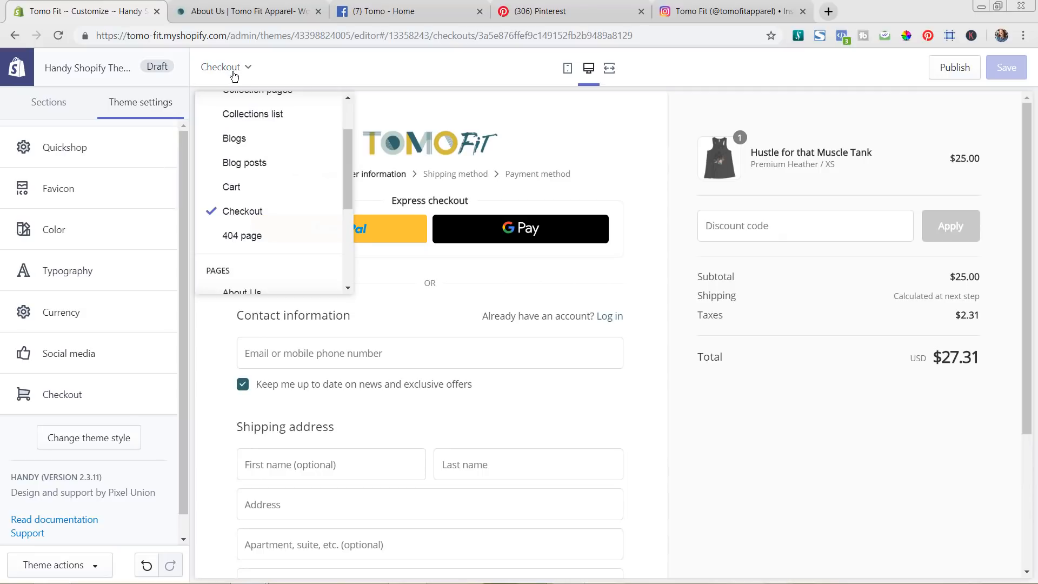
{"action": "scroll", "coordinate": [281, 192], "scroll_direction": "up", "scroll_amount": 2}
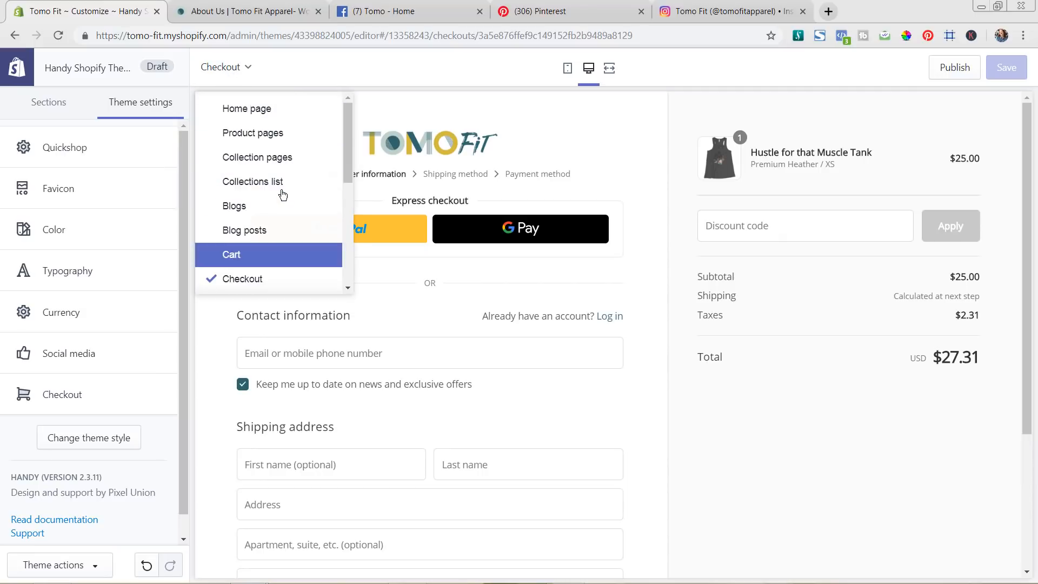
{"action": "left_click", "coordinate": [254, 111]}
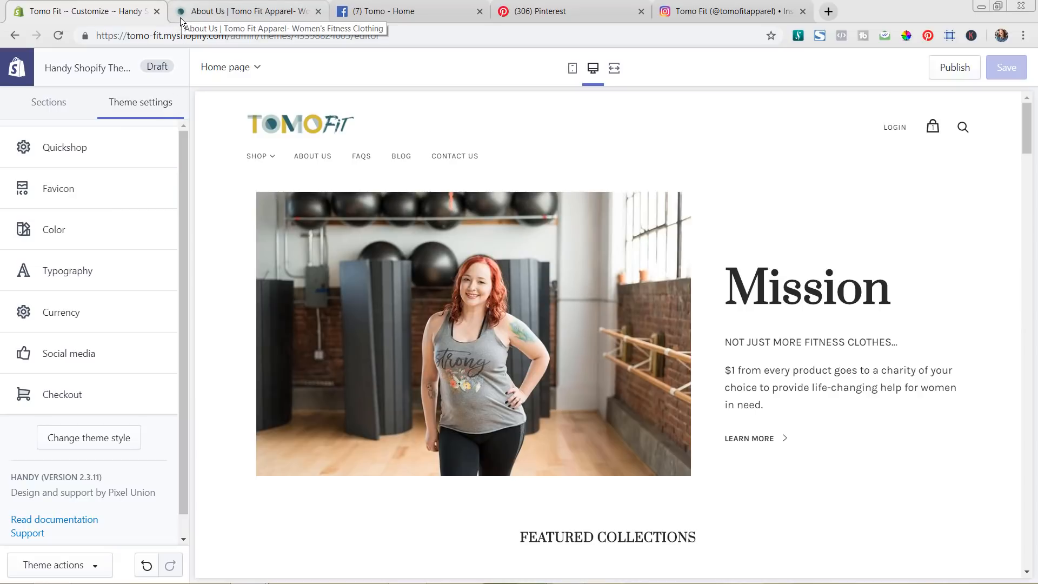
Upload the favicon file from the Tomo New Design folder and set it as the theme's favicon image
{"action": "left_click", "coordinate": [102, 190]}
{"action": "left_click", "coordinate": [90, 208]}
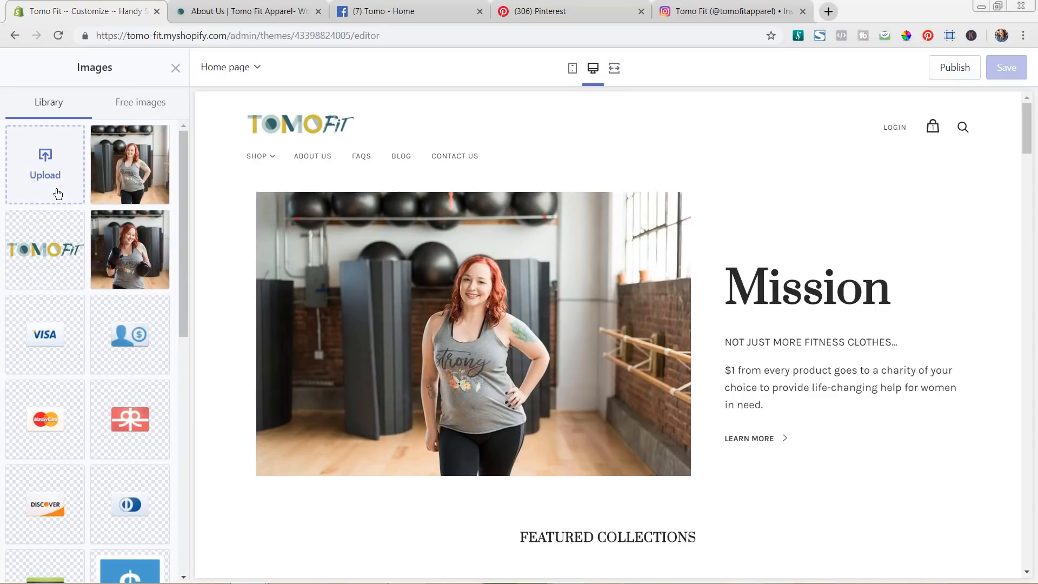
{"action": "left_click", "coordinate": [58, 193]}
{"action": "left_click", "coordinate": [235, 212]}
{"action": "left_click_drag", "start_coordinate": [235, 212], "coordinate": [725, 465]}
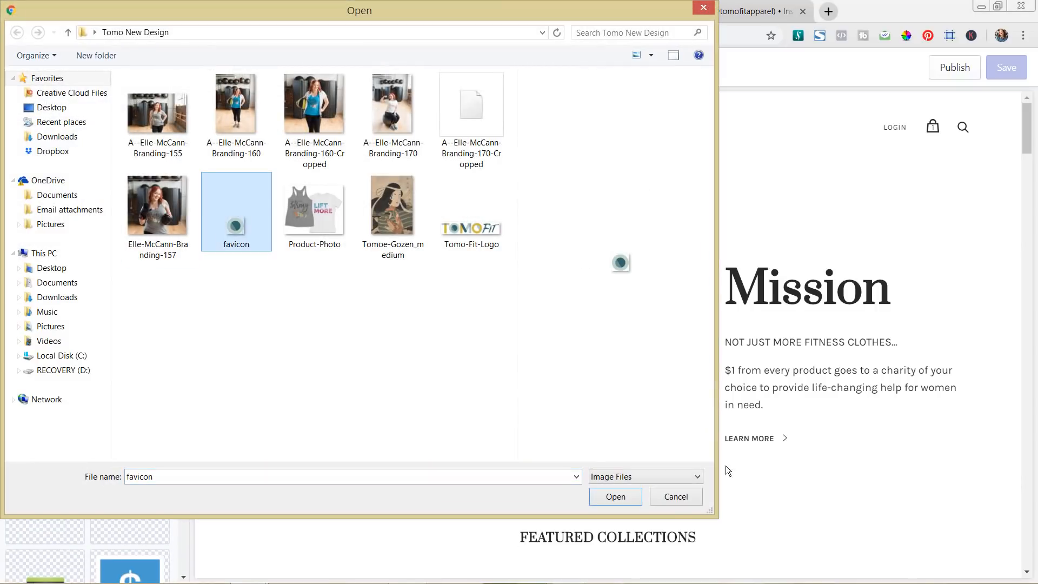
{"action": "left_click", "coordinate": [615, 496]}
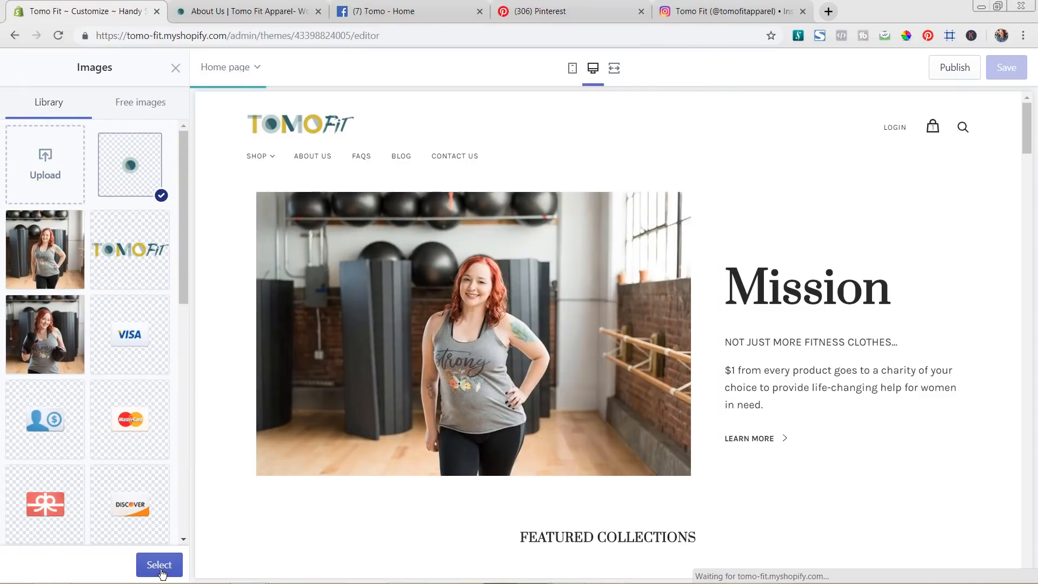
{"action": "left_click", "coordinate": [160, 567]}
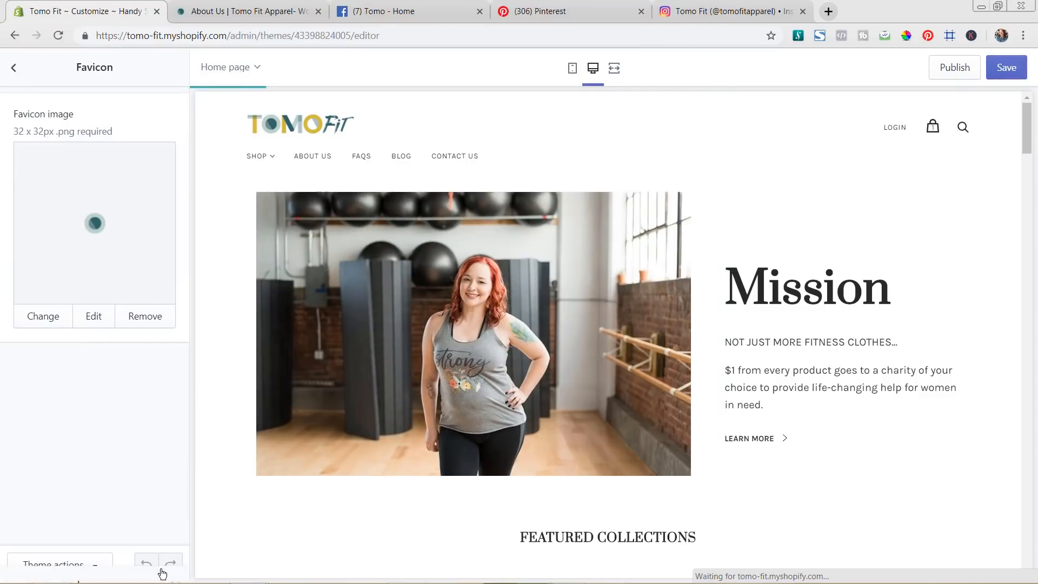
Review the Quickshop options for cart redirection and the dynamic checkout button
{"action": "left_click", "coordinate": [13, 69]}
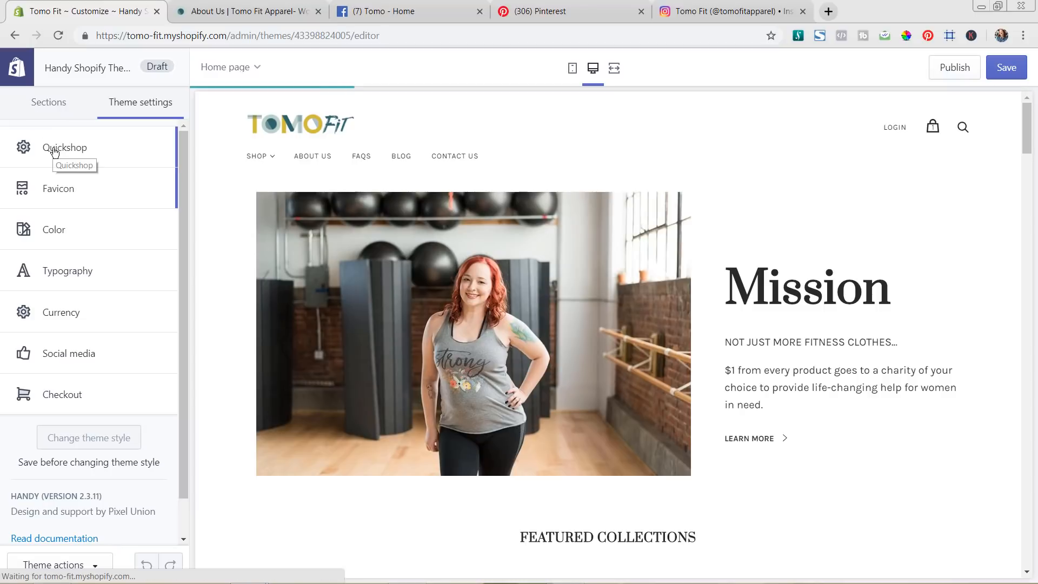
{"action": "left_click", "coordinate": [86, 150]}
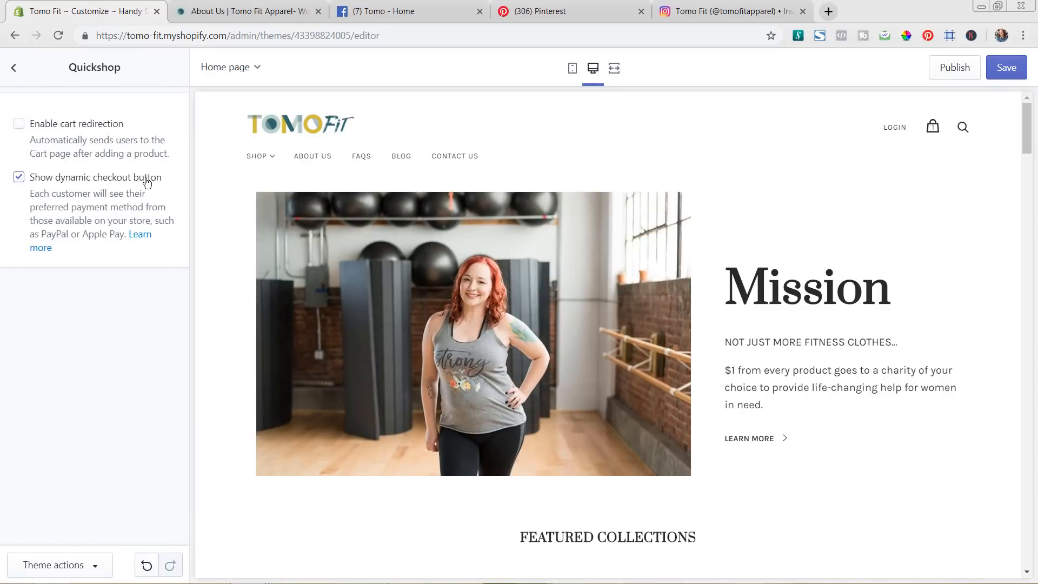
{"action": "left_click", "coordinate": [23, 71]}
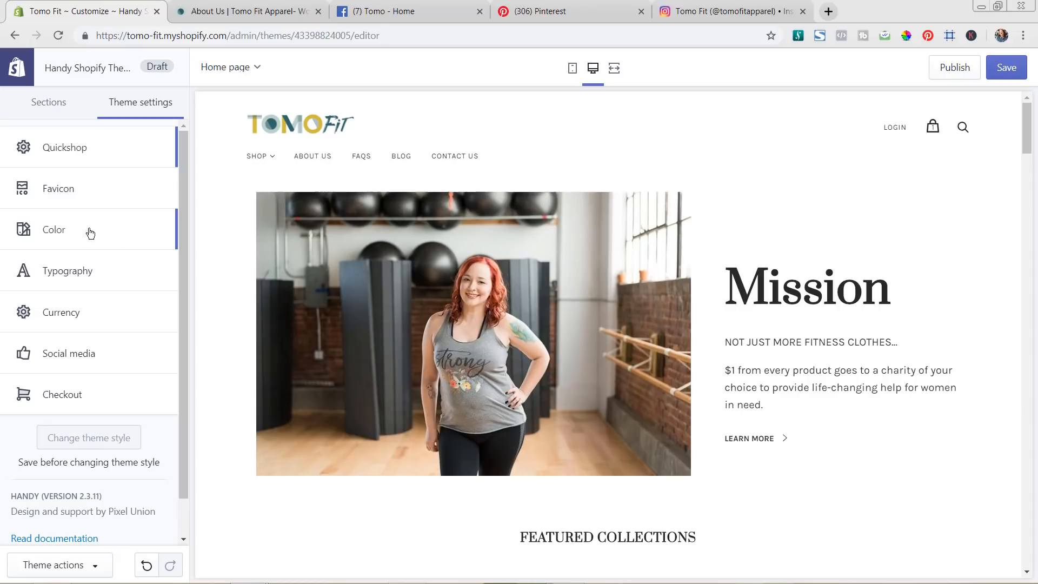
Switch the preview to Product pages and set the theme's Accent color to the recently selected dark teal #2F656B
{"action": "left_click", "coordinate": [45, 230]}
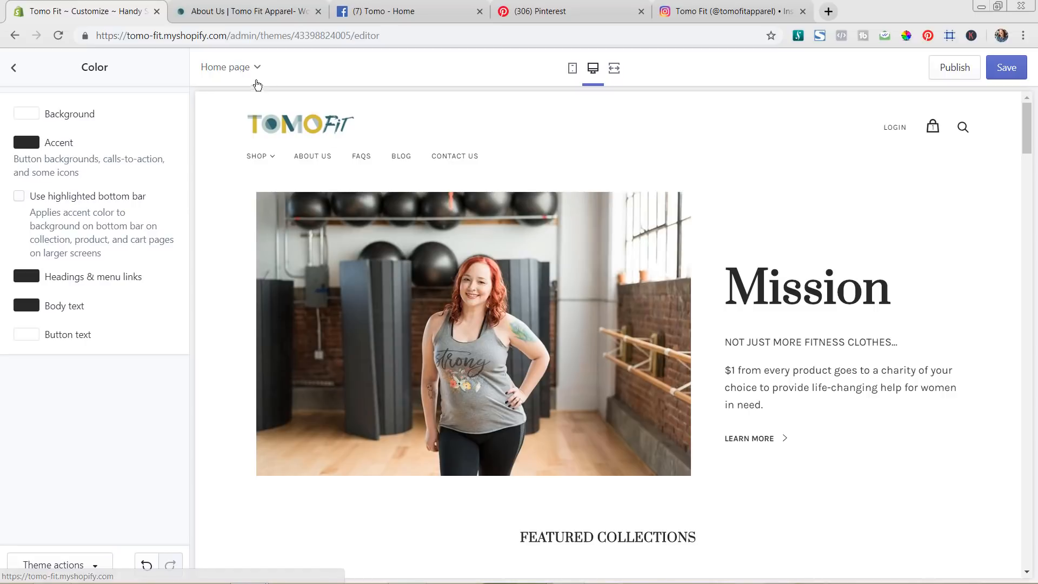
{"action": "left_click", "coordinate": [229, 67]}
{"action": "left_click", "coordinate": [263, 135]}
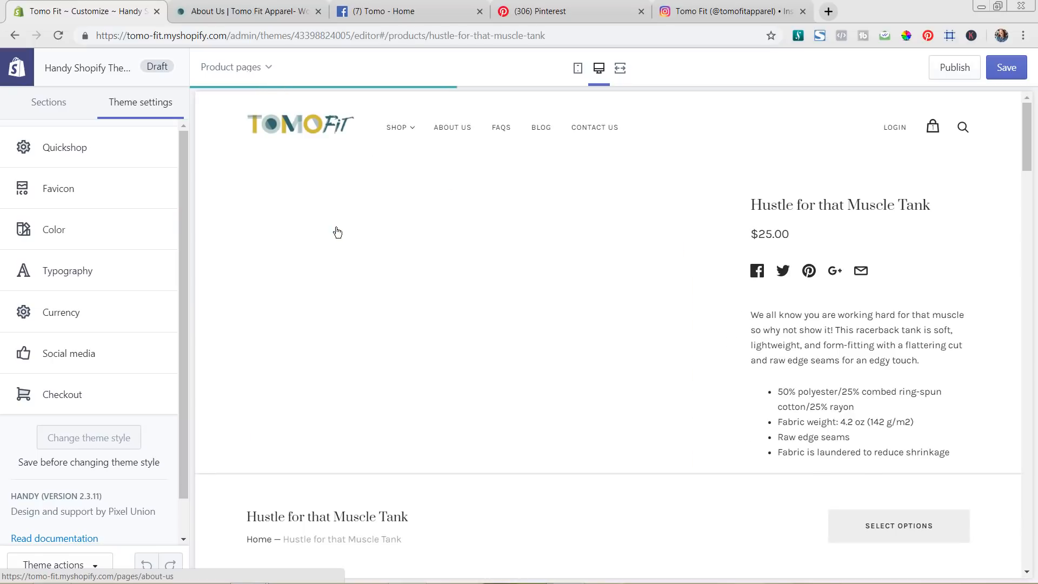
{"action": "scroll", "coordinate": [548, 262], "scroll_direction": "down", "scroll_amount": 2}
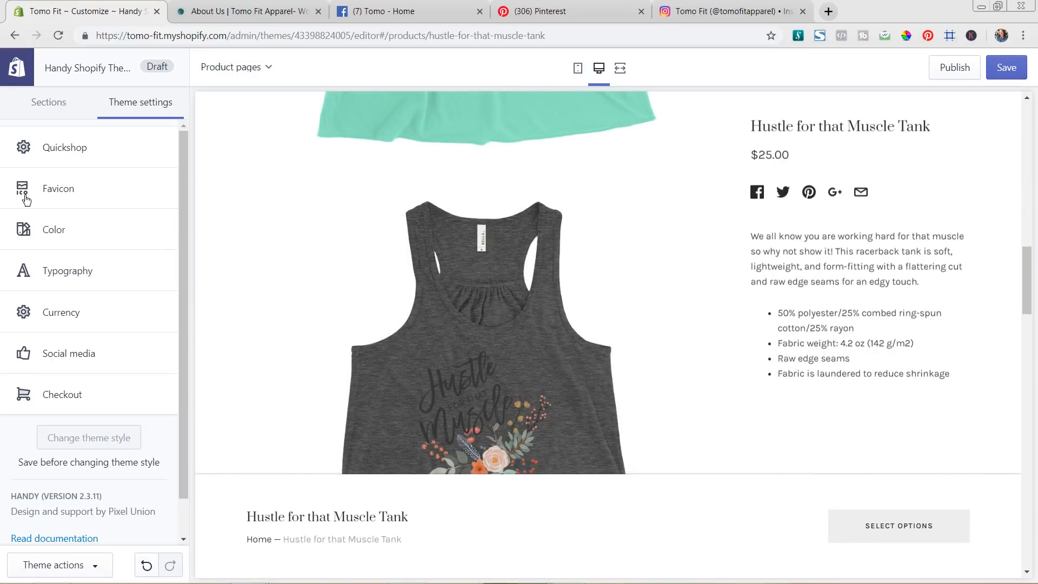
{"action": "left_click", "coordinate": [82, 232]}
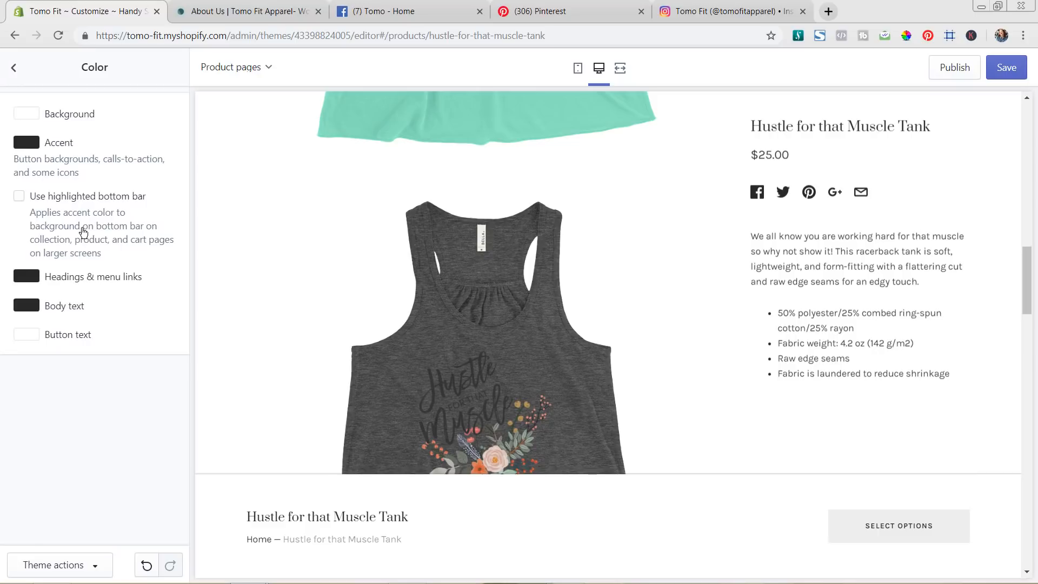
{"action": "left_click", "coordinate": [27, 142]}
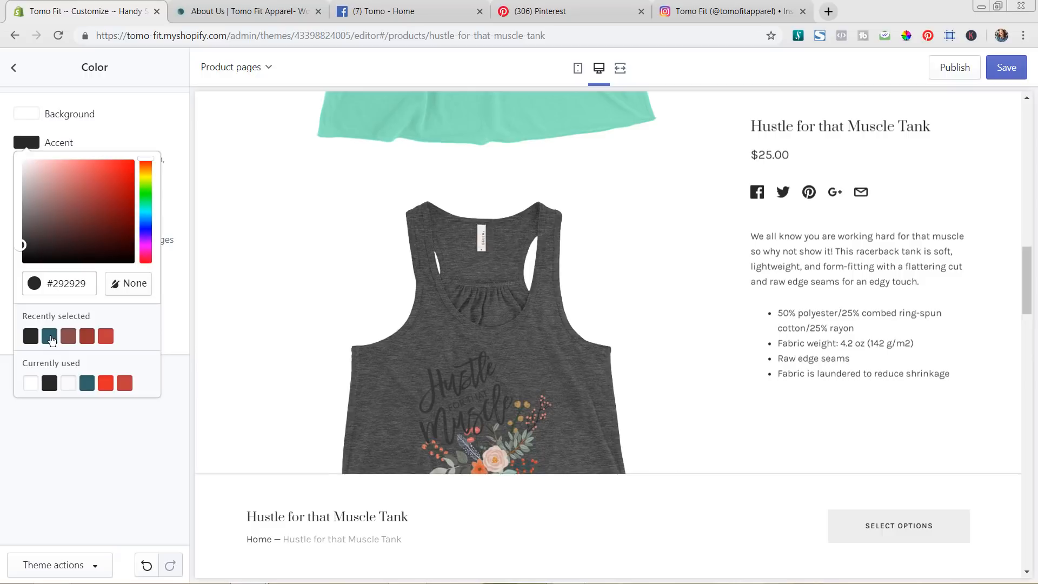
{"action": "left_click", "coordinate": [49, 337]}
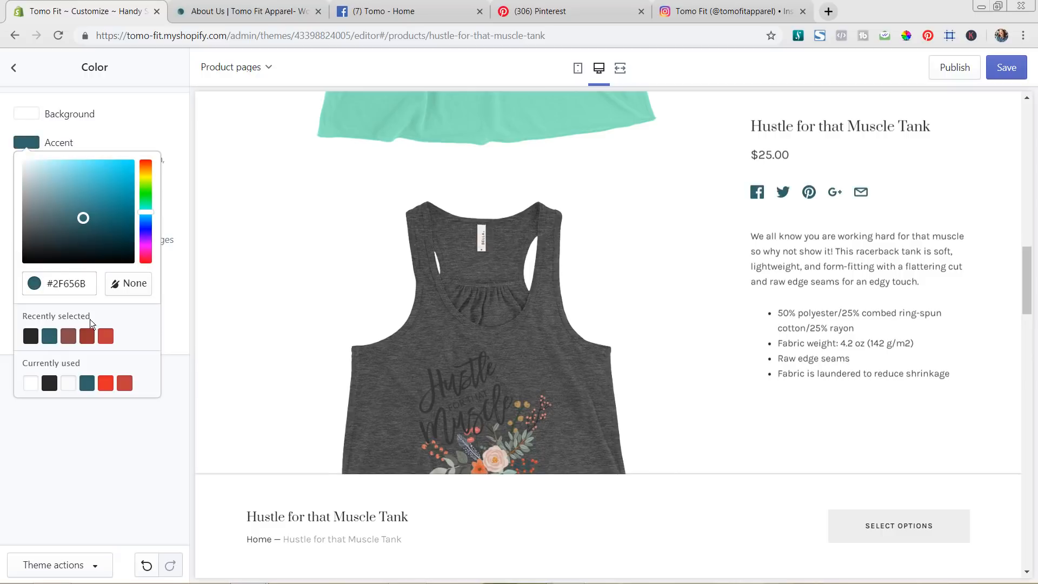
{"action": "left_click", "coordinate": [182, 263]}
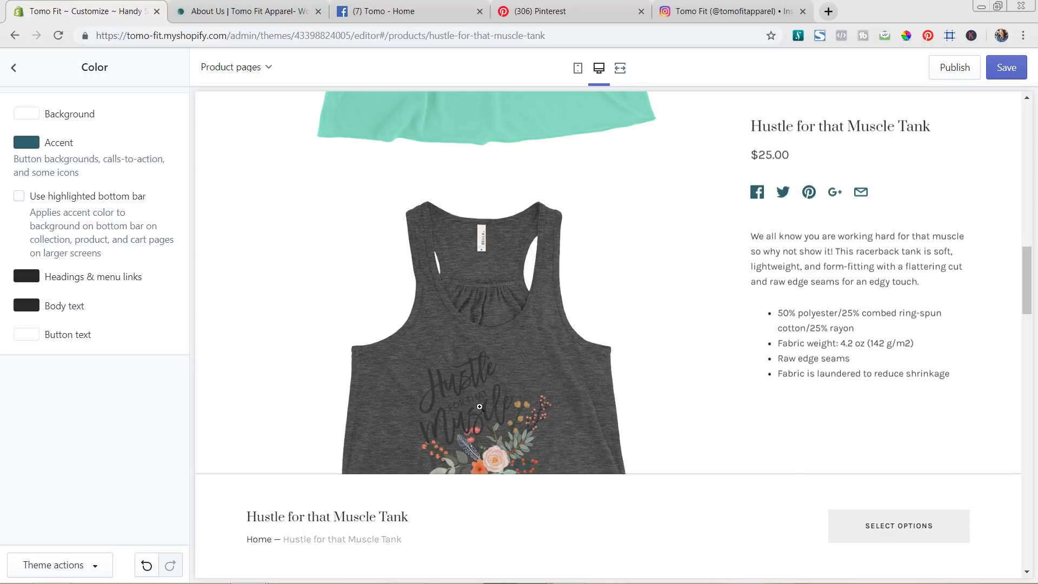
Try out the highlighted bottom bar on the product page and turn it off again
{"action": "left_click", "coordinate": [76, 199]}
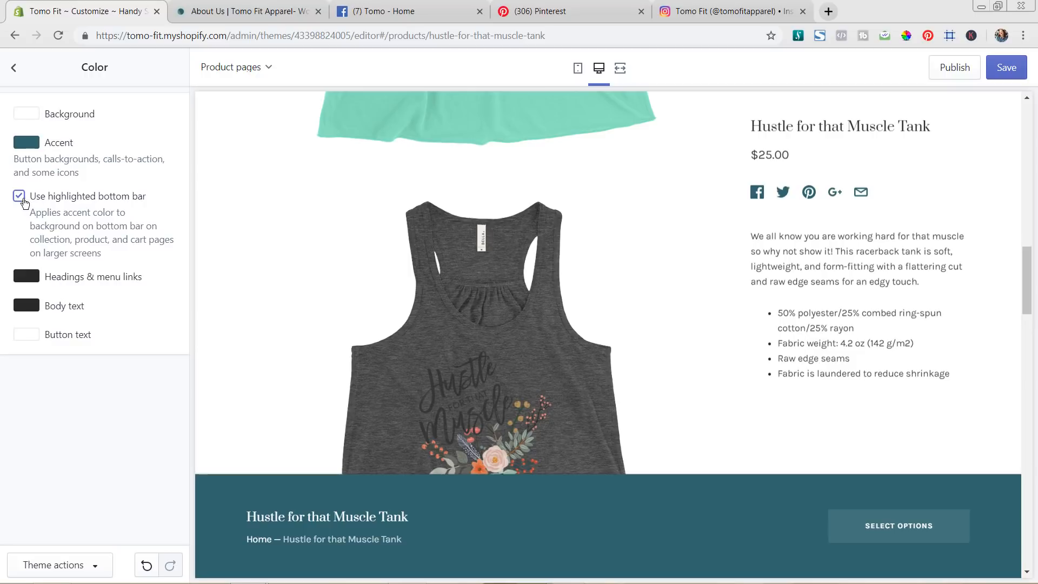
{"action": "left_click", "coordinate": [19, 196]}
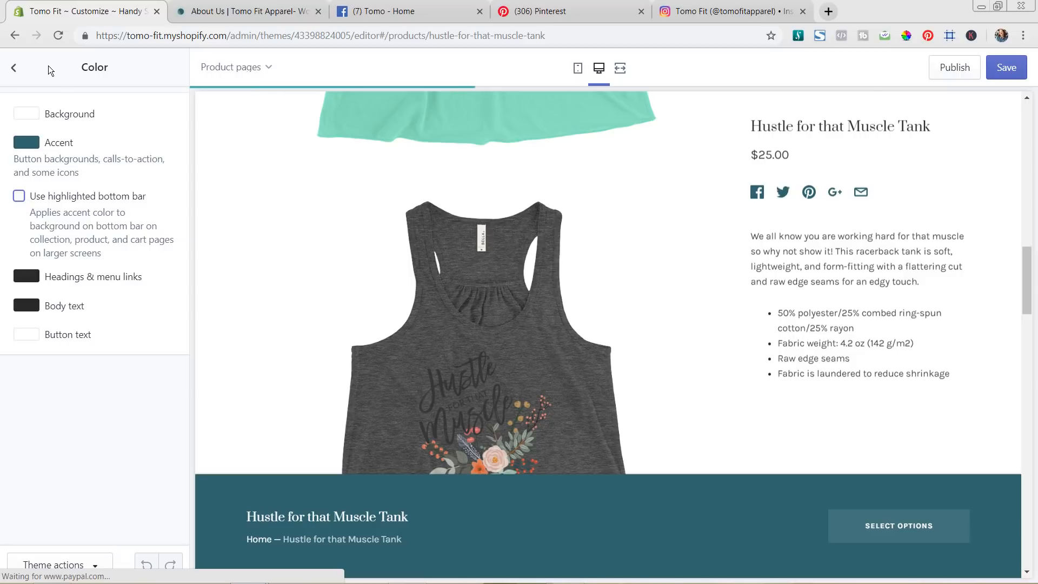
{"action": "left_click", "coordinate": [14, 69]}
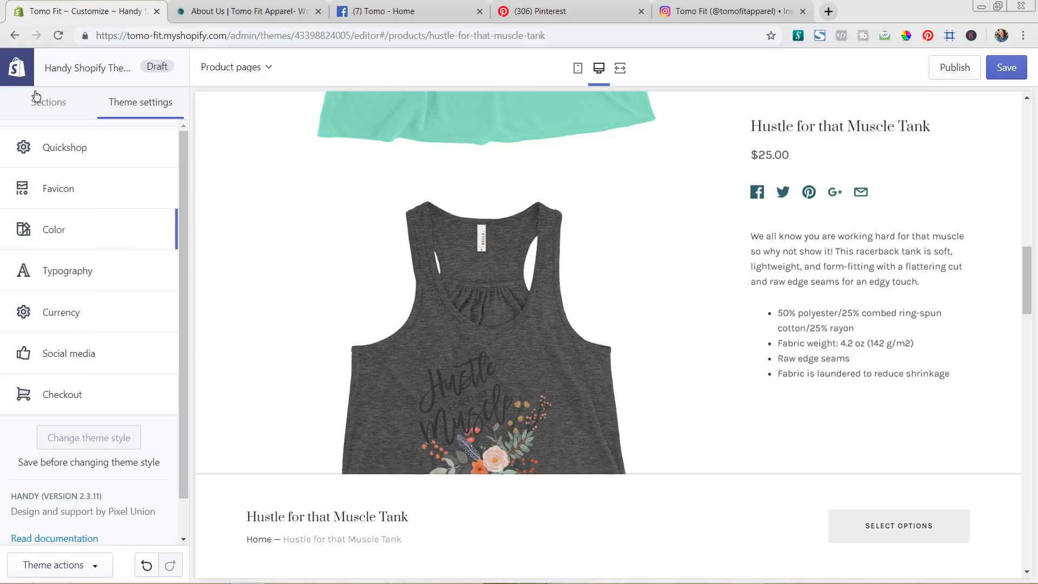
Set the theme's Title font to Open Sans Regular in the typography settings
{"action": "left_click", "coordinate": [93, 274]}
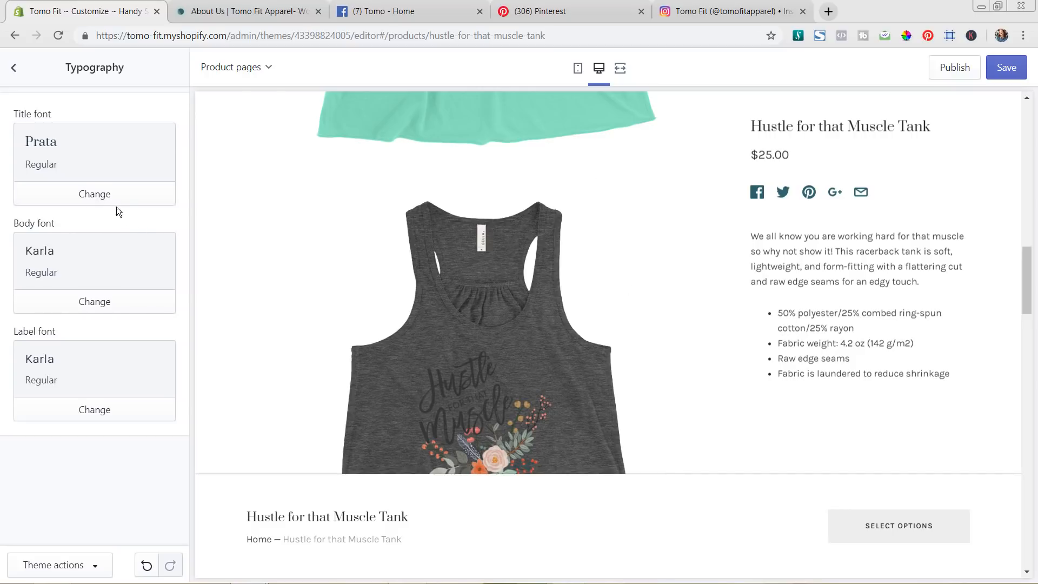
{"action": "left_click", "coordinate": [88, 195]}
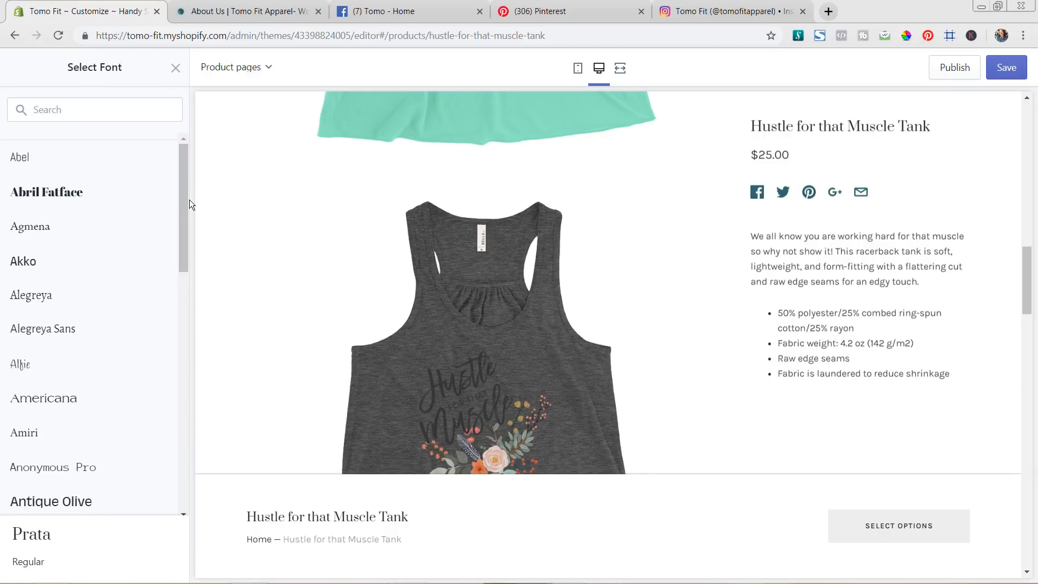
{"action": "left_click", "coordinate": [81, 115]}
{"action": "type", "text": "open"}
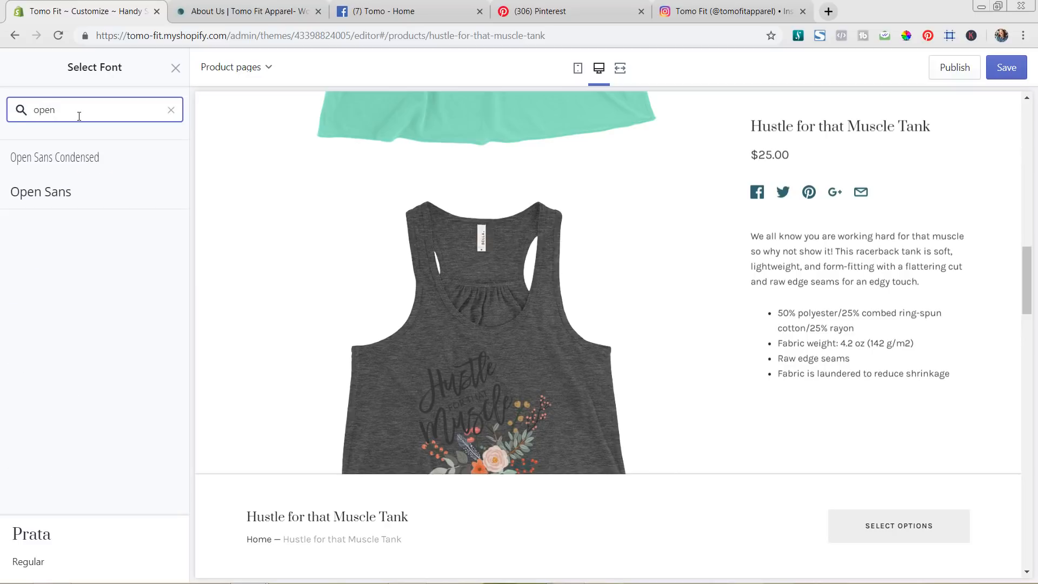
{"action": "left_click", "coordinate": [51, 195]}
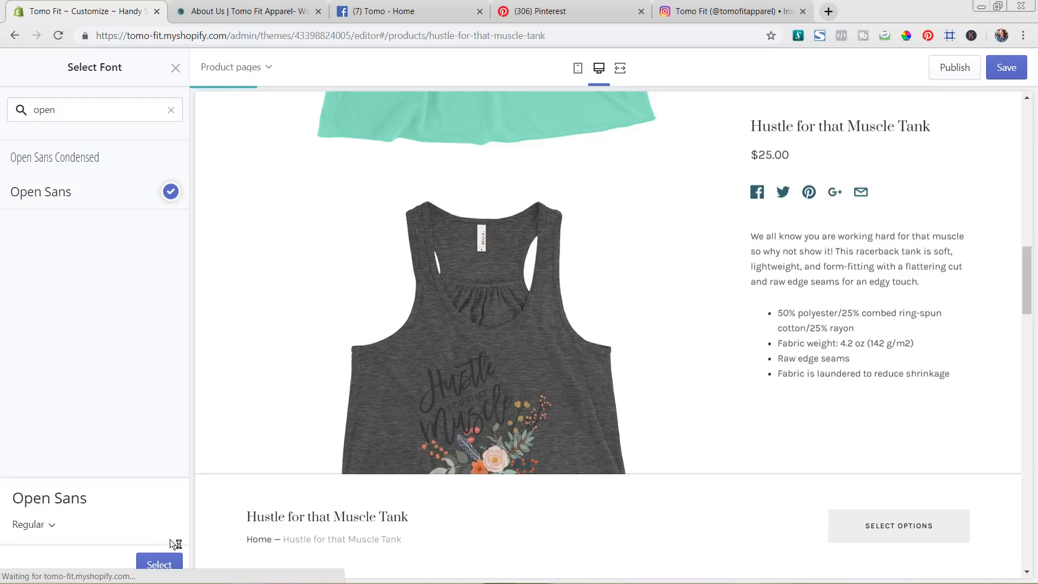
{"action": "left_click", "coordinate": [157, 565]}
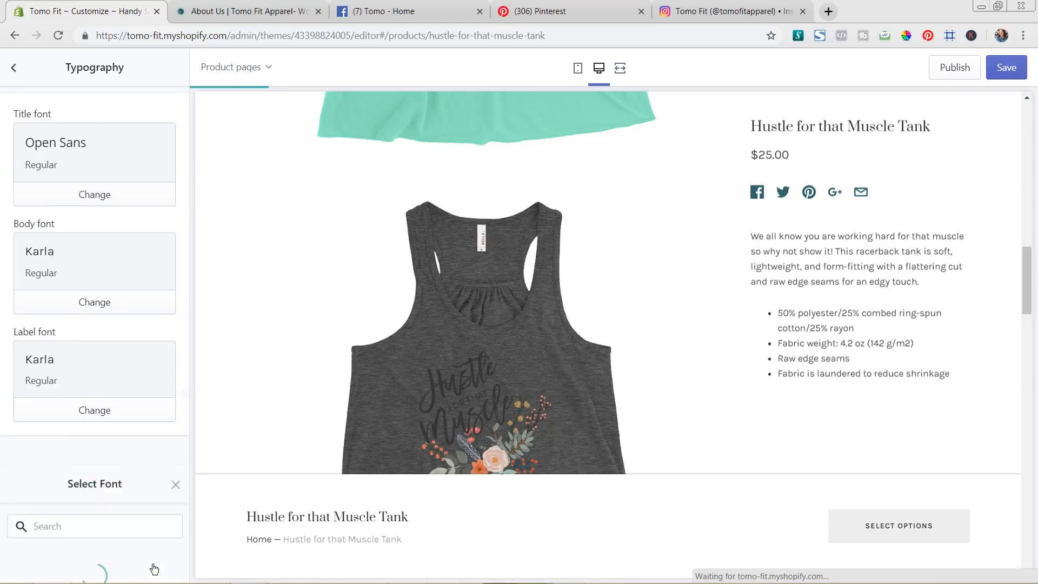
Set the theme's Body font to Open Sans Regular in the typography settings
{"action": "left_click", "coordinate": [93, 303]}
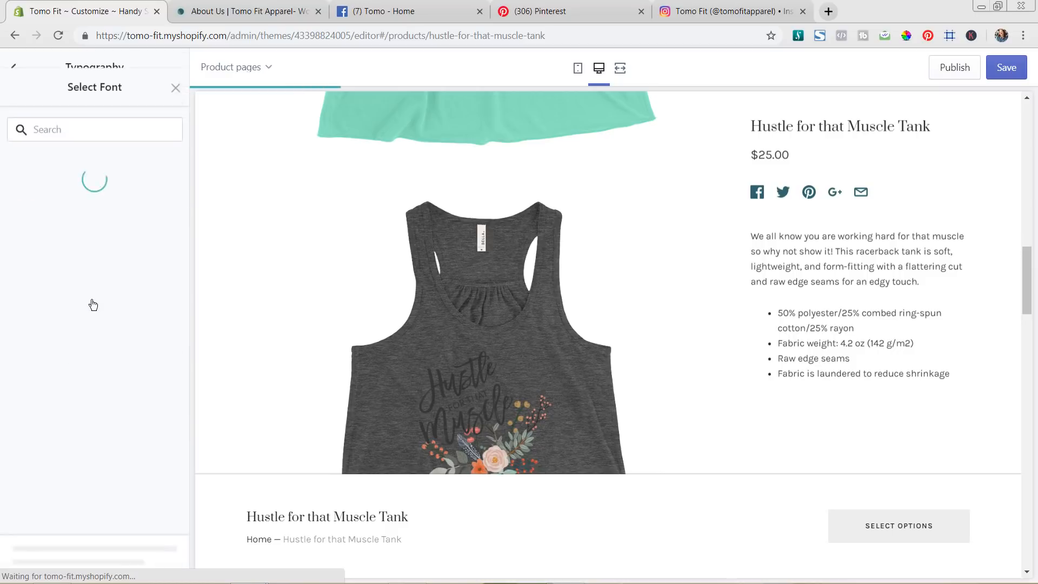
{"action": "scroll", "coordinate": [108, 249], "scroll_direction": "down", "scroll_amount": 1}
{"action": "scroll", "coordinate": [109, 249], "scroll_direction": "down", "scroll_amount": 6}
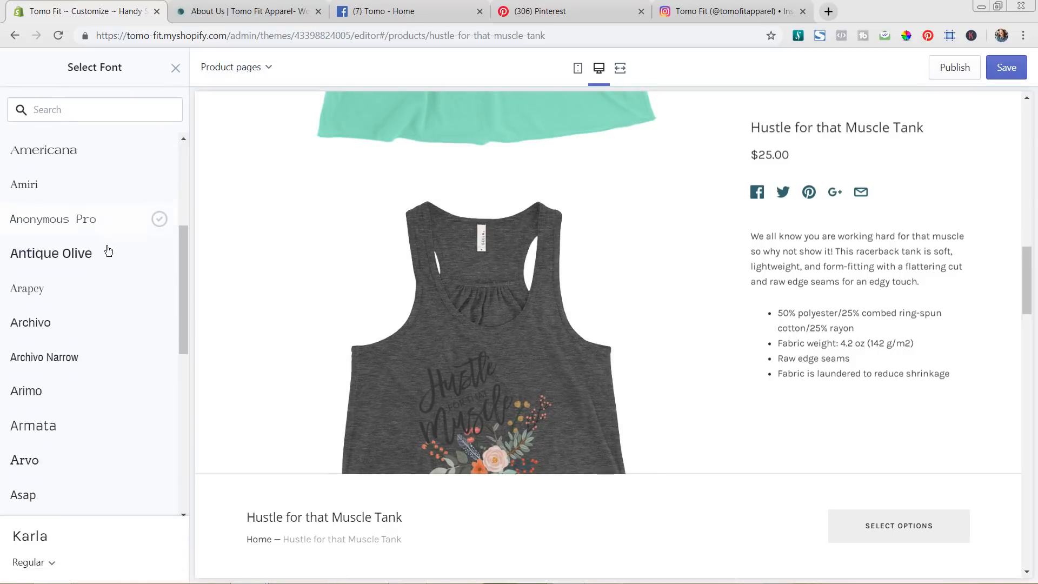
{"action": "left_click", "coordinate": [83, 111]}
{"action": "type", "text": "c"}
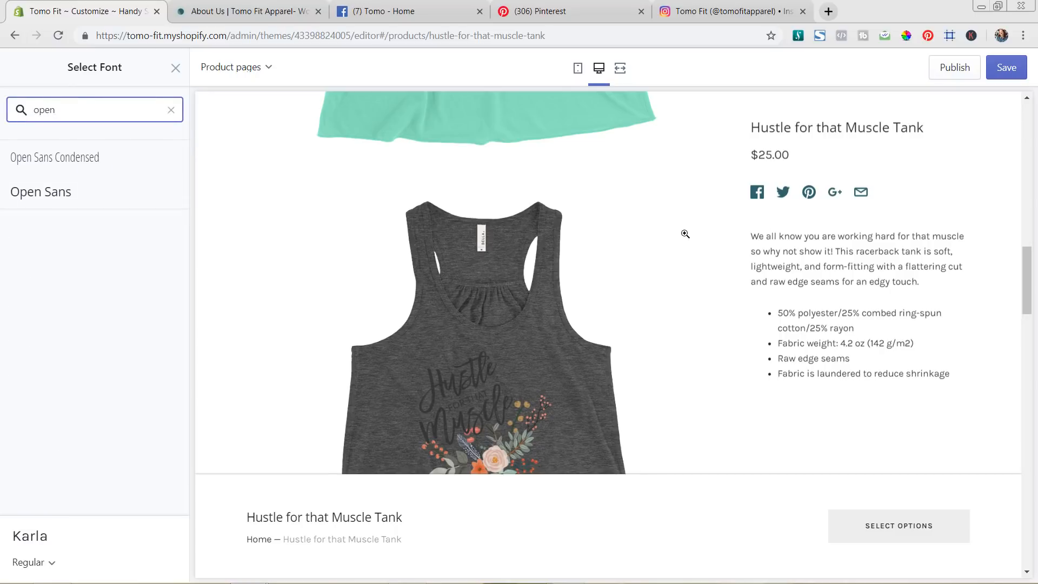
{"action": "left_click", "coordinate": [102, 192]}
{"action": "left_click", "coordinate": [159, 563]}
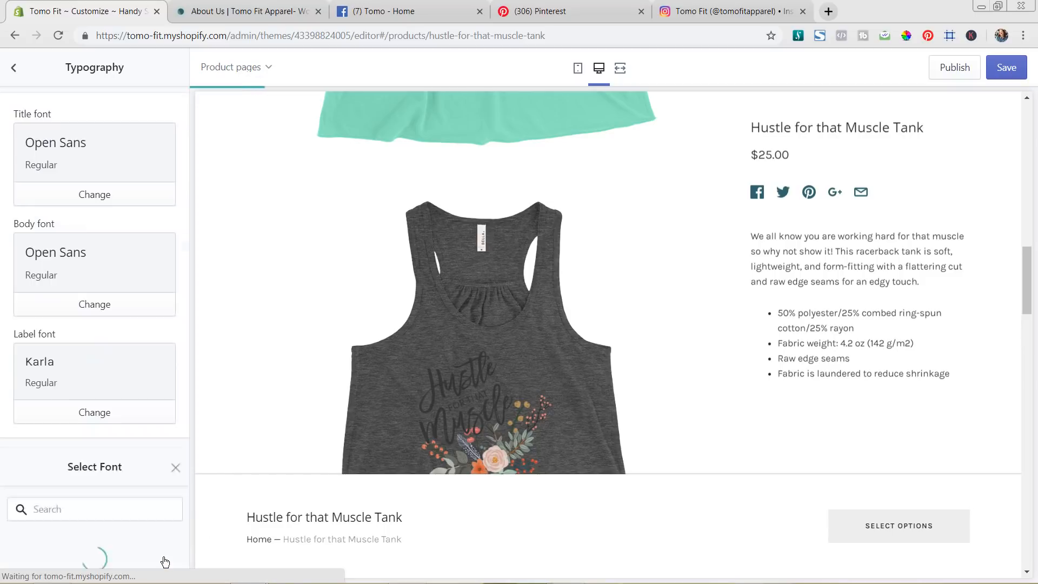
Set the theme's Label font to Open Sans Regular and save the theme settings
{"action": "left_click", "coordinate": [101, 413]}
{"action": "left_click", "coordinate": [89, 107]}
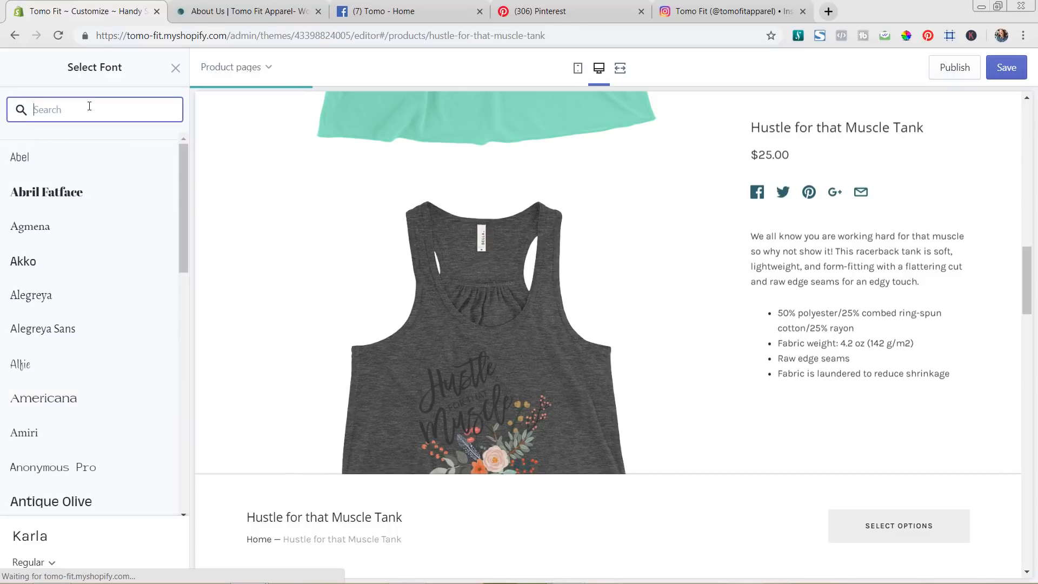
{"action": "type", "text": "open"}
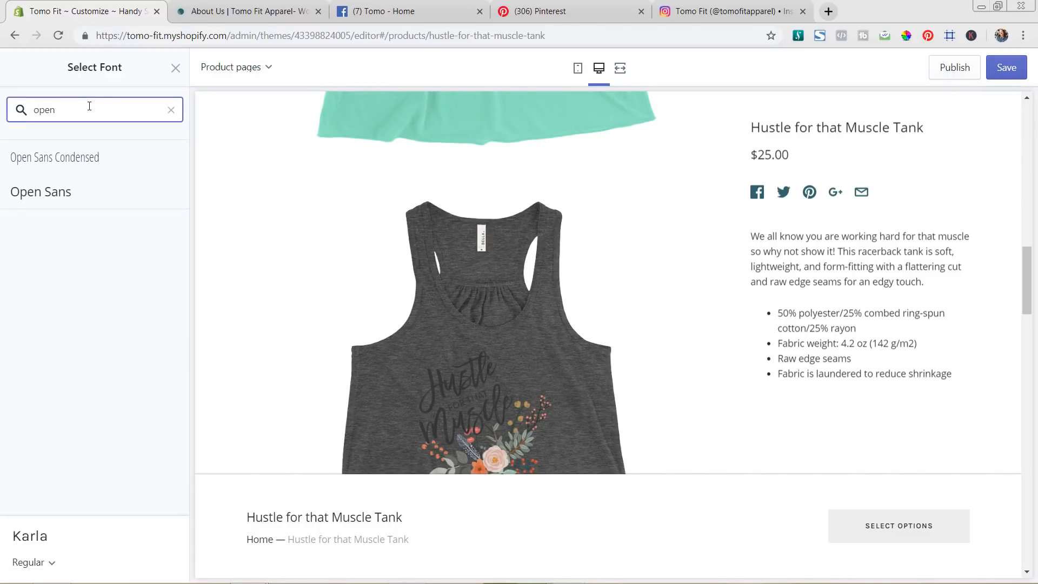
{"action": "left_click", "coordinate": [48, 195]}
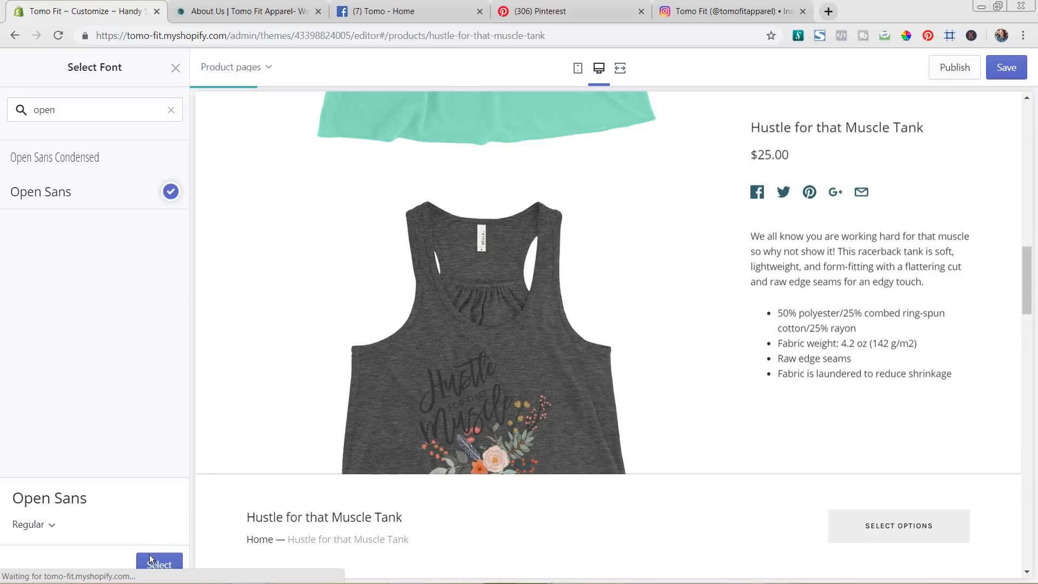
{"action": "left_click", "coordinate": [151, 563]}
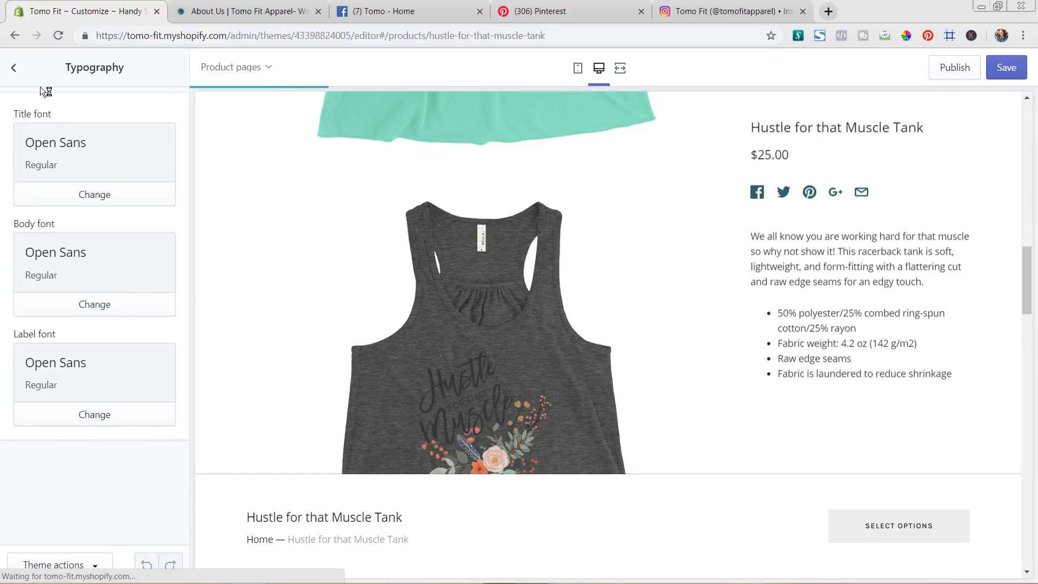
{"action": "left_click", "coordinate": [14, 72]}
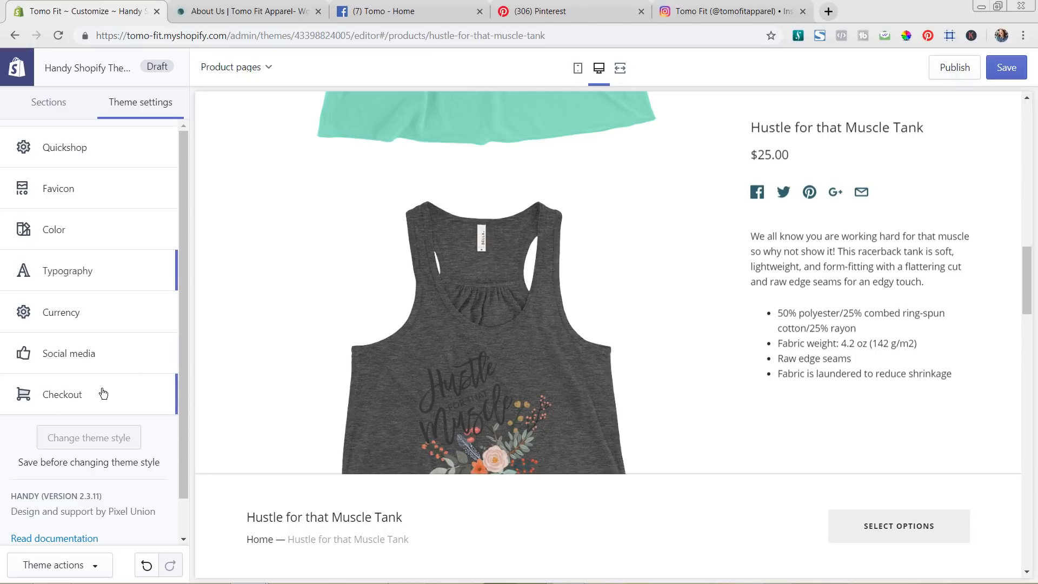
{"action": "left_click", "coordinate": [1007, 67]}
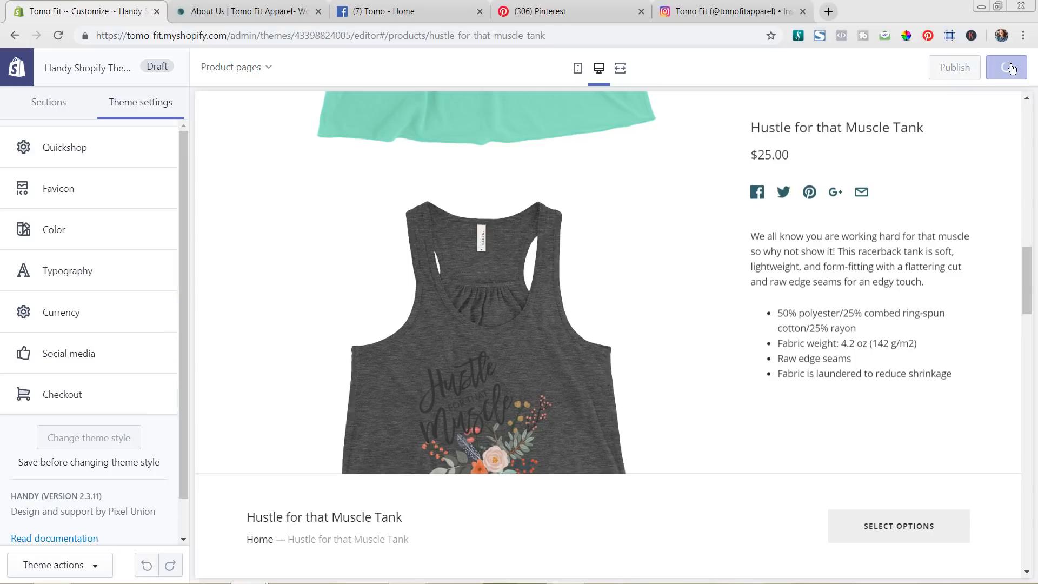
Preview the 404 page and view its available sections
{"action": "left_click", "coordinate": [249, 67]}
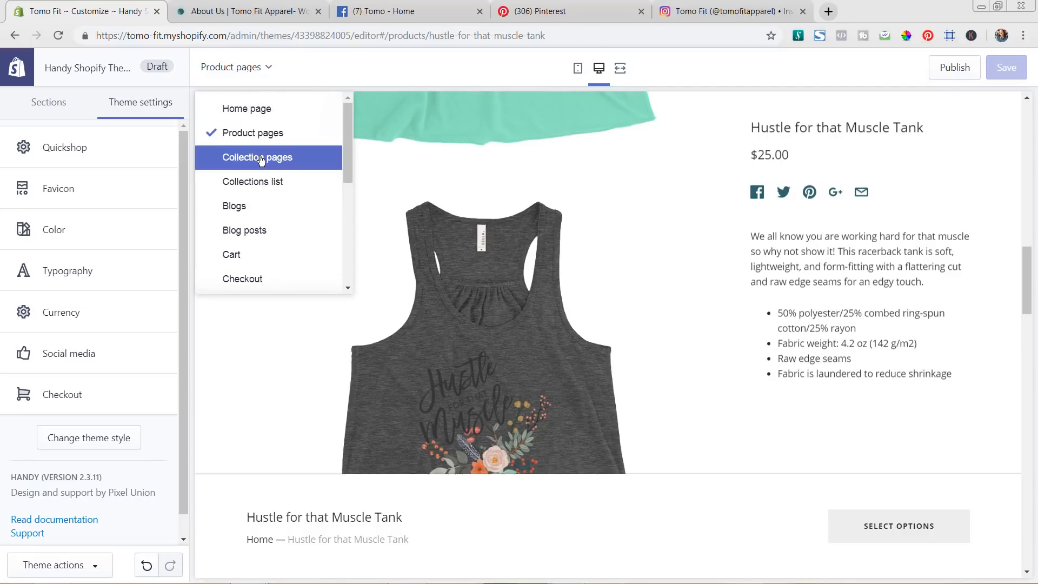
{"action": "scroll", "coordinate": [260, 161], "scroll_direction": "down", "scroll_amount": 2}
{"action": "scroll", "coordinate": [259, 160], "scroll_direction": "down", "scroll_amount": 4}
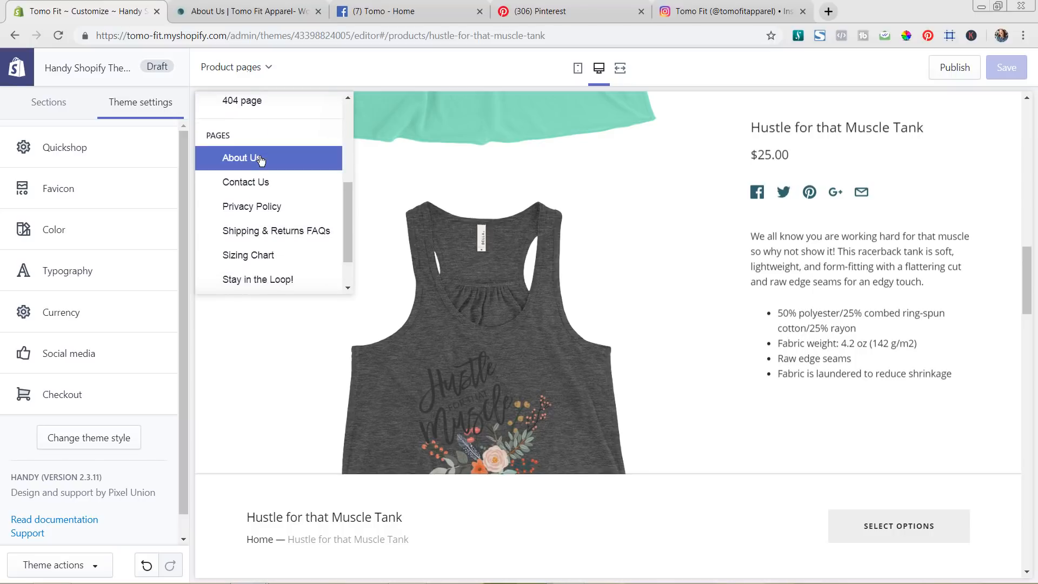
{"action": "left_click", "coordinate": [266, 111]}
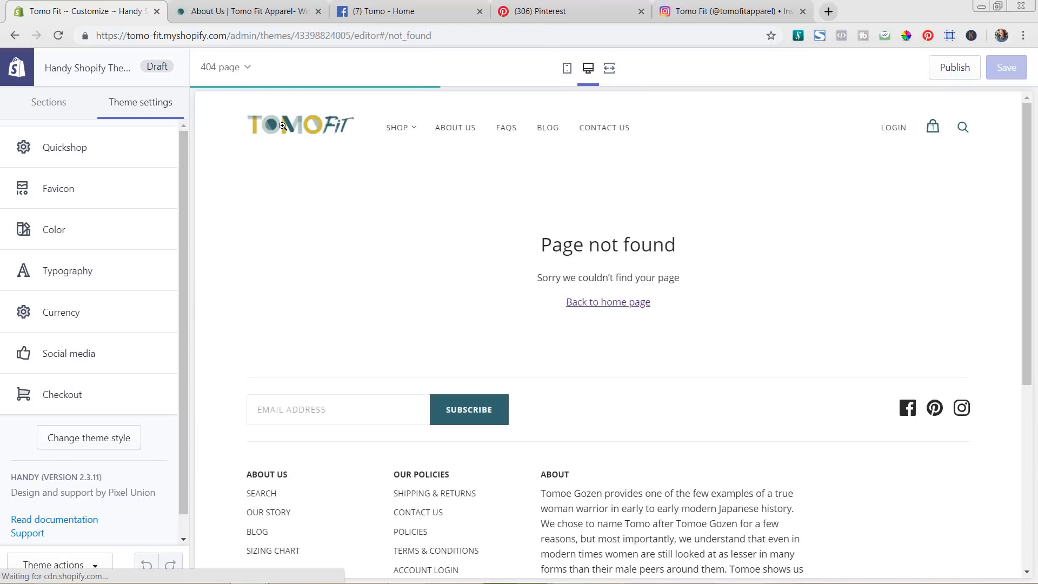
{"action": "left_click", "coordinate": [55, 110]}
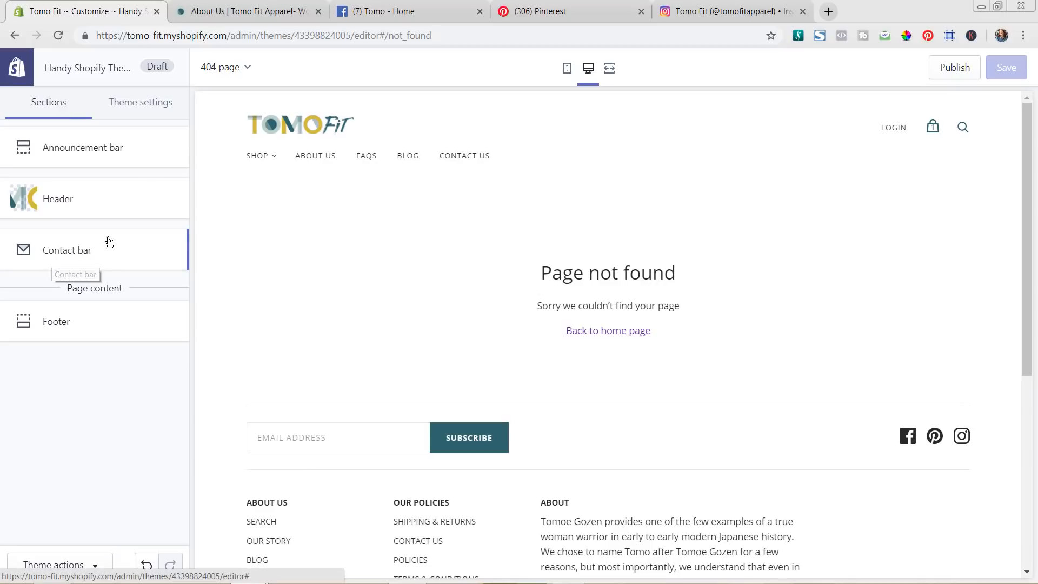
Preview the About Us page and examine how its founder photo and text are laid out
{"action": "left_click", "coordinate": [231, 69]}
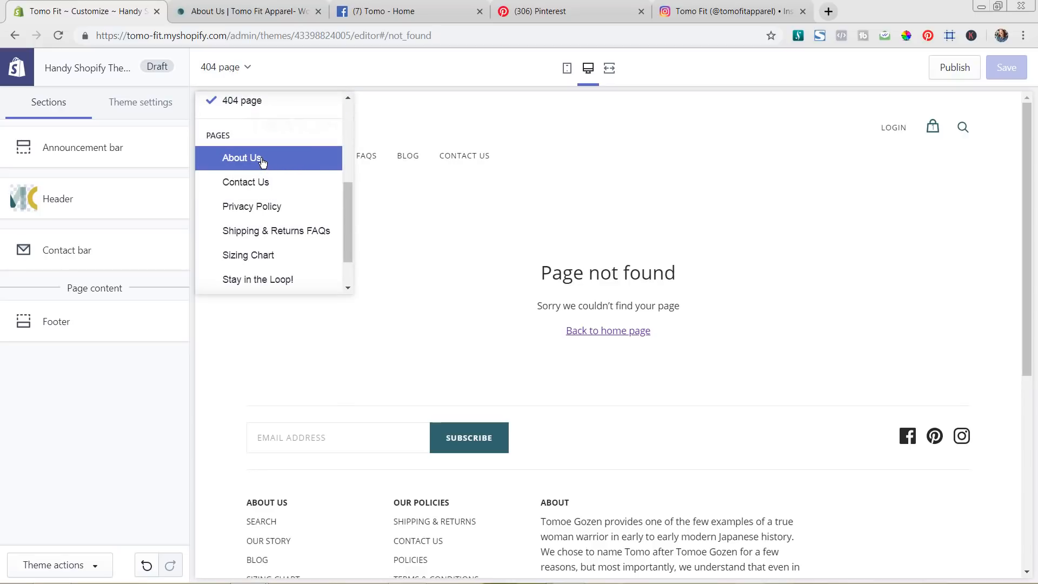
{"action": "left_click", "coordinate": [262, 159]}
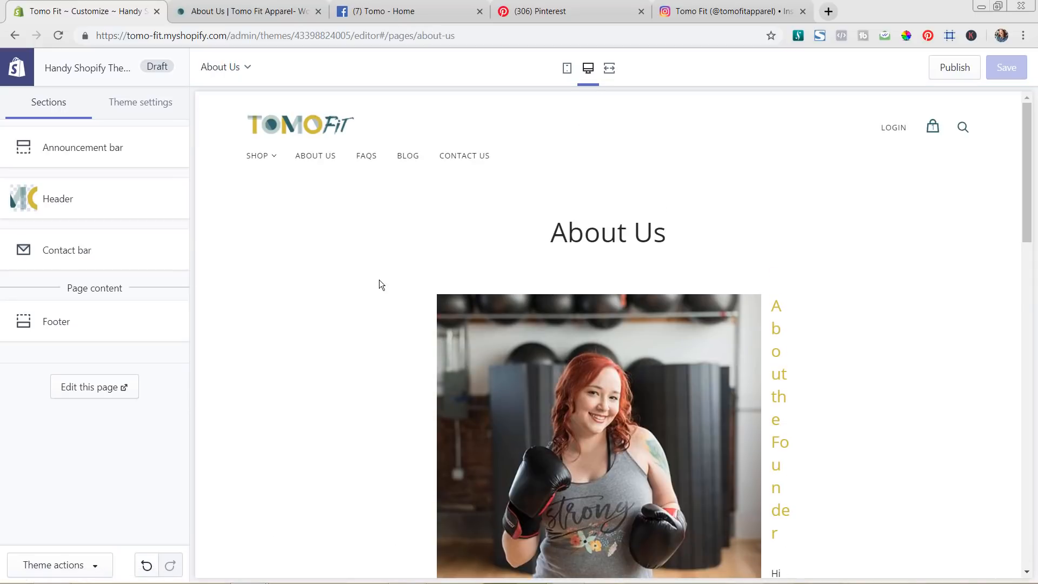
{"action": "scroll", "coordinate": [411, 281], "scroll_direction": "down", "scroll_amount": 4}
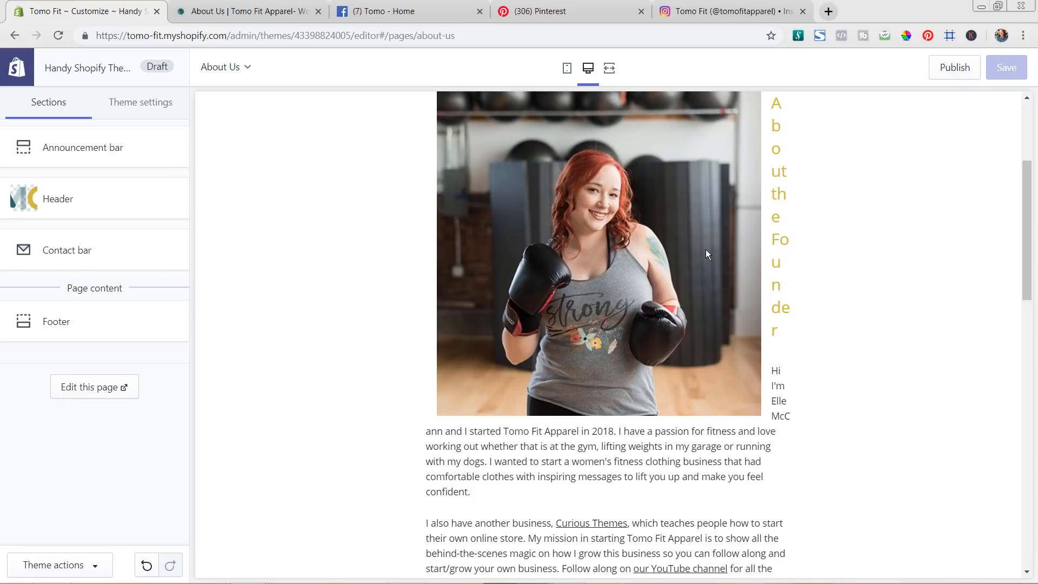
{"action": "scroll", "coordinate": [705, 248], "scroll_direction": "up", "scroll_amount": 3}
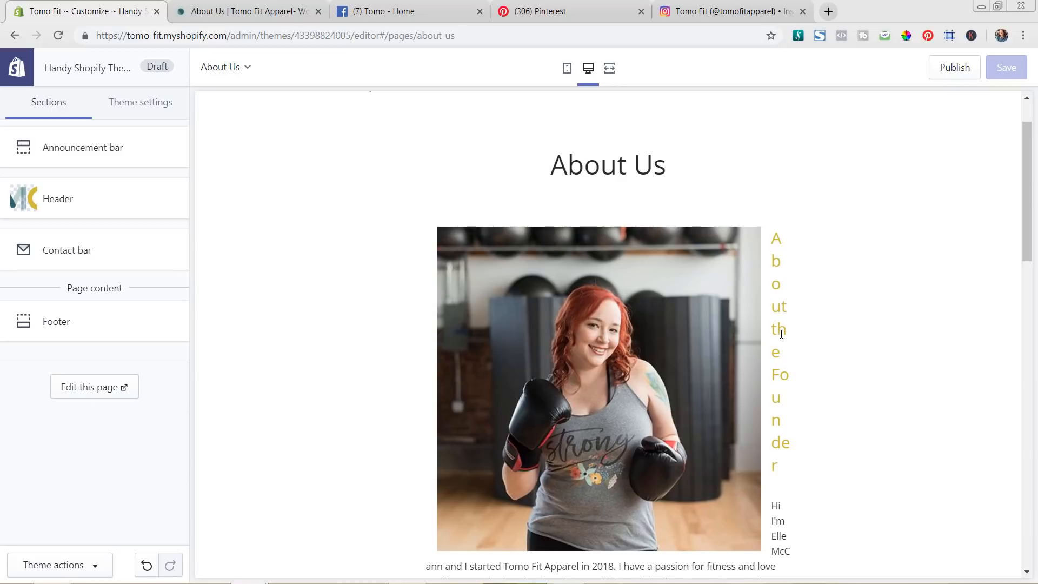
{"action": "scroll", "coordinate": [776, 329], "scroll_direction": "down", "scroll_amount": 3}
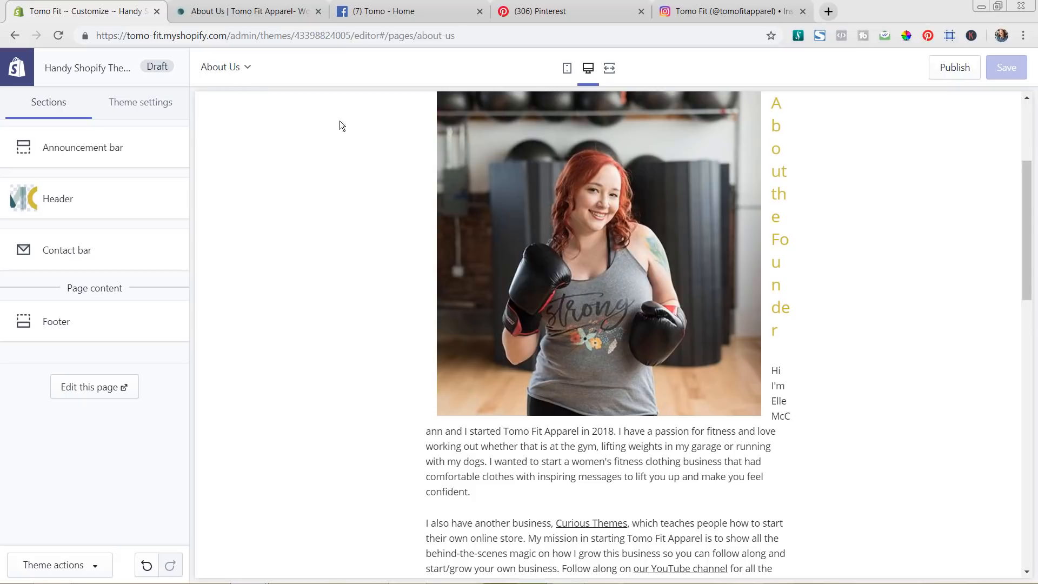
Preview the Contact Us page and examine its contact form and the contact details beside it
{"action": "left_click", "coordinate": [220, 69]}
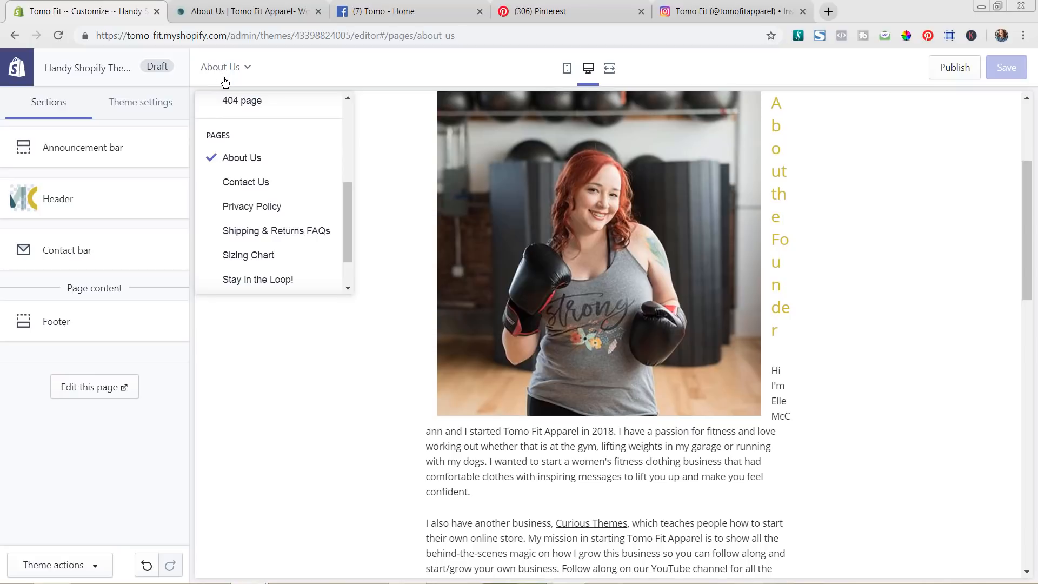
{"action": "left_click", "coordinate": [236, 186]}
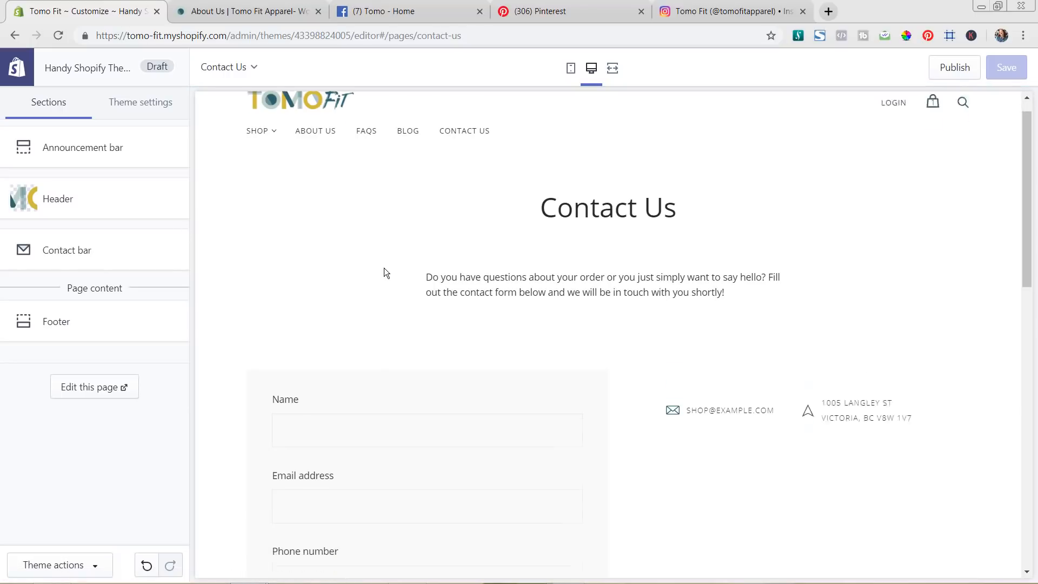
{"action": "scroll", "coordinate": [383, 268], "scroll_direction": "down", "scroll_amount": 5}
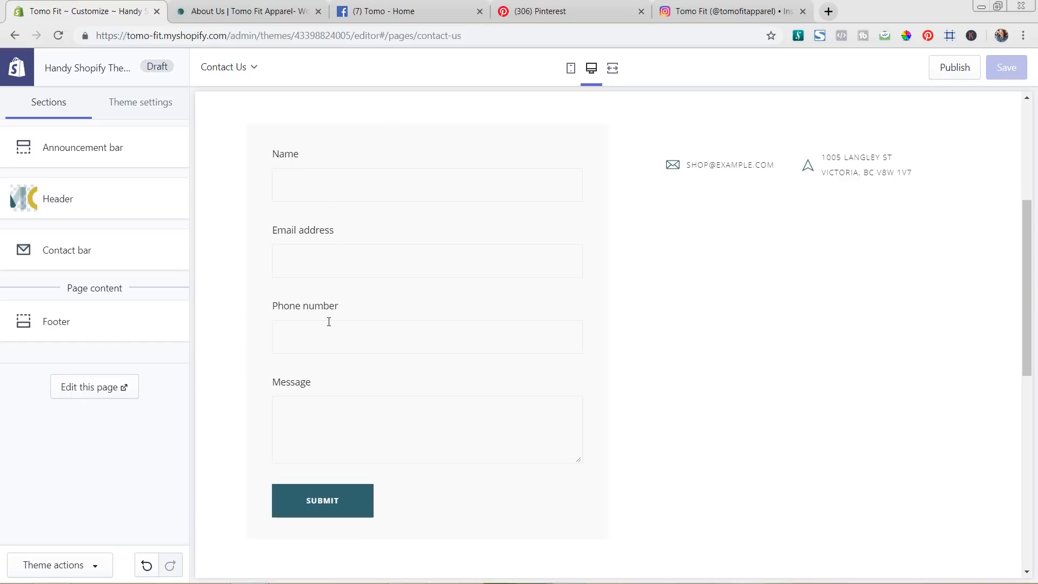
{"action": "scroll", "coordinate": [328, 307], "scroll_direction": "down", "scroll_amount": 2}
{"action": "scroll", "coordinate": [341, 304], "scroll_direction": "up", "scroll_amount": 2}
{"action": "scroll", "coordinate": [807, 193], "scroll_direction": "up", "scroll_amount": 1}
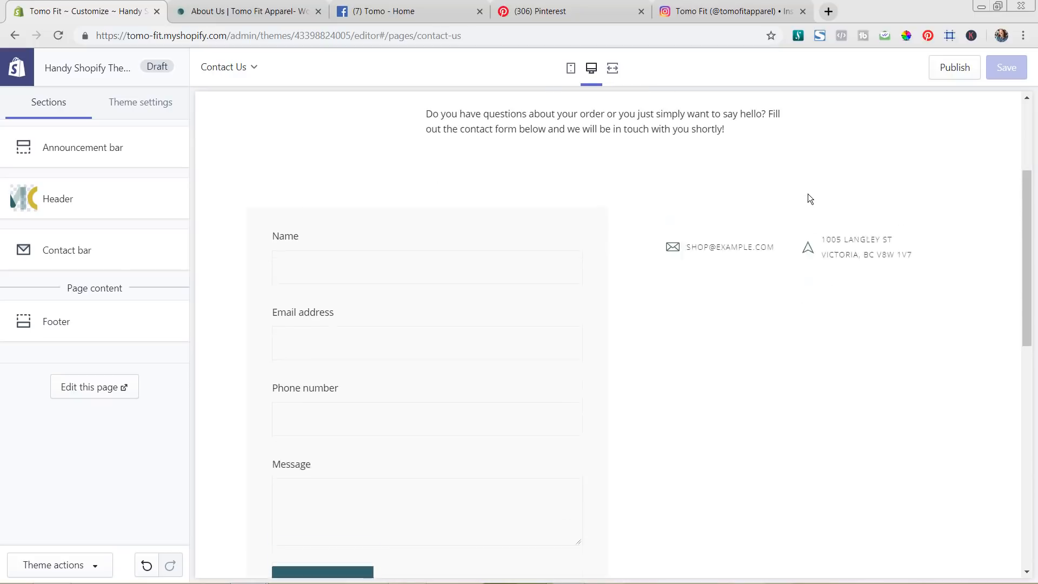
{"action": "scroll", "coordinate": [808, 194], "scroll_direction": "up", "scroll_amount": 3}
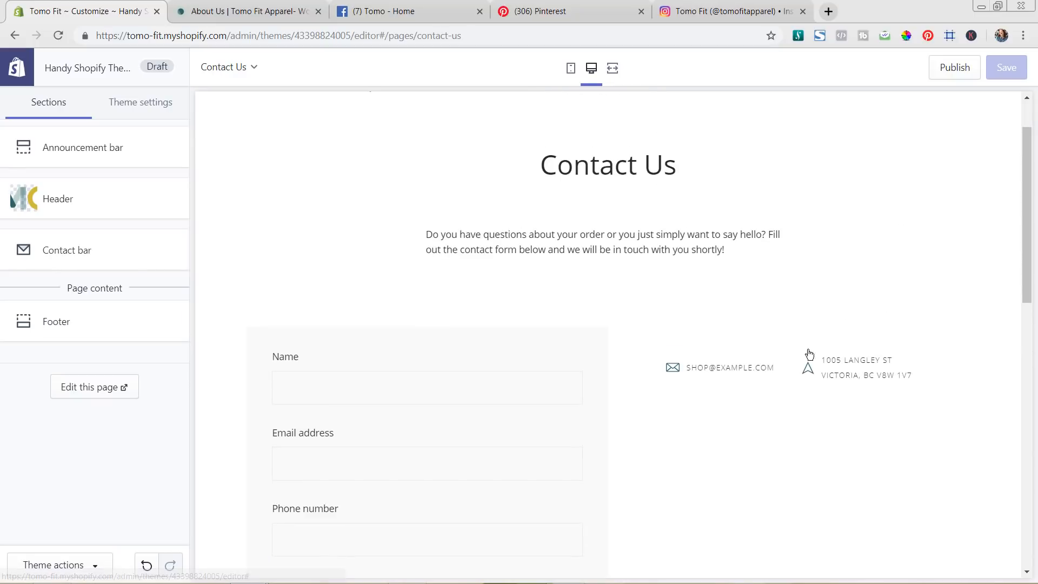
Clear the placeholder street address and email address from the Contact bar section's contact information
{"action": "left_click", "coordinate": [96, 242]}
{"action": "scroll", "coordinate": [96, 241], "scroll_direction": "down", "scroll_amount": 3}
{"action": "scroll", "coordinate": [96, 241], "scroll_direction": "down", "scroll_amount": 2}
{"action": "left_click_drag", "start_coordinate": [111, 247], "coordinate": [3, 219]}
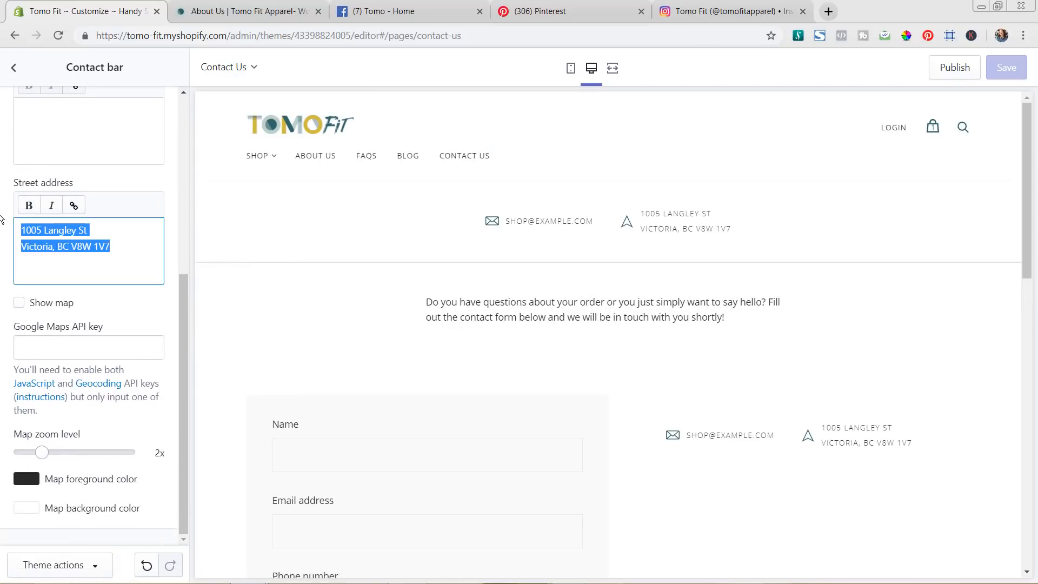
{"action": "key", "text": "BackSpace"}
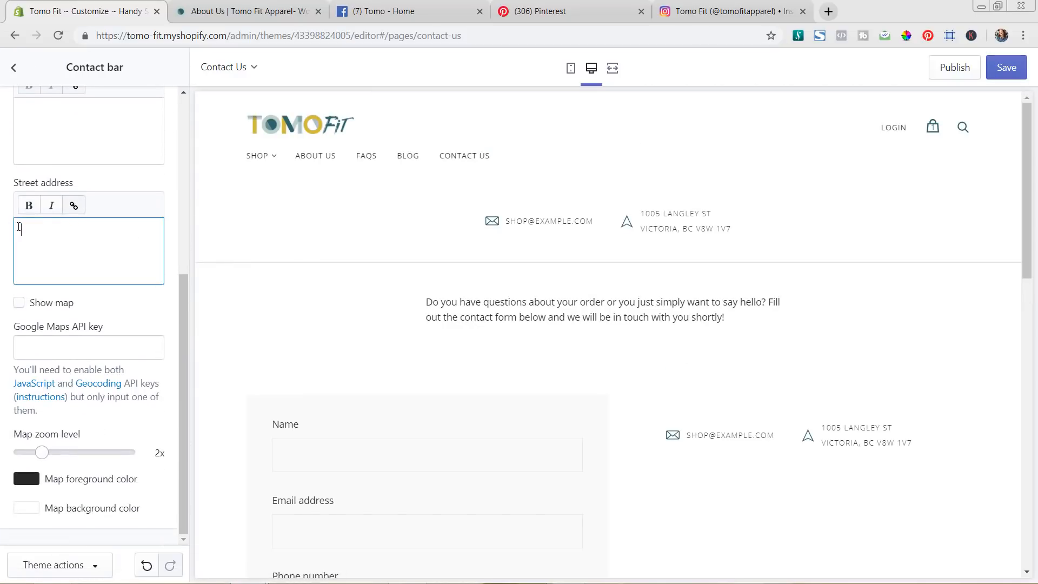
{"action": "scroll", "coordinate": [173, 252], "scroll_direction": "up", "scroll_amount": 4}
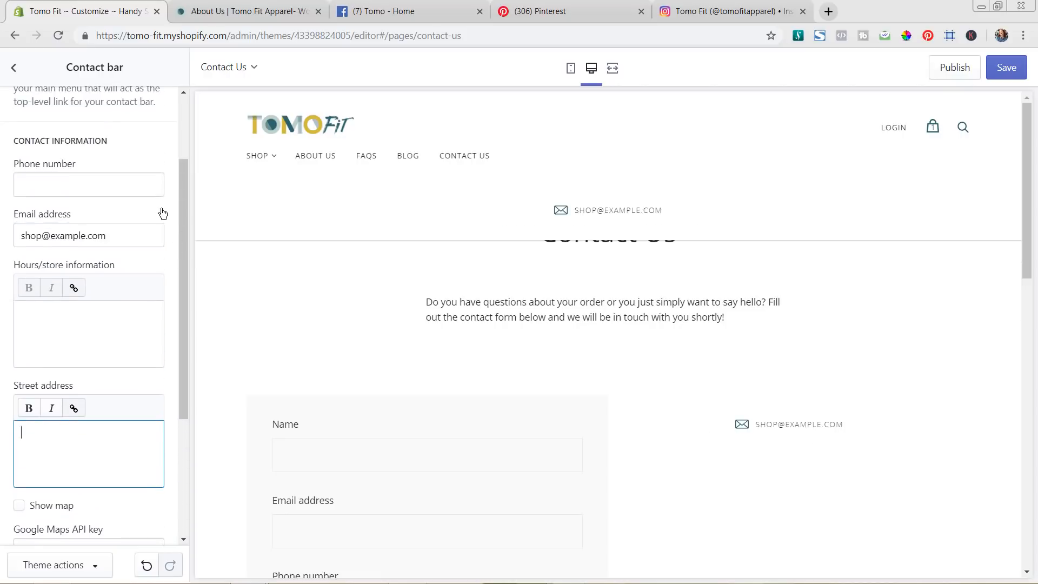
{"action": "left_click_drag", "start_coordinate": [143, 235], "coordinate": [2, 196]}
{"action": "key", "text": "BackSpace"}
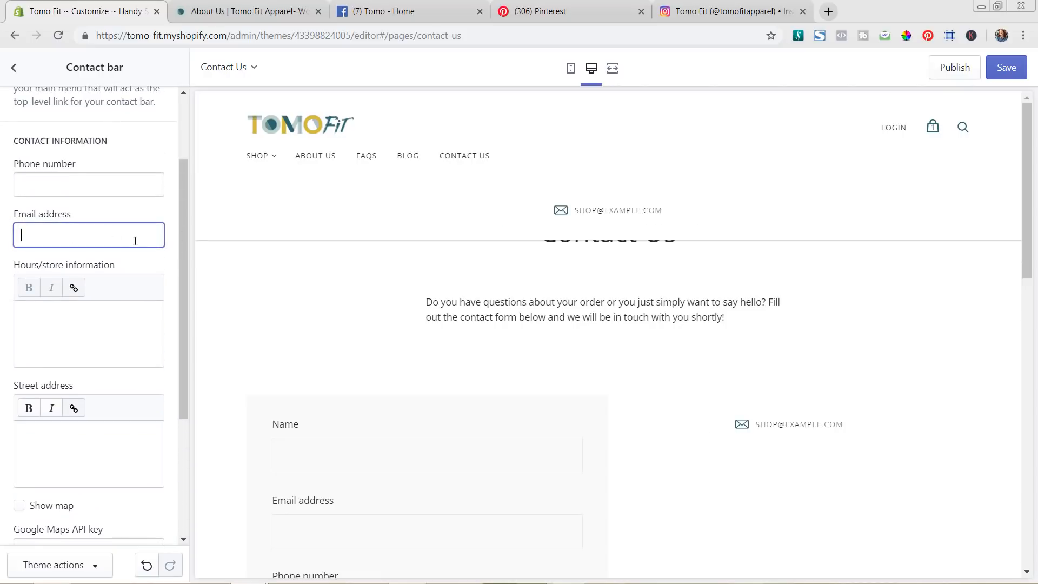
{"action": "left_click", "coordinate": [168, 261]}
Check the Contact Us page preview without the contact details and save the theme
{"action": "scroll", "coordinate": [169, 261], "scroll_direction": "down", "scroll_amount": 4}
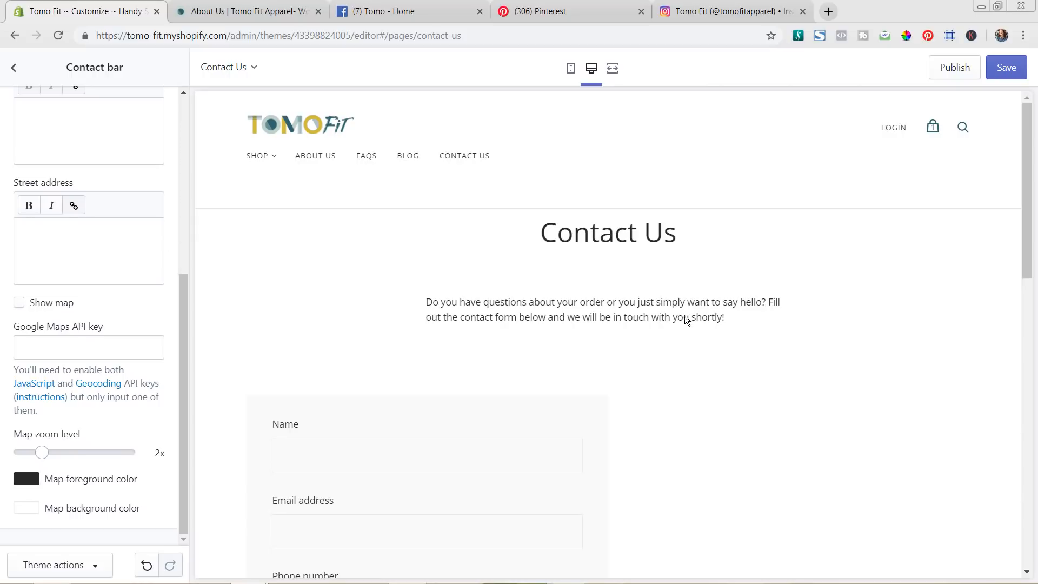
{"action": "scroll", "coordinate": [713, 305], "scroll_direction": "down", "scroll_amount": 3}
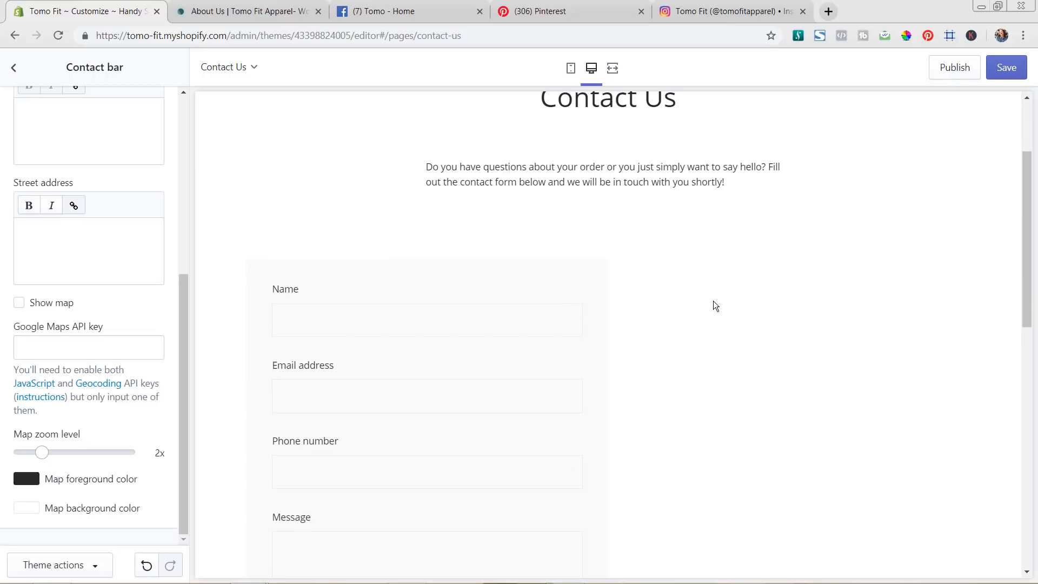
{"action": "scroll", "coordinate": [712, 300], "scroll_direction": "down", "scroll_amount": 3}
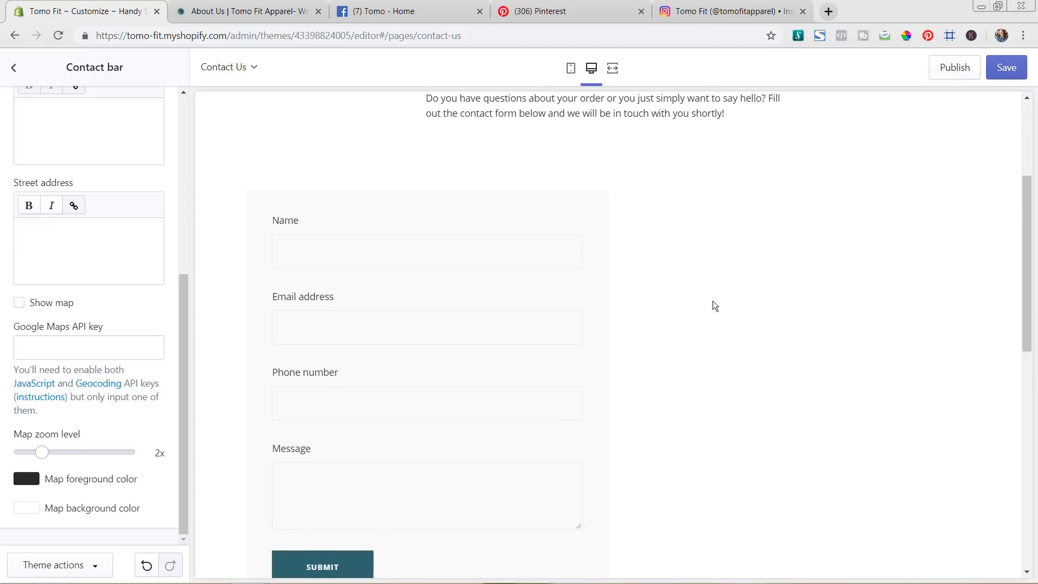
{"action": "scroll", "coordinate": [712, 301], "scroll_direction": "up", "scroll_amount": 3}
{"action": "scroll", "coordinate": [712, 300], "scroll_direction": "up", "scroll_amount": 2}
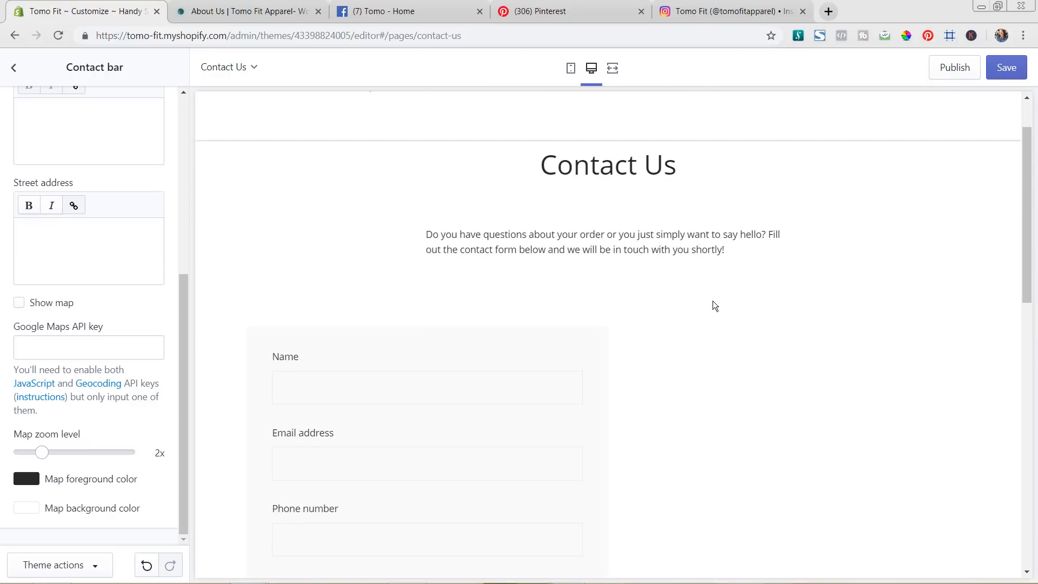
{"action": "left_click", "coordinate": [1006, 74]}
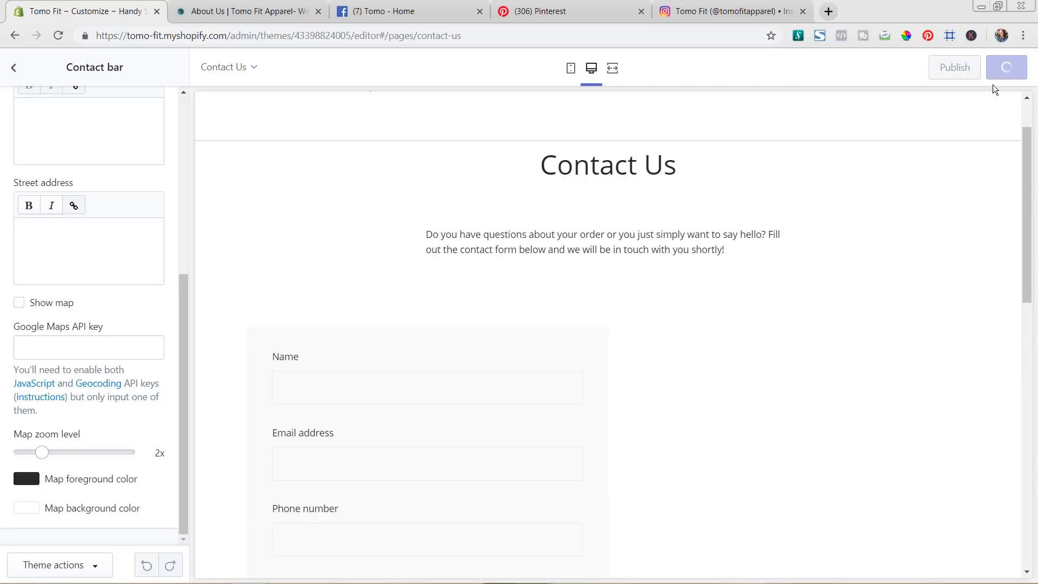